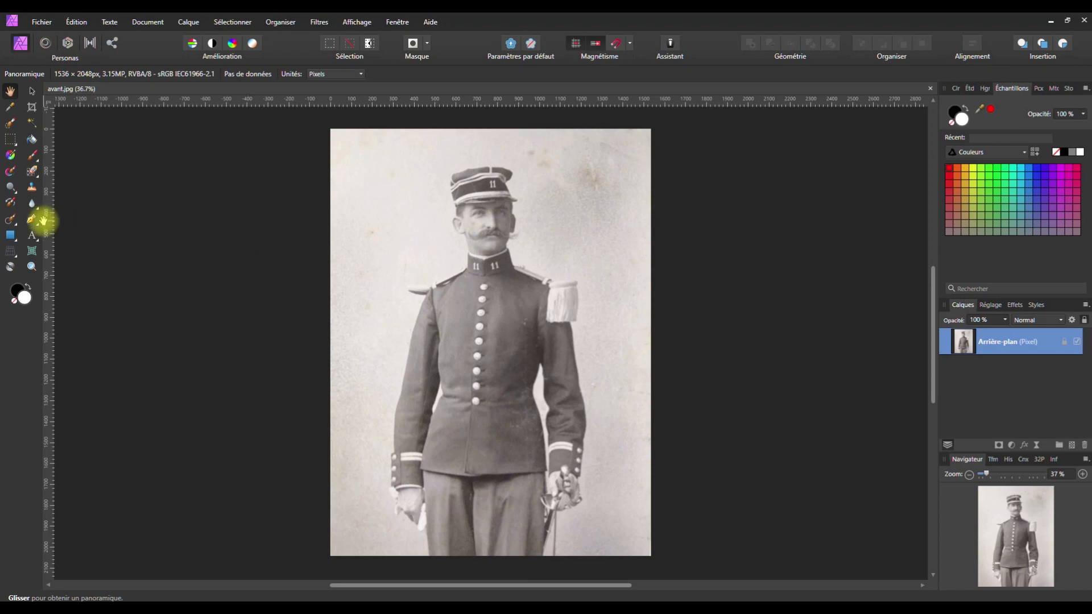
Choose the Selection Brush tool and zoom and pan so the whole soldier is framed
{"action": "left_click", "coordinate": [10, 125]}
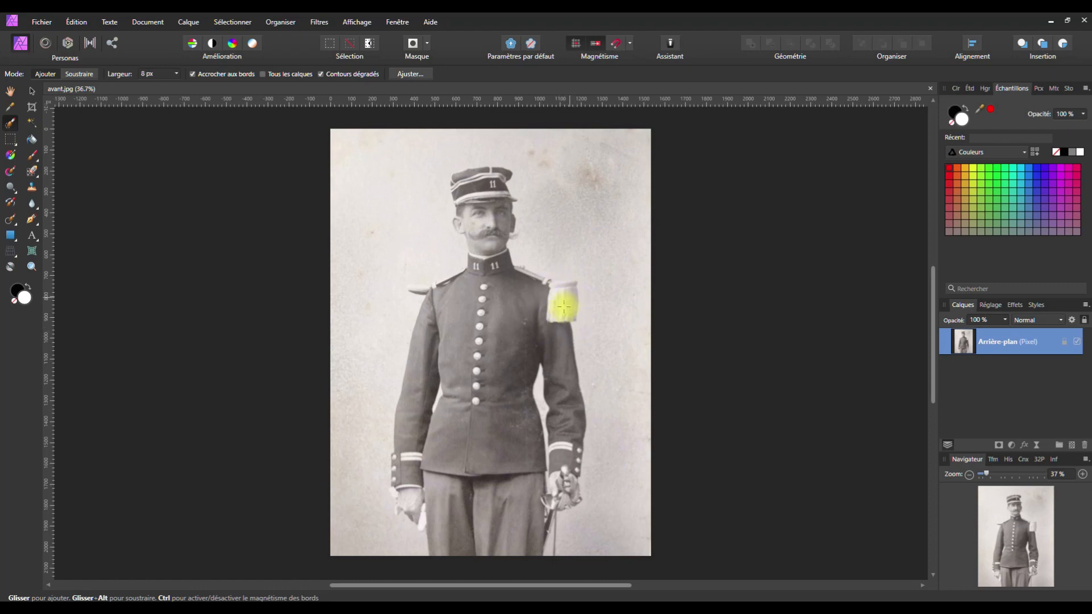
{"action": "scroll", "coordinate": [563, 300], "scroll_direction": "up", "scroll_amount": 5}
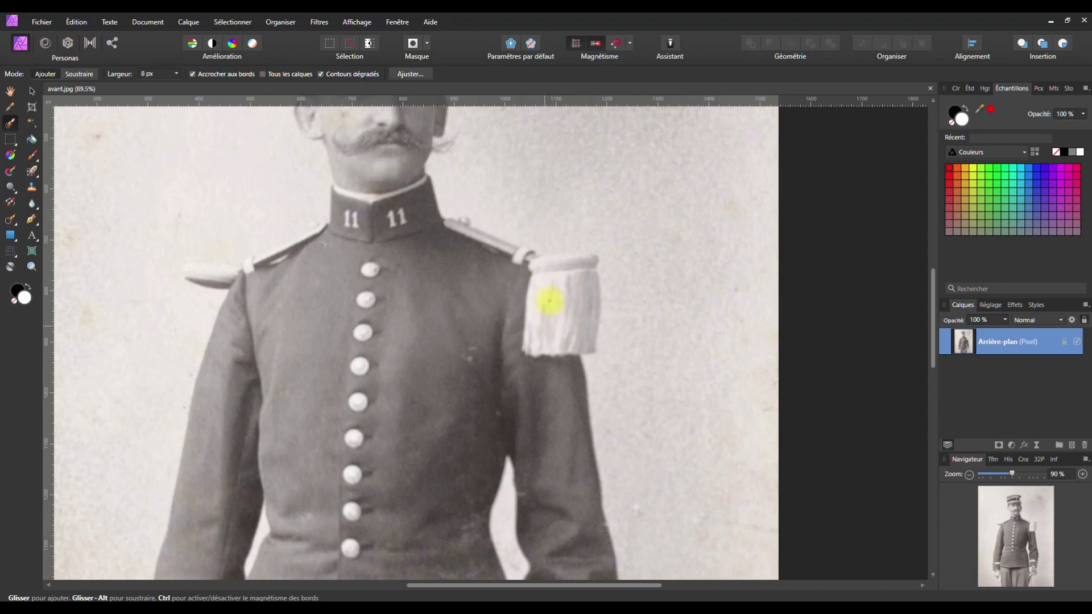
{"action": "scroll", "coordinate": [556, 296], "scroll_direction": "down", "scroll_amount": 4}
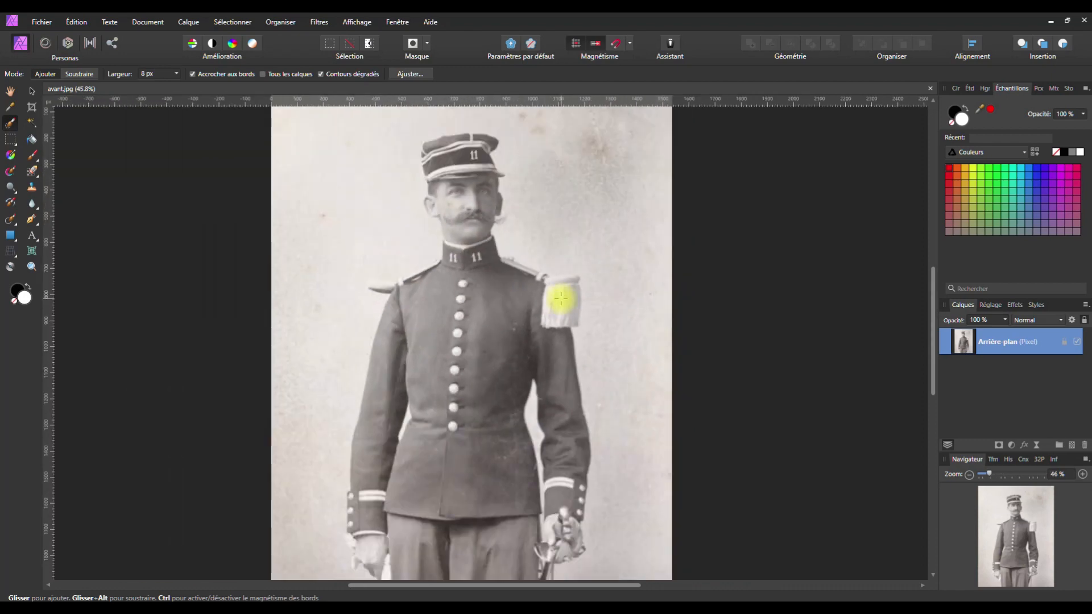
{"action": "scroll", "coordinate": [561, 298], "scroll_direction": "down", "scroll_amount": 2}
{"action": "scroll", "coordinate": [560, 299], "scroll_direction": "up", "scroll_amount": 1}
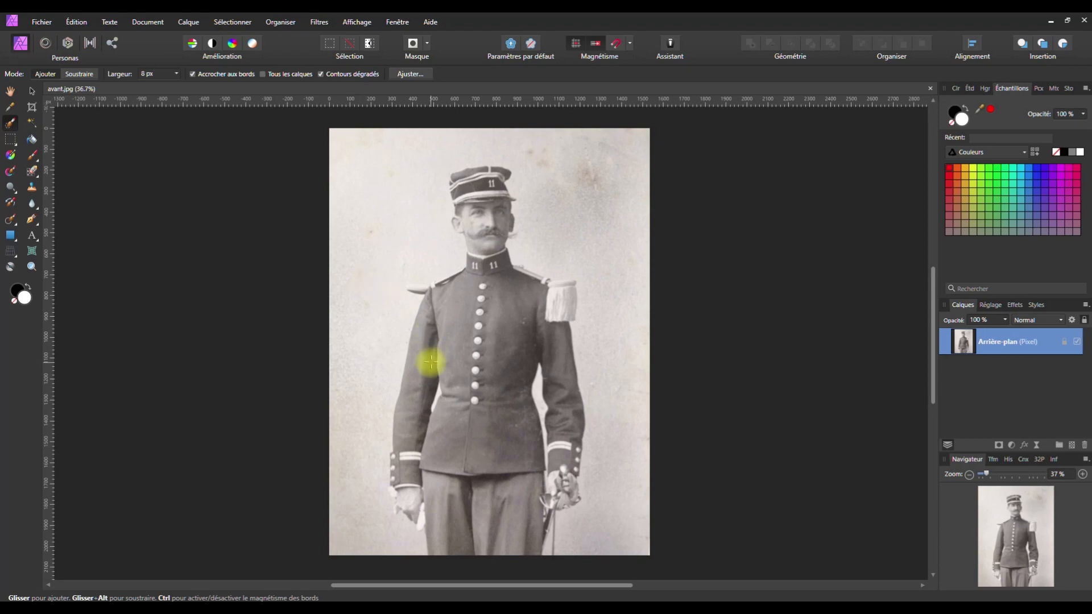
{"action": "scroll", "coordinate": [444, 361], "scroll_direction": "up", "scroll_amount": 1}
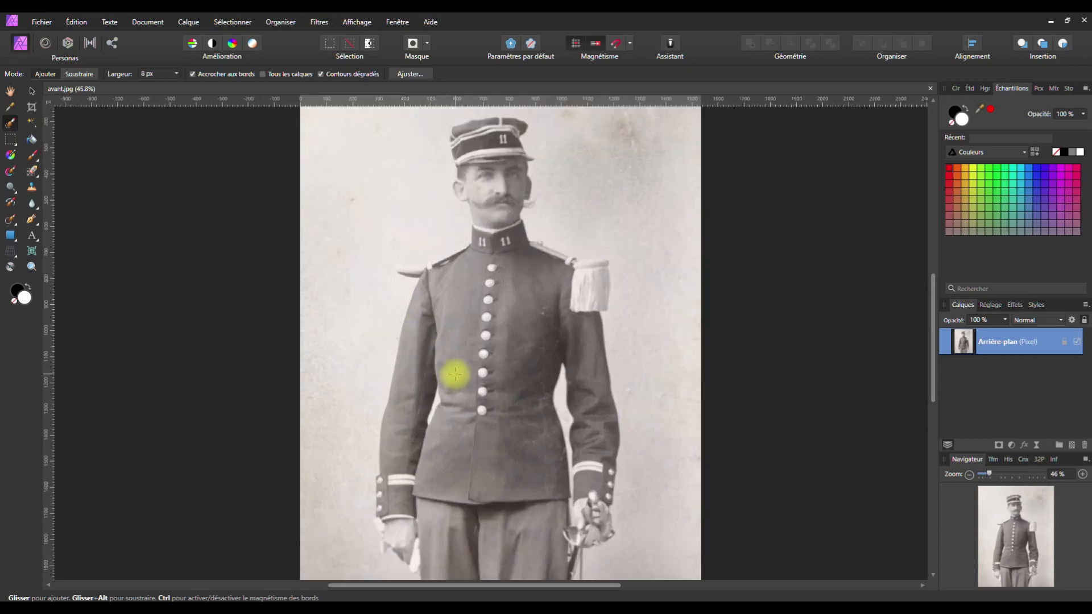
{"action": "left_click_drag", "start_coordinate": [453, 373], "coordinate": [458, 349]}
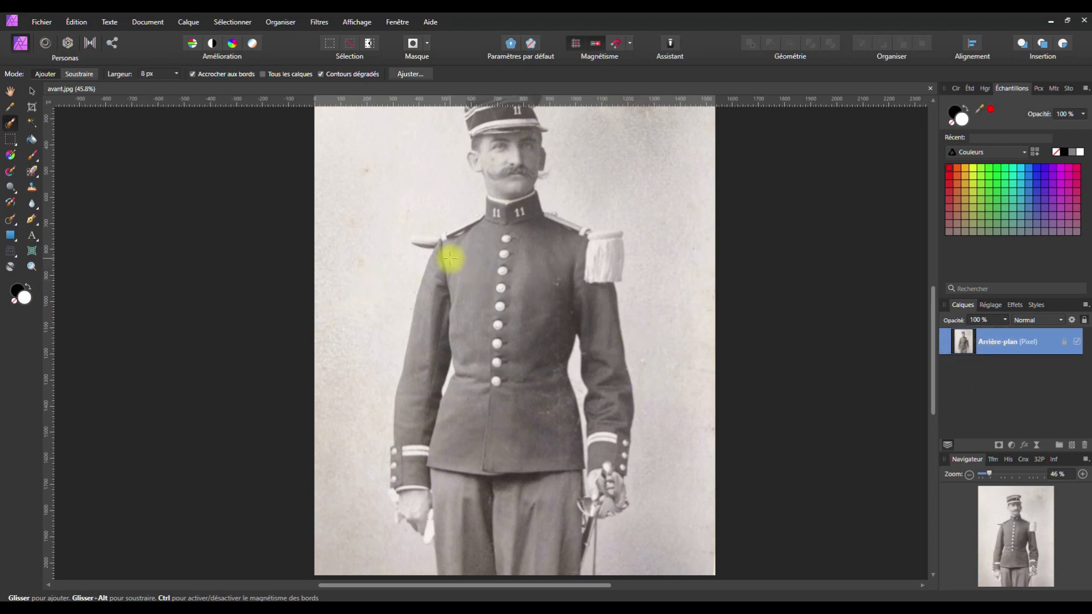
{"action": "left_click", "coordinate": [176, 74]}
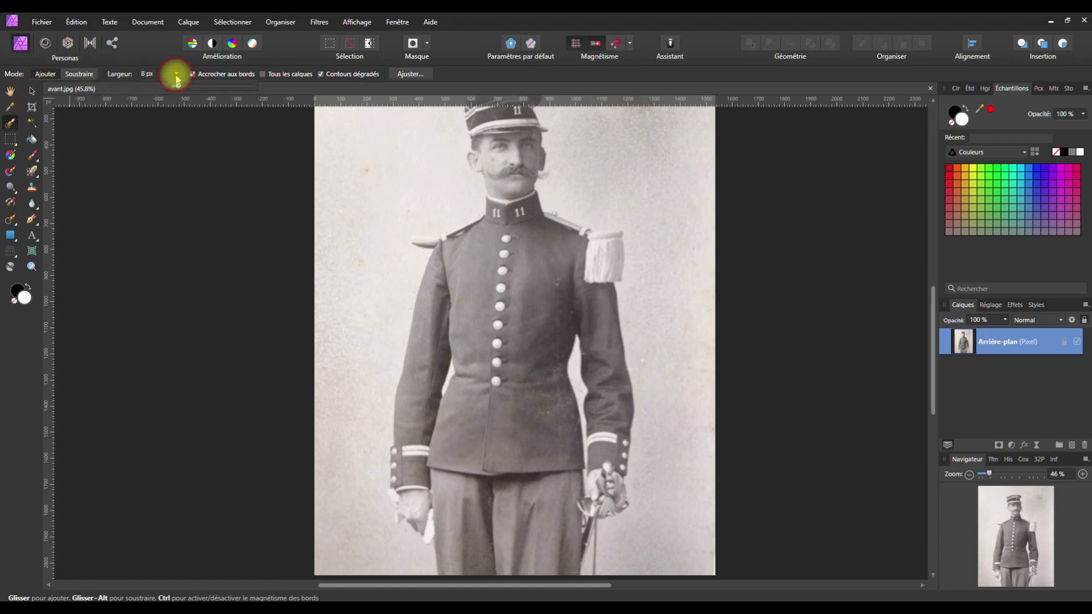
At 32 px brush width, paint the shoulders, collar and jacket front down to the waist
{"action": "left_click_drag", "start_coordinate": [177, 85], "coordinate": [188, 85]}
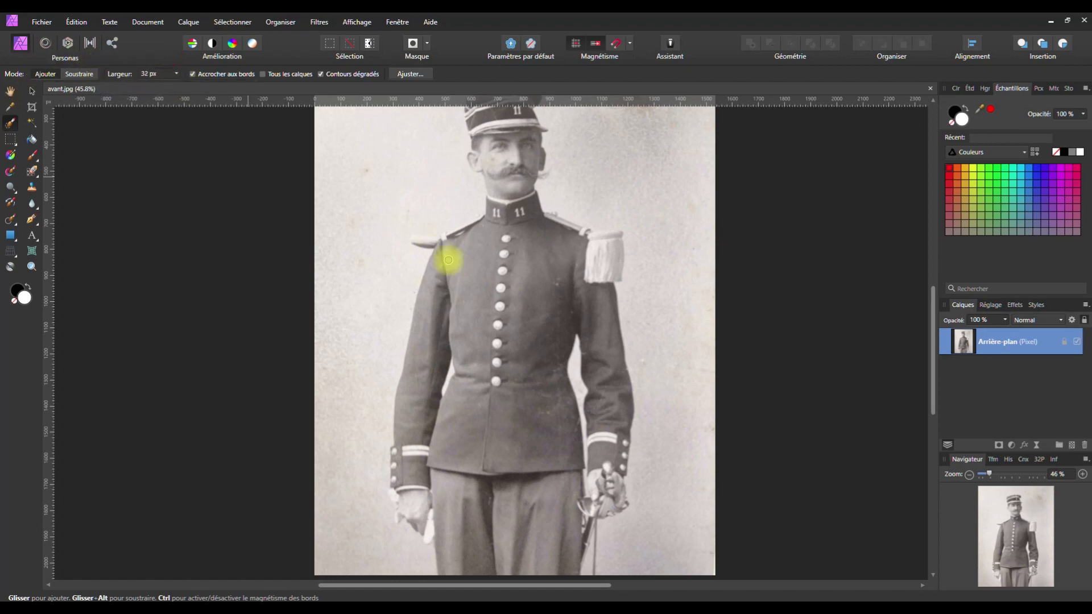
{"action": "mouse_move", "coordinate": [488, 232]}
{"action": "left_mouse_down"}
{"action": "mouse_move", "coordinate": [459, 250]}
{"action": "mouse_move", "coordinate": [468, 238]}
{"action": "left_mouse_up"}
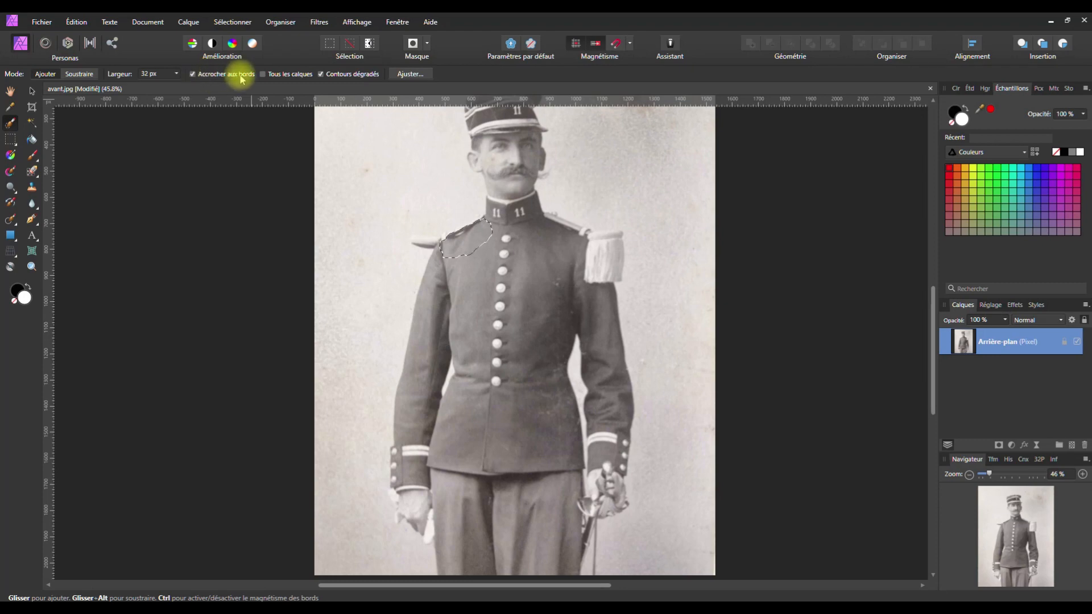
{"action": "left_click_drag", "start_coordinate": [493, 225], "coordinate": [493, 226]}
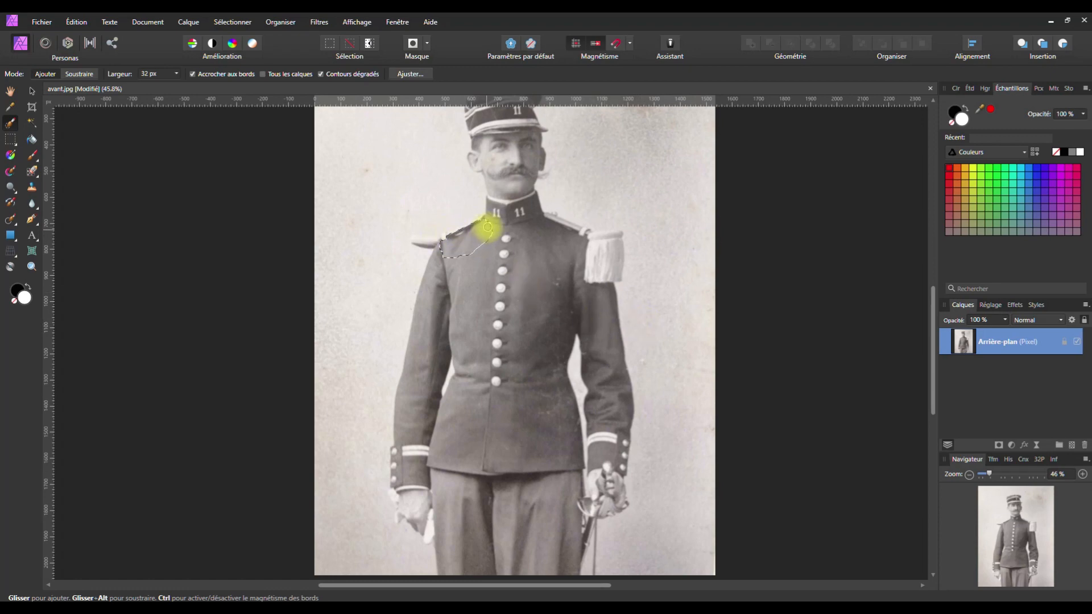
{"action": "left_click_drag", "start_coordinate": [487, 225], "coordinate": [460, 230]}
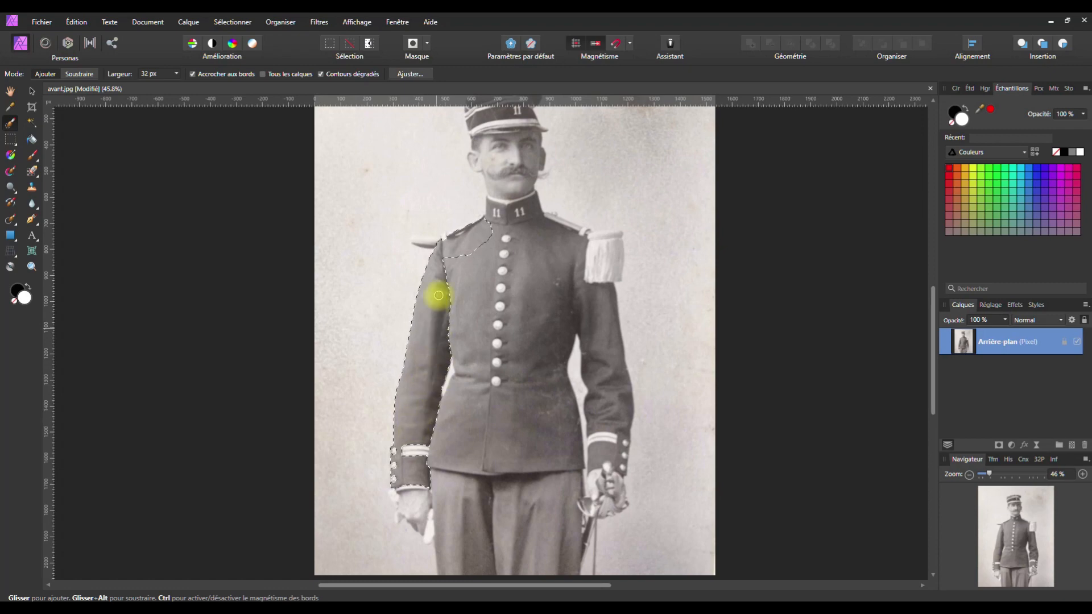
{"action": "mouse_move", "coordinate": [471, 302]}
{"action": "left_mouse_down"}
{"action": "mouse_move", "coordinate": [490, 357]}
{"action": "mouse_move", "coordinate": [524, 342]}
{"action": "mouse_move", "coordinate": [545, 234]}
{"action": "mouse_move", "coordinate": [523, 228]}
{"action": "mouse_move", "coordinate": [523, 214]}
{"action": "mouse_move", "coordinate": [514, 364]}
{"action": "mouse_move", "coordinate": [505, 374]}
{"action": "mouse_move", "coordinate": [496, 323]}
{"action": "mouse_move", "coordinate": [529, 371]}
{"action": "mouse_move", "coordinate": [537, 279]}
{"action": "mouse_move", "coordinate": [557, 246]}
{"action": "mouse_move", "coordinate": [572, 259]}
{"action": "mouse_move", "coordinate": [569, 283]}
{"action": "mouse_move", "coordinate": [596, 306]}
{"action": "mouse_move", "coordinate": [596, 448]}
{"action": "mouse_move", "coordinate": [622, 421]}
{"action": "mouse_move", "coordinate": [607, 316]}
{"action": "mouse_move", "coordinate": [570, 275]}
{"action": "mouse_move", "coordinate": [585, 328]}
{"action": "mouse_move", "coordinate": [571, 293]}
{"action": "mouse_move", "coordinate": [552, 299]}
{"action": "mouse_move", "coordinate": [547, 449]}
{"action": "mouse_move", "coordinate": [447, 454]}
{"action": "mouse_move", "coordinate": [444, 411]}
{"action": "mouse_move", "coordinate": [474, 372]}
{"action": "mouse_move", "coordinate": [491, 402]}
{"action": "mouse_move", "coordinate": [538, 392]}
{"action": "mouse_move", "coordinate": [470, 416]}
{"action": "mouse_move", "coordinate": [535, 426]}
{"action": "mouse_move", "coordinate": [554, 411]}
{"action": "mouse_move", "coordinate": [568, 448]}
{"action": "mouse_move", "coordinate": [470, 466]}
{"action": "left_mouse_up"}
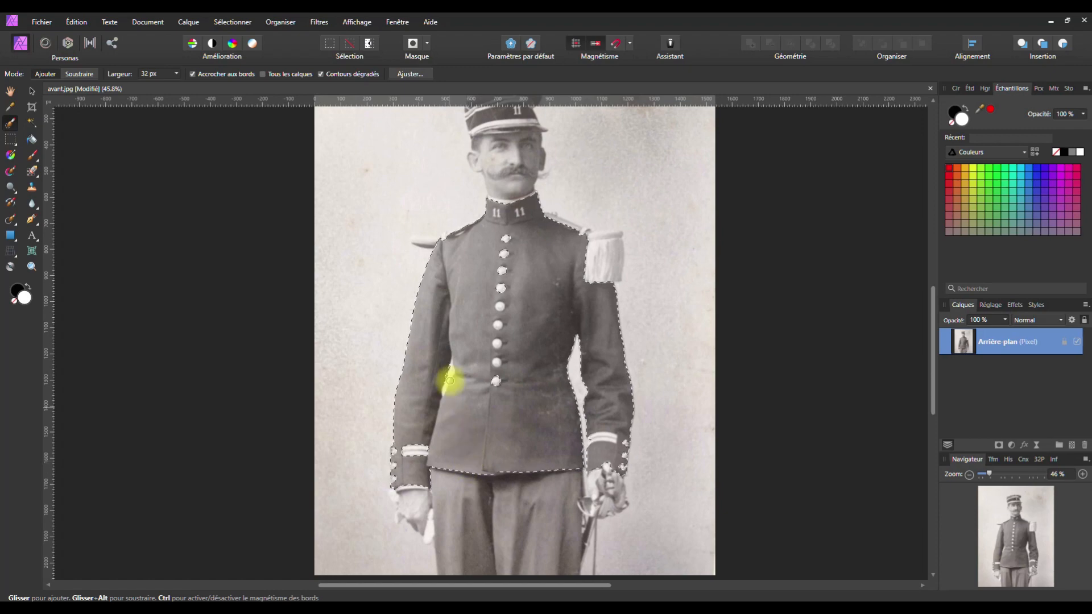
Zoom in on the collar and its 11 badges, and narrow the selection brush to 9 px
{"action": "scroll", "coordinate": [470, 223], "scroll_direction": "up", "scroll_amount": 10}
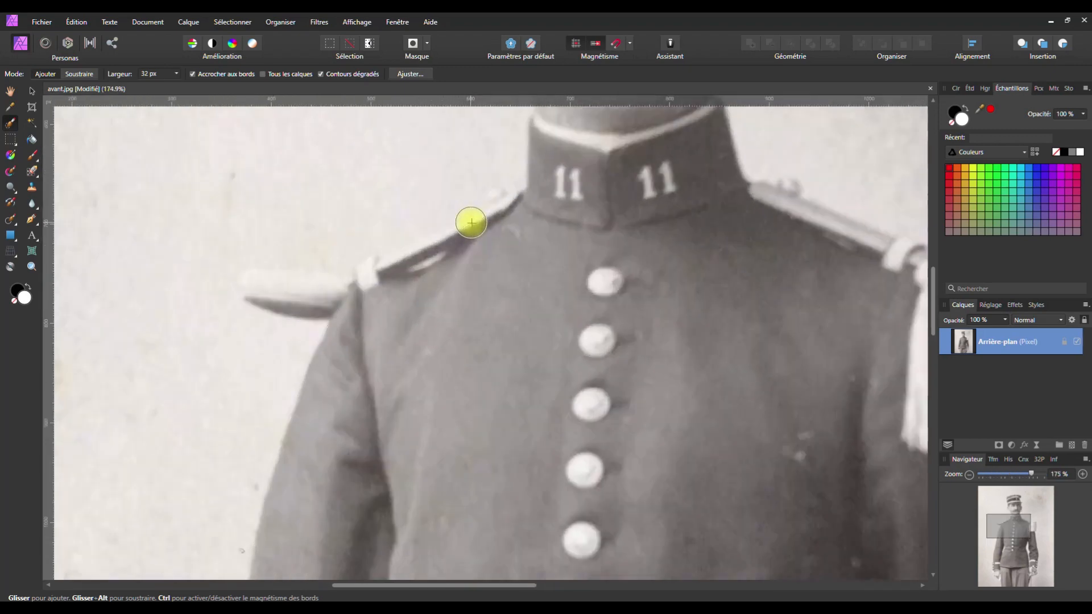
{"action": "key", "text": "space"}
{"action": "left_click_drag", "start_coordinate": [540, 210], "coordinate": [415, 422]}
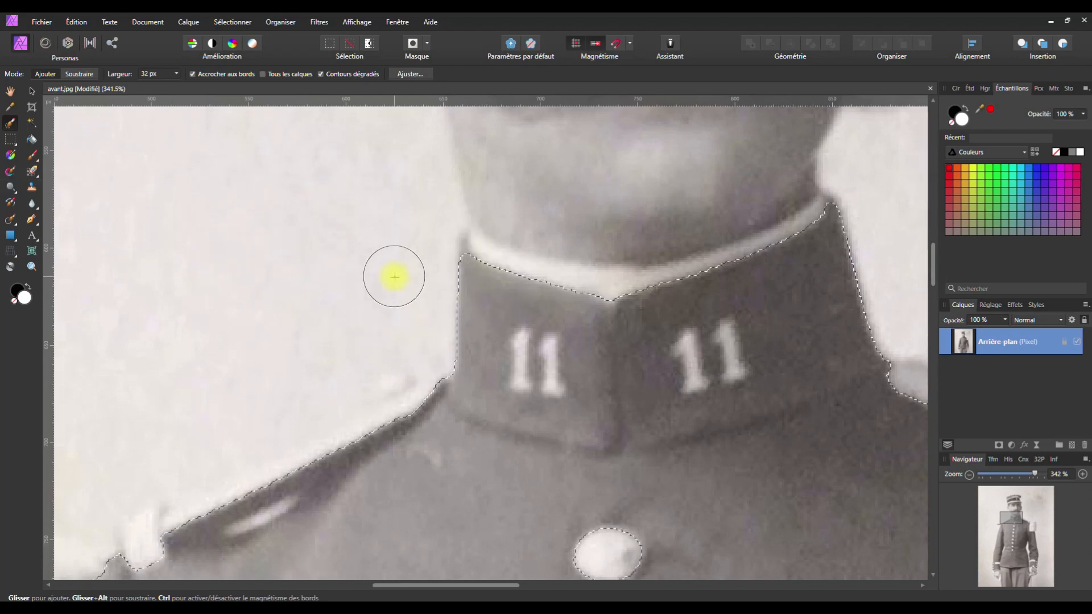
{"action": "key", "text": "space"}
{"action": "left_click_drag", "start_coordinate": [428, 351], "coordinate": [435, 254]}
{"action": "left_click_drag", "start_coordinate": [467, 320], "coordinate": [256, 339]}
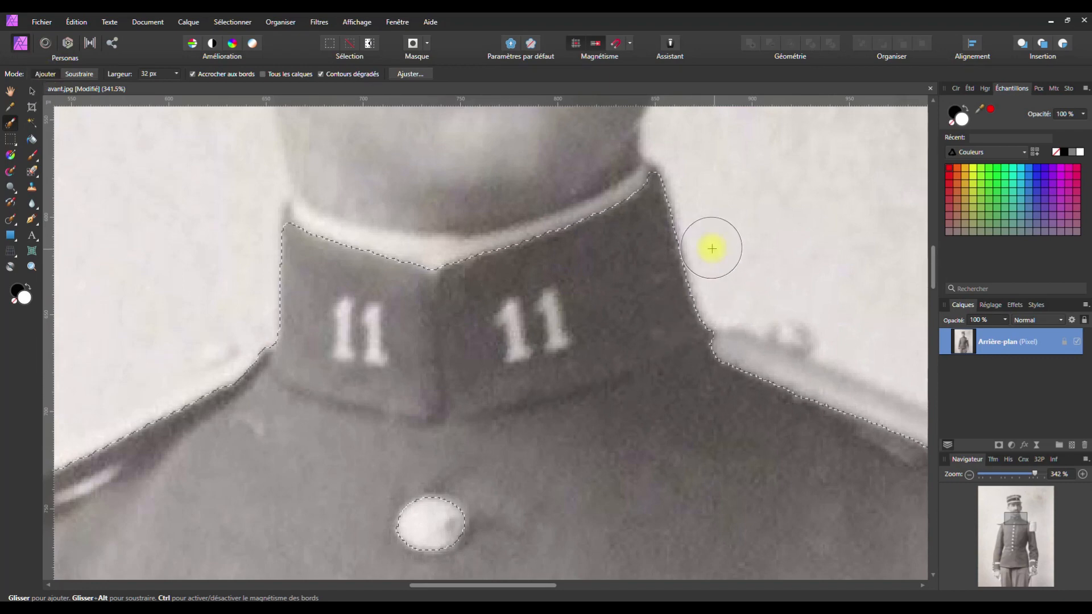
{"action": "left_click", "coordinate": [176, 73]}
{"action": "left_click_drag", "start_coordinate": [179, 85], "coordinate": [164, 85]}
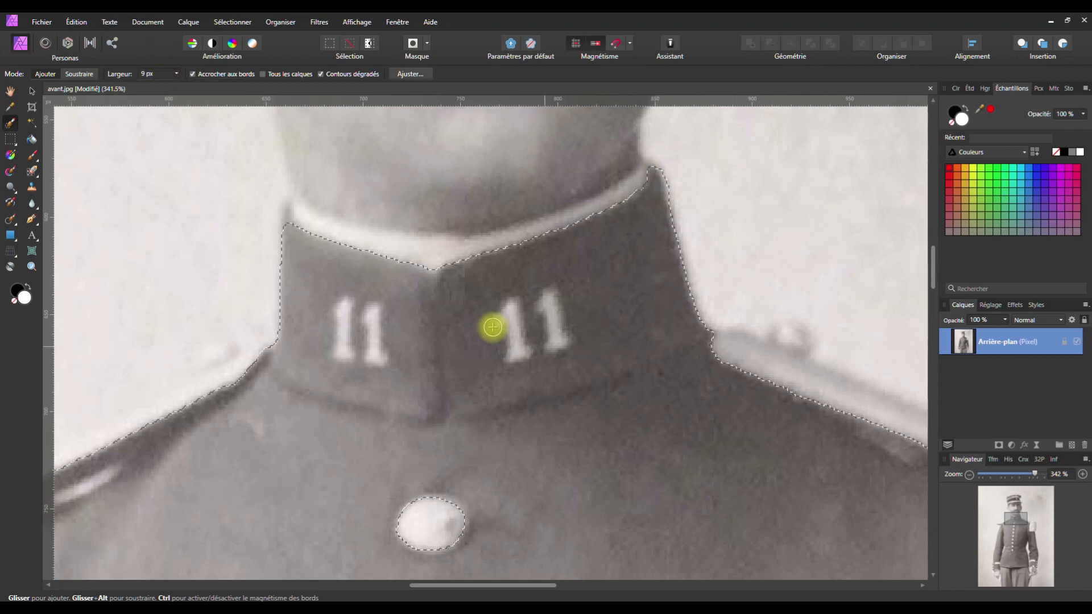
Narrow the selection brush to 6 px and set its mode
{"action": "left_click", "coordinate": [176, 74]}
{"action": "left_click_drag", "start_coordinate": [177, 86], "coordinate": [177, 86]}
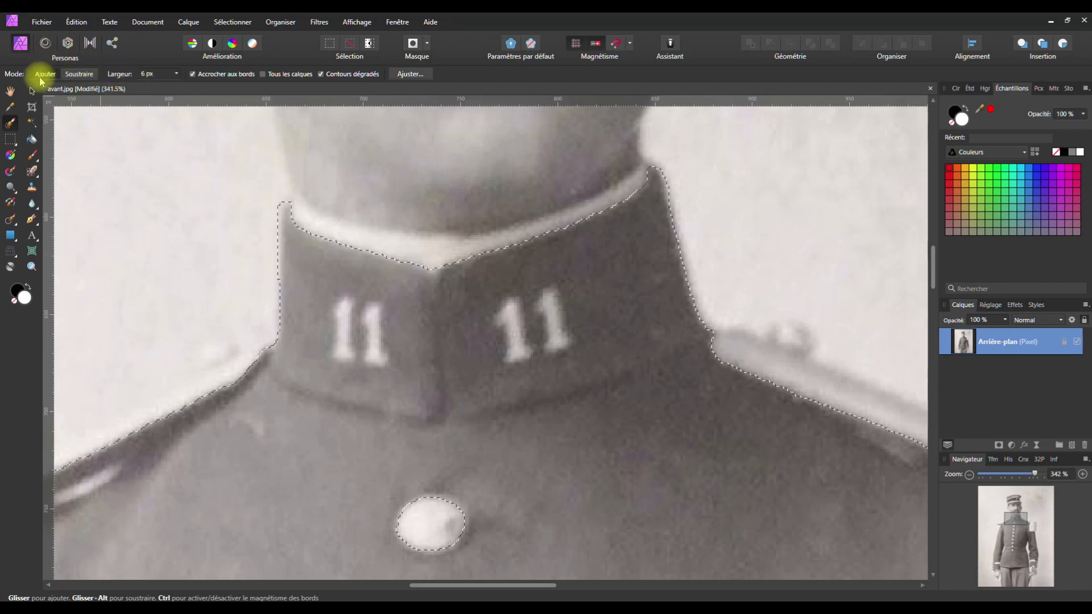
{"action": "left_click", "coordinate": [79, 72]}
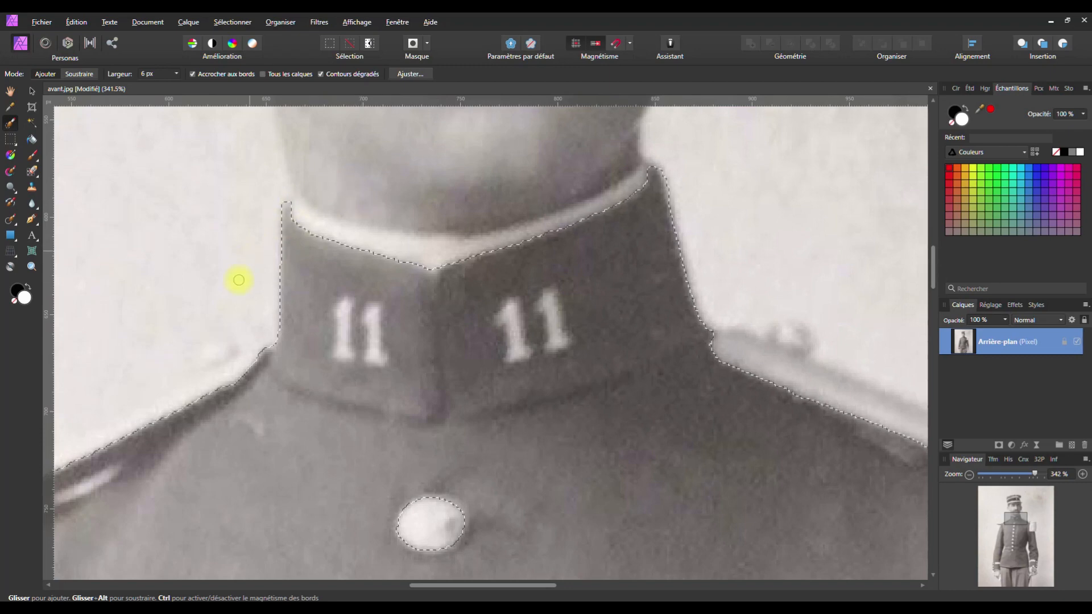
Undo a stray brush stroke around the left collar badge and move to the left shoulder
{"action": "mouse_move", "coordinate": [339, 268]}
{"action": "left_mouse_down"}
{"action": "mouse_move", "coordinate": [263, 365]}
{"action": "mouse_move", "coordinate": [295, 372]}
{"action": "mouse_move", "coordinate": [451, 282]}
{"action": "left_mouse_up"}
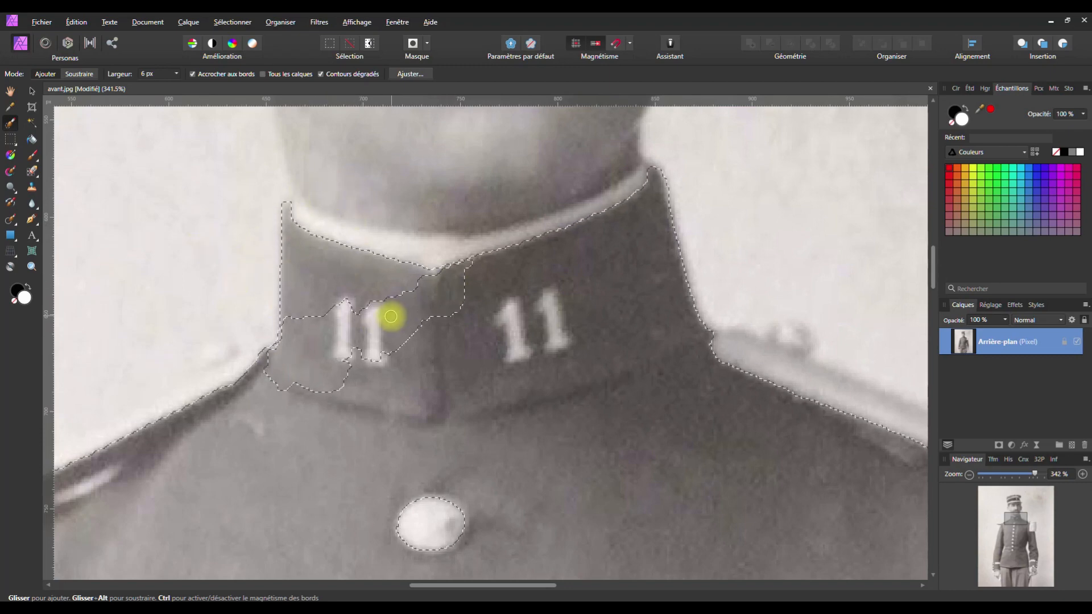
{"action": "key", "text": "ctrl+z"}
{"action": "key", "text": "space"}
{"action": "left_click_drag", "start_coordinate": [334, 325], "coordinate": [607, 178]}
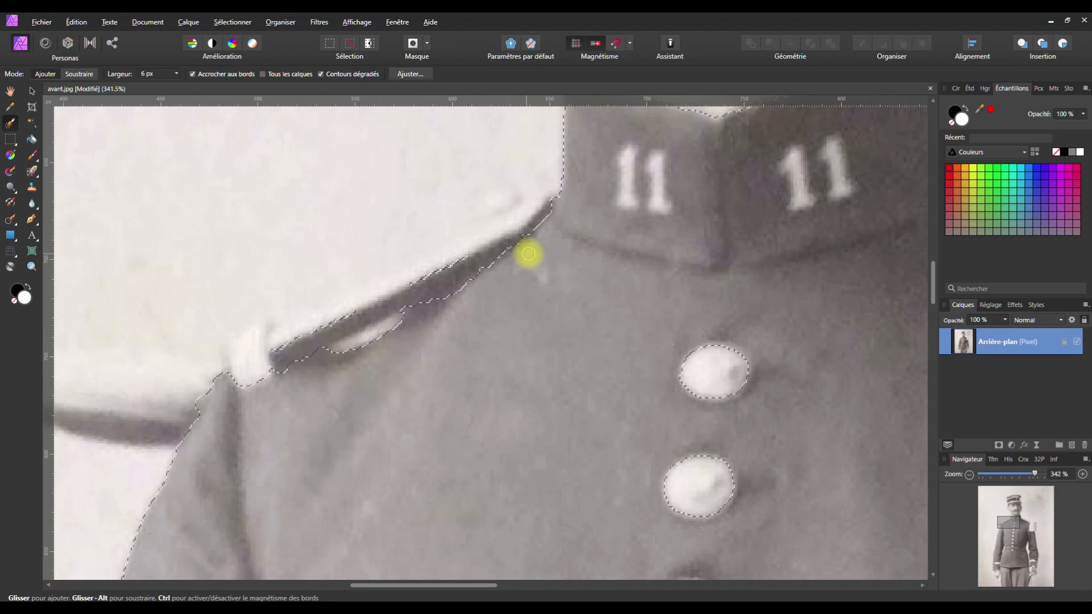
Trace around each white button down the jacket front to keep them out of the selection
{"action": "key", "text": "space"}
{"action": "mouse_move", "coordinate": [366, 409]}
{"action": "left_mouse_down"}
{"action": "mouse_move", "coordinate": [484, 282]}
{"action": "mouse_move", "coordinate": [377, 305]}
{"action": "mouse_move", "coordinate": [415, 309]}
{"action": "mouse_move", "coordinate": [519, 246]}
{"action": "mouse_move", "coordinate": [550, 373]}
{"action": "mouse_move", "coordinate": [512, 273]}
{"action": "left_mouse_up"}
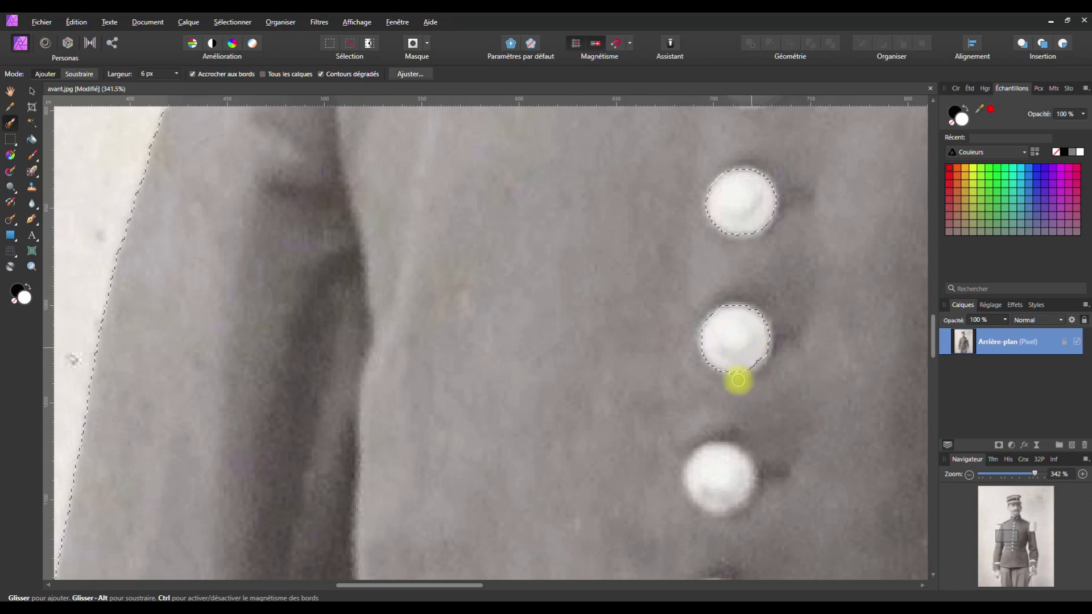
{"action": "mouse_move", "coordinate": [716, 459]}
{"action": "left_mouse_down"}
{"action": "mouse_move", "coordinate": [726, 503]}
{"action": "mouse_move", "coordinate": [743, 500]}
{"action": "mouse_move", "coordinate": [734, 466]}
{"action": "left_mouse_up"}
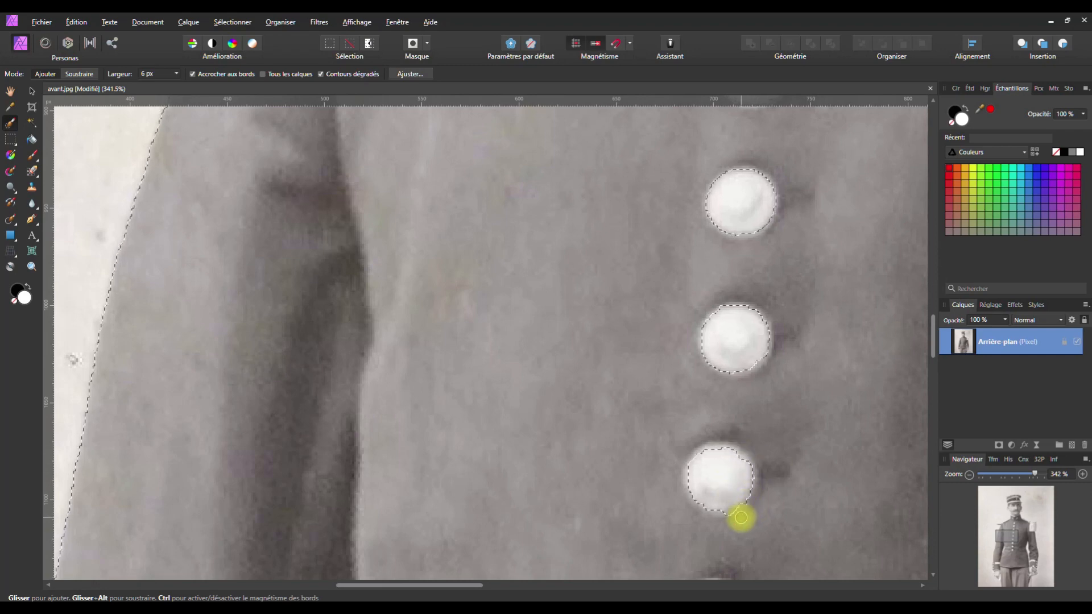
{"action": "key", "text": "space"}
{"action": "left_click_drag", "start_coordinate": [616, 445], "coordinate": [568, 193]}
{"action": "left_click_drag", "start_coordinate": [651, 350], "coordinate": [678, 358]}
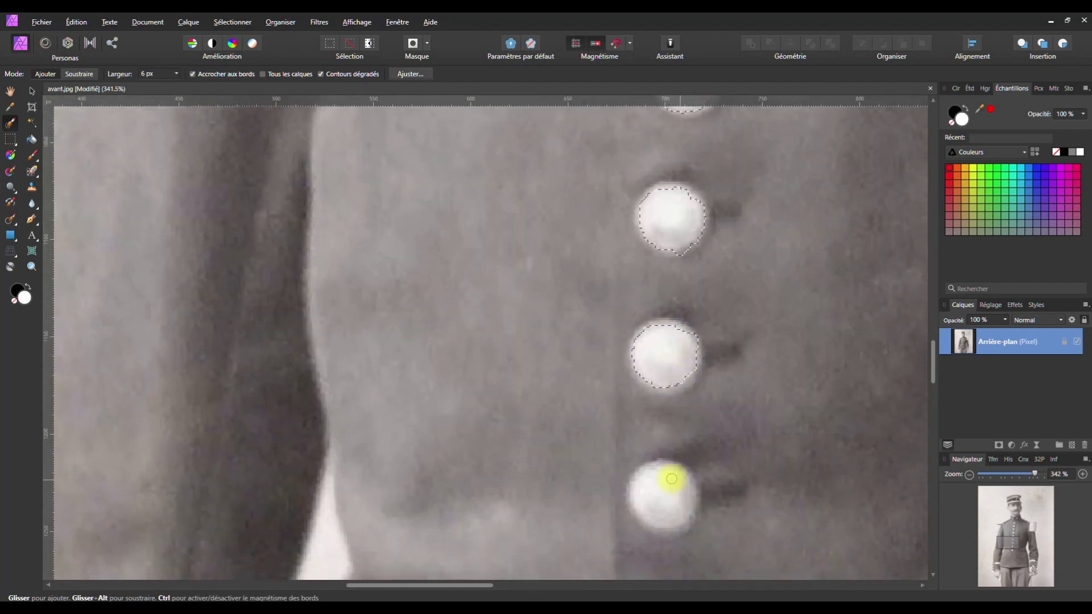
{"action": "mouse_move", "coordinate": [663, 476]}
{"action": "left_mouse_down"}
{"action": "mouse_move", "coordinate": [650, 503]}
{"action": "mouse_move", "coordinate": [669, 512]}
{"action": "mouse_move", "coordinate": [671, 478]}
{"action": "mouse_move", "coordinate": [623, 490]}
{"action": "mouse_move", "coordinate": [665, 469]}
{"action": "mouse_move", "coordinate": [677, 500]}
{"action": "left_mouse_up"}
{"action": "key", "text": "space"}
{"action": "left_click_drag", "start_coordinate": [589, 477], "coordinate": [555, 319]}
{"action": "mouse_move", "coordinate": [408, 300]}
{"action": "left_mouse_down"}
{"action": "mouse_move", "coordinate": [852, 334]}
{"action": "mouse_move", "coordinate": [657, 232]}
{"action": "mouse_move", "coordinate": [589, 302]}
{"action": "mouse_move", "coordinate": [599, 382]}
{"action": "mouse_move", "coordinate": [541, 463]}
{"action": "mouse_move", "coordinate": [526, 431]}
{"action": "mouse_move", "coordinate": [653, 124]}
{"action": "mouse_move", "coordinate": [652, 52]}
{"action": "mouse_move", "coordinate": [634, 206]}
{"action": "mouse_move", "coordinate": [587, 217]}
{"action": "mouse_move", "coordinate": [702, 185]}
{"action": "mouse_move", "coordinate": [704, 234]}
{"action": "mouse_move", "coordinate": [653, 360]}
{"action": "mouse_move", "coordinate": [658, 320]}
{"action": "mouse_move", "coordinate": [631, 422]}
{"action": "left_mouse_up"}
Refine the left cuff's selection, adding the dark area and cuff buttons while excluding the white stripes
{"action": "left_click_drag", "start_coordinate": [698, 276], "coordinate": [719, 253]}
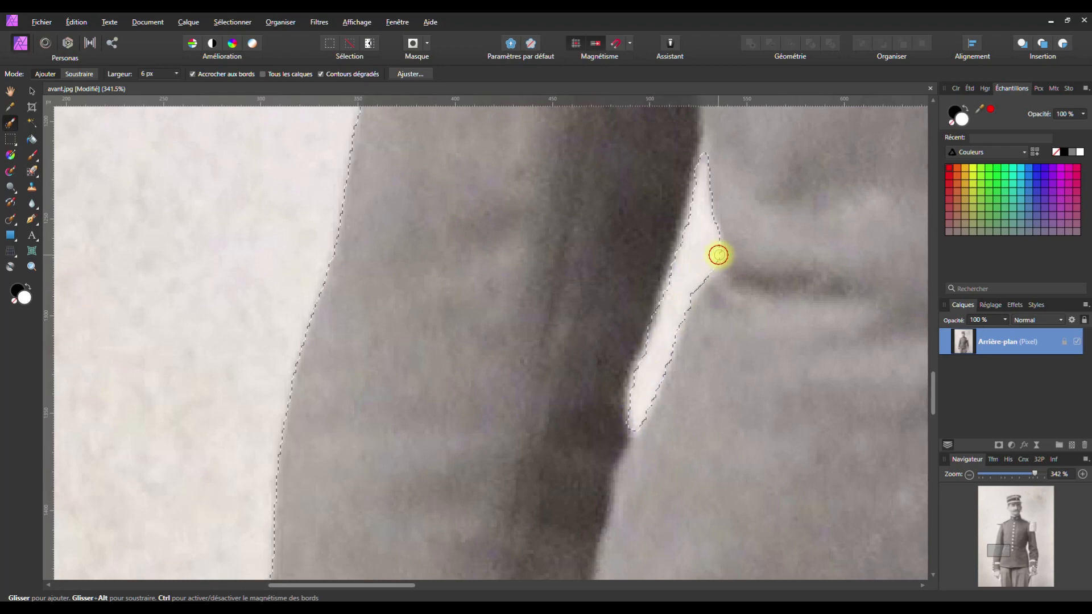
{"action": "key", "text": "space"}
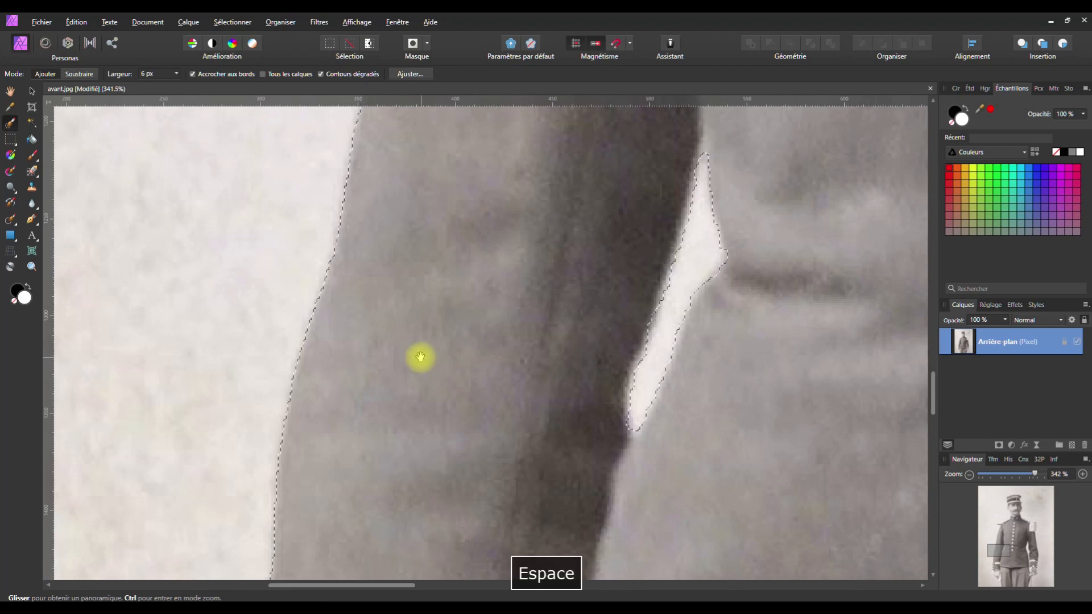
{"action": "left_click_drag", "start_coordinate": [419, 358], "coordinate": [527, 158]}
{"action": "left_click_drag", "start_coordinate": [534, 343], "coordinate": [538, 164]}
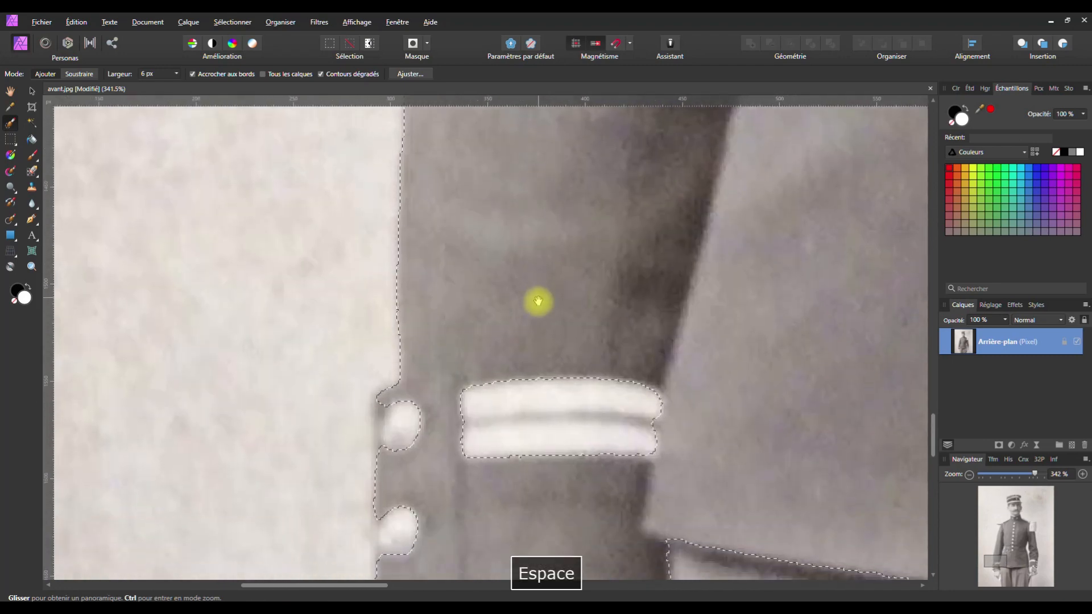
{"action": "left_click_drag", "start_coordinate": [536, 300], "coordinate": [555, 142]}
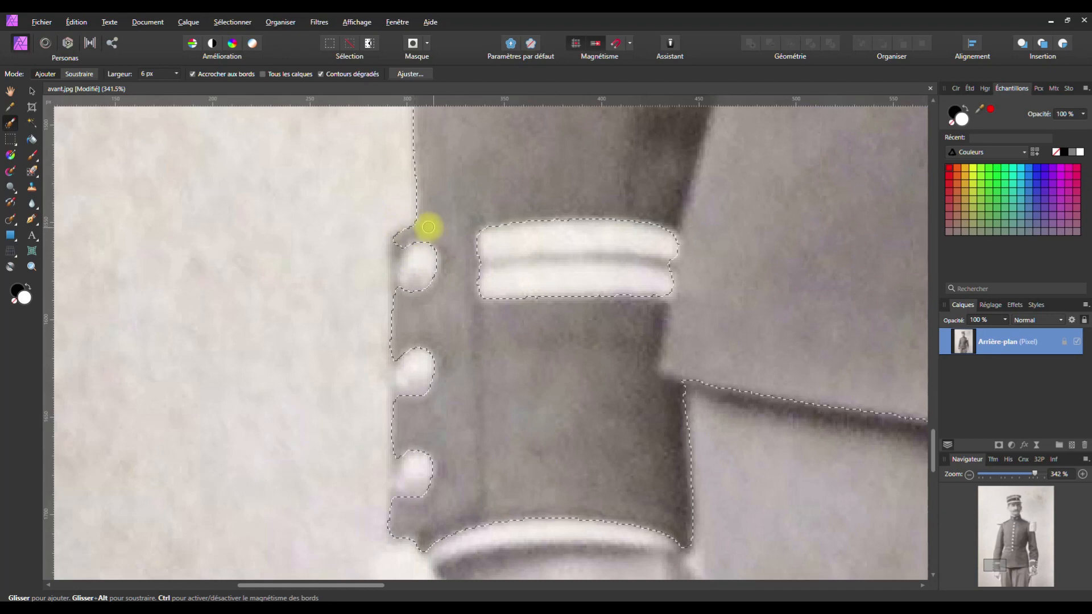
{"action": "mouse_move", "coordinate": [400, 236]}
{"action": "left_mouse_down"}
{"action": "mouse_move", "coordinate": [450, 232]}
{"action": "mouse_move", "coordinate": [457, 389]}
{"action": "left_mouse_up"}
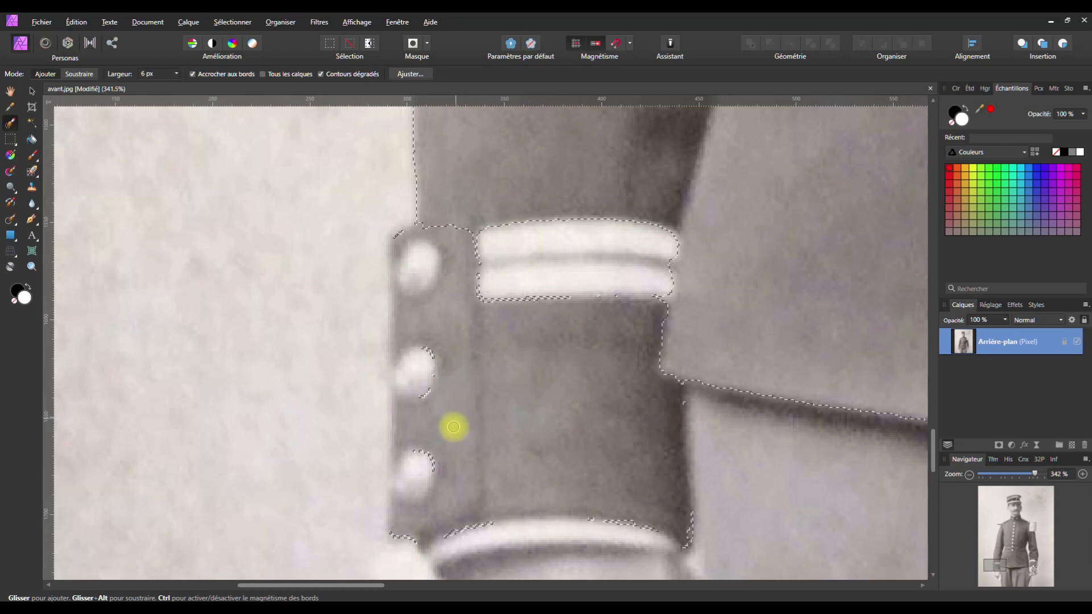
{"action": "mouse_move", "coordinate": [413, 378]}
{"action": "left_mouse_down"}
{"action": "mouse_move", "coordinate": [421, 360]}
{"action": "mouse_move", "coordinate": [422, 468]}
{"action": "left_mouse_up"}
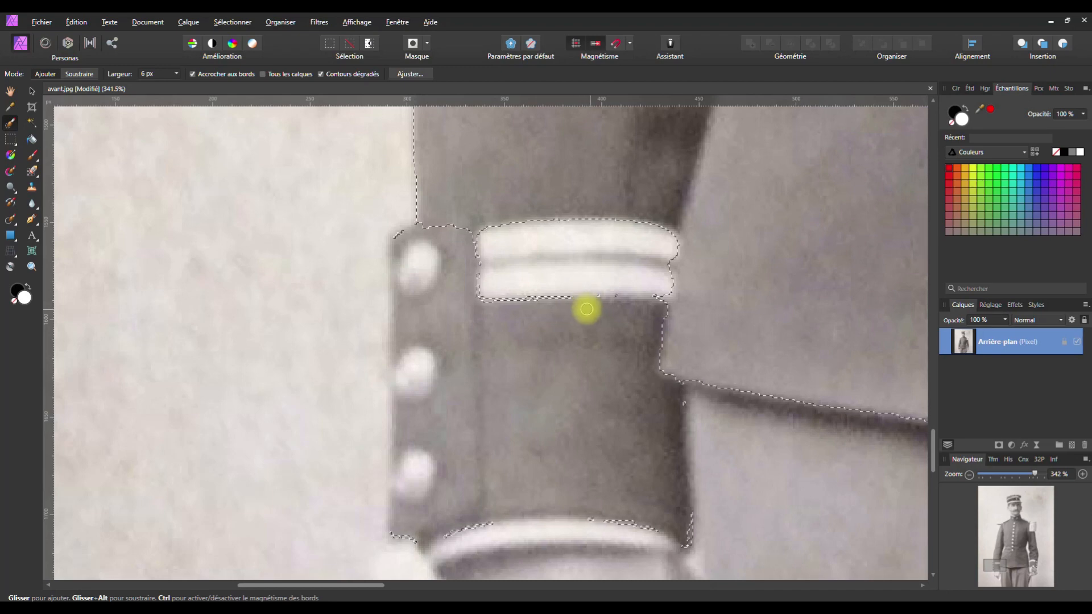
{"action": "mouse_move", "coordinate": [631, 309]}
{"action": "left_mouse_down"}
{"action": "mouse_move", "coordinate": [644, 310]}
{"action": "mouse_move", "coordinate": [665, 514]}
{"action": "mouse_move", "coordinate": [504, 503]}
{"action": "mouse_move", "coordinate": [497, 485]}
{"action": "mouse_move", "coordinate": [489, 311]}
{"action": "mouse_move", "coordinate": [599, 309]}
{"action": "mouse_move", "coordinate": [609, 358]}
{"action": "mouse_move", "coordinate": [585, 458]}
{"action": "mouse_move", "coordinate": [508, 410]}
{"action": "left_mouse_up"}
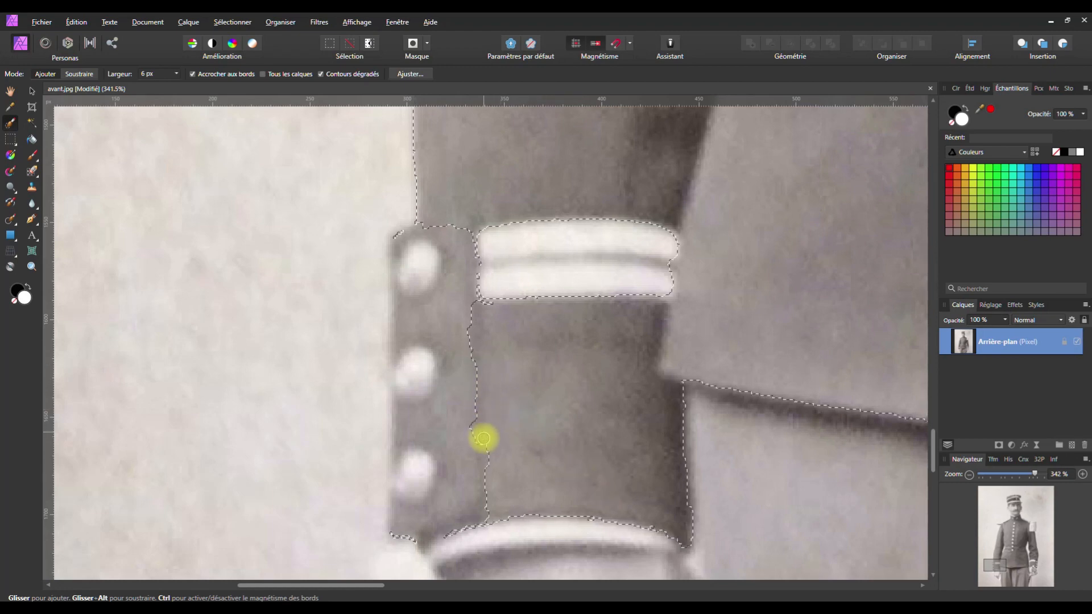
{"action": "left_click_drag", "start_coordinate": [487, 470], "coordinate": [488, 493]}
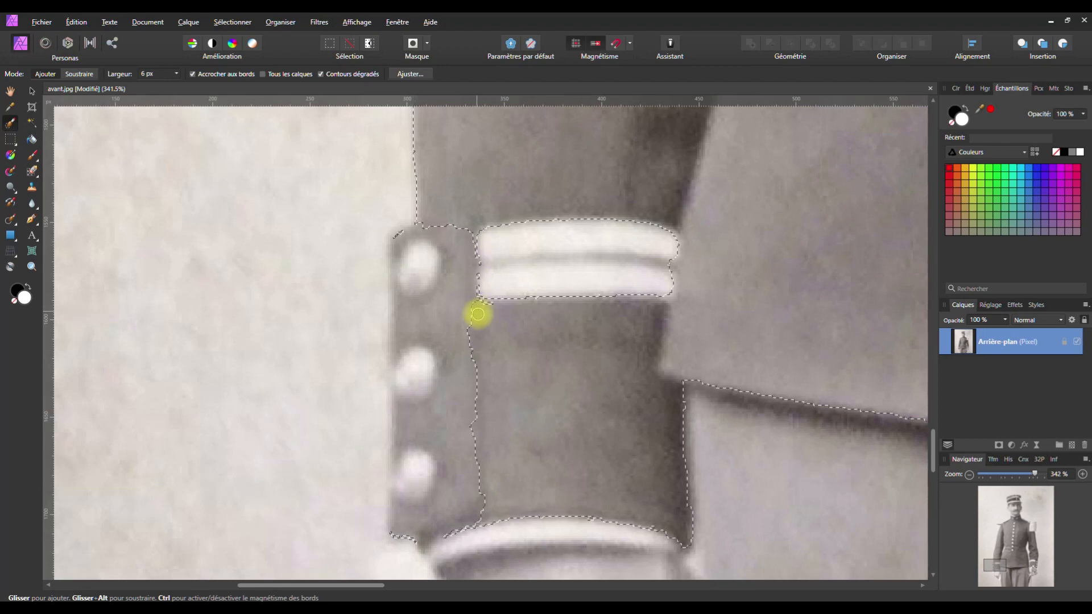
{"action": "key", "text": "alt"}
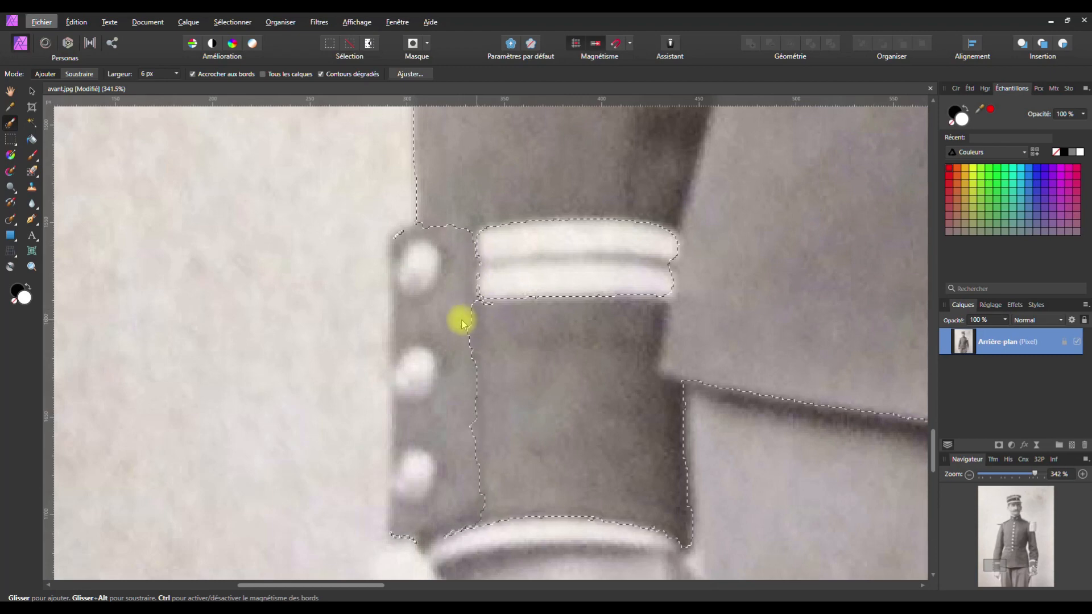
Snap the selection edge onto the coat's lower hem
{"action": "key", "text": "alt"}
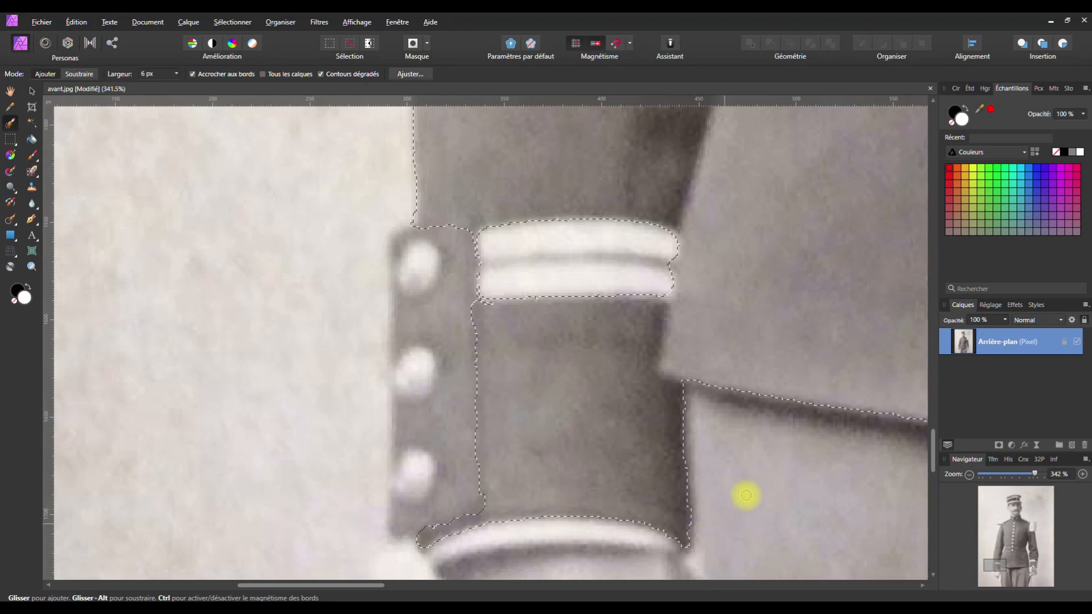
{"action": "key", "text": "space"}
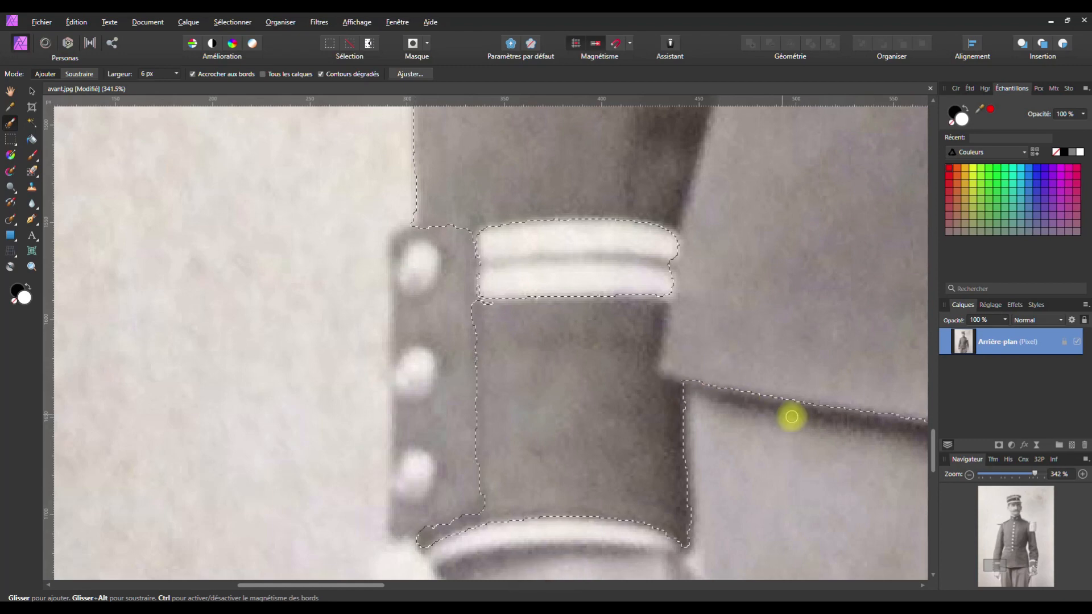
{"action": "key", "text": "space"}
{"action": "left_click_drag", "start_coordinate": [790, 426], "coordinate": [526, 324]}
{"action": "left_click_drag", "start_coordinate": [658, 366], "coordinate": [519, 388]}
{"action": "left_click_drag", "start_coordinate": [610, 316], "coordinate": [664, 310]}
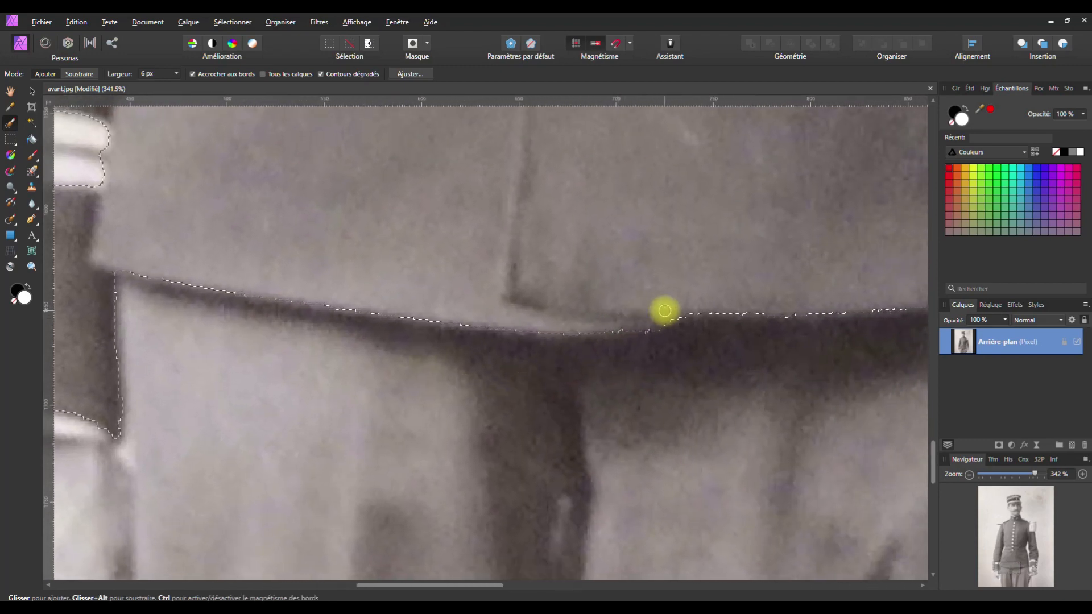
On the right cuff, trace the selection edge along the white stripes' top, bottom and right end
{"action": "key", "text": "space"}
{"action": "left_click_drag", "start_coordinate": [746, 397], "coordinate": [332, 414]}
{"action": "mouse_move", "coordinate": [660, 385]}
{"action": "left_mouse_down"}
{"action": "mouse_move", "coordinate": [523, 407]}
{"action": "mouse_move", "coordinate": [378, 404]}
{"action": "mouse_move", "coordinate": [295, 502]}
{"action": "mouse_move", "coordinate": [320, 556]}
{"action": "mouse_move", "coordinate": [349, 567]}
{"action": "left_mouse_up"}
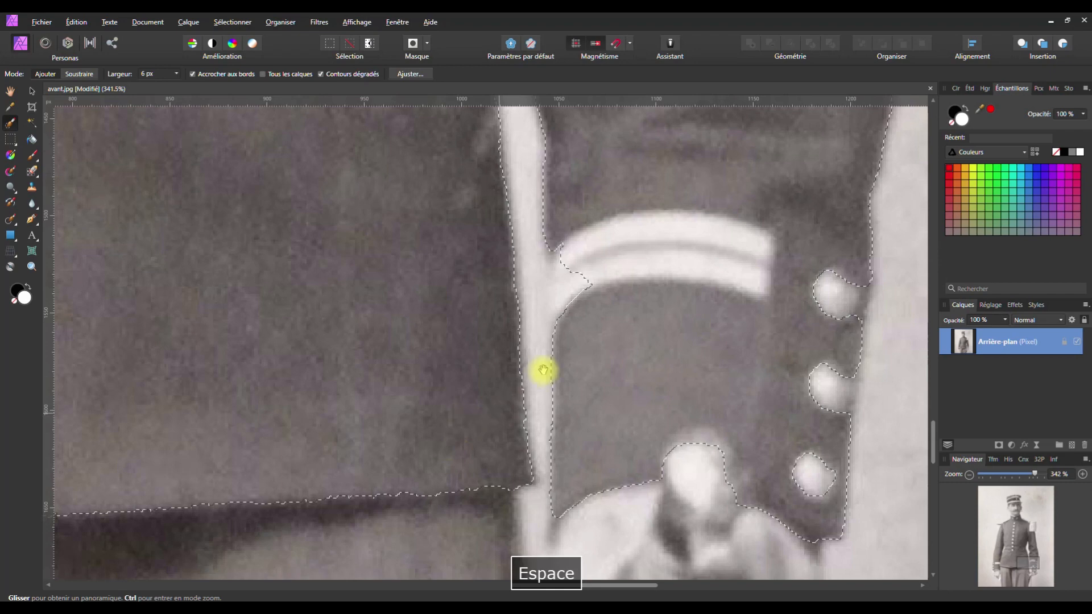
{"action": "mouse_move", "coordinate": [582, 313]}
{"action": "left_mouse_down"}
{"action": "mouse_move", "coordinate": [560, 256]}
{"action": "mouse_move", "coordinate": [568, 323]}
{"action": "mouse_move", "coordinate": [587, 290]}
{"action": "mouse_move", "coordinate": [565, 317]}
{"action": "mouse_move", "coordinate": [561, 242]}
{"action": "mouse_move", "coordinate": [553, 259]}
{"action": "mouse_move", "coordinate": [530, 245]}
{"action": "mouse_move", "coordinate": [531, 288]}
{"action": "left_mouse_up"}
{"action": "key", "text": "space"}
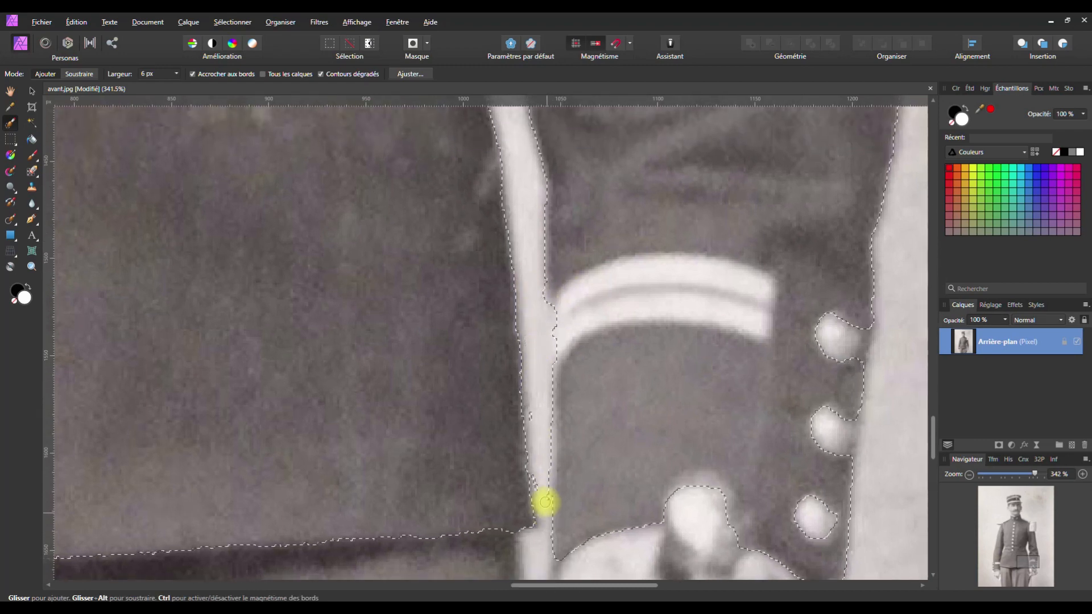
{"action": "left_click_drag", "start_coordinate": [546, 498], "coordinate": [546, 516]}
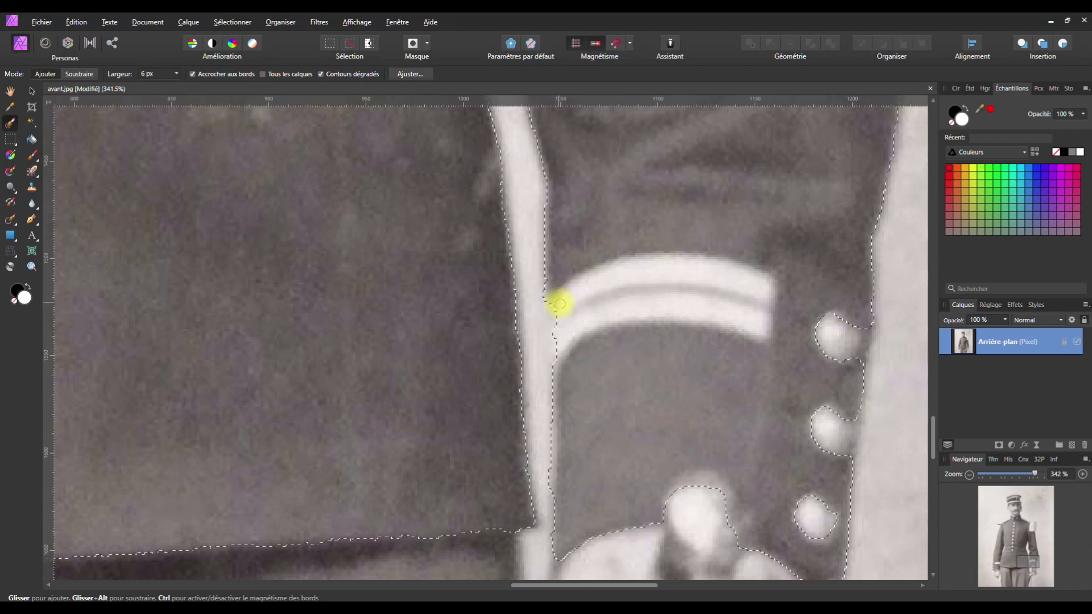
{"action": "mouse_move", "coordinate": [581, 288]}
{"action": "left_mouse_down"}
{"action": "mouse_move", "coordinate": [680, 272]}
{"action": "mouse_move", "coordinate": [765, 290]}
{"action": "mouse_move", "coordinate": [685, 264]}
{"action": "mouse_move", "coordinate": [624, 265]}
{"action": "mouse_move", "coordinate": [555, 296]}
{"action": "mouse_move", "coordinate": [548, 325]}
{"action": "mouse_move", "coordinate": [558, 337]}
{"action": "mouse_move", "coordinate": [595, 307]}
{"action": "mouse_move", "coordinate": [680, 290]}
{"action": "left_mouse_up"}
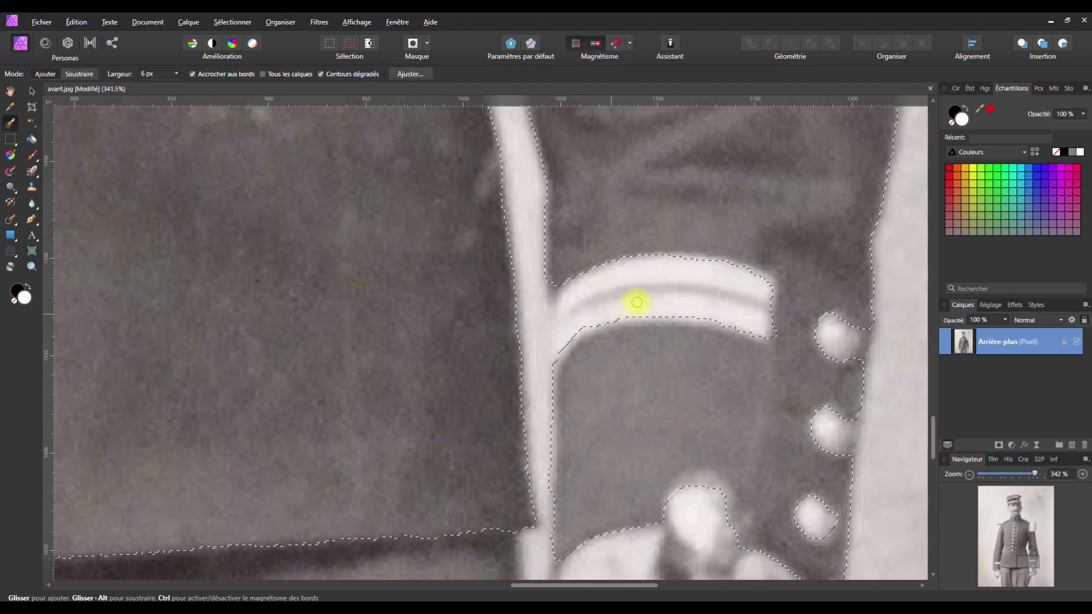
{"action": "mouse_move", "coordinate": [655, 314]}
{"action": "left_mouse_down"}
{"action": "mouse_move", "coordinate": [615, 318]}
{"action": "mouse_move", "coordinate": [652, 312]}
{"action": "left_mouse_up"}
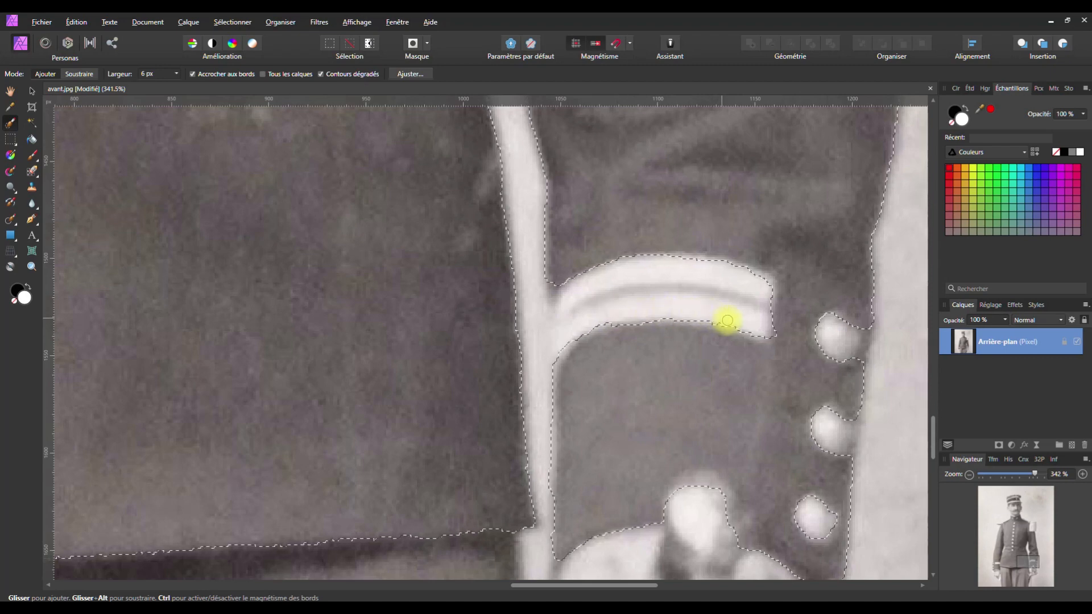
{"action": "mouse_move", "coordinate": [745, 327]}
{"action": "left_mouse_down"}
{"action": "mouse_move", "coordinate": [763, 331]}
{"action": "mouse_move", "coordinate": [763, 281]}
{"action": "left_mouse_up"}
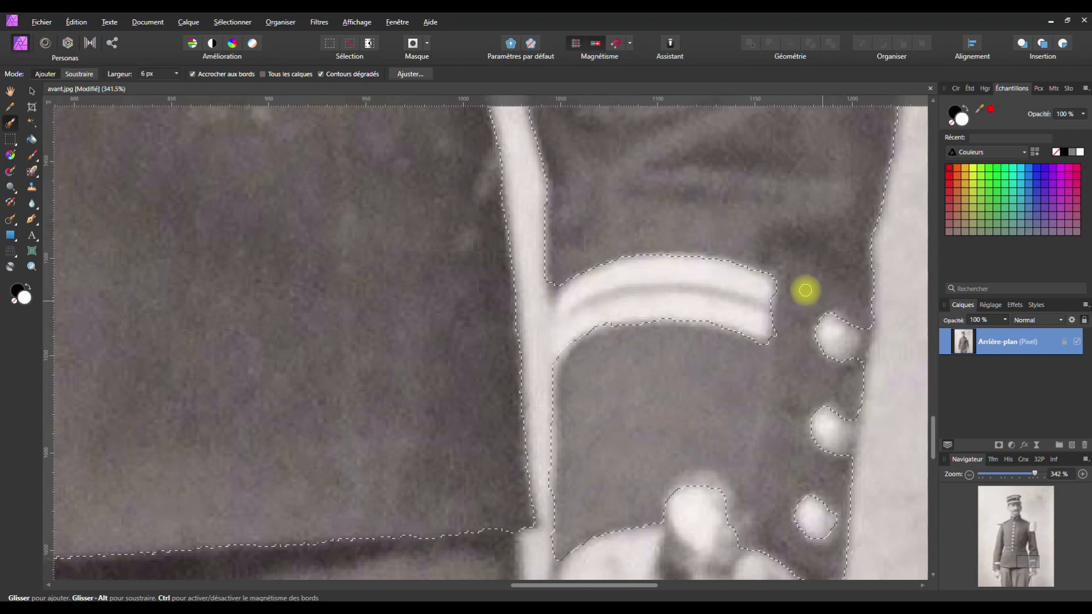
Add the buttoned cuff tab, its round buttons and the sleeve edges, tip and inner corner
{"action": "left_click_drag", "start_coordinate": [793, 266], "coordinate": [779, 449]}
{"action": "mouse_move", "coordinate": [762, 512]}
{"action": "left_mouse_down"}
{"action": "mouse_move", "coordinate": [811, 546]}
{"action": "mouse_move", "coordinate": [824, 535]}
{"action": "mouse_move", "coordinate": [816, 491]}
{"action": "mouse_move", "coordinate": [833, 437]}
{"action": "mouse_move", "coordinate": [822, 282]}
{"action": "left_mouse_up"}
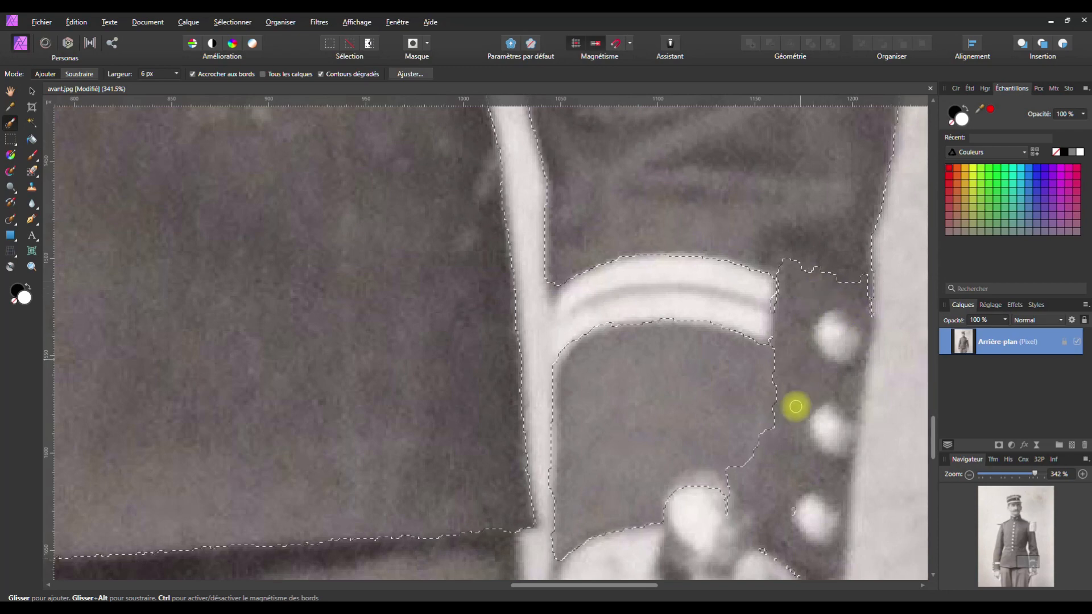
{"action": "mouse_move", "coordinate": [758, 399]}
{"action": "left_mouse_down"}
{"action": "mouse_move", "coordinate": [743, 512]}
{"action": "mouse_move", "coordinate": [765, 376]}
{"action": "left_mouse_up"}
{"action": "mouse_move", "coordinate": [797, 270]}
{"action": "left_mouse_down"}
{"action": "mouse_move", "coordinate": [787, 258]}
{"action": "mouse_move", "coordinate": [862, 280]}
{"action": "mouse_move", "coordinate": [871, 290]}
{"action": "mouse_move", "coordinate": [836, 274]}
{"action": "mouse_move", "coordinate": [876, 302]}
{"action": "left_mouse_up"}
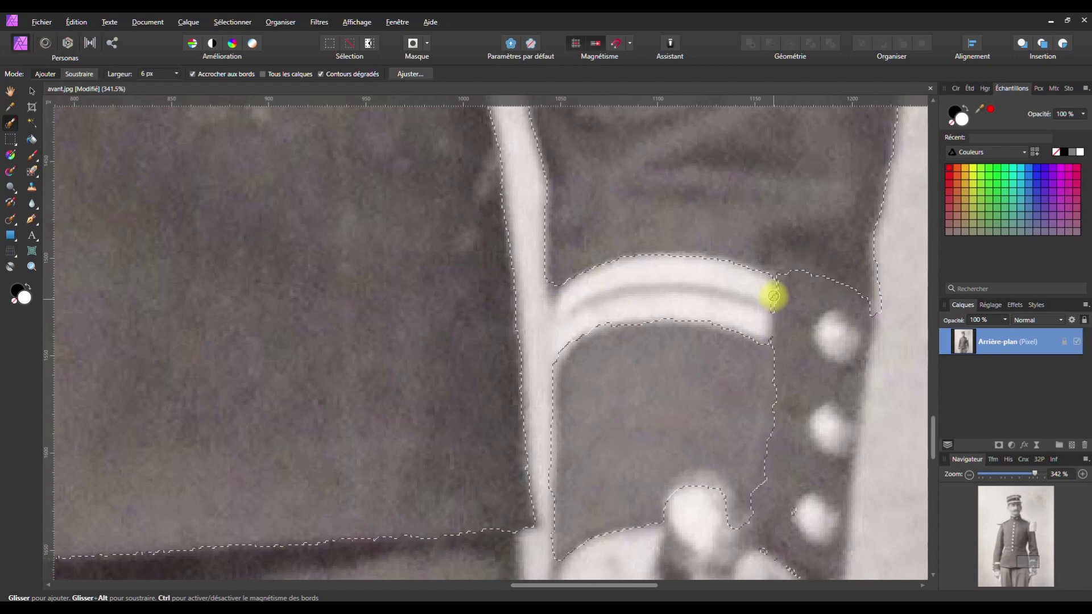
{"action": "left_click_drag", "start_coordinate": [772, 293], "coordinate": [771, 304]}
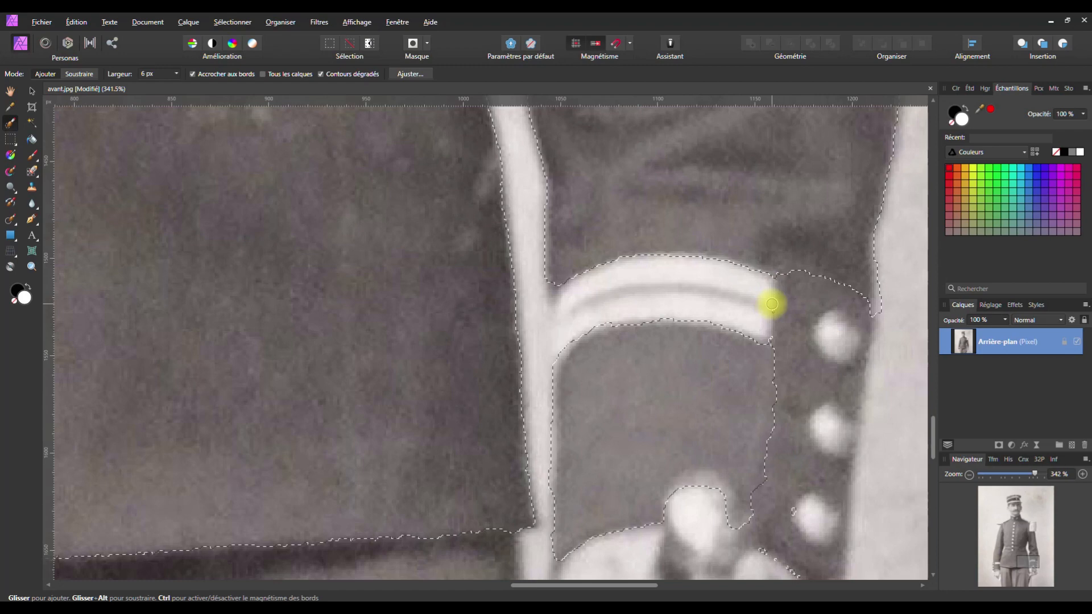
{"action": "left_click_drag", "start_coordinate": [580, 329], "coordinate": [566, 348]}
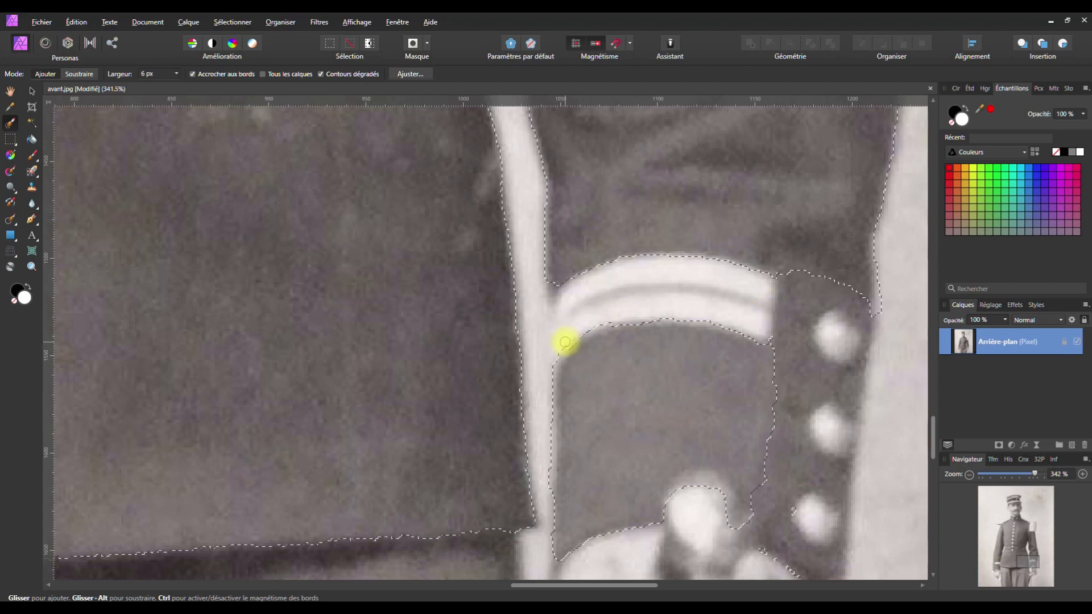
Add the cuff area beside the hand to the selection
{"action": "key", "text": "space"}
{"action": "left_click_drag", "start_coordinate": [700, 407], "coordinate": [624, 209]}
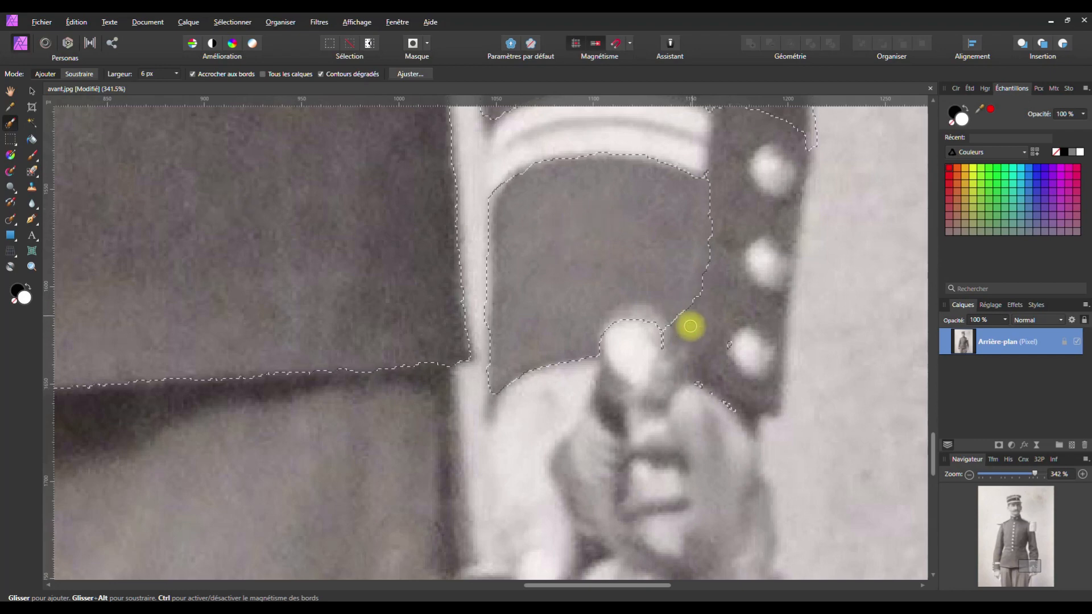
{"action": "left_click_drag", "start_coordinate": [690, 325], "coordinate": [685, 346]}
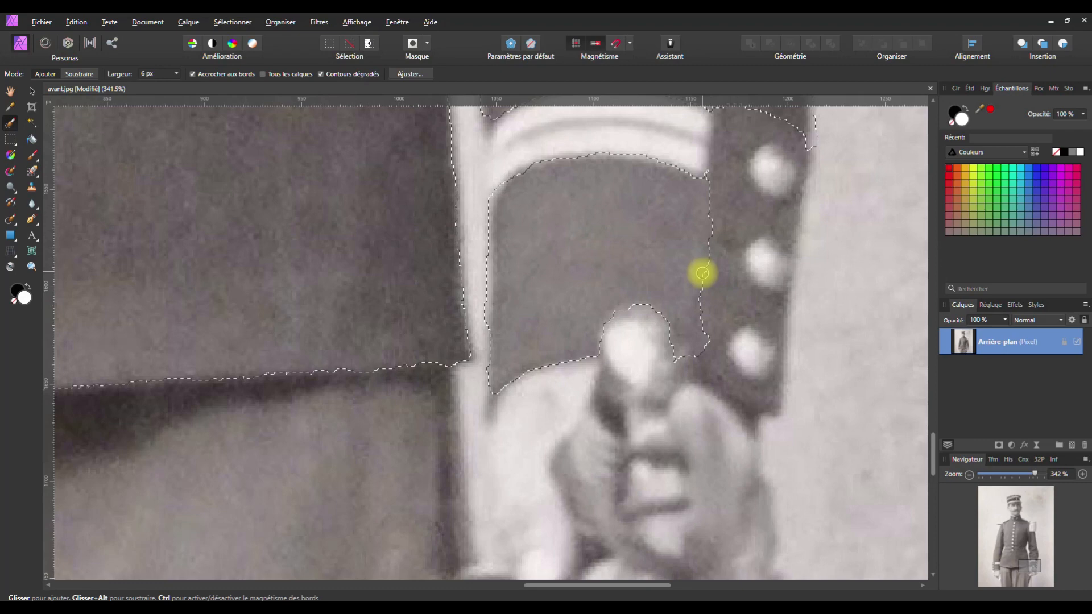
{"action": "key", "text": "alt"}
{"action": "key", "text": "alt"}
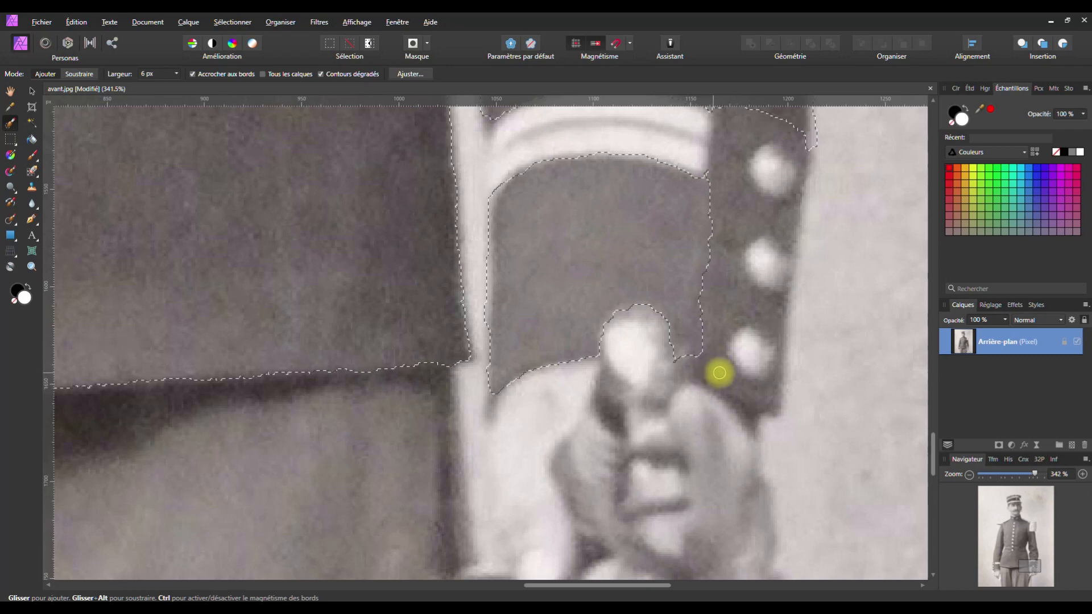
{"action": "key", "text": "space"}
{"action": "left_click_drag", "start_coordinate": [540, 361], "coordinate": [437, 351]}
Trace the jacket selection along the left shoulder strap
{"action": "scroll", "coordinate": [436, 352], "scroll_direction": "down", "scroll_amount": 6}
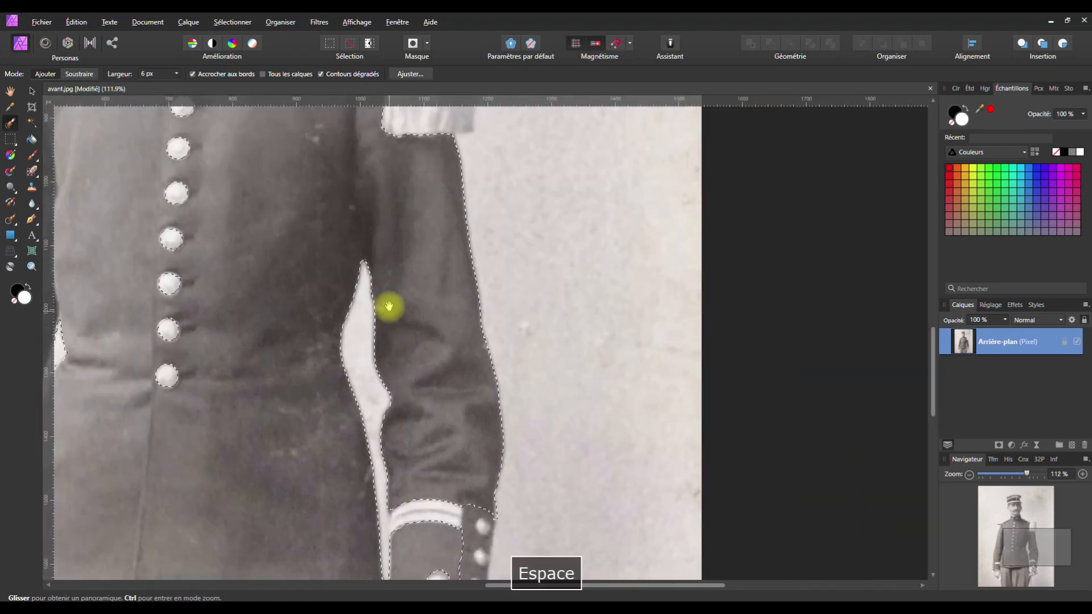
{"action": "mouse_move", "coordinate": [389, 306]}
{"action": "left_mouse_down"}
{"action": "mouse_move", "coordinate": [468, 407]}
{"action": "mouse_move", "coordinate": [517, 512]}
{"action": "left_mouse_up"}
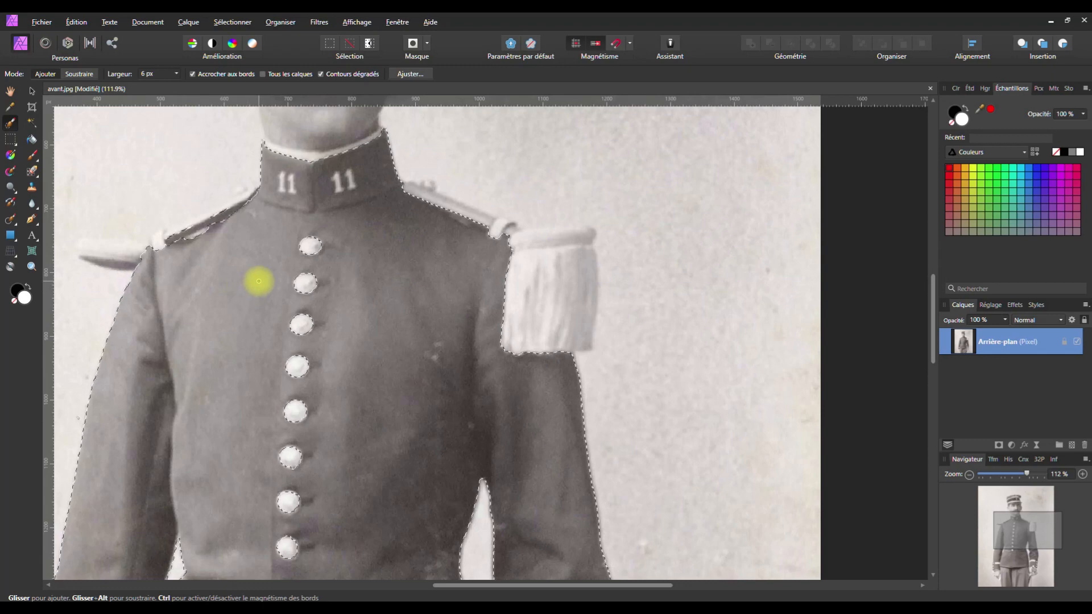
{"action": "left_click_drag", "start_coordinate": [263, 271], "coordinate": [389, 340]}
{"action": "scroll", "coordinate": [388, 340], "scroll_direction": "up", "scroll_amount": 6}
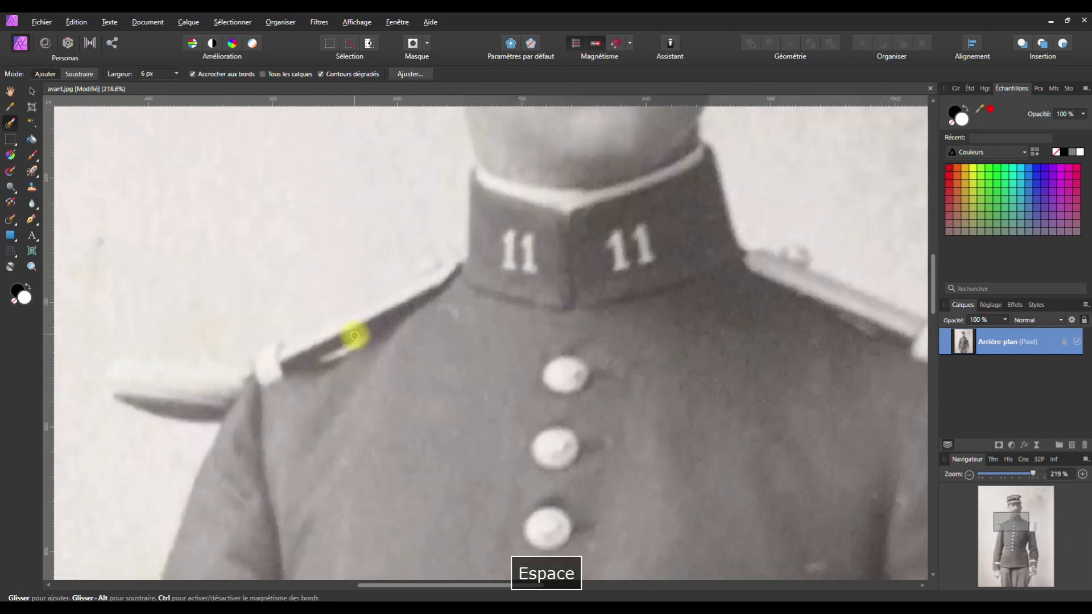
{"action": "left_click_drag", "start_coordinate": [432, 282], "coordinate": [247, 373]}
Zoom out and preview the whole selection in Affiner la sélection, closing it without changes
{"action": "scroll", "coordinate": [511, 373], "scroll_direction": "down", "scroll_amount": 4}
{"action": "scroll", "coordinate": [515, 374], "scroll_direction": "down", "scroll_amount": 5}
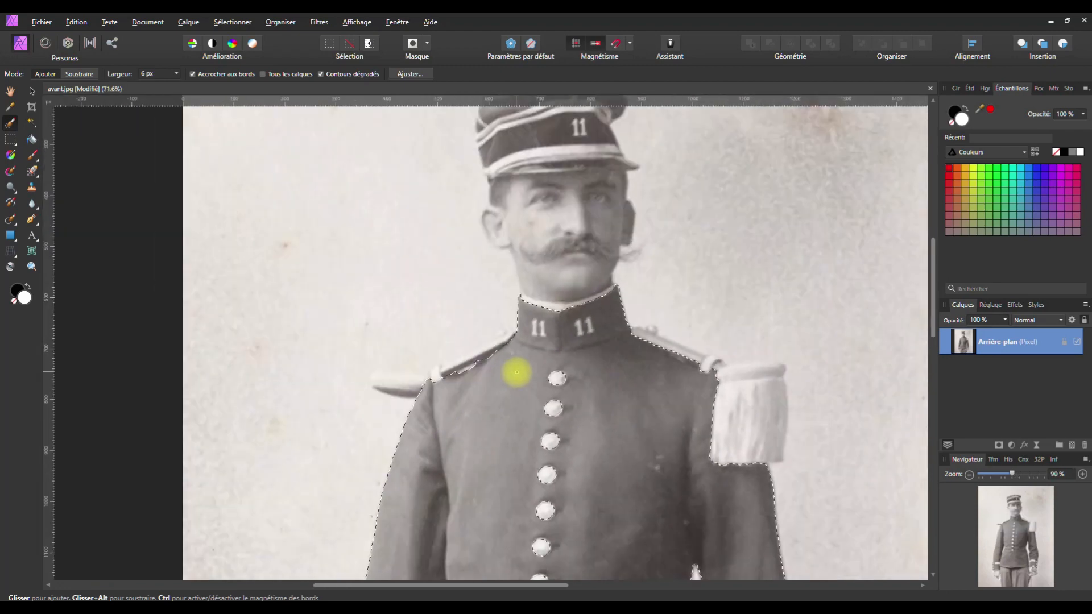
{"action": "key", "text": "space"}
{"action": "left_click_drag", "start_coordinate": [561, 419], "coordinate": [526, 282]}
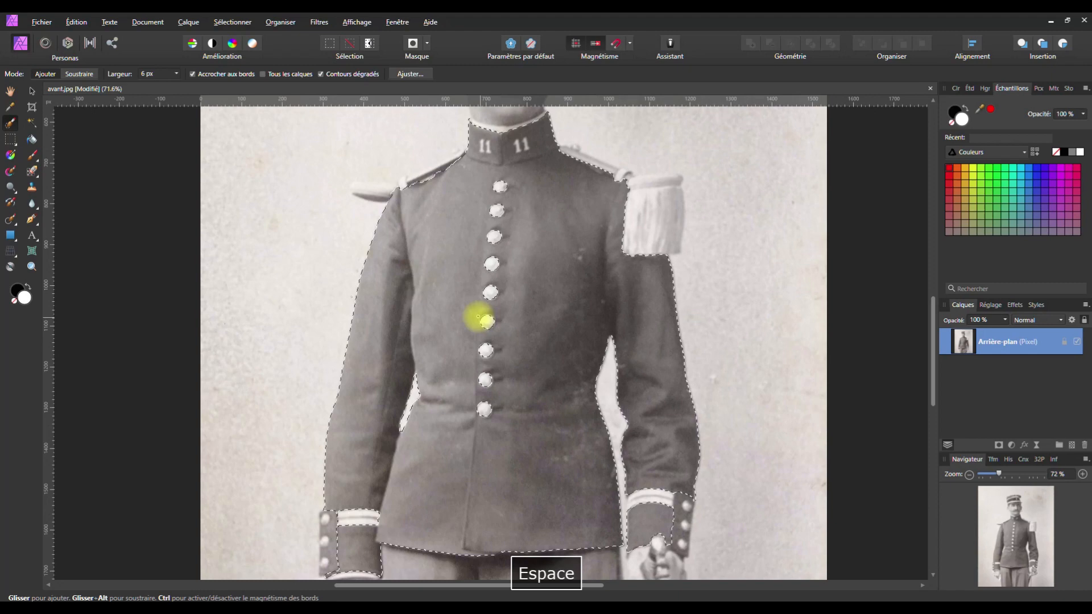
{"action": "scroll", "coordinate": [472, 316], "scroll_direction": "down", "scroll_amount": 3}
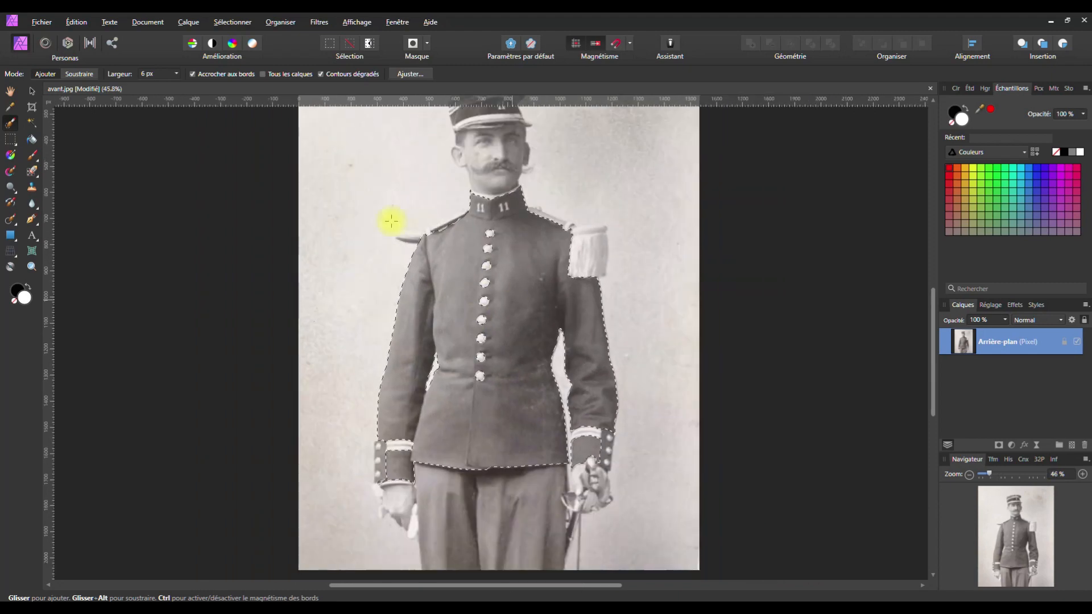
{"action": "left_click", "coordinate": [410, 74]}
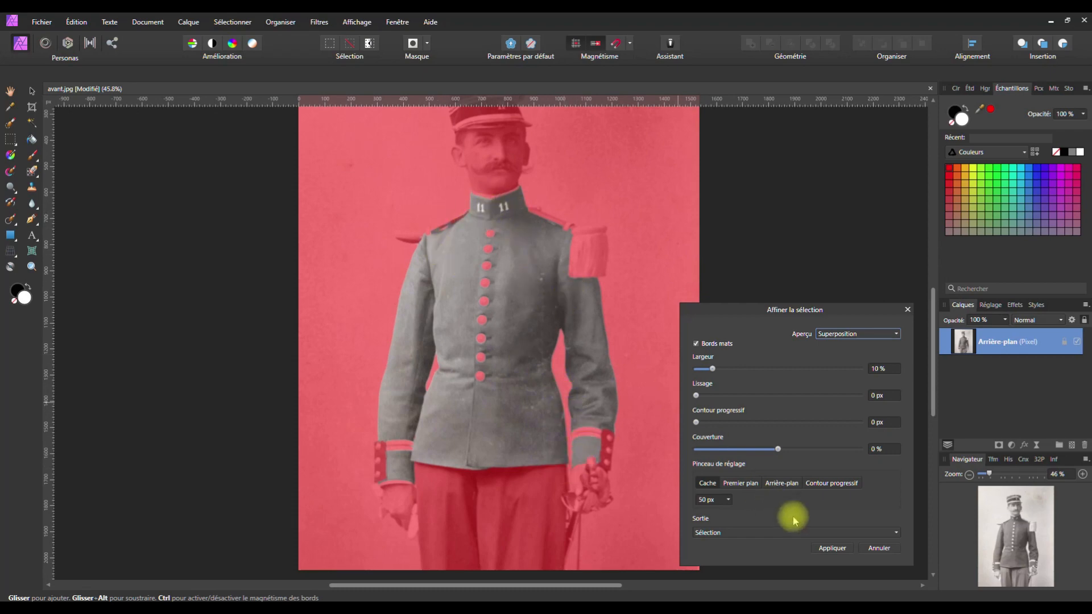
{"action": "left_click", "coordinate": [907, 309]}
{"action": "scroll", "coordinate": [451, 190], "scroll_direction": "up", "scroll_amount": 5}
{"action": "scroll", "coordinate": [534, 215], "scroll_direction": "up", "scroll_amount": 5}
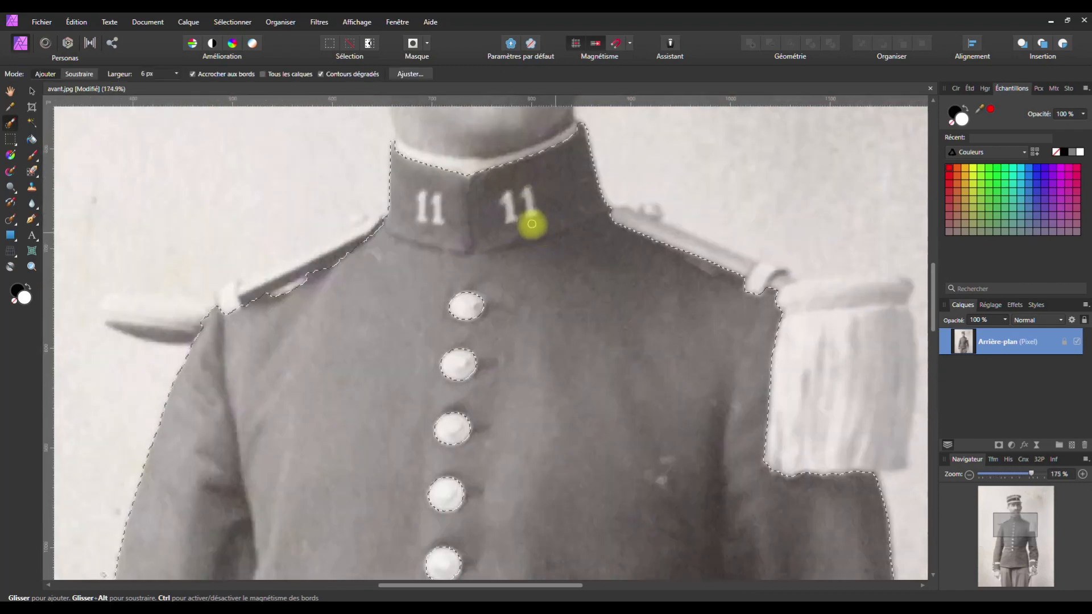
Zoom in on the collar and reduce the selection brush to 3 px
{"action": "key", "text": "space"}
{"action": "left_click_drag", "start_coordinate": [485, 215], "coordinate": [557, 312]}
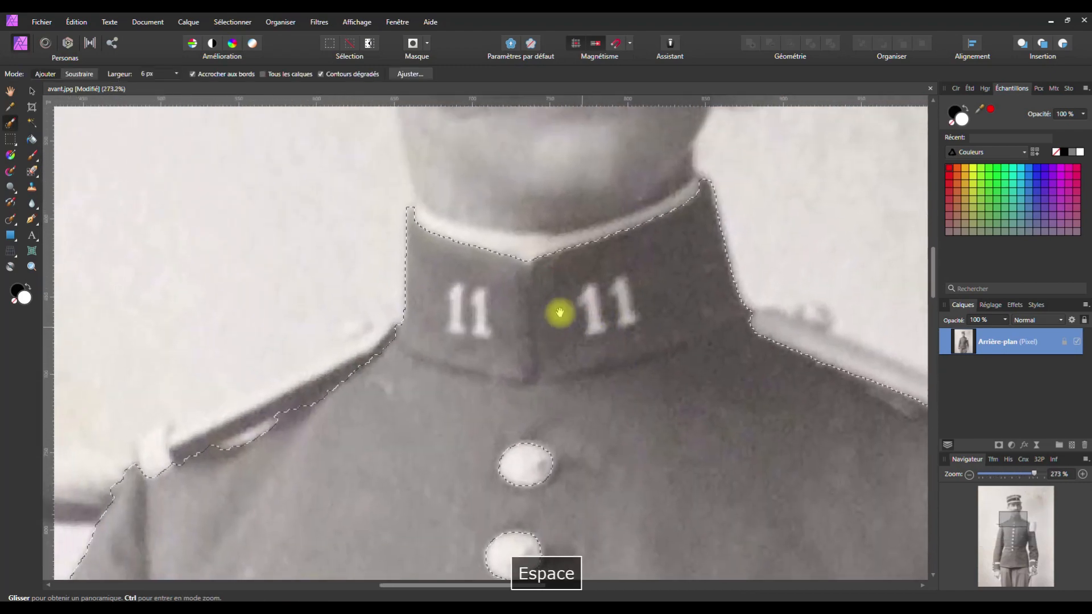
{"action": "scroll", "coordinate": [449, 291], "scroll_direction": "up", "scroll_amount": 1}
{"action": "left_click", "coordinate": [176, 74]}
{"action": "left_click_drag", "start_coordinate": [180, 87], "coordinate": [175, 85]}
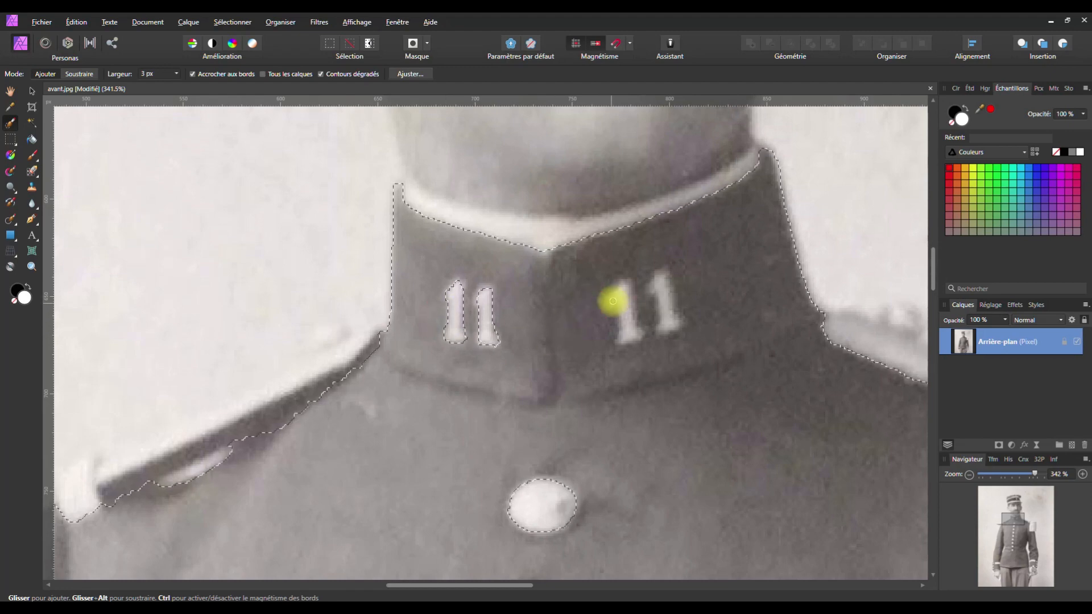
Subtract the collar '11' numerals from the selection, then zoom out to the full portrait
{"action": "left_click_drag", "start_coordinate": [620, 335], "coordinate": [637, 333]}
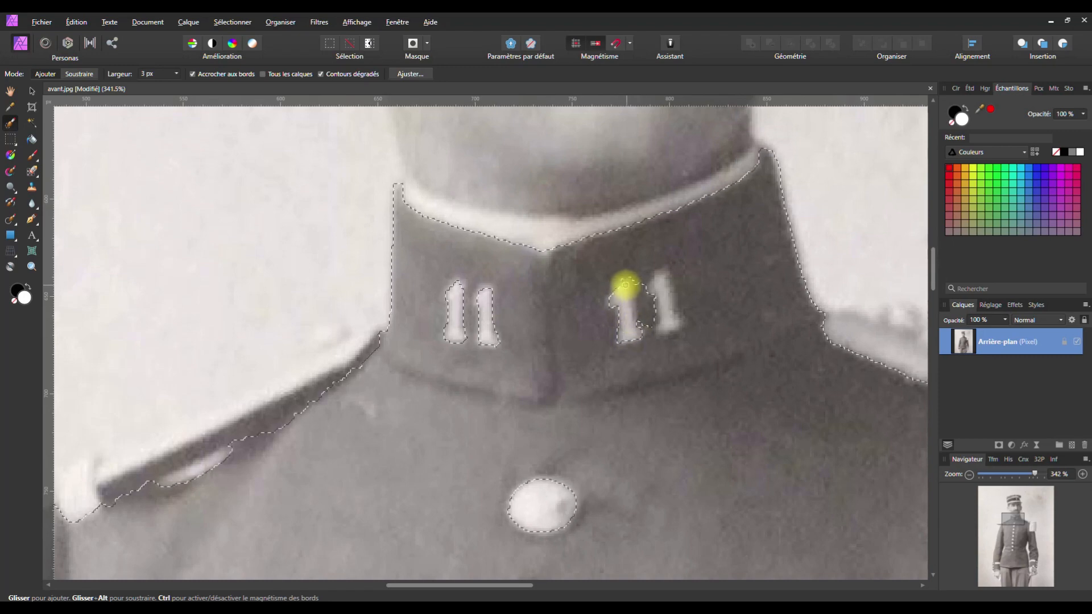
{"action": "mouse_move", "coordinate": [612, 297]}
{"action": "left_mouse_down"}
{"action": "mouse_move", "coordinate": [636, 298]}
{"action": "mouse_move", "coordinate": [658, 275]}
{"action": "mouse_move", "coordinate": [663, 324]}
{"action": "mouse_move", "coordinate": [674, 322]}
{"action": "mouse_move", "coordinate": [662, 280]}
{"action": "mouse_move", "coordinate": [663, 306]}
{"action": "left_mouse_up"}
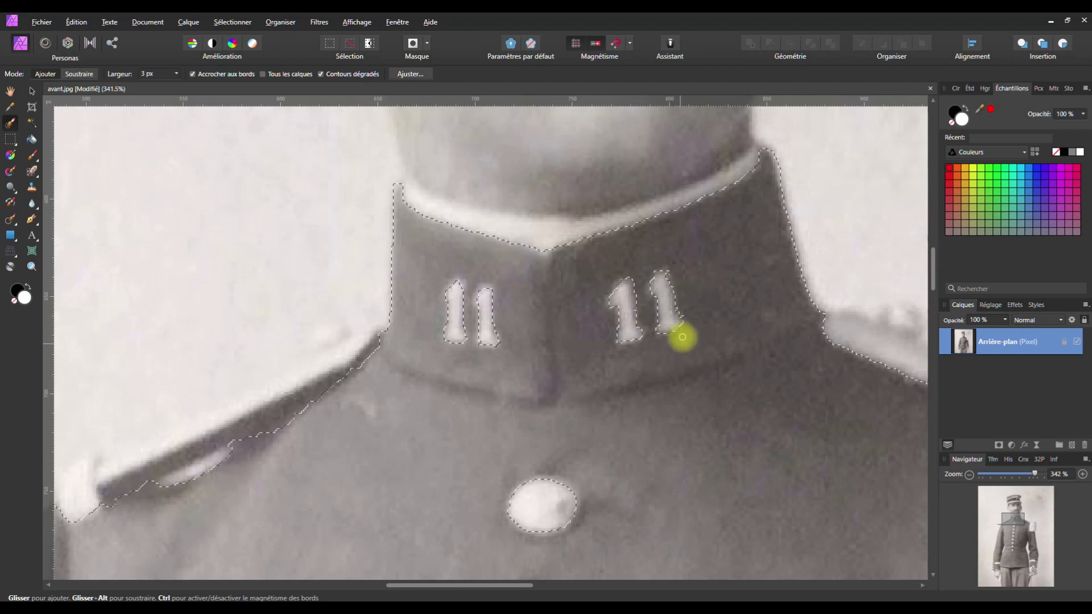
{"action": "scroll", "coordinate": [686, 319], "scroll_direction": "down", "scroll_amount": 3}
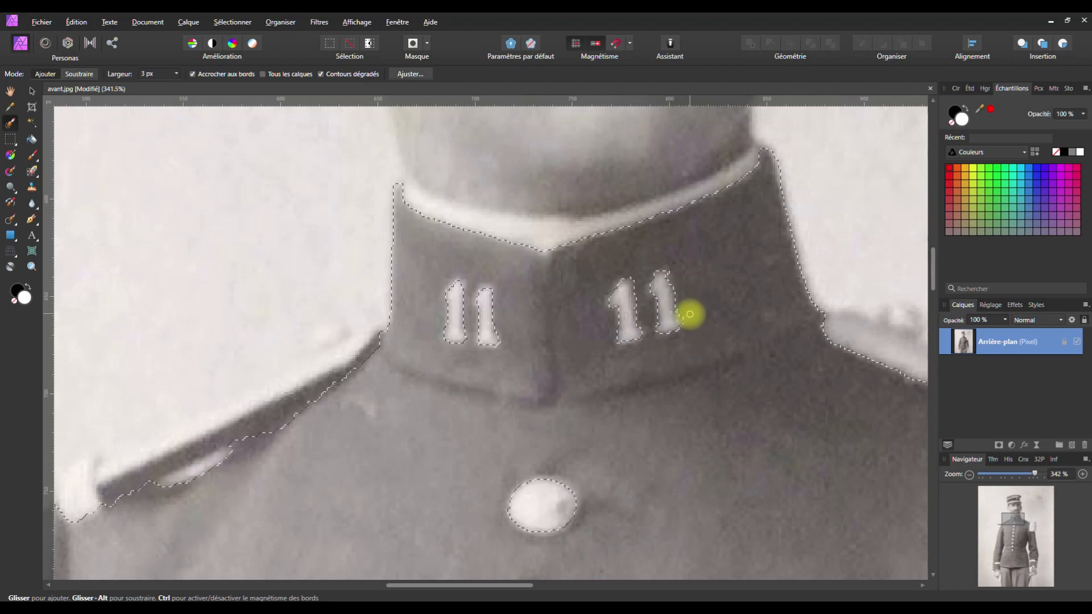
{"action": "scroll", "coordinate": [695, 341], "scroll_direction": "down", "scroll_amount": 3}
{"action": "scroll", "coordinate": [680, 317], "scroll_direction": "down", "scroll_amount": 2}
{"action": "key", "text": "space"}
{"action": "left_click_drag", "start_coordinate": [677, 385], "coordinate": [578, 261]}
{"action": "scroll", "coordinate": [574, 263], "scroll_direction": "down", "scroll_amount": 2}
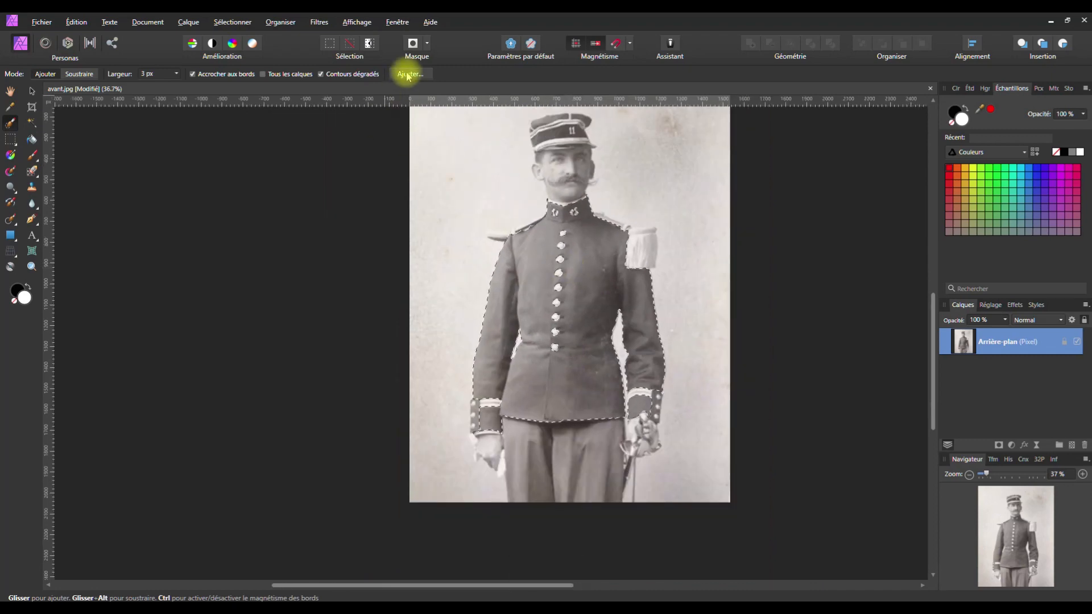
Apply refined edges to the jacket selection and bring up the Réglages adjustment list
{"action": "left_click", "coordinate": [406, 74]}
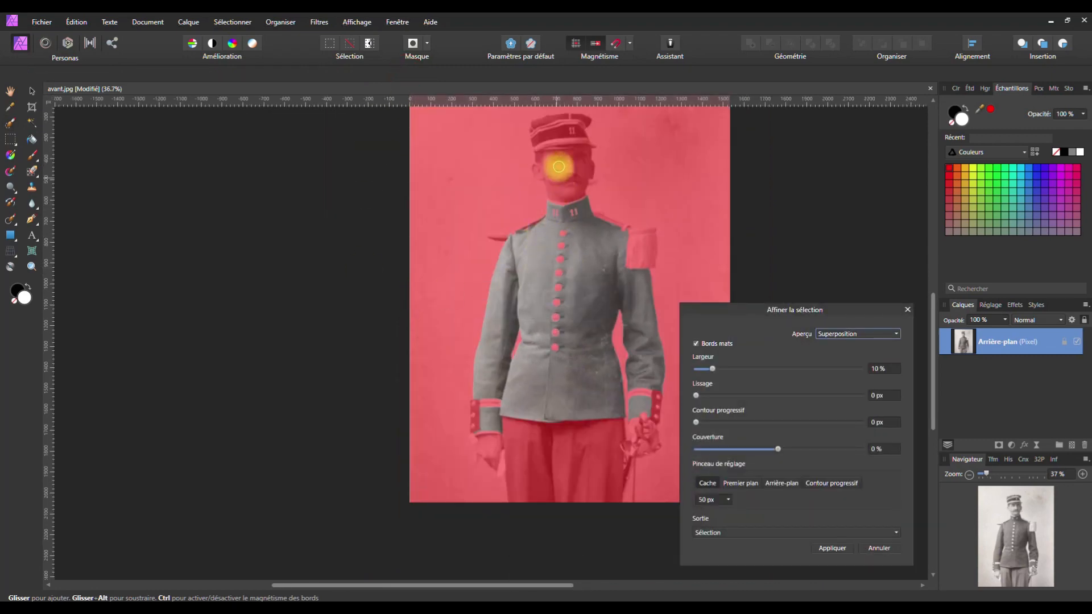
{"action": "left_click", "coordinate": [885, 553]}
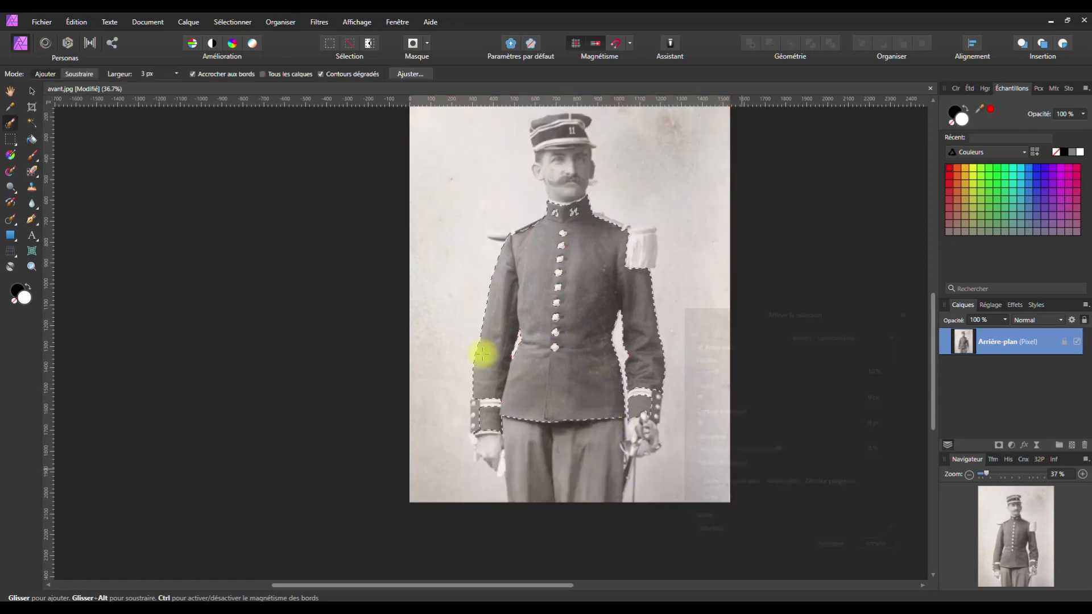
{"action": "key", "text": "space"}
{"action": "left_click_drag", "start_coordinate": [476, 249], "coordinate": [468, 297]}
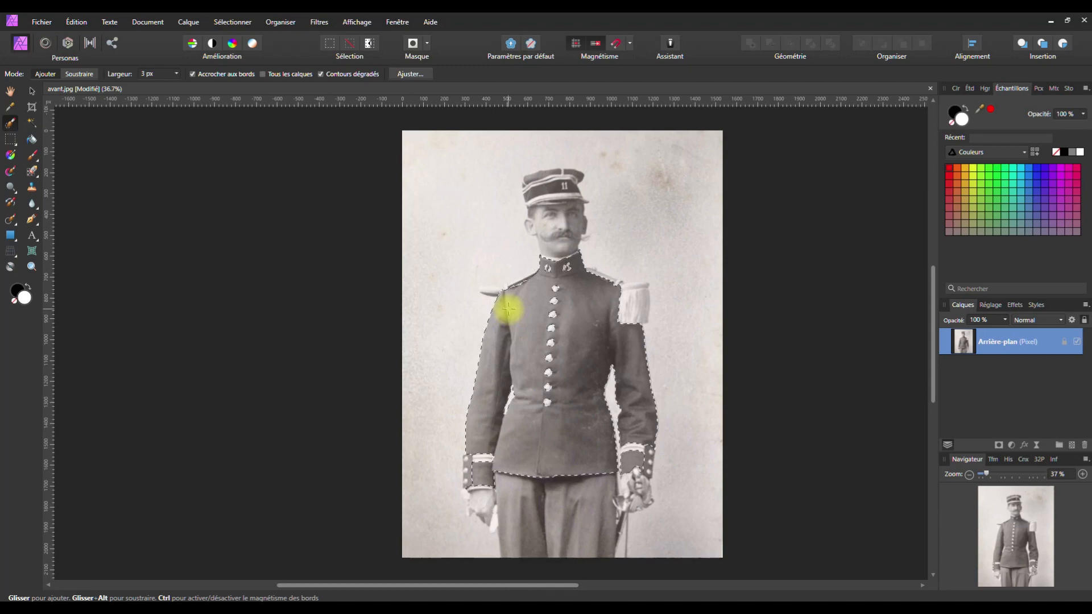
{"action": "left_click", "coordinate": [1011, 446]}
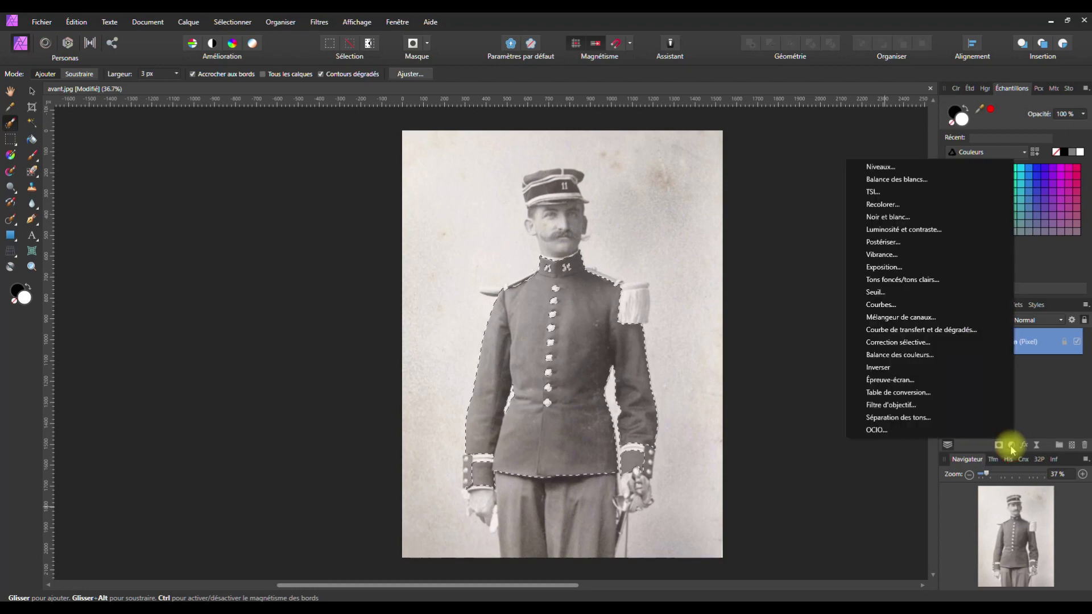
Add a Recolorer adjustment to the jacket with hue 235.3°, saturation 24% and luminosity -50%
{"action": "left_click", "coordinate": [885, 205]}
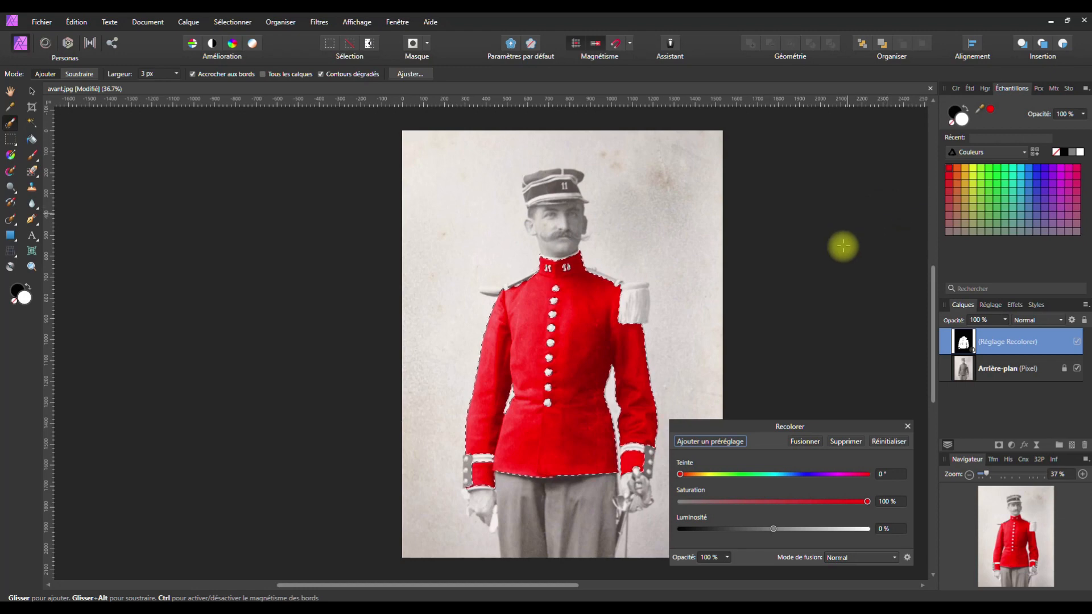
{"action": "left_click_drag", "start_coordinate": [727, 481], "coordinate": [799, 482]}
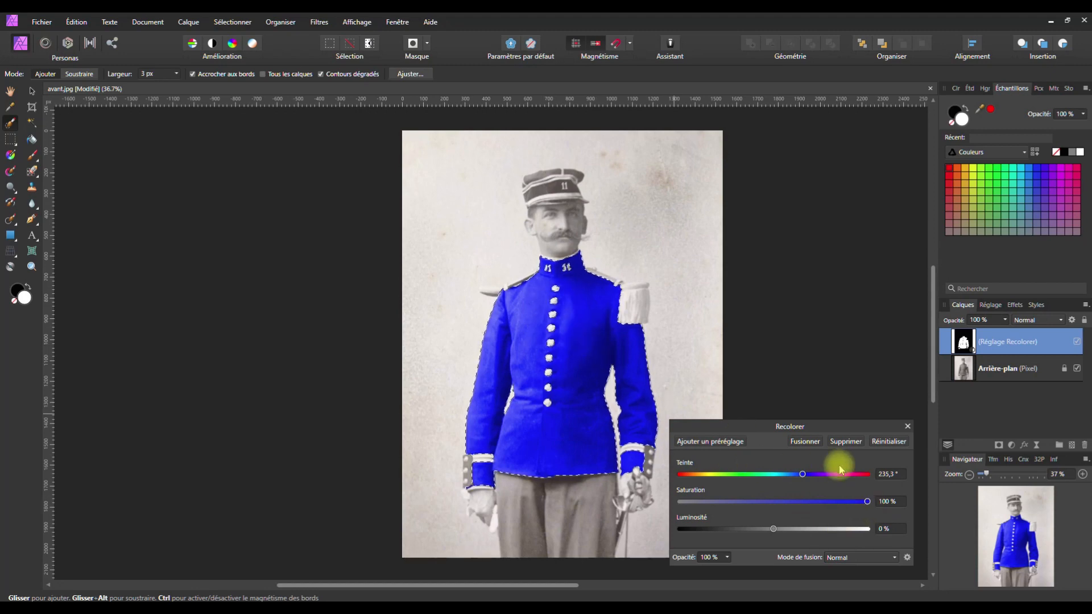
{"action": "left_click_drag", "start_coordinate": [867, 502], "coordinate": [759, 527]}
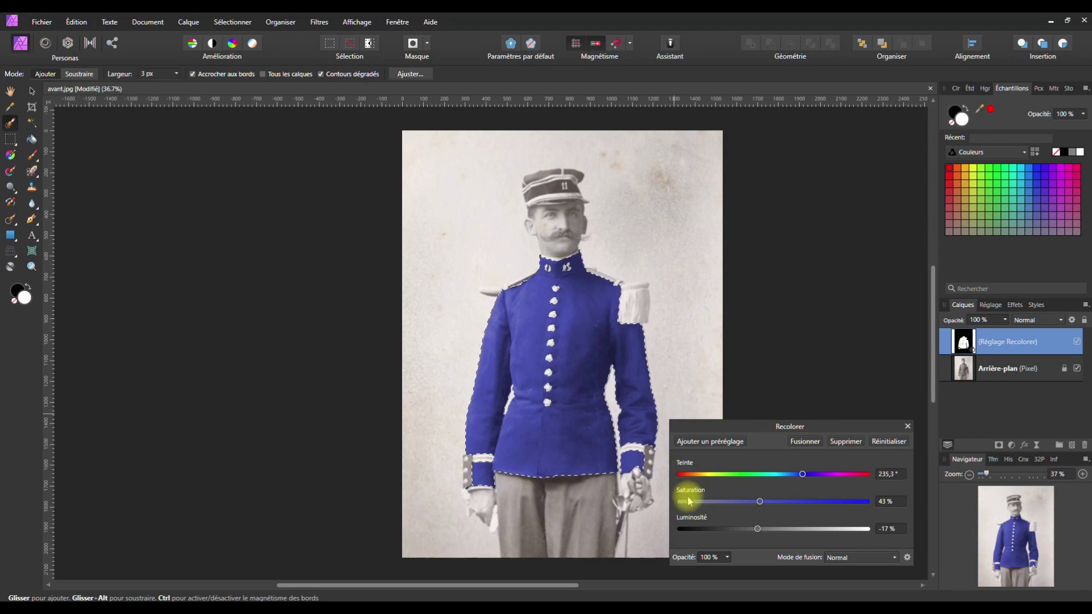
{"action": "left_click_drag", "start_coordinate": [757, 528], "coordinate": [730, 535]}
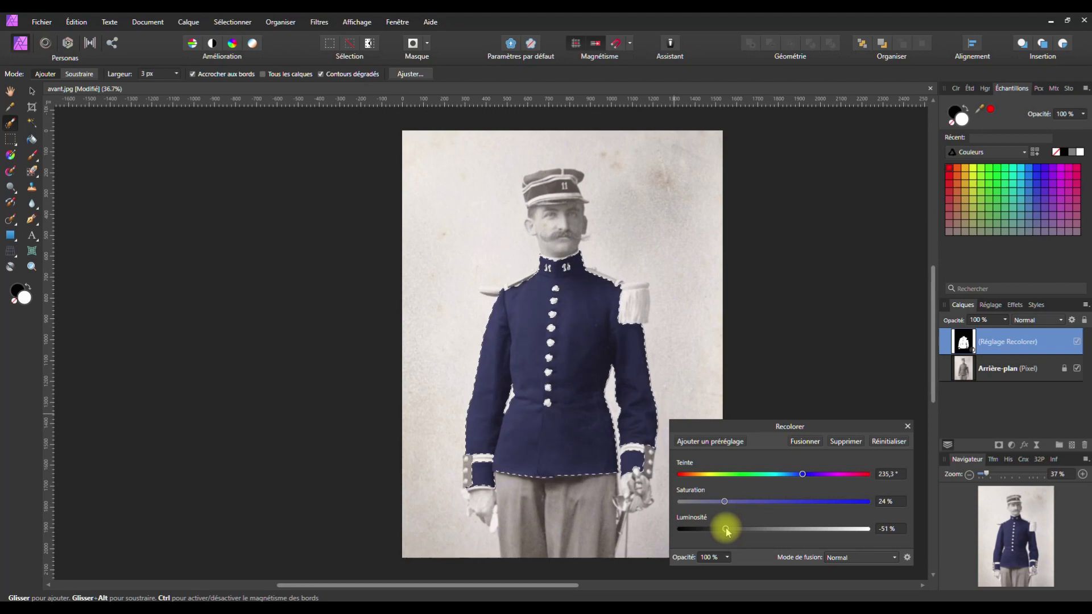
{"action": "left_click", "coordinate": [725, 503]}
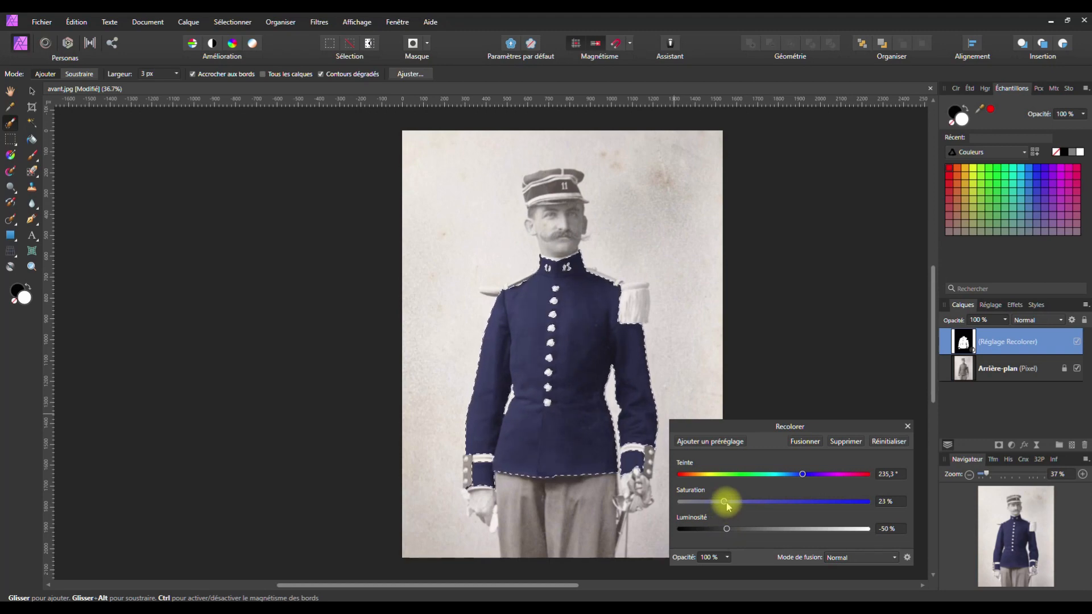
{"action": "left_click_drag", "start_coordinate": [727, 504], "coordinate": [729, 505]}
{"action": "left_click", "coordinate": [907, 428]}
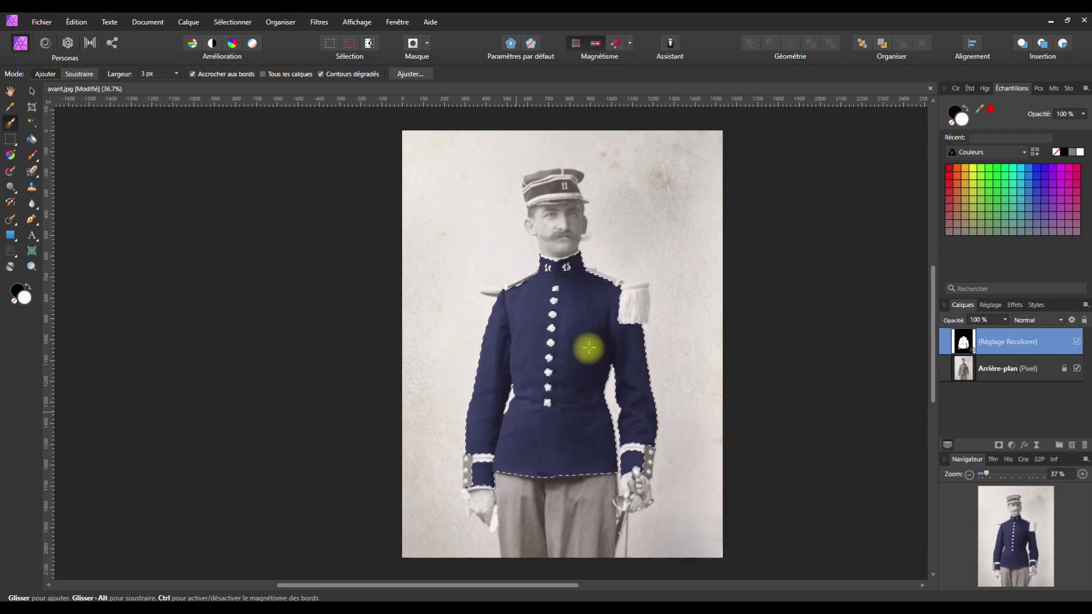
Deselect the jacket, check the Recolorer settings, and make the Arrière-plan layer active
{"action": "left_click", "coordinate": [231, 23]}
{"action": "left_click", "coordinate": [195, 44]}
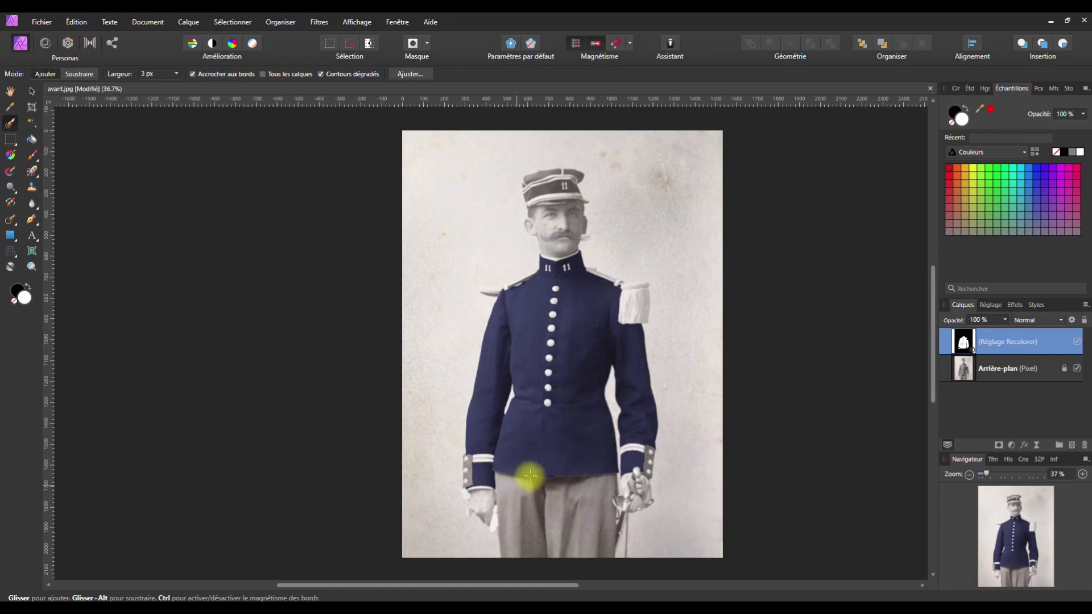
{"action": "double_click", "coordinate": [966, 348]}
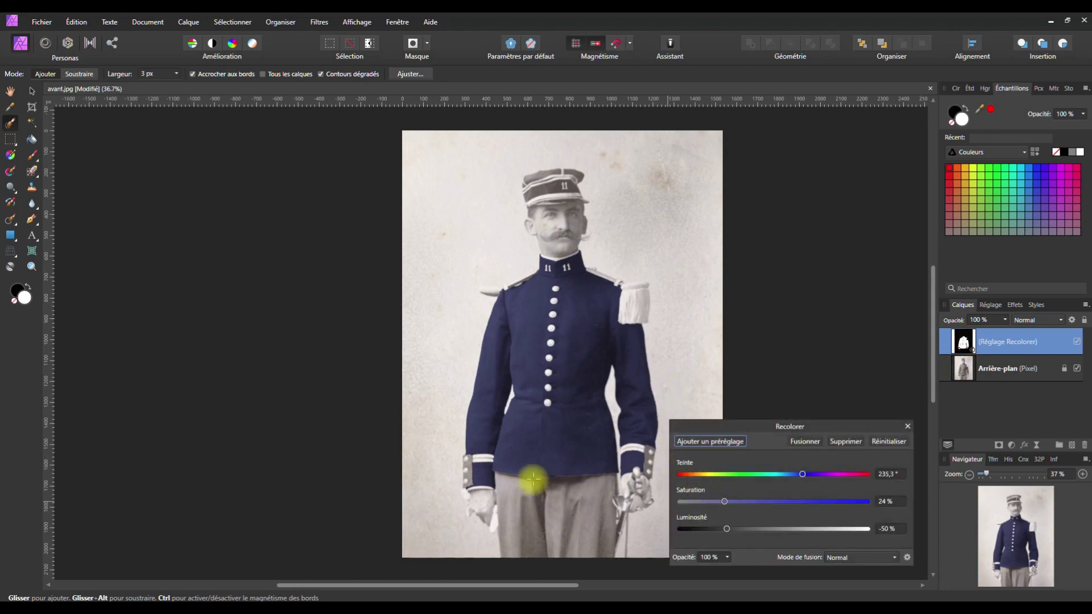
{"action": "scroll", "coordinate": [544, 485], "scroll_direction": "up", "scroll_amount": 3}
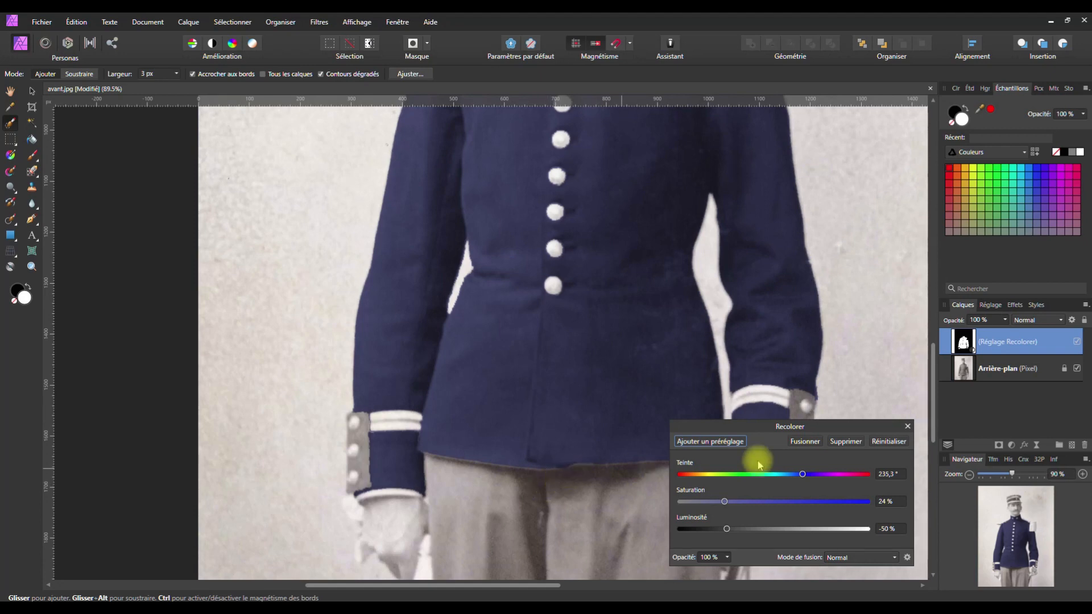
{"action": "left_click", "coordinate": [907, 426]}
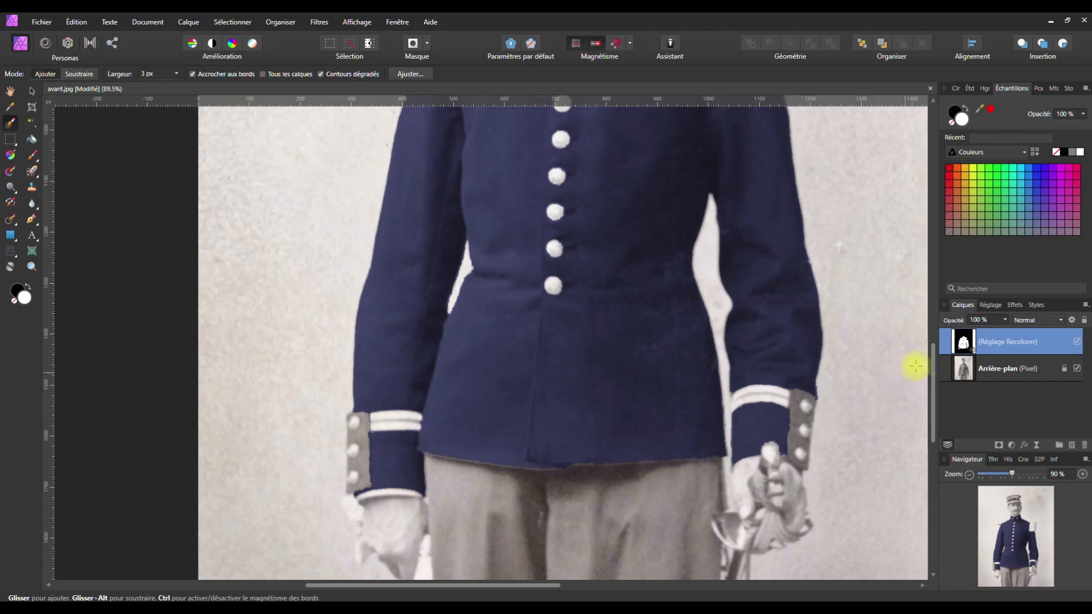
{"action": "left_click", "coordinate": [968, 372]}
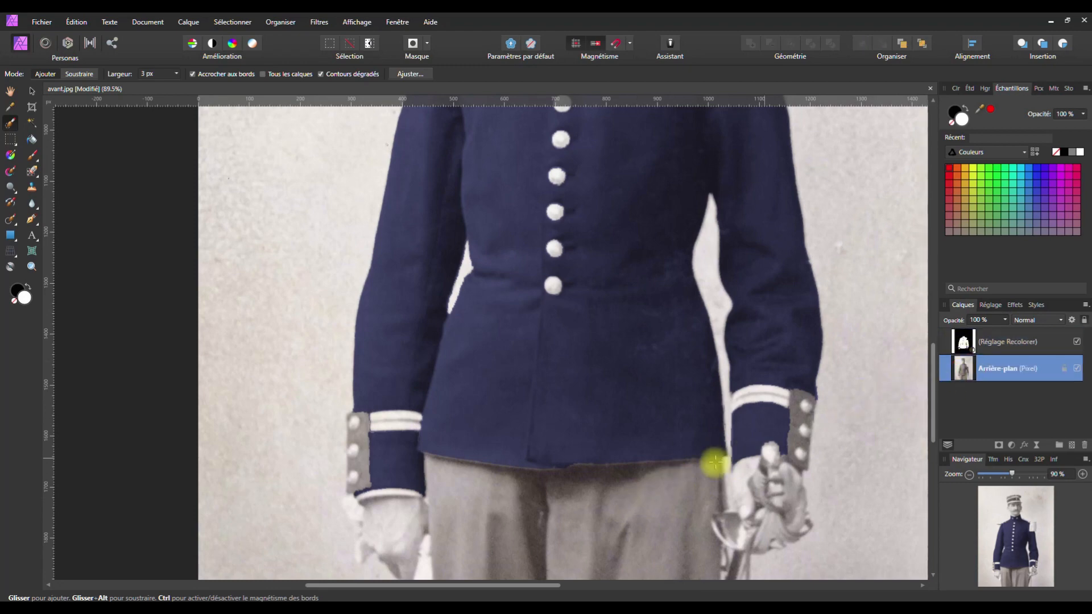
{"action": "scroll", "coordinate": [470, 468], "scroll_direction": "up", "scroll_amount": 5}
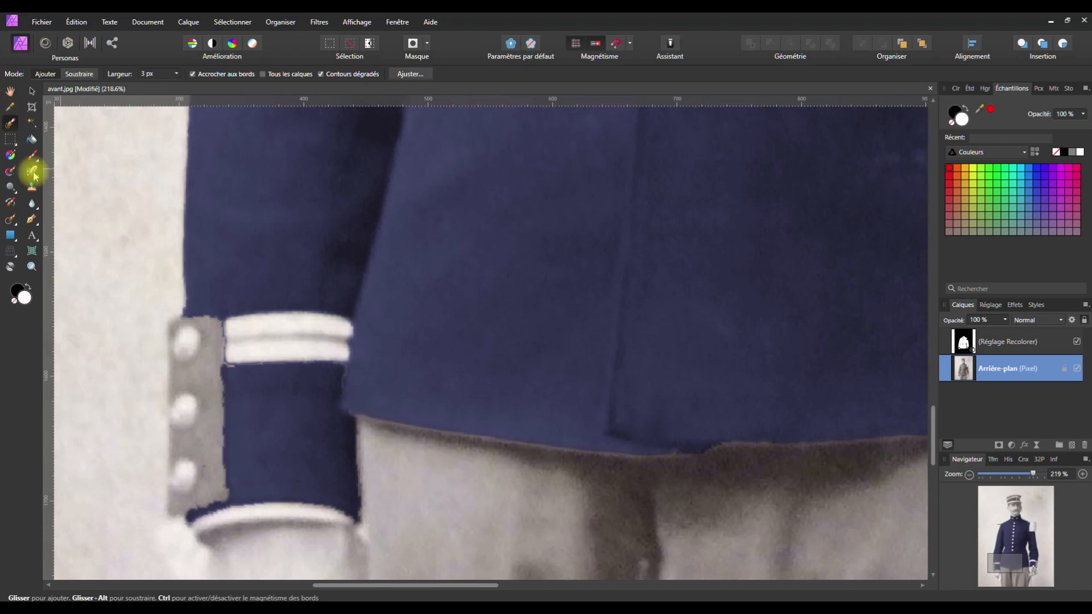
{"action": "mouse_move", "coordinate": [360, 415]}
{"action": "left_mouse_down"}
{"action": "mouse_move", "coordinate": [688, 457]}
{"action": "mouse_move", "coordinate": [504, 443]}
{"action": "mouse_move", "coordinate": [706, 448]}
{"action": "mouse_move", "coordinate": [815, 436]}
{"action": "mouse_move", "coordinate": [513, 374]}
{"action": "mouse_move", "coordinate": [447, 388]}
{"action": "mouse_move", "coordinate": [778, 363]}
{"action": "mouse_move", "coordinate": [603, 371]}
{"action": "mouse_move", "coordinate": [596, 387]}
{"action": "mouse_move", "coordinate": [731, 385]}
{"action": "mouse_move", "coordinate": [775, 378]}
{"action": "mouse_move", "coordinate": [520, 392]}
{"action": "mouse_move", "coordinate": [625, 388]}
{"action": "left_mouse_up"}
{"action": "key", "text": "space"}
{"action": "key", "text": "space"}
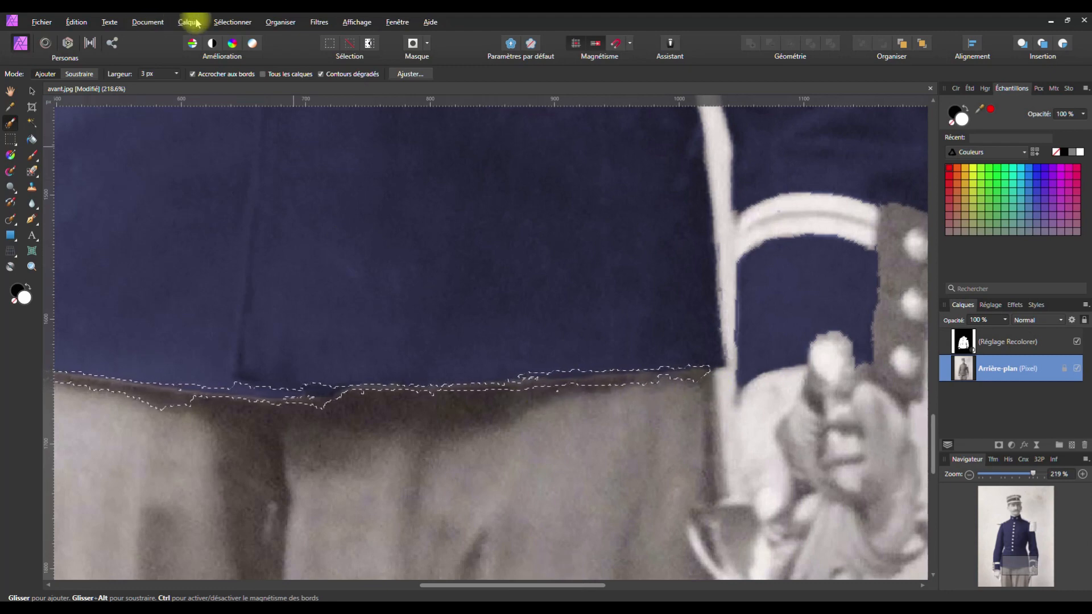
{"action": "left_click", "coordinate": [230, 22]}
{"action": "left_click", "coordinate": [167, 47]}
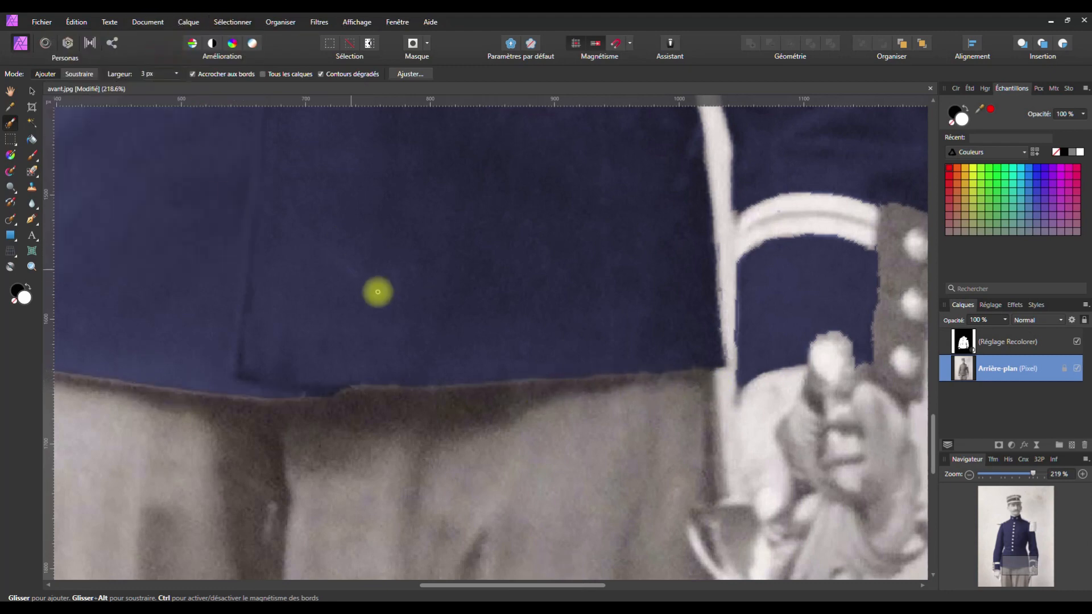
{"action": "key", "text": "space"}
{"action": "scroll", "coordinate": [339, 270], "scroll_direction": "down", "scroll_amount": 6}
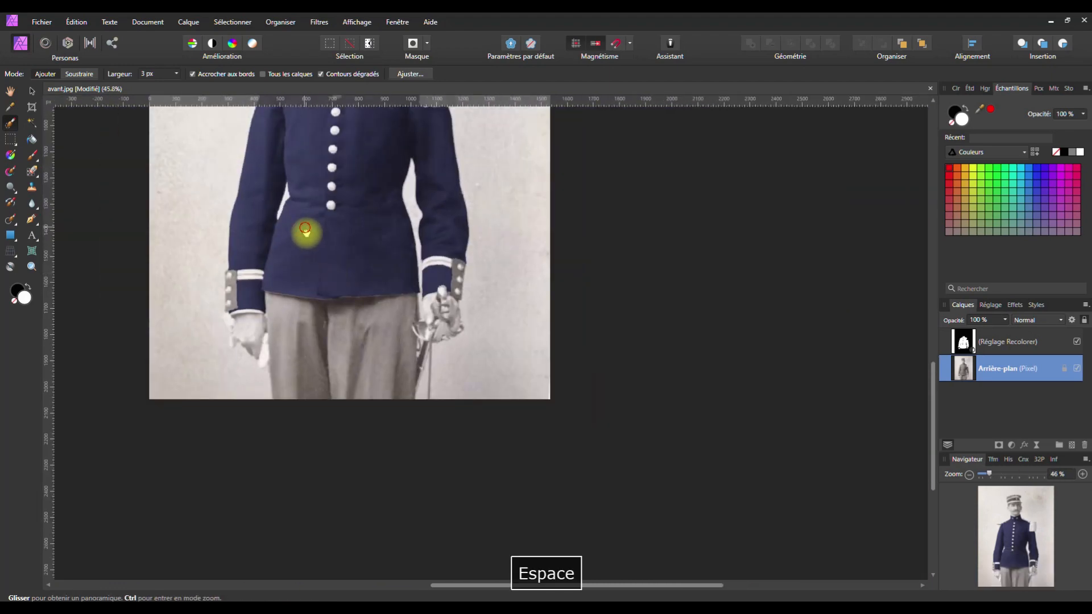
{"action": "left_click_drag", "start_coordinate": [307, 234], "coordinate": [421, 385]}
{"action": "mouse_move", "coordinate": [421, 288]}
{"action": "left_mouse_down"}
{"action": "mouse_move", "coordinate": [441, 375]}
{"action": "mouse_move", "coordinate": [458, 305]}
{"action": "left_mouse_up"}
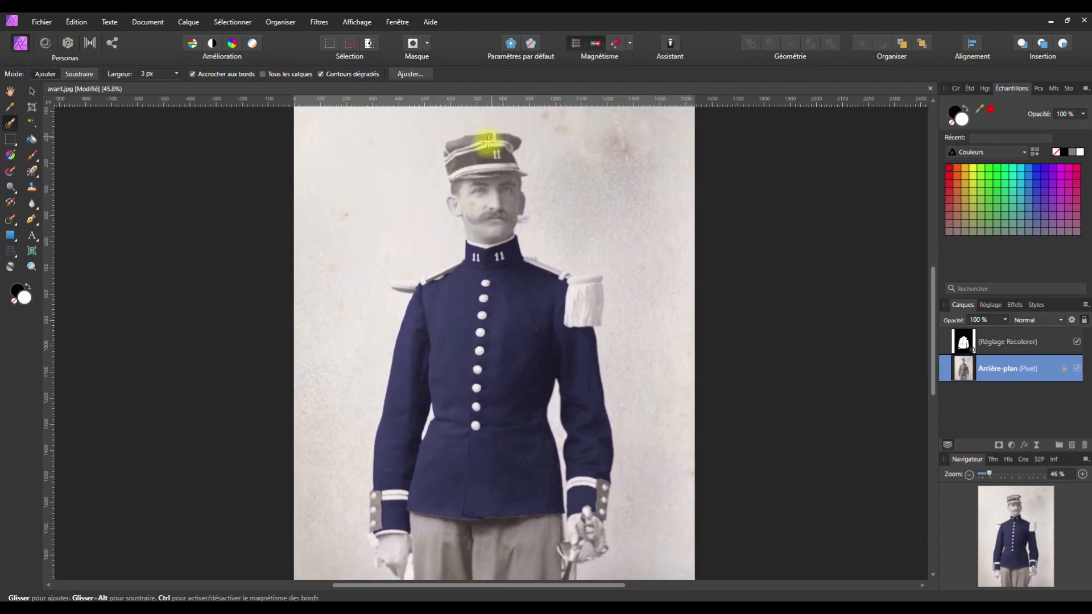
{"action": "left_click_drag", "start_coordinate": [462, 307], "coordinate": [453, 152]}
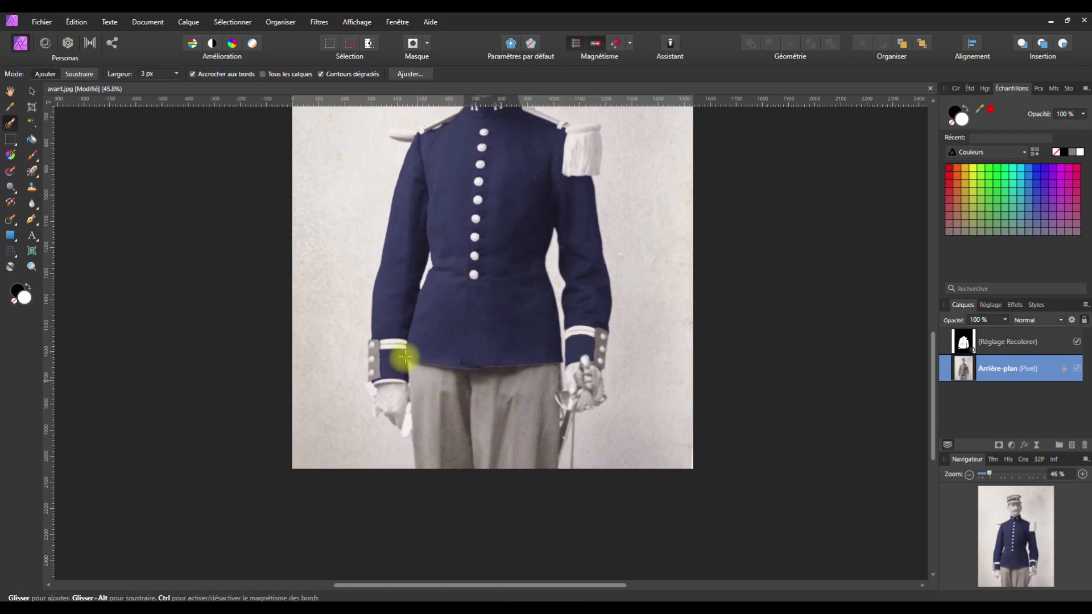
{"action": "left_click_drag", "start_coordinate": [433, 227], "coordinate": [436, 431]}
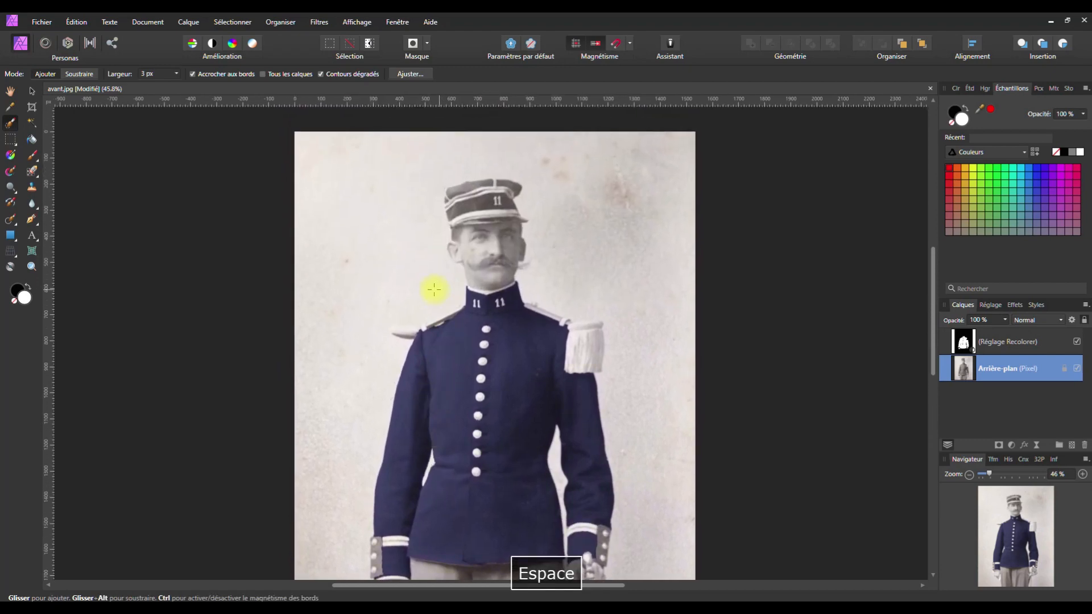
Paint the cap's dark crown into the selection with the Selection Brush, excluding its light band
{"action": "scroll", "coordinate": [458, 175], "scroll_direction": "up", "scroll_amount": 6}
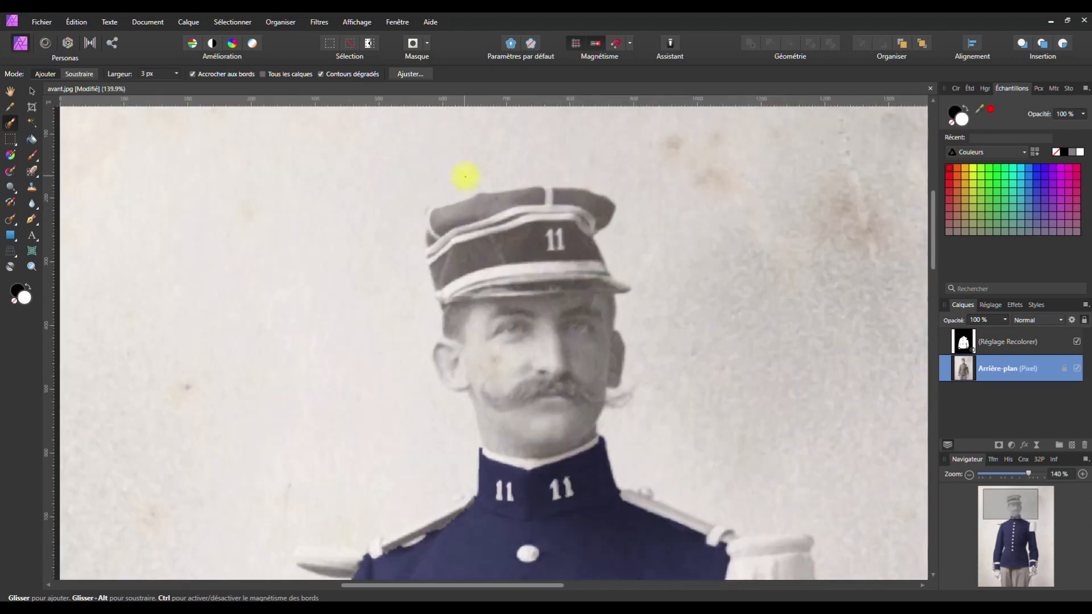
{"action": "scroll", "coordinate": [472, 191], "scroll_direction": "up", "scroll_amount": 2}
{"action": "left_click_drag", "start_coordinate": [534, 302], "coordinate": [412, 311]}
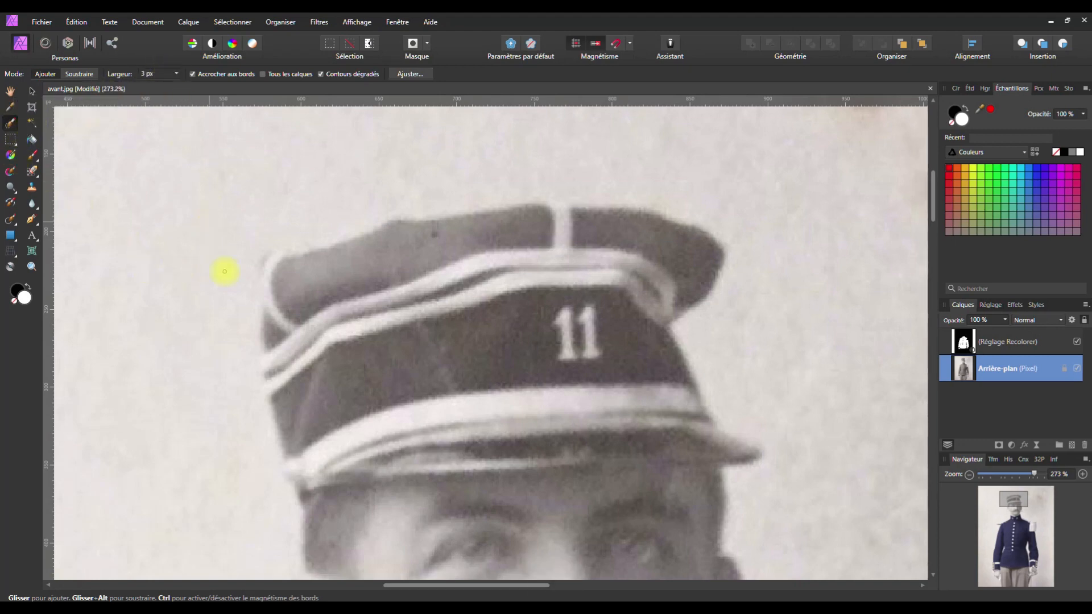
{"action": "left_click", "coordinate": [176, 74]}
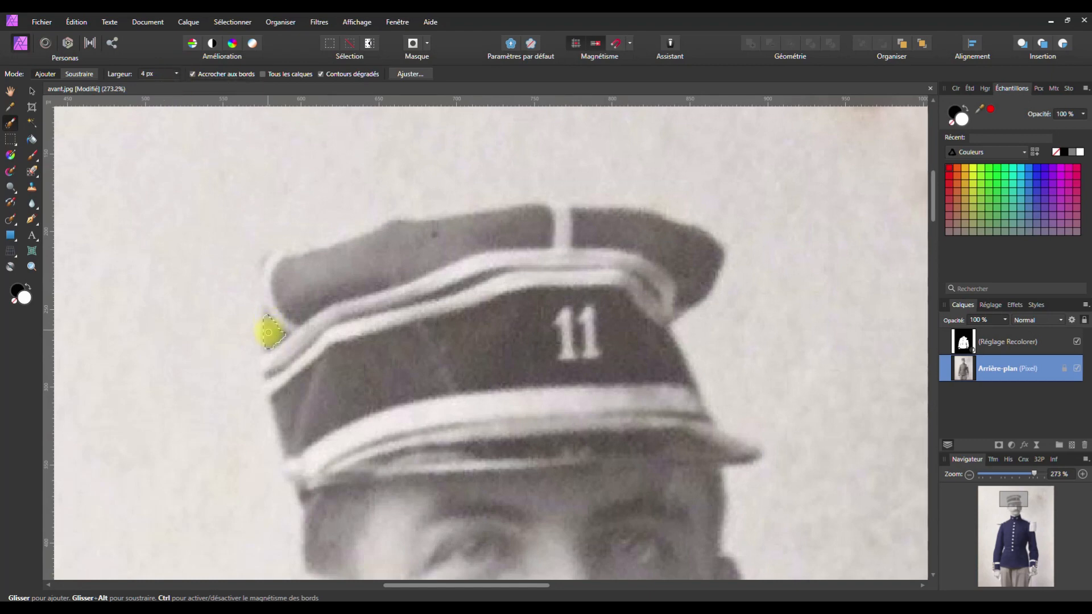
{"action": "mouse_move", "coordinate": [270, 336]}
{"action": "left_mouse_down"}
{"action": "mouse_move", "coordinate": [285, 263]}
{"action": "mouse_move", "coordinate": [436, 237]}
{"action": "mouse_move", "coordinate": [586, 230]}
{"action": "left_mouse_up"}
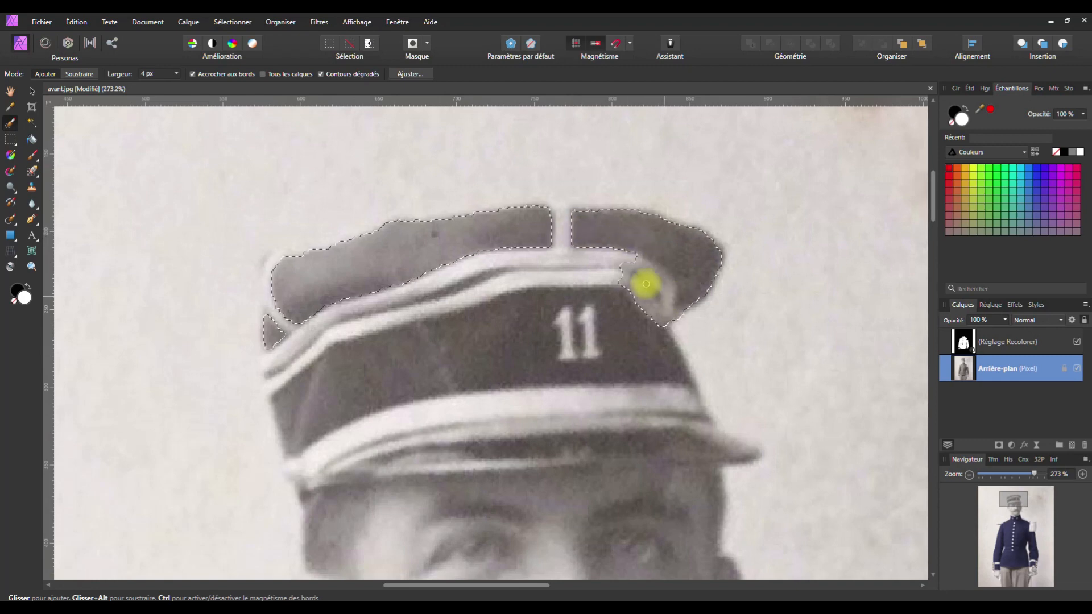
{"action": "key", "text": "space"}
{"action": "left_click_drag", "start_coordinate": [635, 264], "coordinate": [660, 282]}
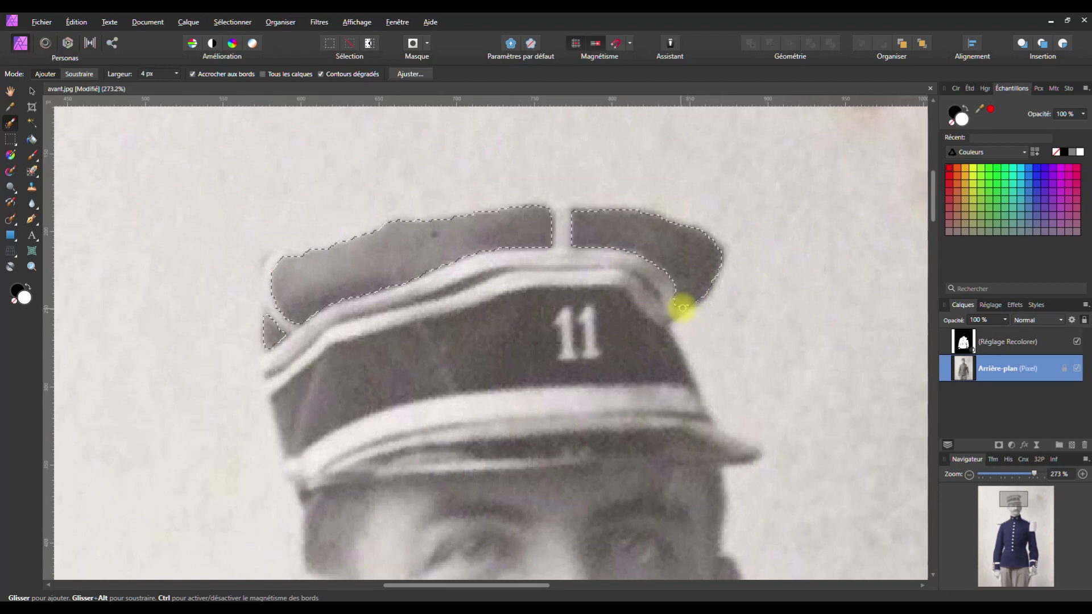
{"action": "left_click_drag", "start_coordinate": [682, 307], "coordinate": [687, 291]}
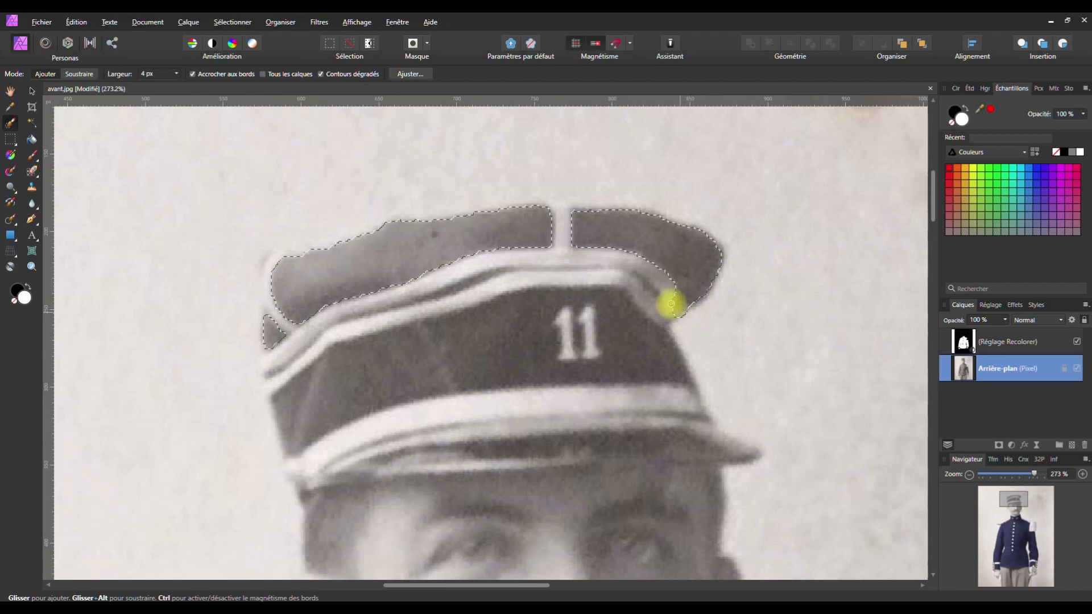
{"action": "key", "text": "alt"}
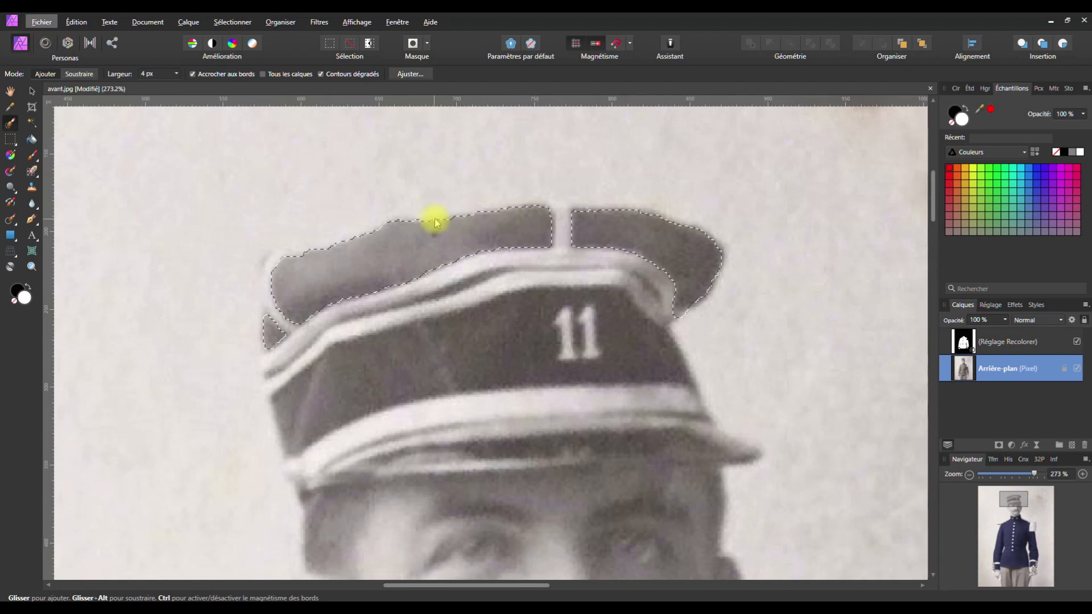
{"action": "left_click_drag", "start_coordinate": [443, 220], "coordinate": [463, 216]}
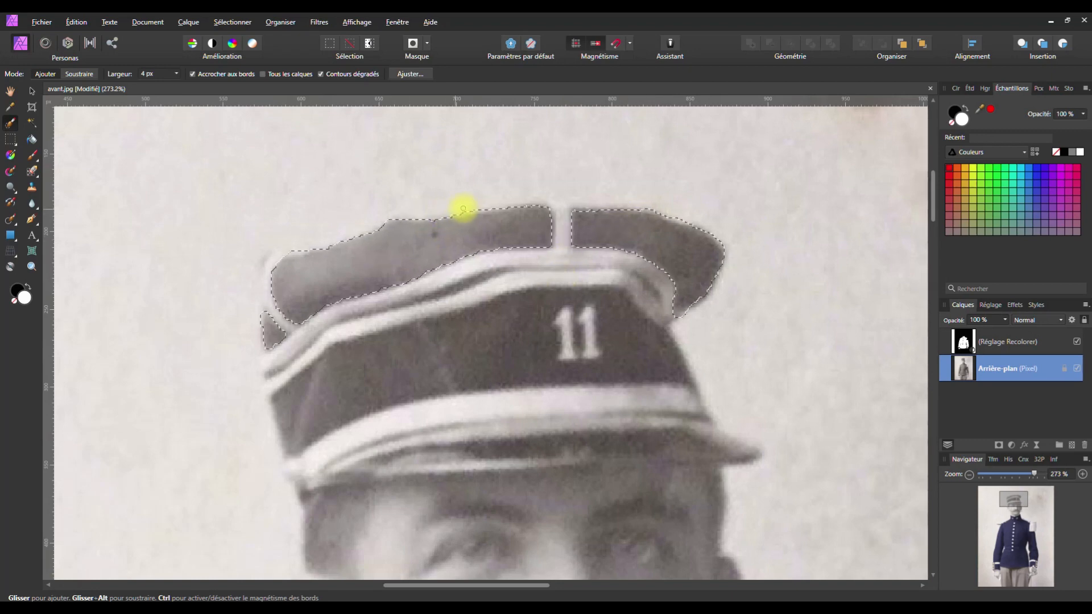
{"action": "key", "text": "space"}
{"action": "left_click_drag", "start_coordinate": [530, 398], "coordinate": [490, 78]}
Paint the buttoned tab on the cuff beside the sword hand into the selection
{"action": "left_click_drag", "start_coordinate": [612, 434], "coordinate": [507, 122]}
{"action": "left_click_drag", "start_coordinate": [597, 408], "coordinate": [554, 176]}
{"action": "left_click_drag", "start_coordinate": [593, 389], "coordinate": [549, 137]}
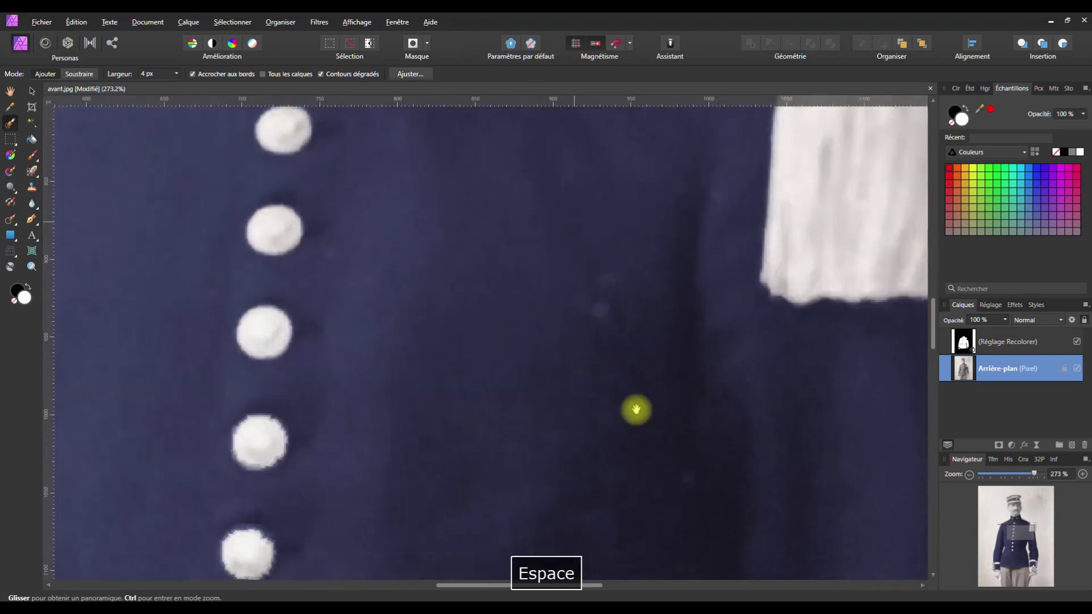
{"action": "left_click_drag", "start_coordinate": [636, 411], "coordinate": [517, 118]}
{"action": "left_click_drag", "start_coordinate": [603, 415], "coordinate": [517, 186]}
{"action": "left_click_drag", "start_coordinate": [629, 480], "coordinate": [580, 105]}
{"action": "left_click_drag", "start_coordinate": [582, 356], "coordinate": [545, 221]}
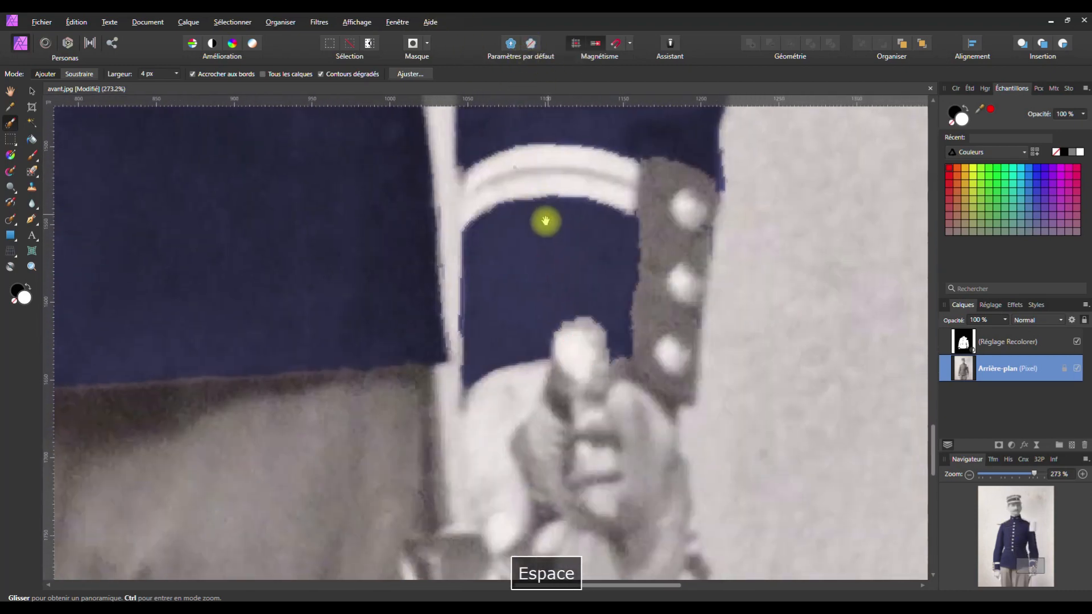
{"action": "mouse_move", "coordinate": [659, 175]}
{"action": "left_mouse_down"}
{"action": "mouse_move", "coordinate": [662, 314]}
{"action": "mouse_move", "coordinate": [664, 156]}
{"action": "mouse_move", "coordinate": [639, 130]}
{"action": "mouse_move", "coordinate": [697, 142]}
{"action": "left_mouse_up"}
{"action": "mouse_move", "coordinate": [502, 214]}
{"action": "left_mouse_down"}
{"action": "mouse_move", "coordinate": [599, 222]}
{"action": "mouse_move", "coordinate": [614, 258]}
{"action": "mouse_move", "coordinate": [606, 346]}
{"action": "mouse_move", "coordinate": [568, 344]}
{"action": "mouse_move", "coordinate": [470, 368]}
{"action": "mouse_move", "coordinate": [494, 221]}
{"action": "mouse_move", "coordinate": [526, 227]}
{"action": "mouse_move", "coordinate": [604, 203]}
{"action": "left_mouse_up"}
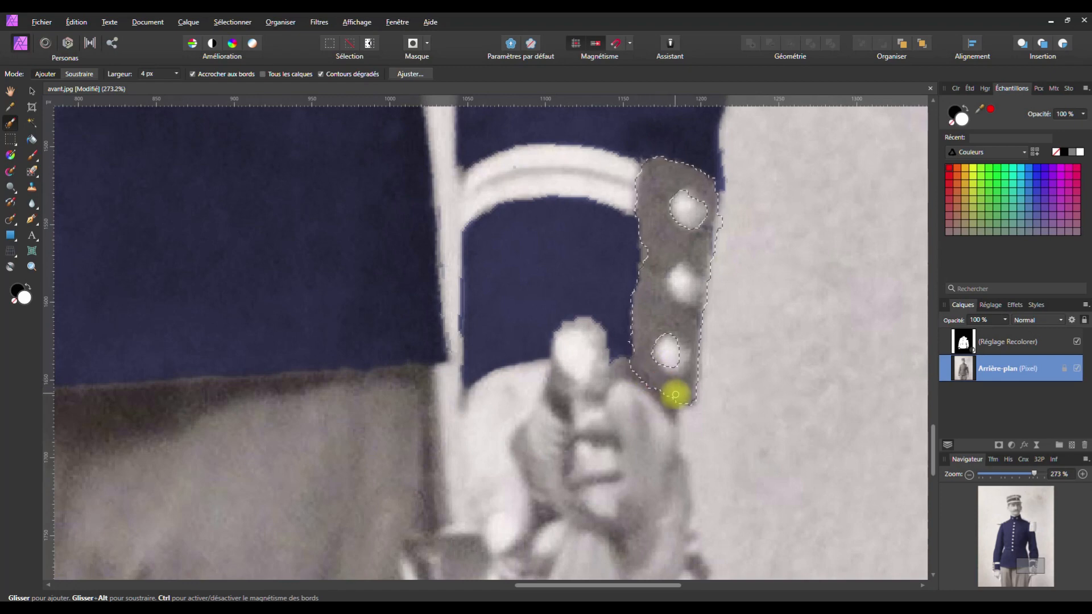
Refine the tab selection along its left, right and lower edges
{"action": "mouse_move", "coordinate": [644, 262]}
{"action": "left_mouse_down"}
{"action": "mouse_move", "coordinate": [637, 353]}
{"action": "mouse_move", "coordinate": [638, 283]}
{"action": "left_mouse_up"}
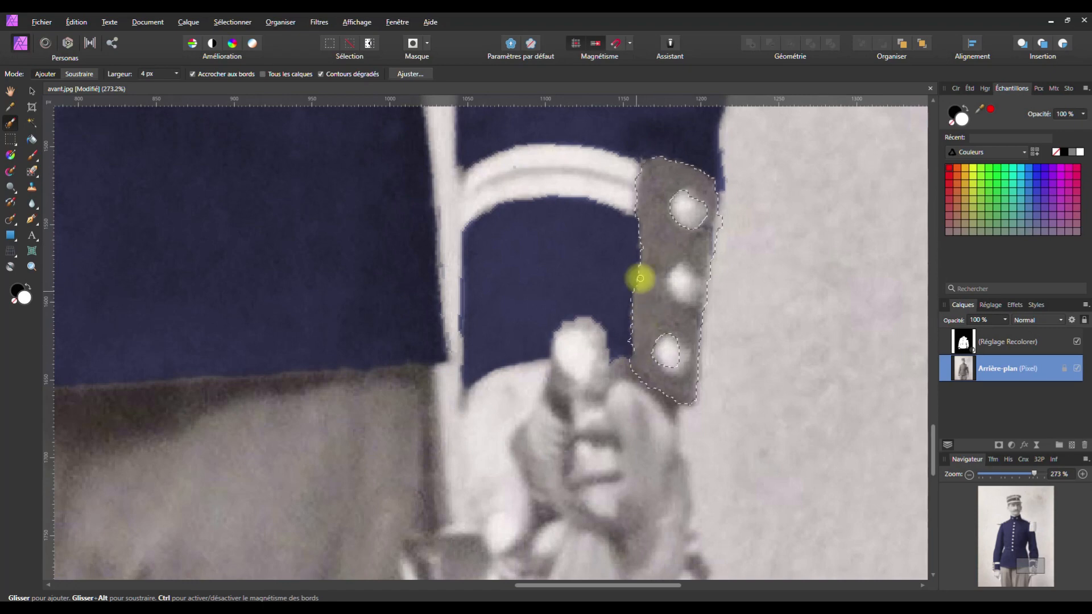
{"action": "mouse_move", "coordinate": [641, 244]}
{"action": "left_mouse_down"}
{"action": "mouse_move", "coordinate": [604, 319]}
{"action": "mouse_move", "coordinate": [692, 210]}
{"action": "mouse_move", "coordinate": [726, 212]}
{"action": "mouse_move", "coordinate": [716, 251]}
{"action": "left_mouse_up"}
{"action": "left_click_drag", "start_coordinate": [716, 205], "coordinate": [717, 246]}
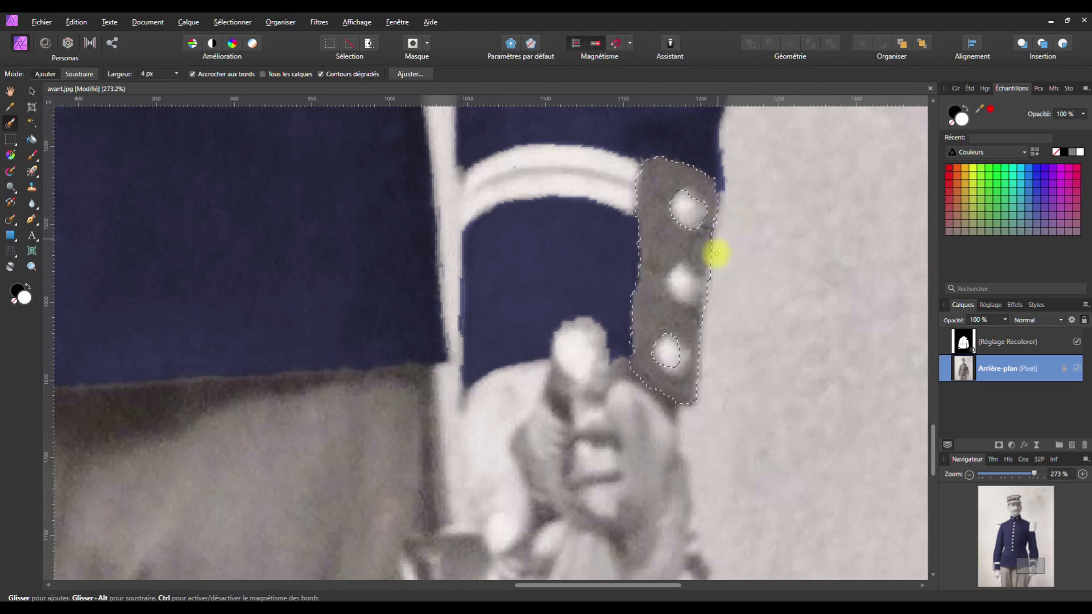
{"action": "mouse_move", "coordinate": [709, 315]}
{"action": "left_mouse_down"}
{"action": "mouse_move", "coordinate": [699, 334]}
{"action": "mouse_move", "coordinate": [646, 353]}
{"action": "mouse_move", "coordinate": [665, 353]}
{"action": "mouse_move", "coordinate": [637, 376]}
{"action": "mouse_move", "coordinate": [638, 358]}
{"action": "left_mouse_up"}
{"action": "left_click_drag", "start_coordinate": [636, 320], "coordinate": [641, 267]}
{"action": "mouse_move", "coordinate": [626, 354]}
{"action": "left_mouse_down"}
{"action": "mouse_move", "coordinate": [624, 335]}
{"action": "mouse_move", "coordinate": [624, 368]}
{"action": "left_mouse_up"}
Subtract the tab's top, middle and bottom buttons from the selection
{"action": "mouse_move", "coordinate": [625, 304]}
{"action": "left_mouse_down"}
{"action": "mouse_move", "coordinate": [629, 275]}
{"action": "mouse_move", "coordinate": [695, 198]}
{"action": "left_mouse_up"}
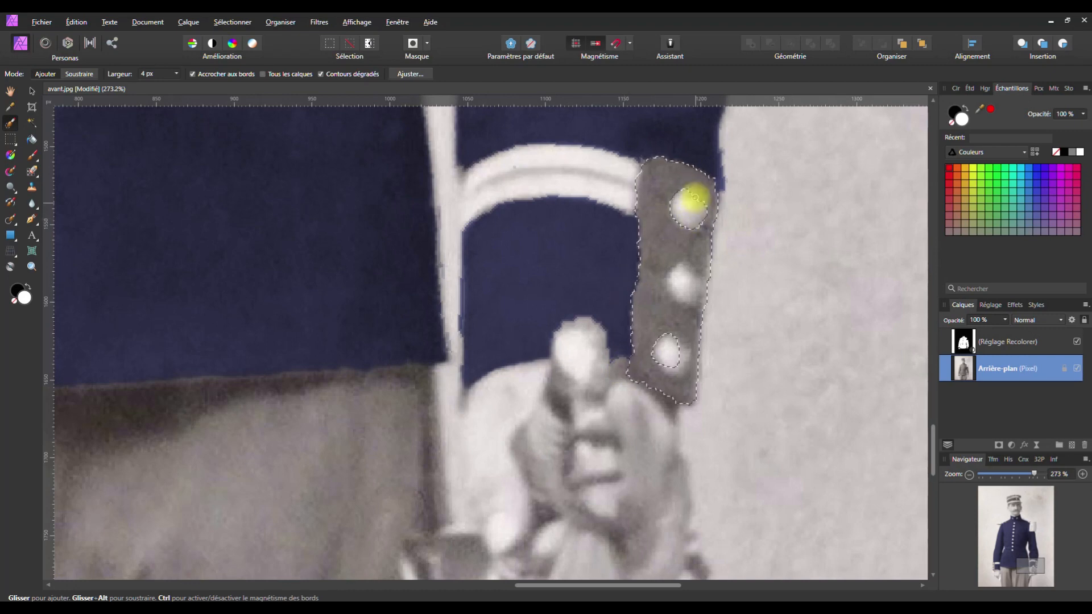
{"action": "mouse_move", "coordinate": [678, 273]}
{"action": "left_mouse_down"}
{"action": "mouse_move", "coordinate": [696, 295]}
{"action": "mouse_move", "coordinate": [687, 280]}
{"action": "left_mouse_up"}
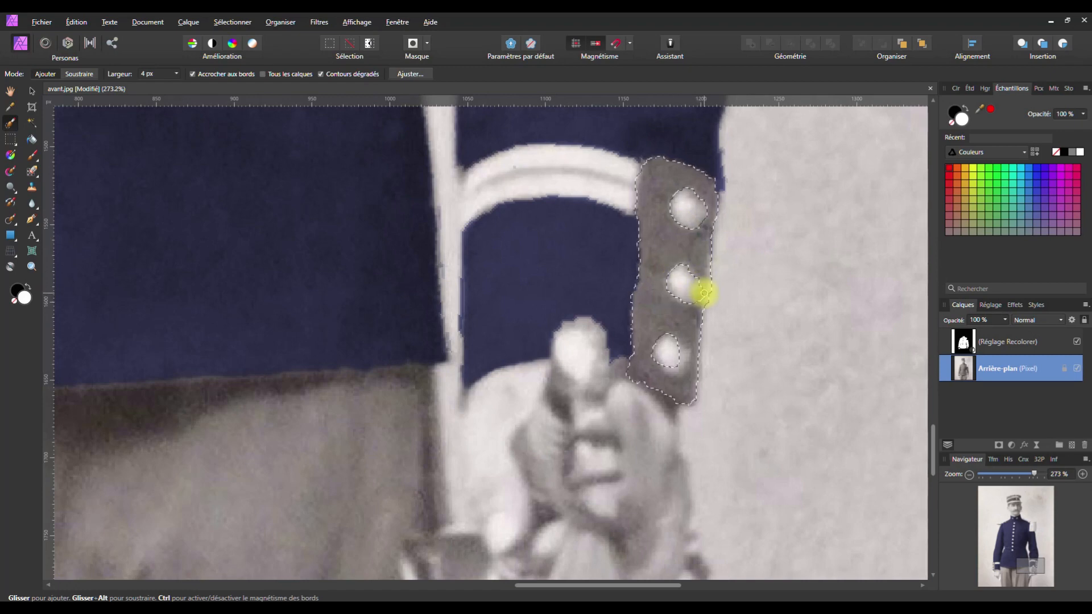
{"action": "left_click_drag", "start_coordinate": [673, 343], "coordinate": [684, 369]}
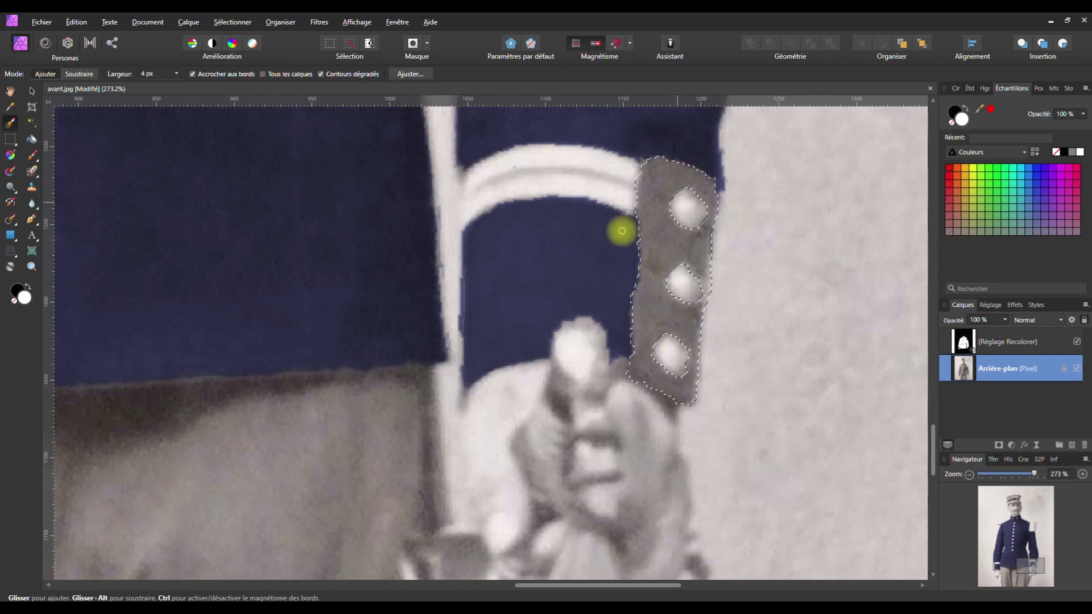
{"action": "key", "text": "space"}
{"action": "left_click_drag", "start_coordinate": [508, 303], "coordinate": [993, 273]}
{"action": "left_click_drag", "start_coordinate": [80, 326], "coordinate": [641, 318]}
Paint the other cuff's buttoned tab into the selection, including its top corner
{"action": "mouse_move", "coordinate": [453, 212]}
{"action": "left_mouse_down"}
{"action": "mouse_move", "coordinate": [437, 262]}
{"action": "mouse_move", "coordinate": [443, 385]}
{"action": "left_mouse_up"}
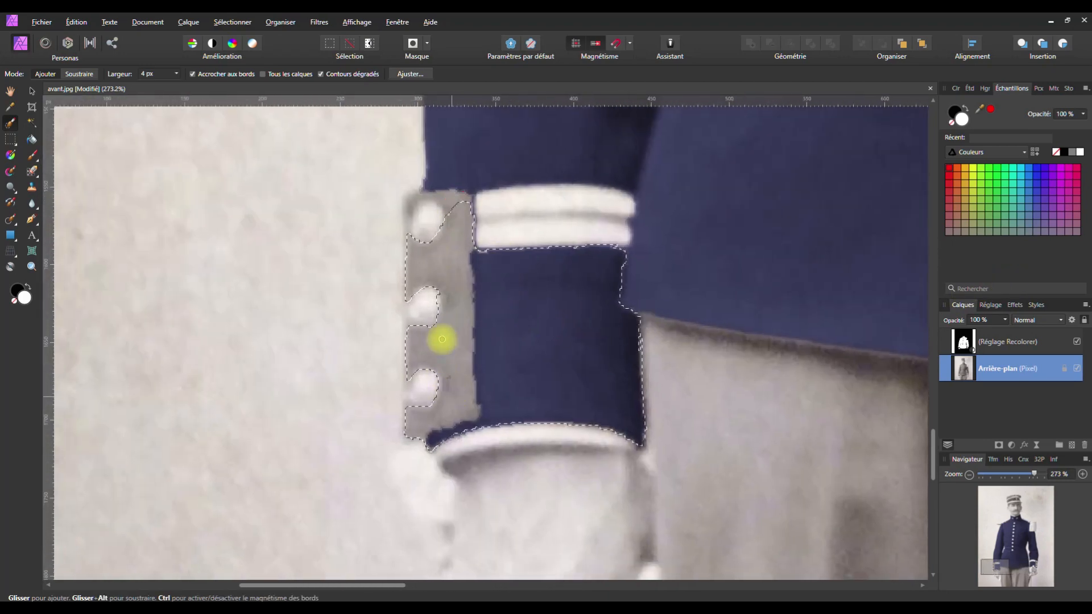
{"action": "left_click_drag", "start_coordinate": [421, 209], "coordinate": [450, 200]}
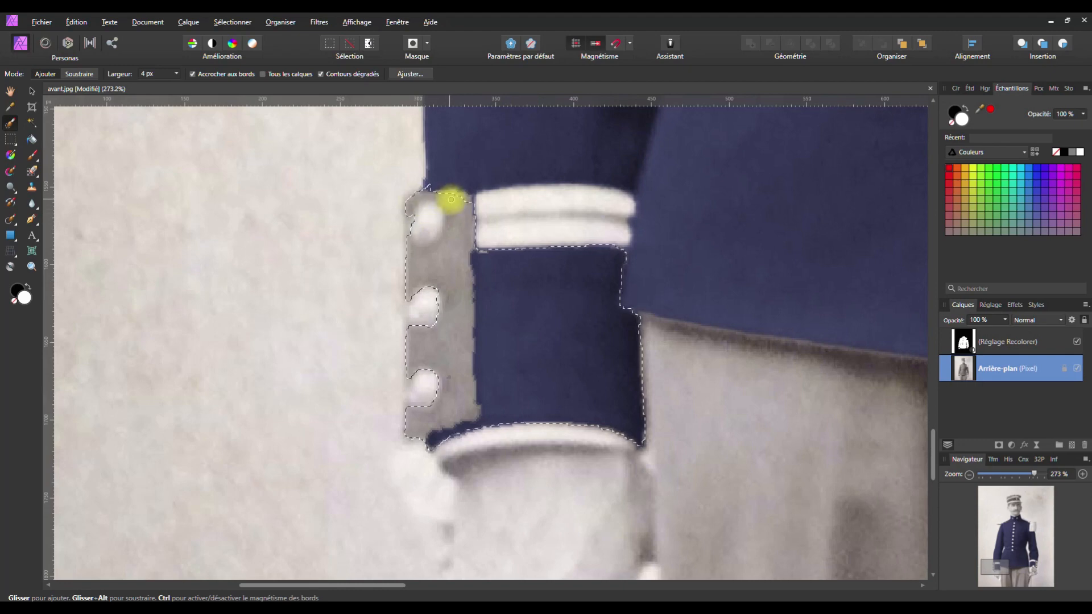
{"action": "left_click_drag", "start_coordinate": [412, 236], "coordinate": [407, 225]}
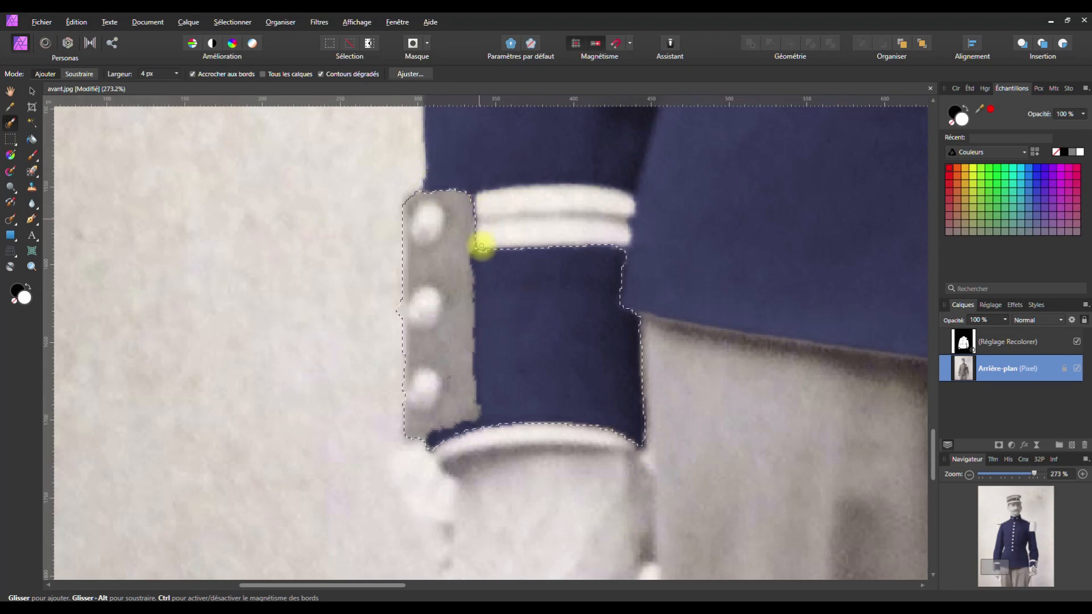
Remove the blue cuff band from the selection and tidy the tab's lower corner
{"action": "mouse_move", "coordinate": [621, 399]}
{"action": "left_mouse_down"}
{"action": "mouse_move", "coordinate": [622, 421]}
{"action": "mouse_move", "coordinate": [458, 435]}
{"action": "left_mouse_up"}
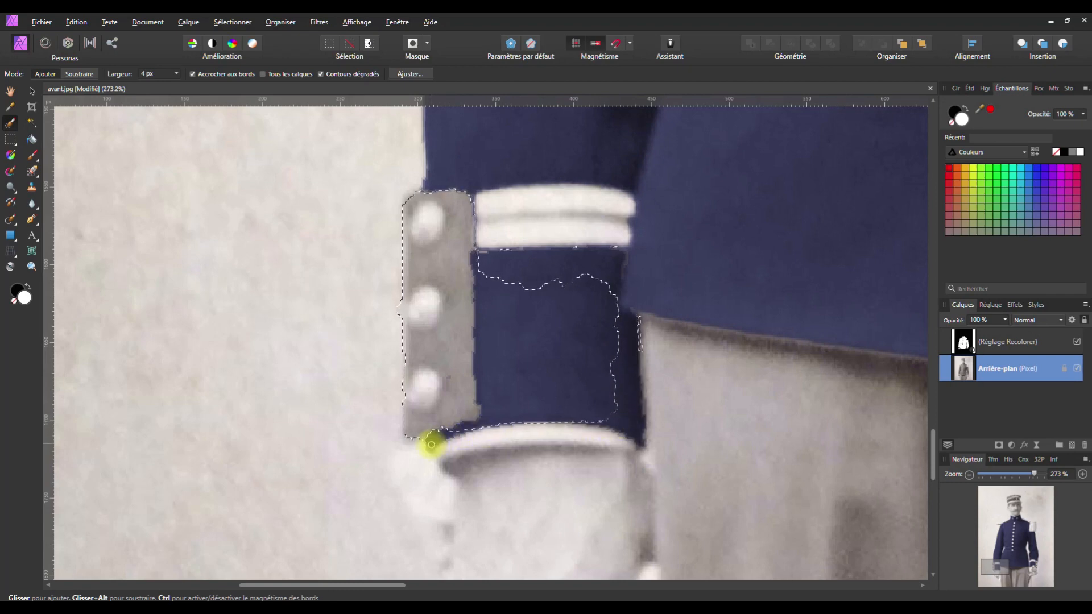
{"action": "mouse_move", "coordinate": [464, 430]}
{"action": "left_mouse_down"}
{"action": "mouse_move", "coordinate": [617, 418]}
{"action": "mouse_move", "coordinate": [598, 398]}
{"action": "mouse_move", "coordinate": [624, 296]}
{"action": "mouse_move", "coordinate": [637, 328]}
{"action": "left_mouse_up"}
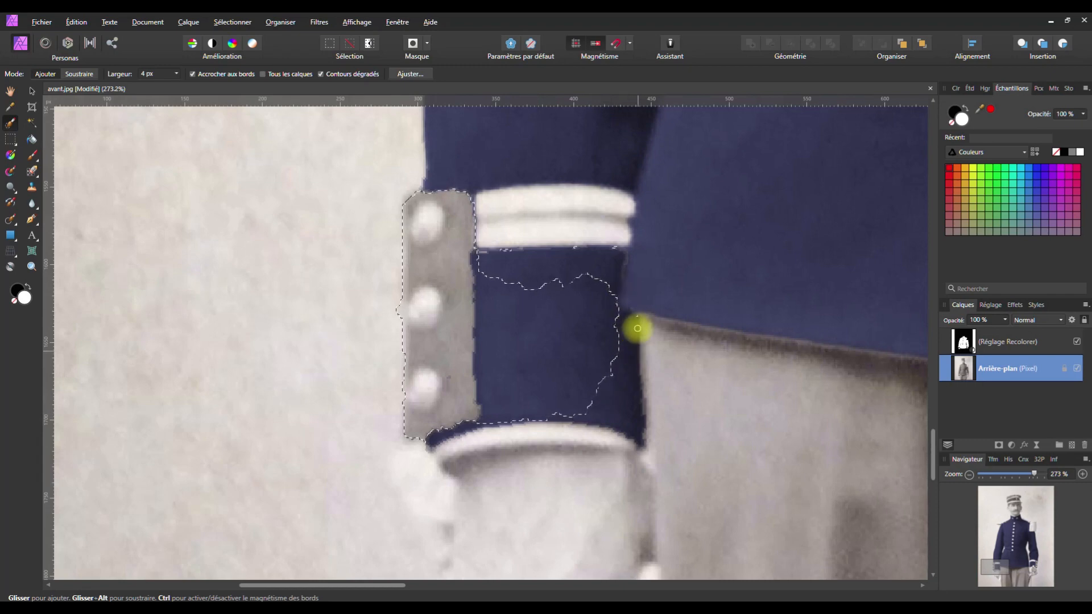
{"action": "mouse_move", "coordinate": [616, 249]}
{"action": "left_mouse_down"}
{"action": "mouse_move", "coordinate": [488, 251]}
{"action": "mouse_move", "coordinate": [514, 410]}
{"action": "mouse_move", "coordinate": [573, 277]}
{"action": "mouse_move", "coordinate": [605, 337]}
{"action": "mouse_move", "coordinate": [564, 341]}
{"action": "mouse_move", "coordinate": [526, 288]}
{"action": "mouse_move", "coordinate": [538, 385]}
{"action": "mouse_move", "coordinate": [488, 261]}
{"action": "mouse_move", "coordinate": [480, 293]}
{"action": "mouse_move", "coordinate": [479, 261]}
{"action": "mouse_move", "coordinate": [485, 331]}
{"action": "left_mouse_up"}
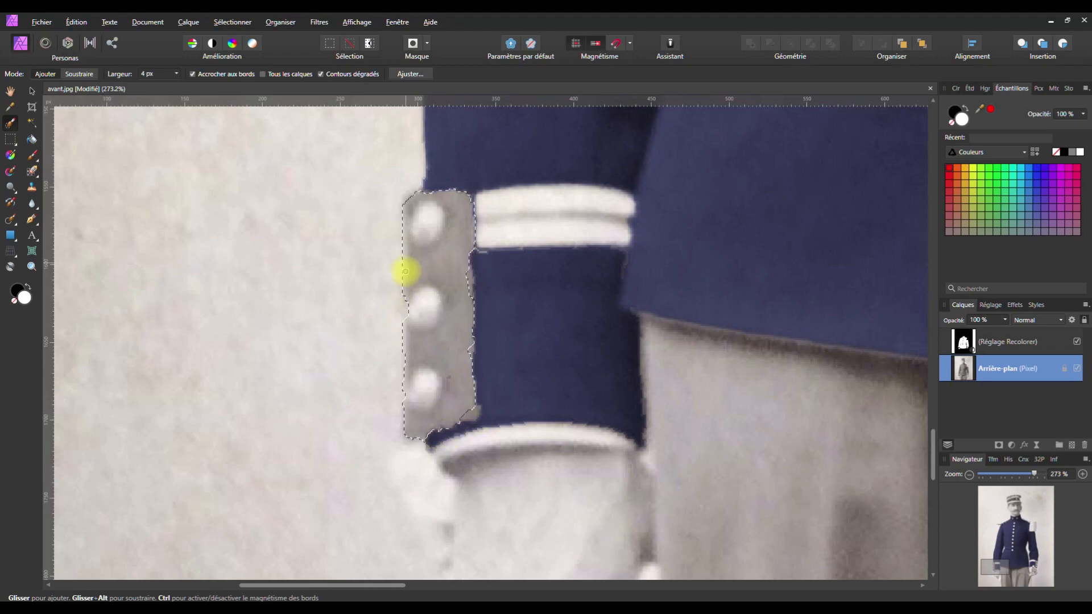
{"action": "mouse_move", "coordinate": [464, 406]}
{"action": "left_mouse_down"}
{"action": "mouse_move", "coordinate": [473, 414]}
{"action": "mouse_move", "coordinate": [457, 422]}
{"action": "left_mouse_up"}
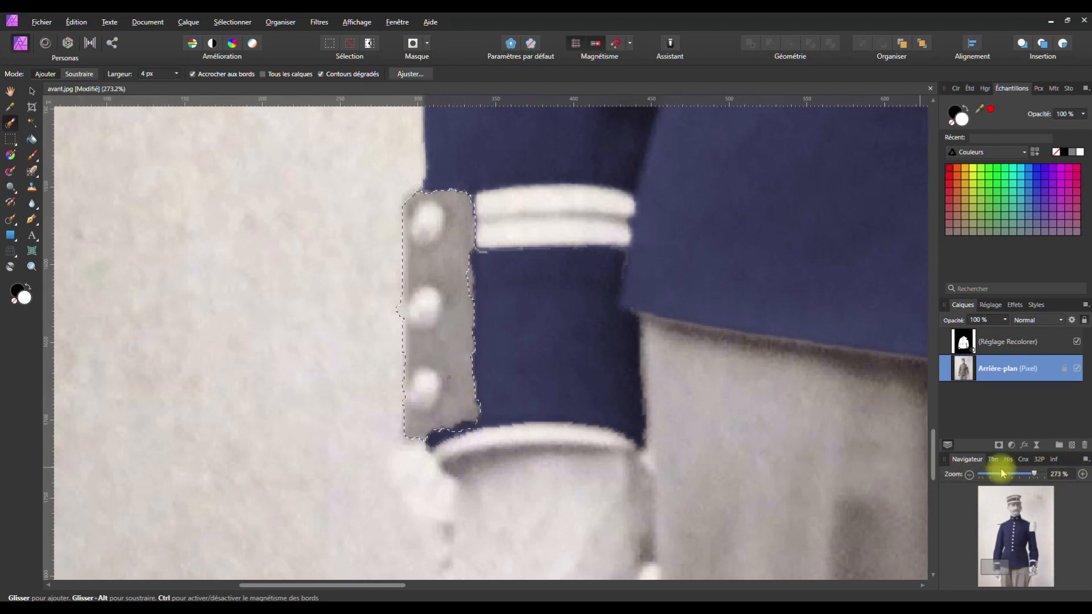
{"action": "left_click_drag", "start_coordinate": [464, 273], "coordinate": [466, 272]}
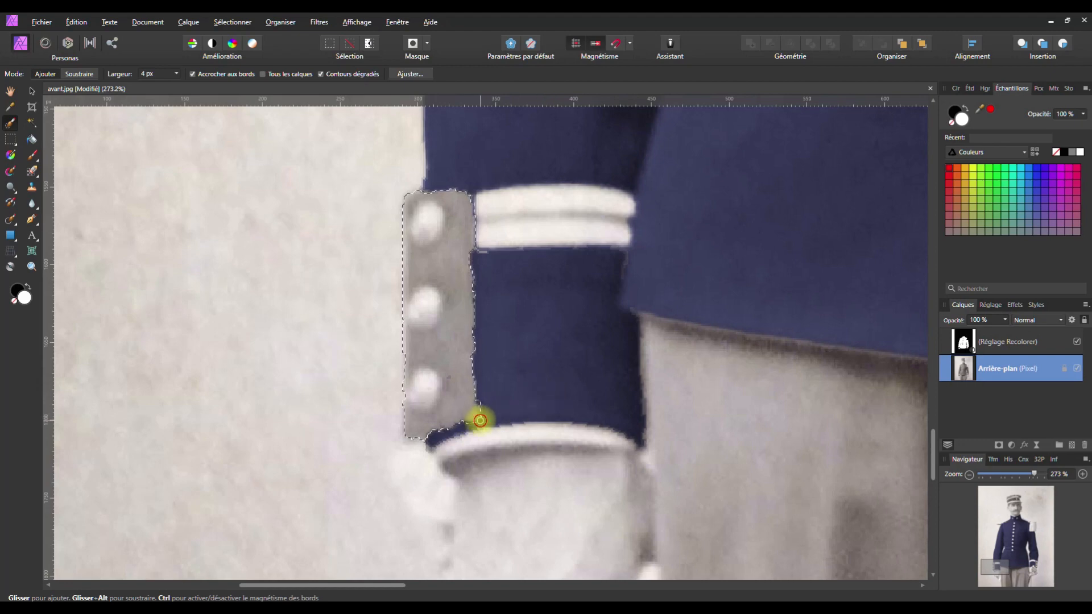
{"action": "left_click", "coordinate": [481, 424]}
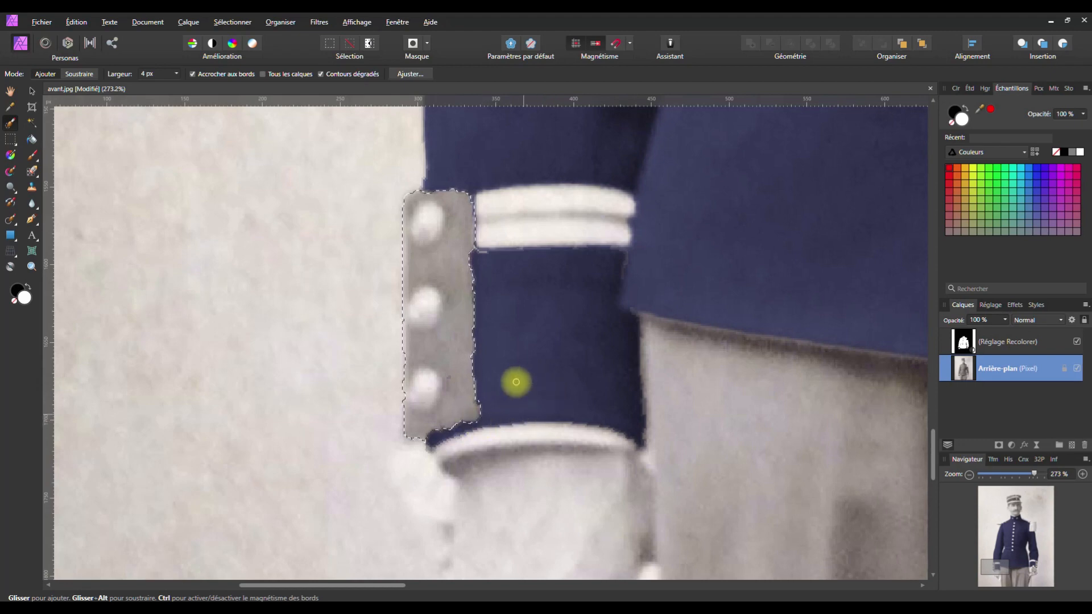
{"action": "key", "text": "space"}
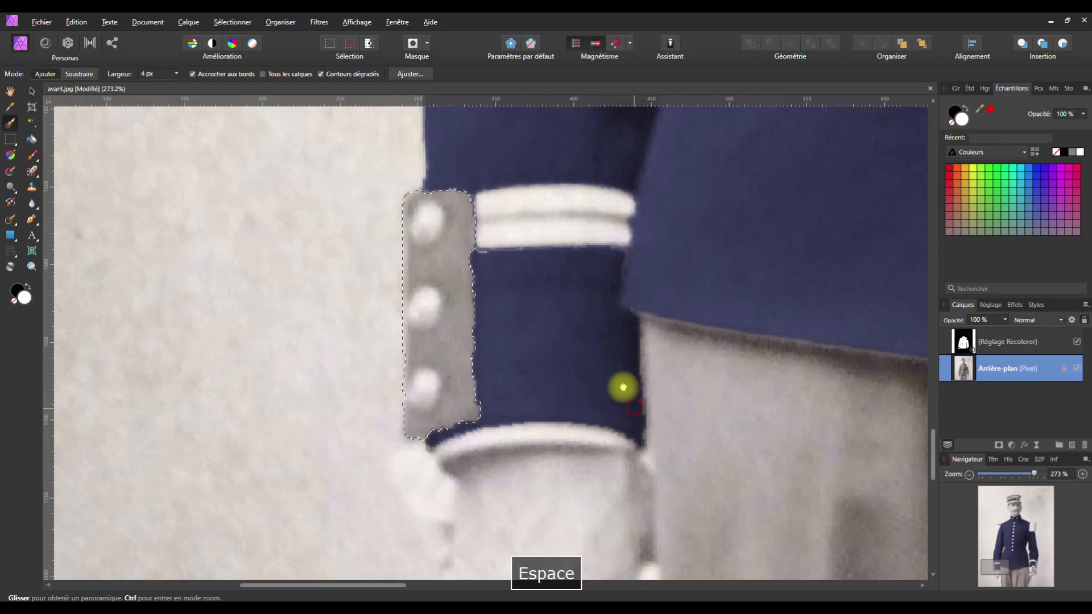
{"action": "left_click_drag", "start_coordinate": [629, 400], "coordinate": [446, 122]}
{"action": "scroll", "coordinate": [644, 287], "scroll_direction": "down", "scroll_amount": 1}
{"action": "scroll", "coordinate": [644, 287], "scroll_direction": "down", "scroll_amount": 2}
Widen the Selection Brush to 43 px and paint the trousers up to the hem, trimming along the sword
{"action": "key", "text": "space"}
{"action": "left_click_drag", "start_coordinate": [756, 300], "coordinate": [502, 294]}
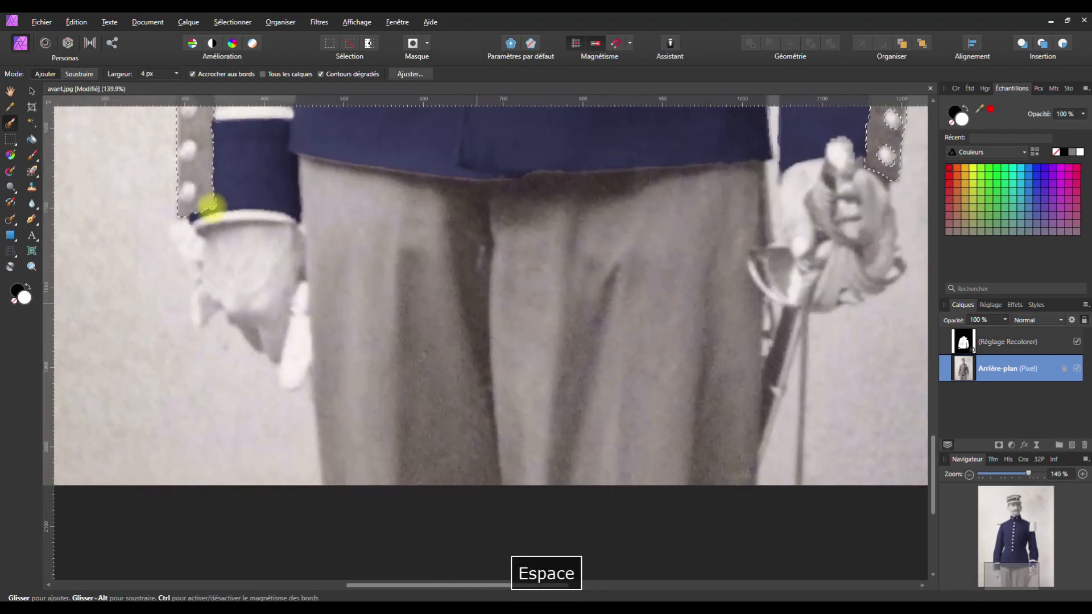
{"action": "left_click_drag", "start_coordinate": [178, 85], "coordinate": [205, 86]}
{"action": "left_click", "coordinate": [150, 43]}
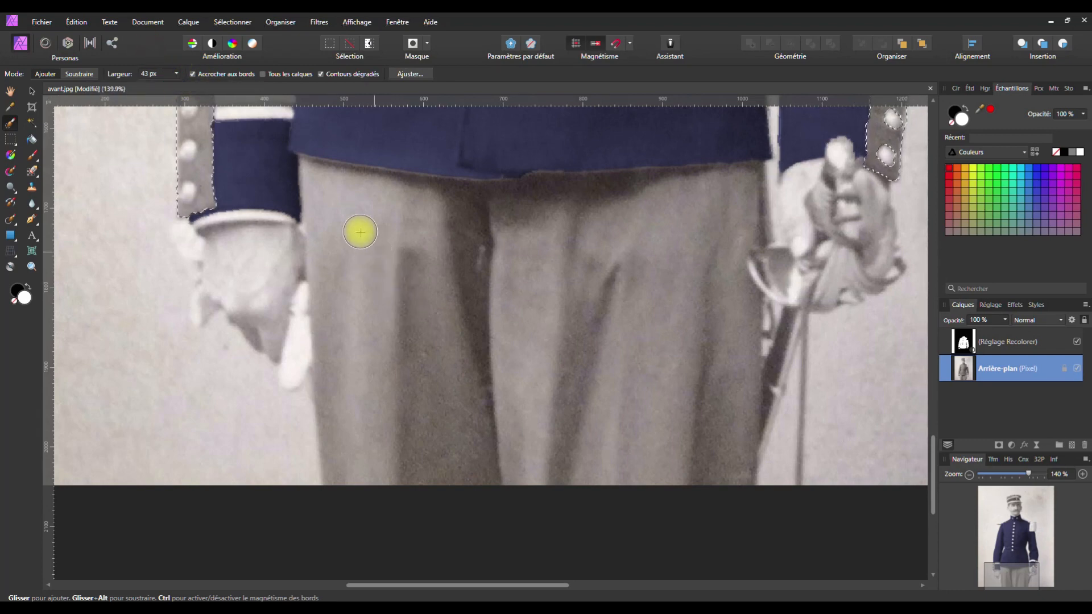
{"action": "left_click_drag", "start_coordinate": [562, 269], "coordinate": [679, 279]}
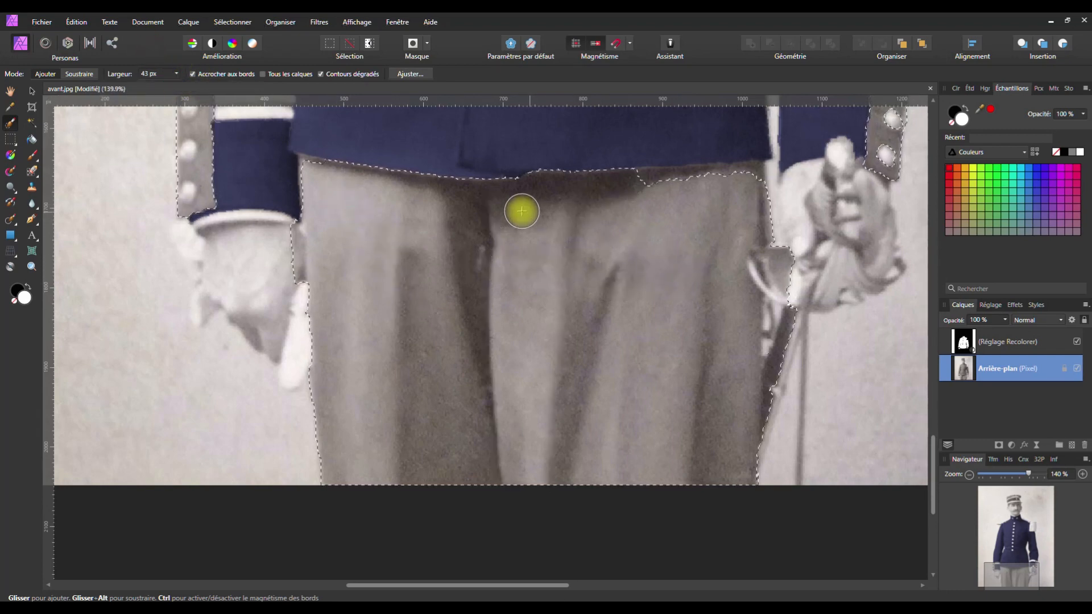
{"action": "mouse_move", "coordinate": [680, 192]}
{"action": "left_mouse_down"}
{"action": "mouse_move", "coordinate": [668, 187]}
{"action": "mouse_move", "coordinate": [748, 181]}
{"action": "mouse_move", "coordinate": [702, 183]}
{"action": "left_mouse_up"}
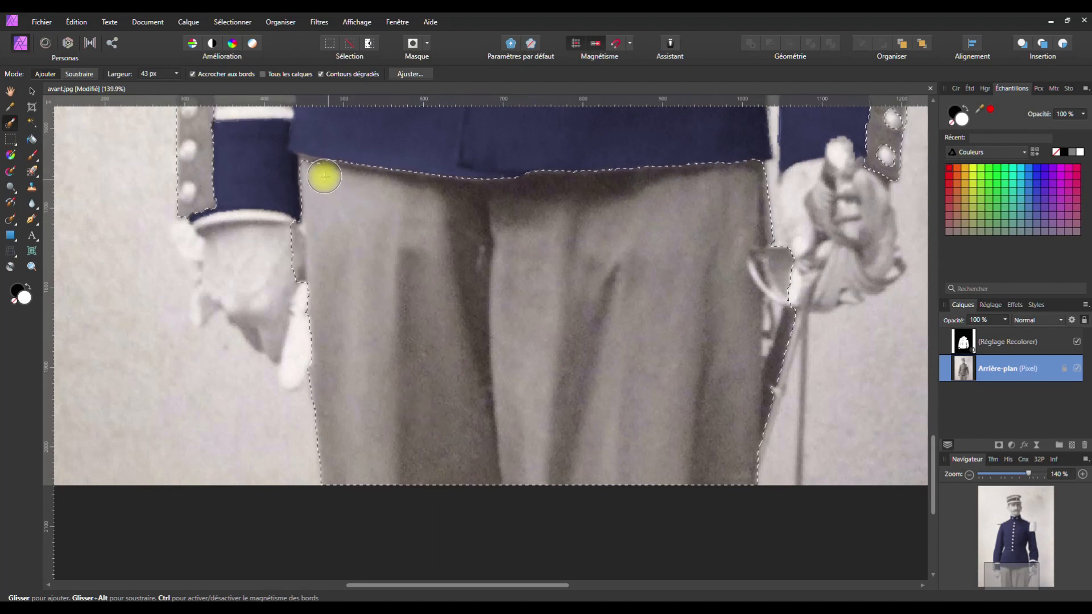
{"action": "left_click_drag", "start_coordinate": [316, 174], "coordinate": [300, 166]}
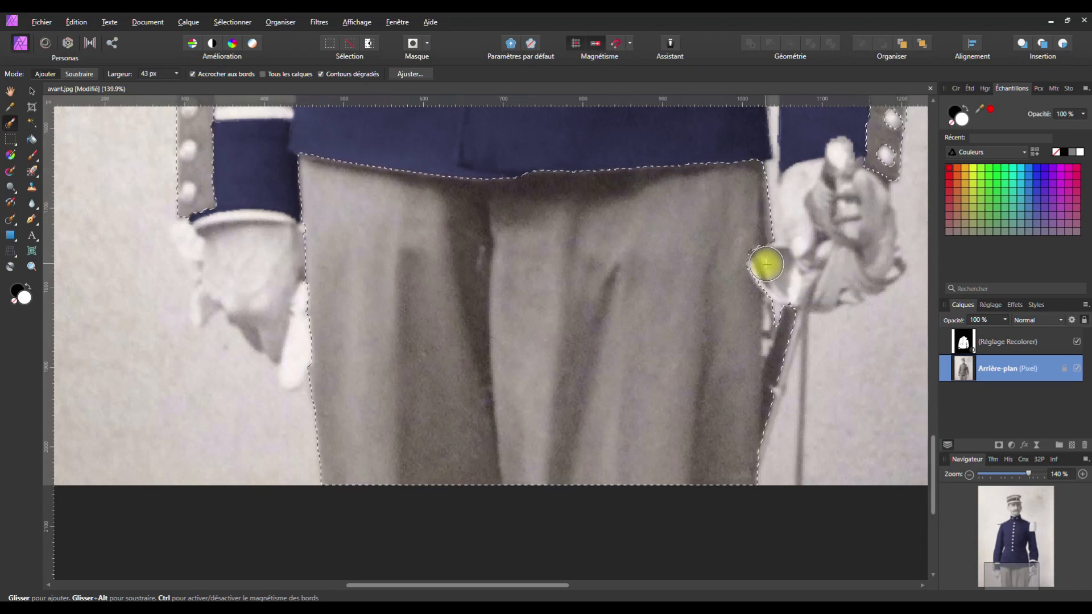
{"action": "left_click_drag", "start_coordinate": [780, 317], "coordinate": [779, 449]}
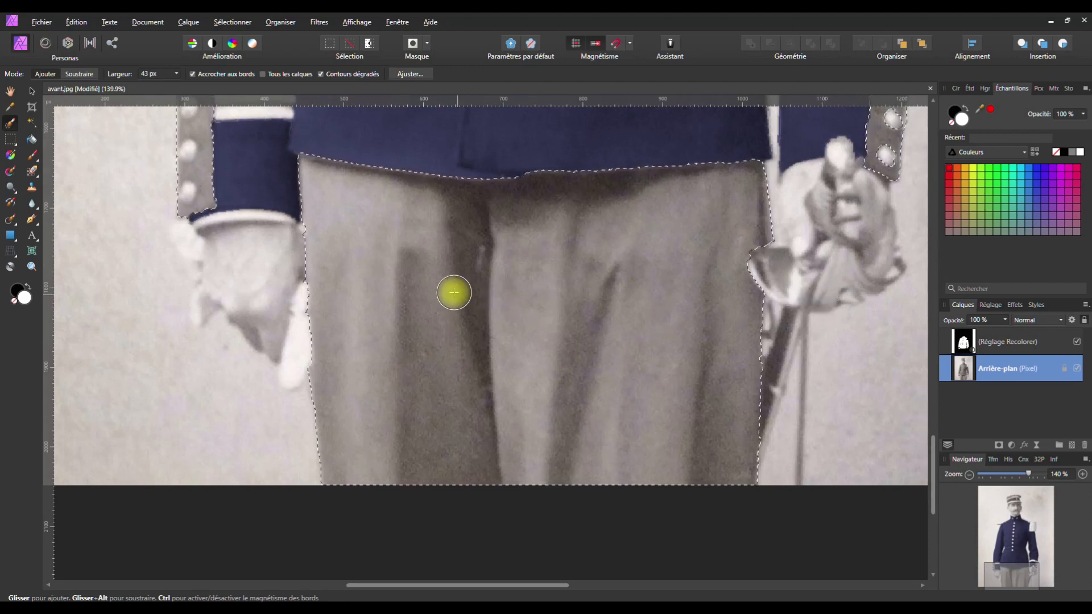
{"action": "scroll", "coordinate": [459, 294], "scroll_direction": "down", "scroll_amount": 5}
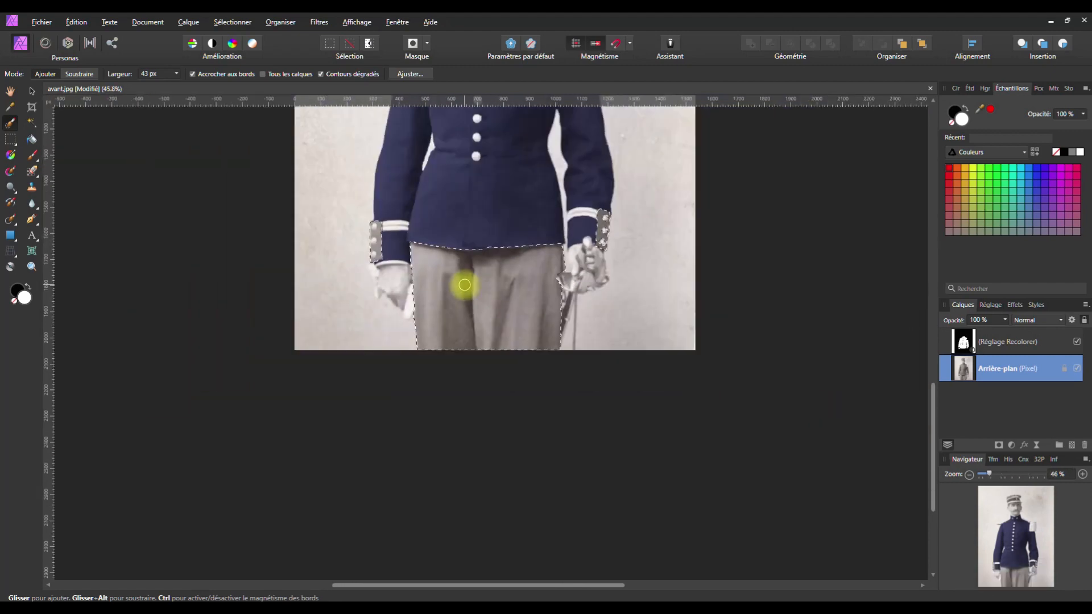
{"action": "key", "text": "space"}
{"action": "left_click_drag", "start_coordinate": [470, 241], "coordinate": [498, 419]}
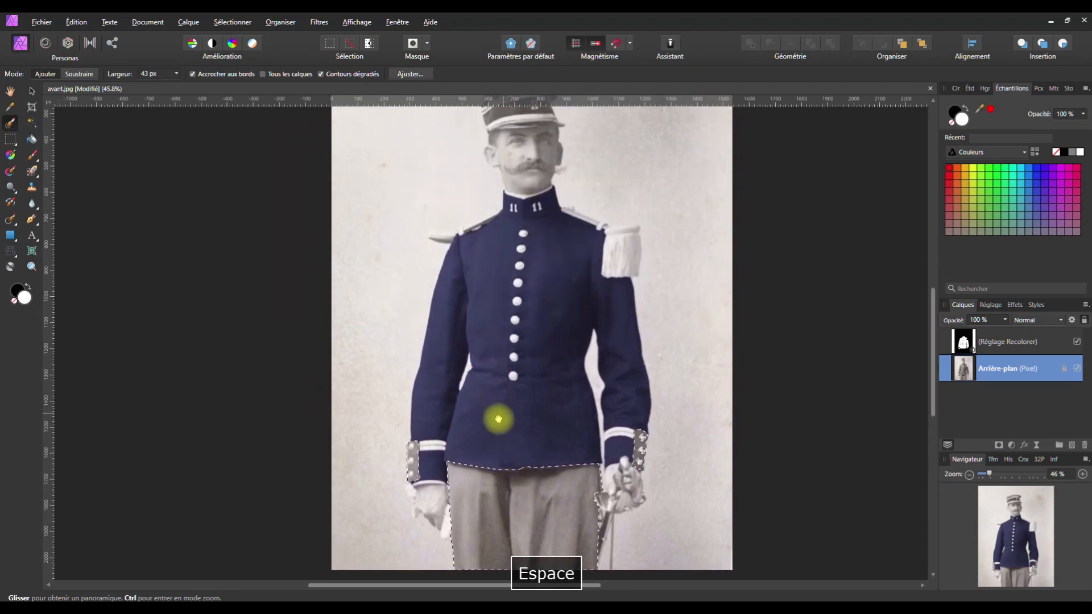
{"action": "scroll", "coordinate": [515, 361], "scroll_direction": "down", "scroll_amount": 1}
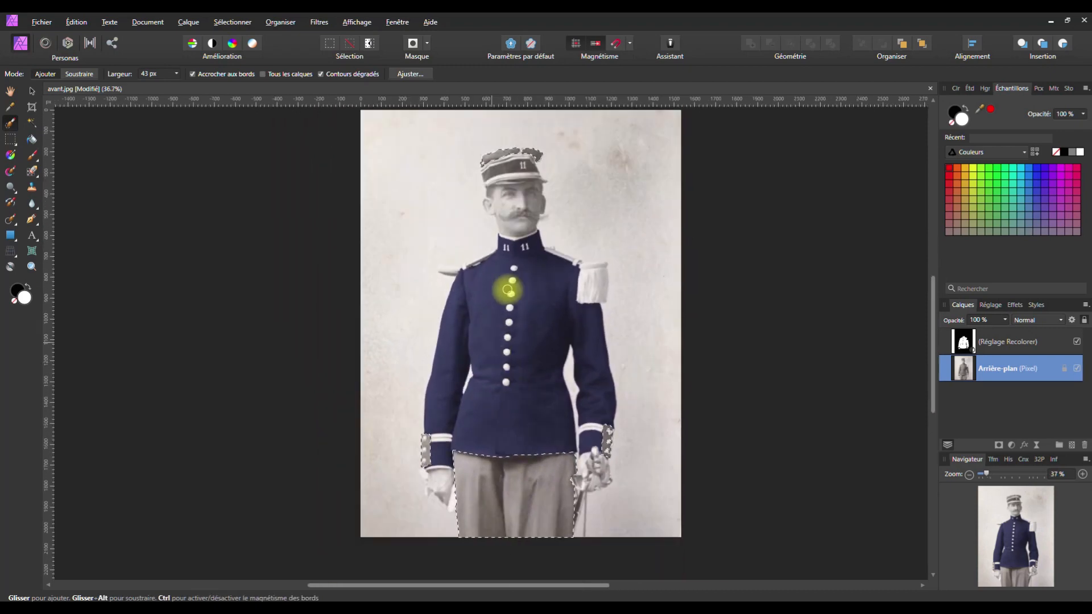
{"action": "left_click", "coordinate": [408, 76]}
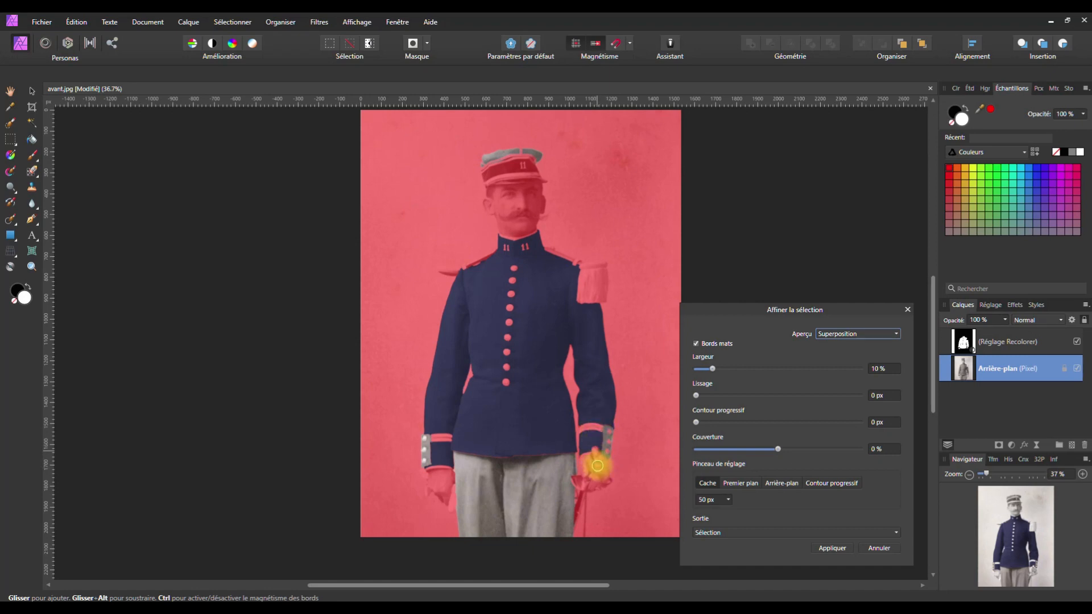
{"action": "left_click", "coordinate": [870, 550]}
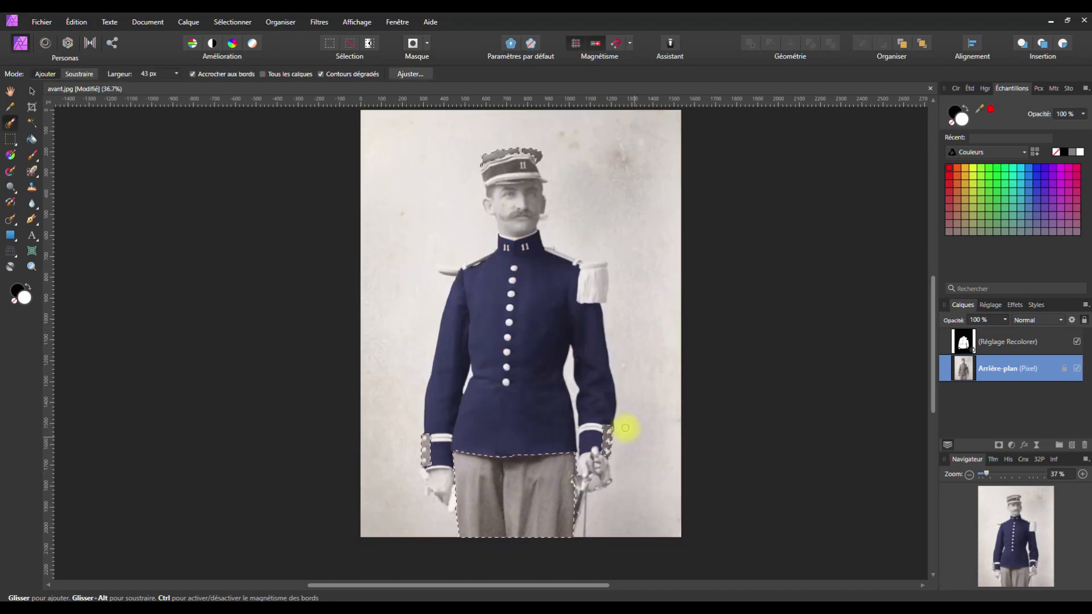
{"action": "scroll", "coordinate": [619, 453], "scroll_direction": "up", "scroll_amount": 7}
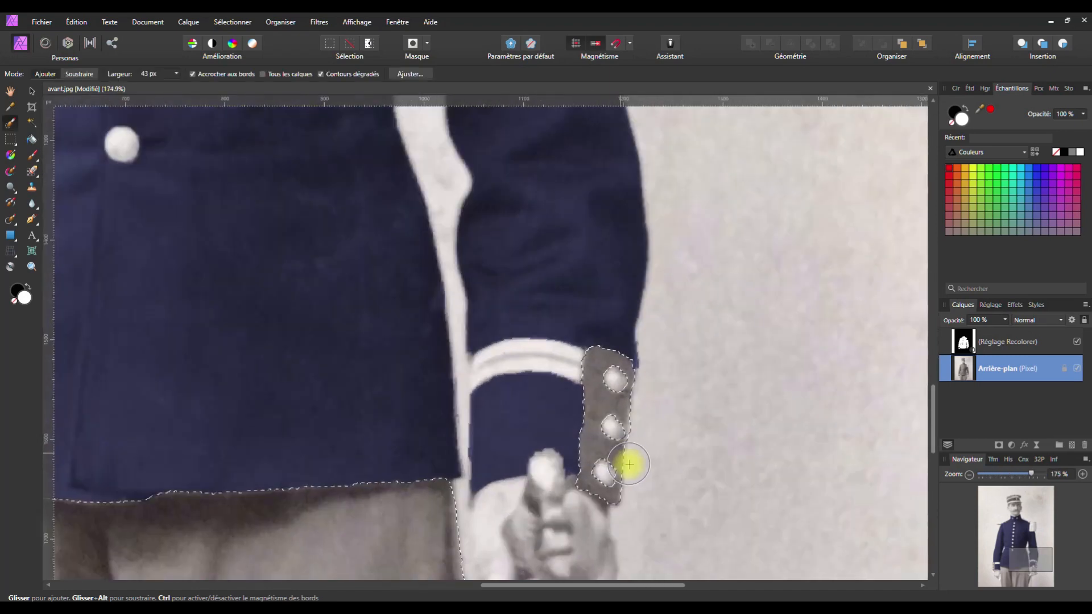
Shrink the Selection Brush to 6 px, test strokes around the cuff strap, then undo them
{"action": "scroll", "coordinate": [642, 463], "scroll_direction": "up", "scroll_amount": 2}
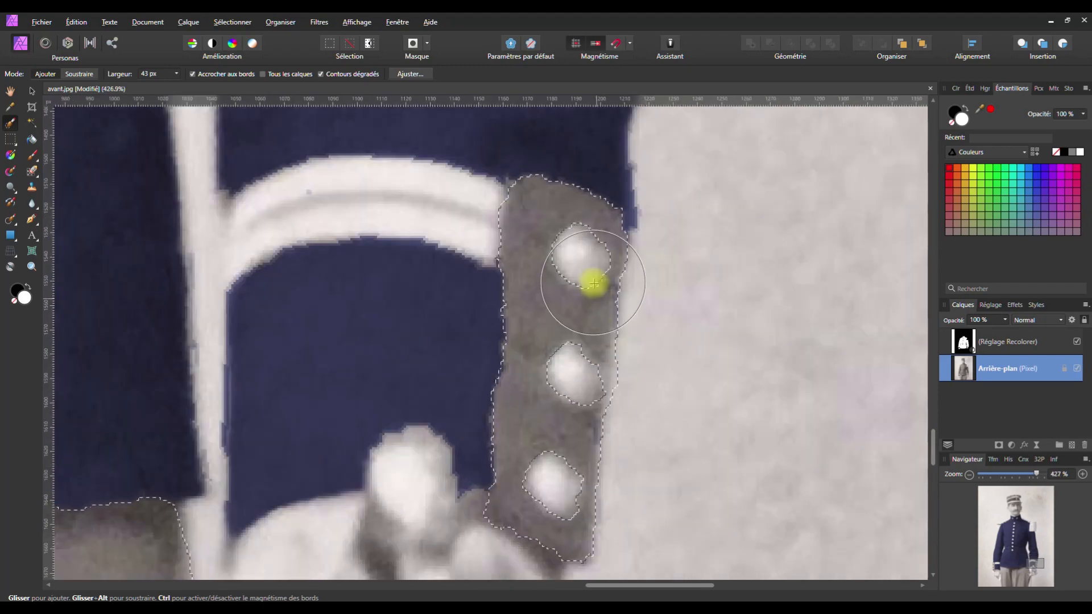
{"action": "key", "text": "alt"}
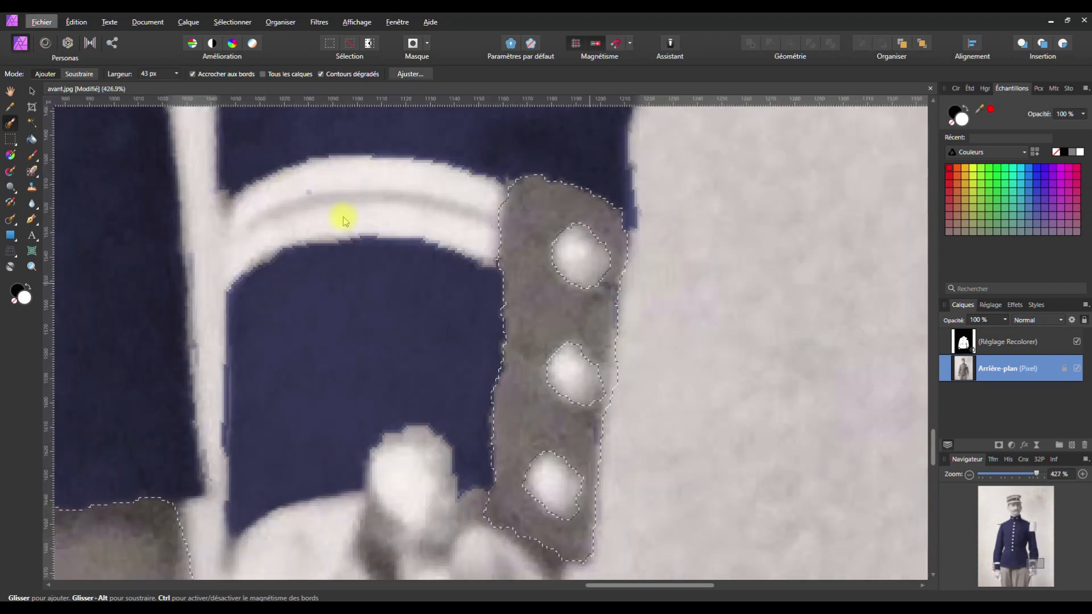
{"action": "left_click", "coordinate": [176, 73]}
{"action": "left_click_drag", "start_coordinate": [172, 88], "coordinate": [154, 86]}
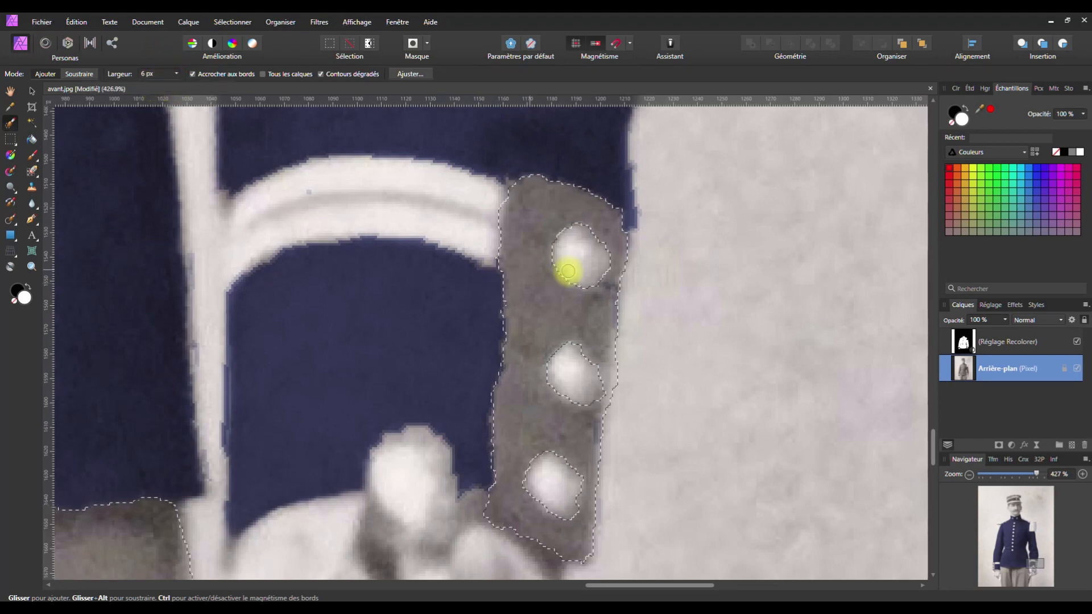
{"action": "left_click_drag", "start_coordinate": [576, 250], "coordinate": [586, 258]}
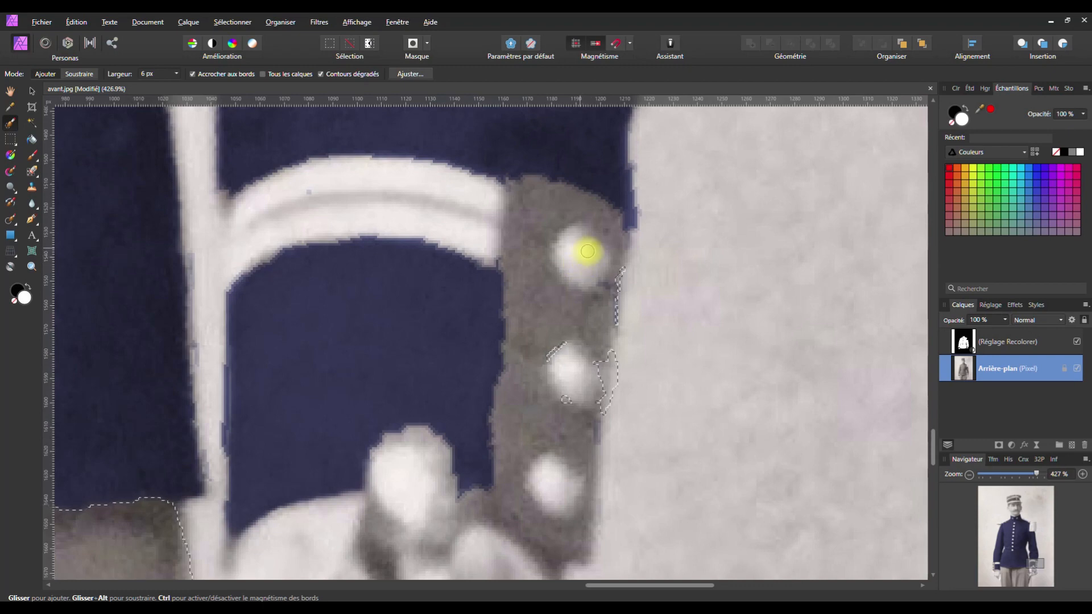
{"action": "left_click_drag", "start_coordinate": [541, 222], "coordinate": [546, 285]}
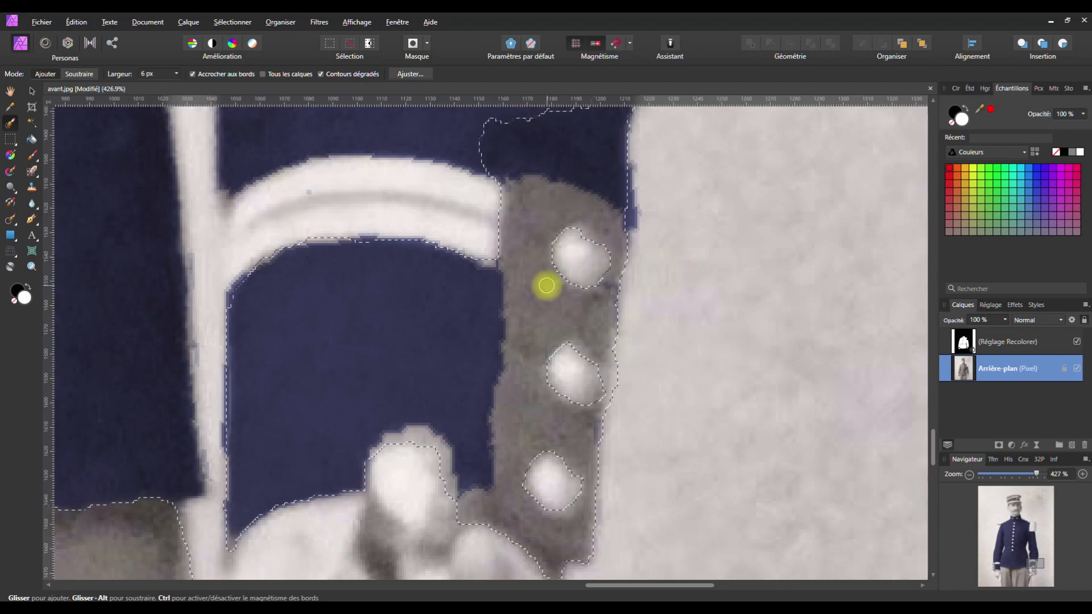
{"action": "key", "text": "ctrl+z"}
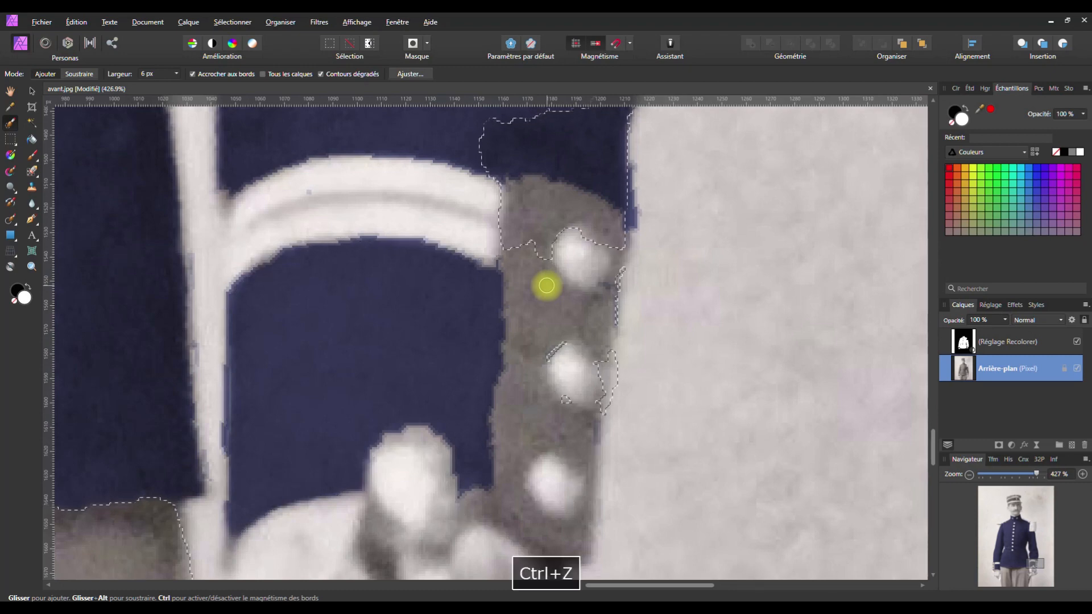
{"action": "key", "text": "ctrl+z"}
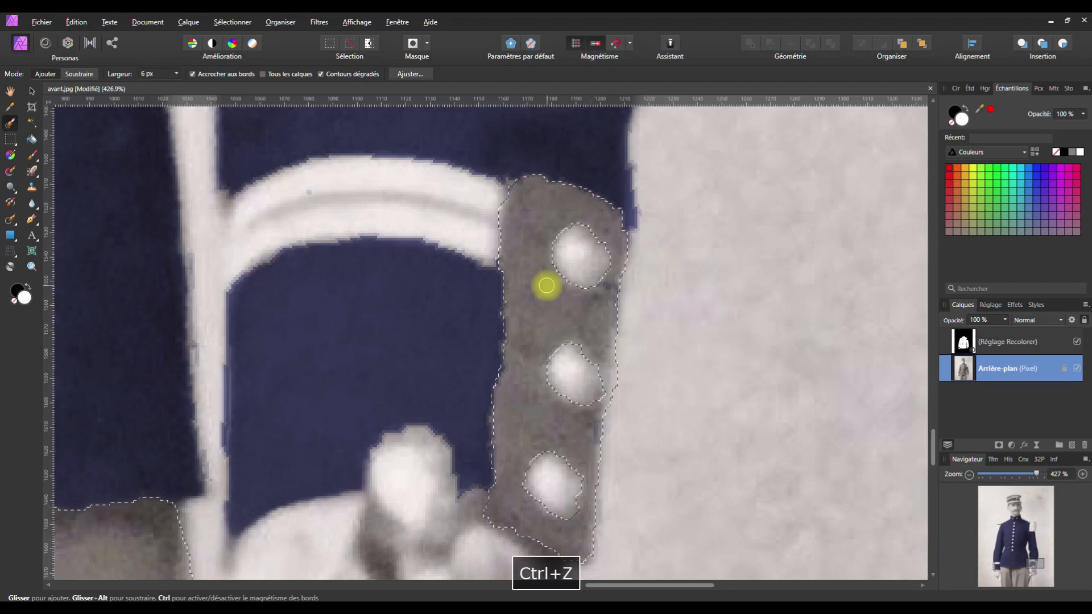
Preview the current selection in the Refine Selection dialog
{"action": "left_click", "coordinate": [409, 74]}
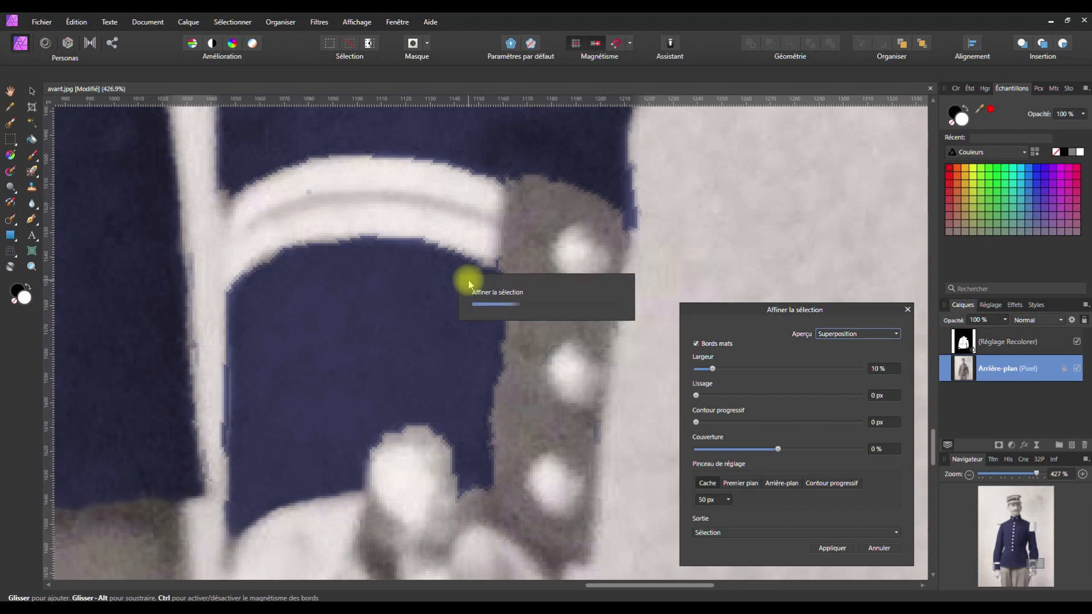
{"action": "scroll", "coordinate": [509, 353], "scroll_direction": "down", "scroll_amount": 8}
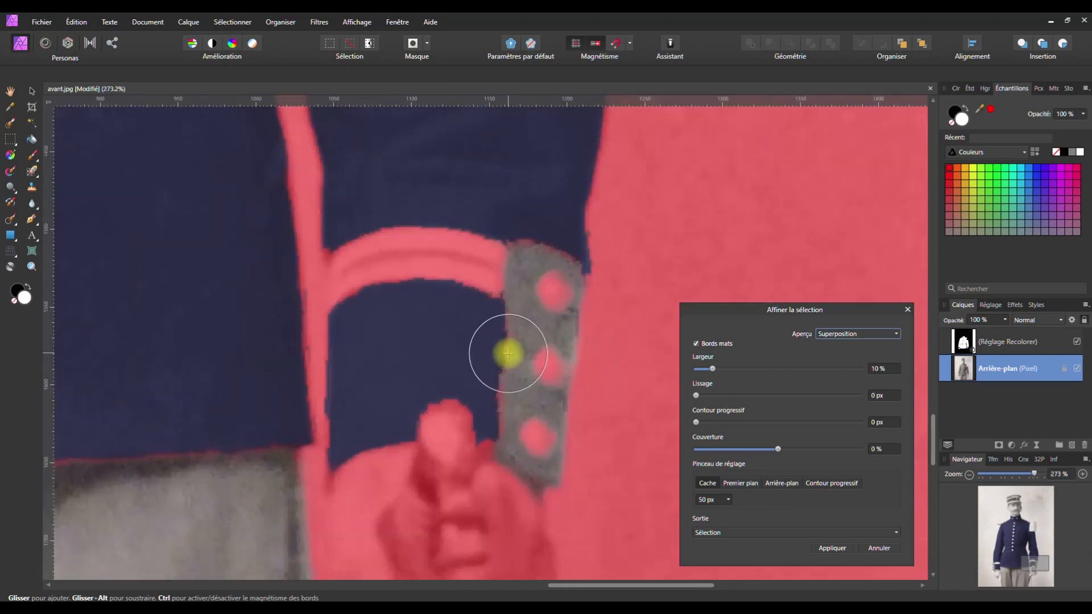
{"action": "key", "text": "space"}
{"action": "left_click_drag", "start_coordinate": [414, 372], "coordinate": [727, 348]}
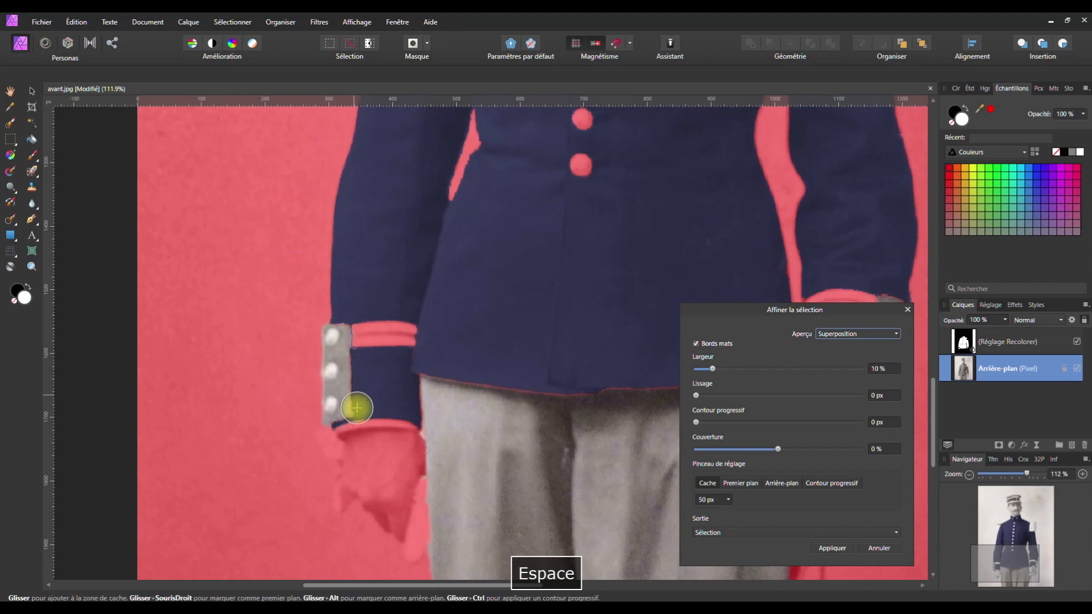
Close Refine Selection unapplied and undo three stray selection strokes on the left cuff
{"action": "left_click", "coordinate": [905, 310]}
{"action": "scroll", "coordinate": [329, 377], "scroll_direction": "up", "scroll_amount": 7}
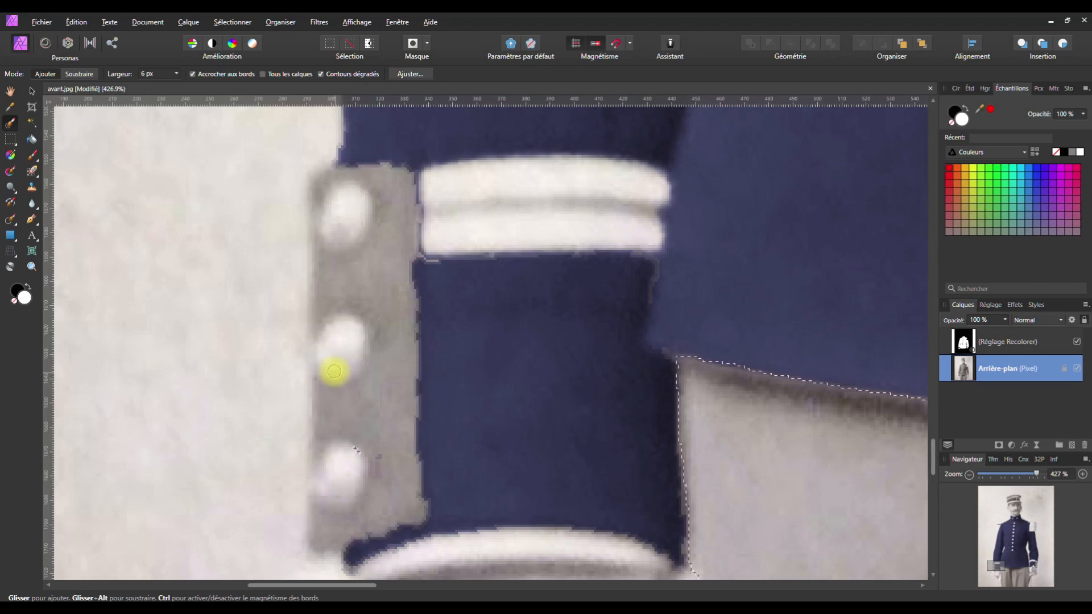
{"action": "key", "text": "ctrl+z"}
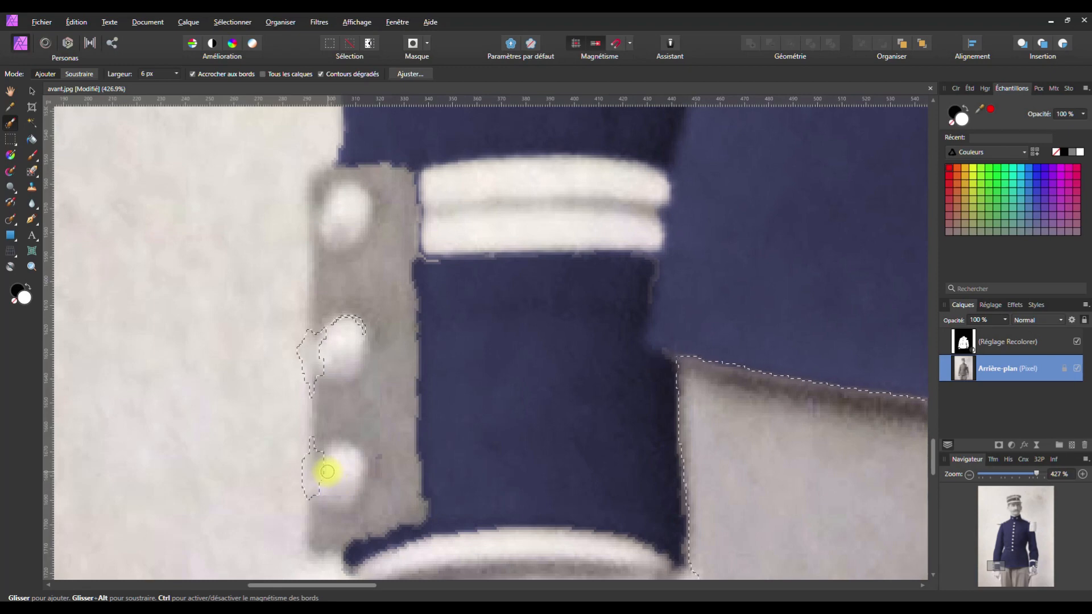
{"action": "key", "text": "ctrl+z"}
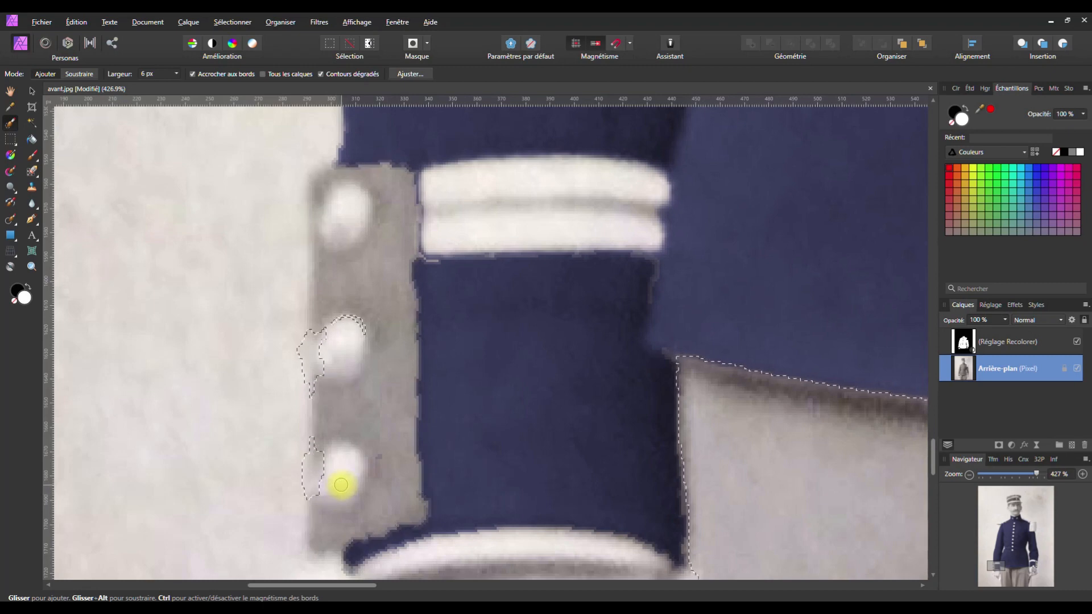
{"action": "key", "text": "ctrl+z"}
{"action": "key", "text": "ctrl+z"}
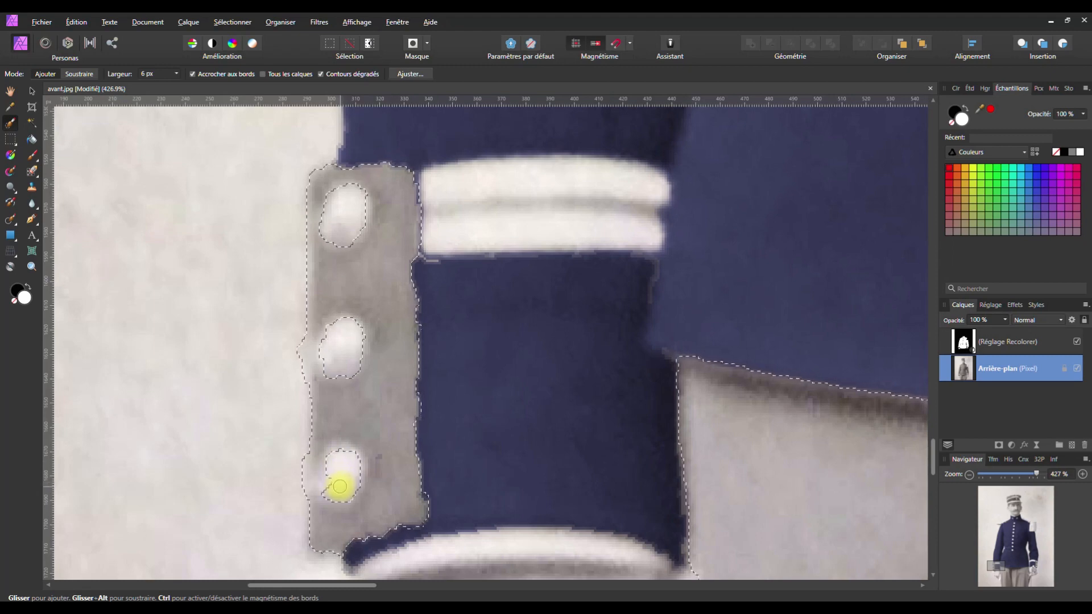
{"action": "scroll", "coordinate": [337, 465], "scroll_direction": "down", "scroll_amount": 3}
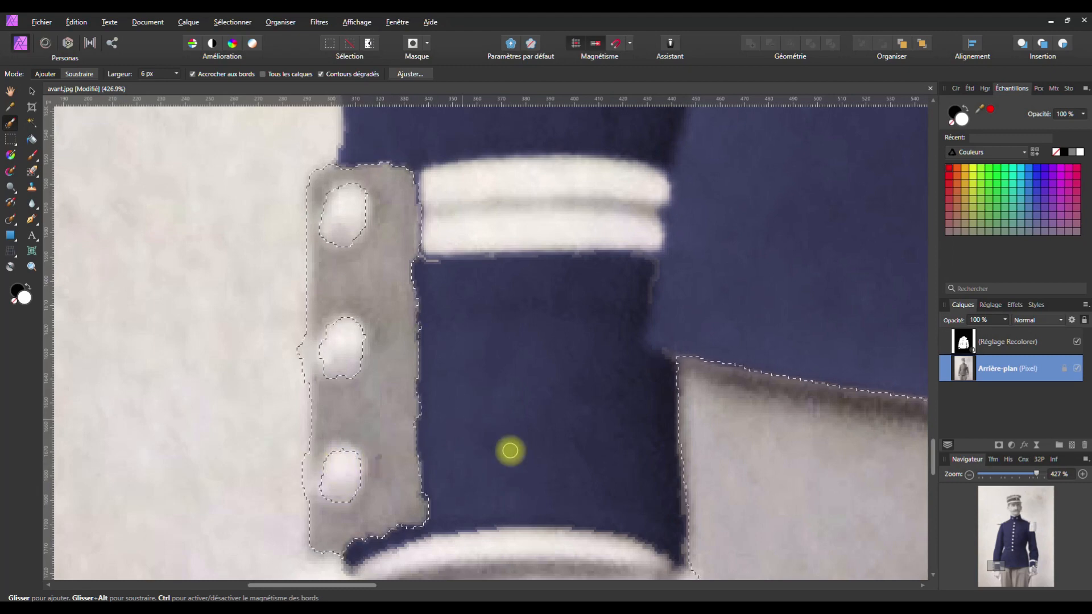
{"action": "scroll", "coordinate": [583, 436], "scroll_direction": "down", "scroll_amount": 3}
{"action": "scroll", "coordinate": [595, 427], "scroll_direction": "down", "scroll_amount": 3}
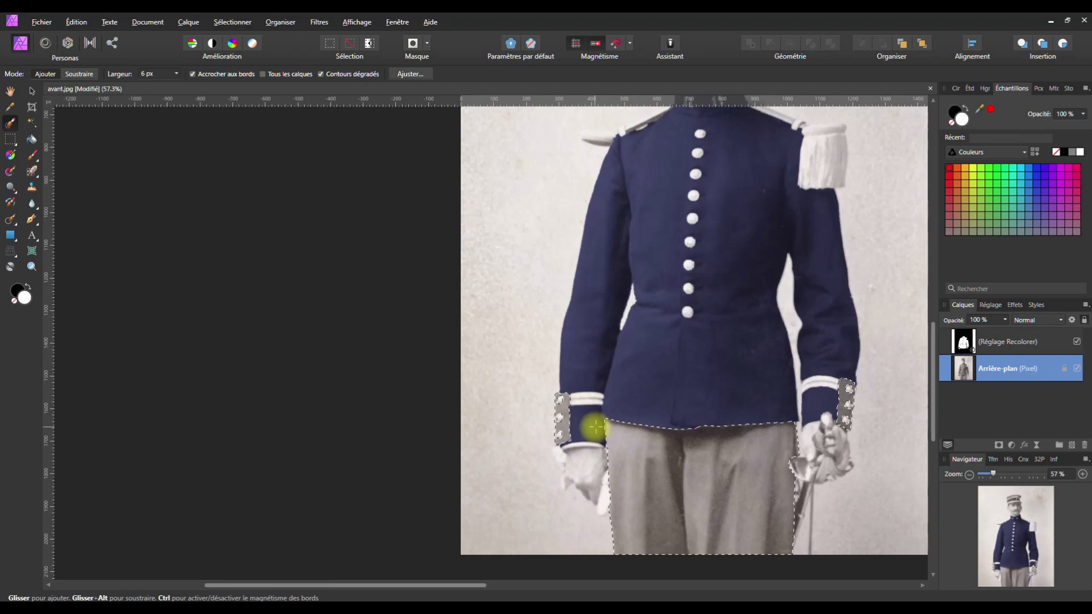
{"action": "key", "text": "space"}
{"action": "left_click_drag", "start_coordinate": [653, 370], "coordinate": [514, 395]}
{"action": "scroll", "coordinate": [517, 376], "scroll_direction": "down", "scroll_amount": 1}
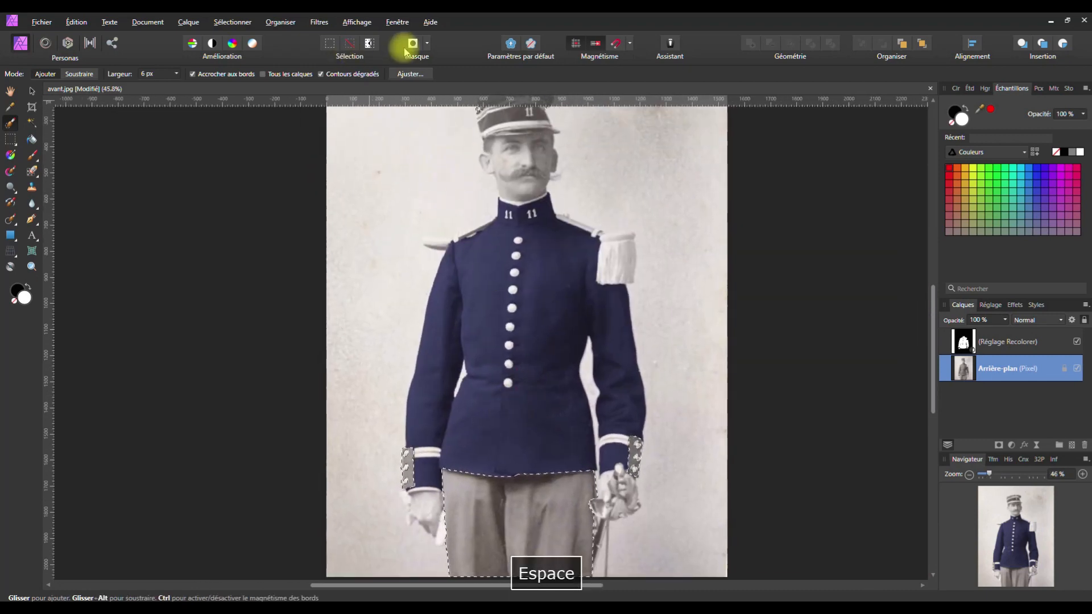
{"action": "left_click", "coordinate": [410, 73]}
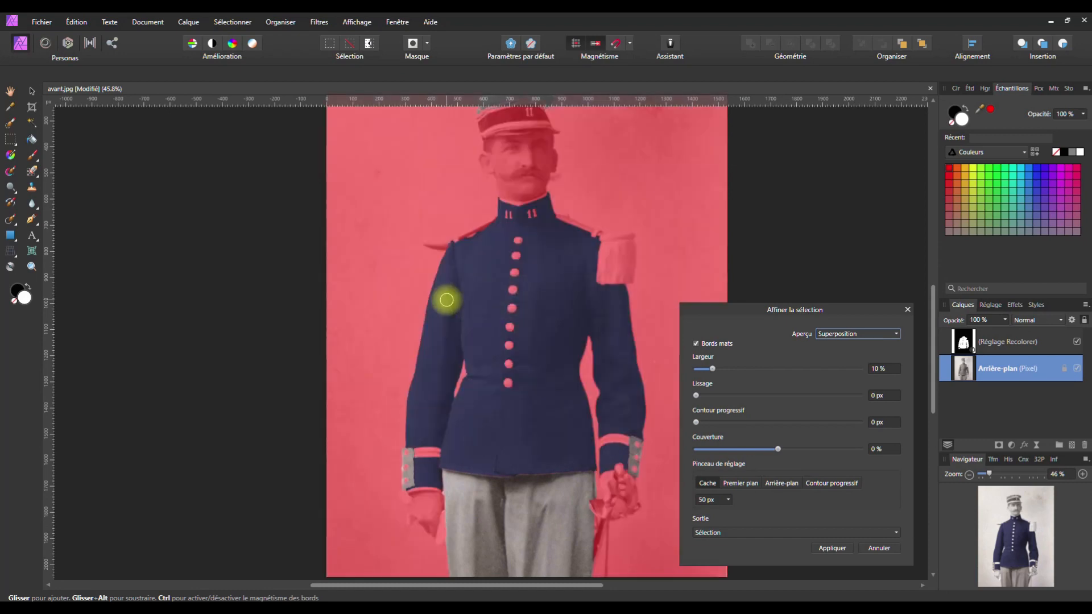
{"action": "key", "text": "space"}
{"action": "left_click_drag", "start_coordinate": [485, 314], "coordinate": [463, 268]}
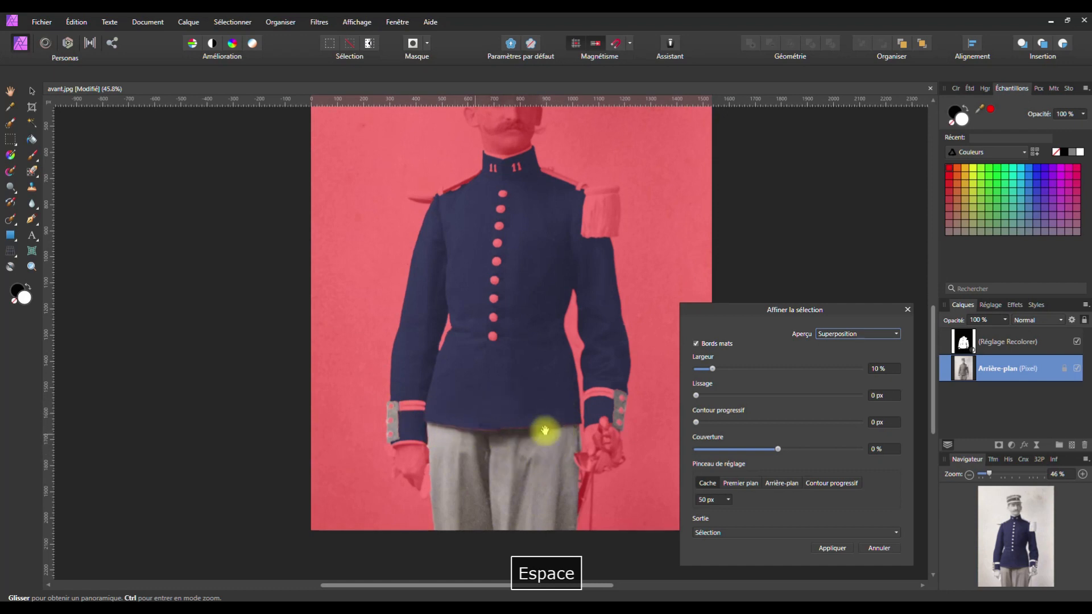
{"action": "left_click", "coordinate": [907, 309]}
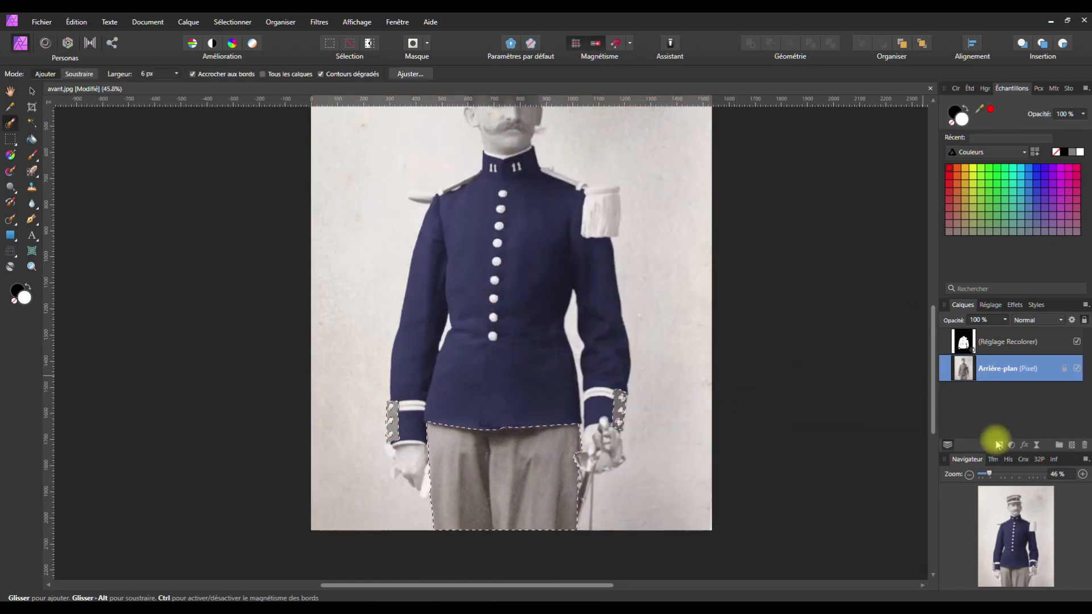
Add a second Recolour adjustment for the trousers and cuff tabs: hue 0°, saturation 63%, lightness -32%
{"action": "left_click", "coordinate": [1012, 447]}
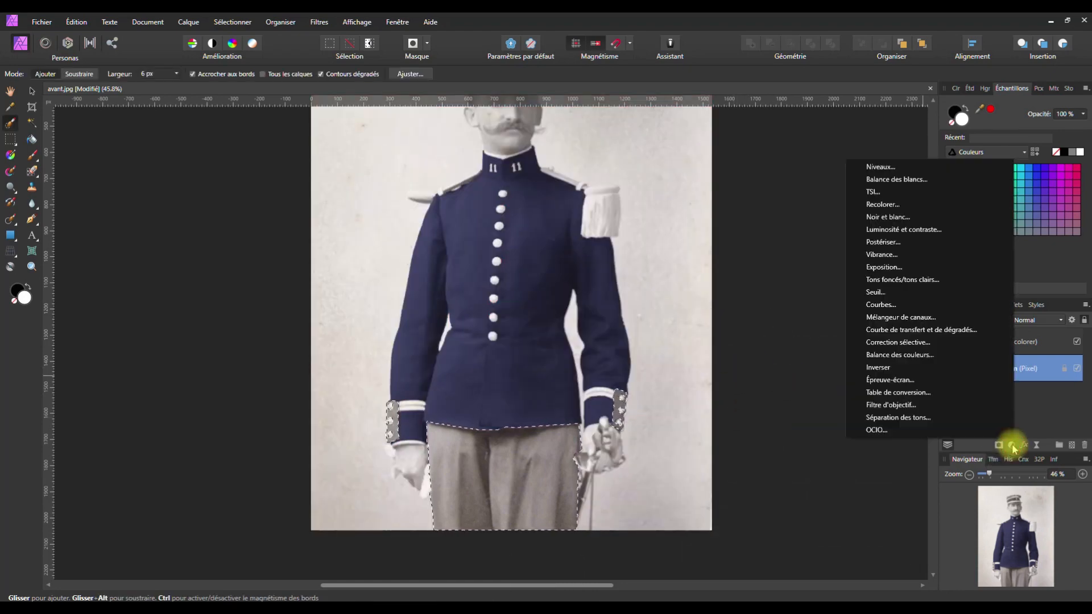
{"action": "left_click", "coordinate": [883, 204]}
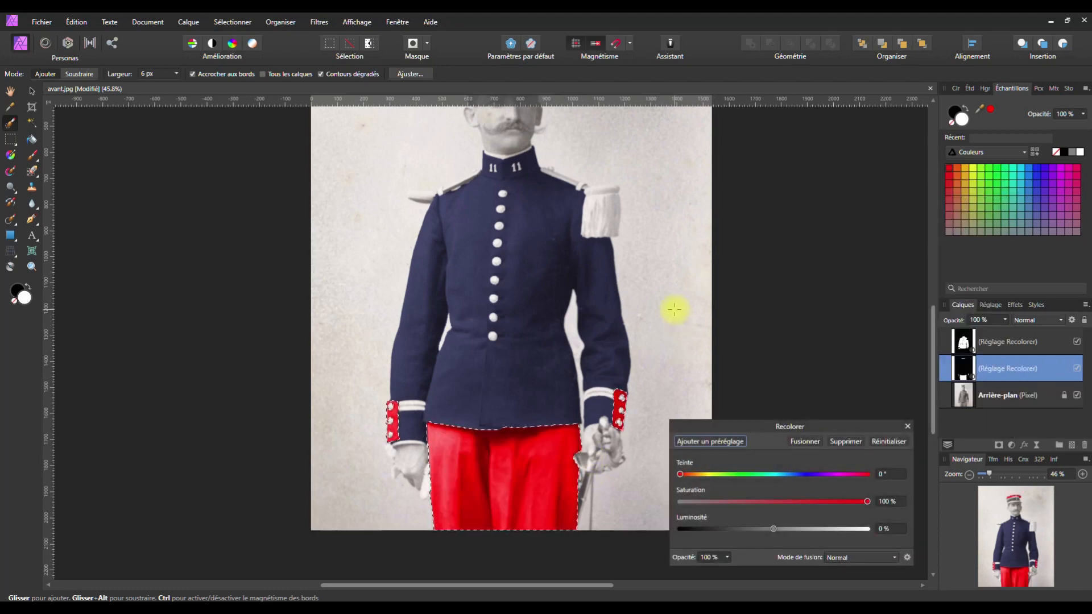
{"action": "key", "text": "space"}
{"action": "left_click_drag", "start_coordinate": [553, 320], "coordinate": [516, 380]}
{"action": "scroll", "coordinate": [512, 374], "scroll_direction": "down", "scroll_amount": 1}
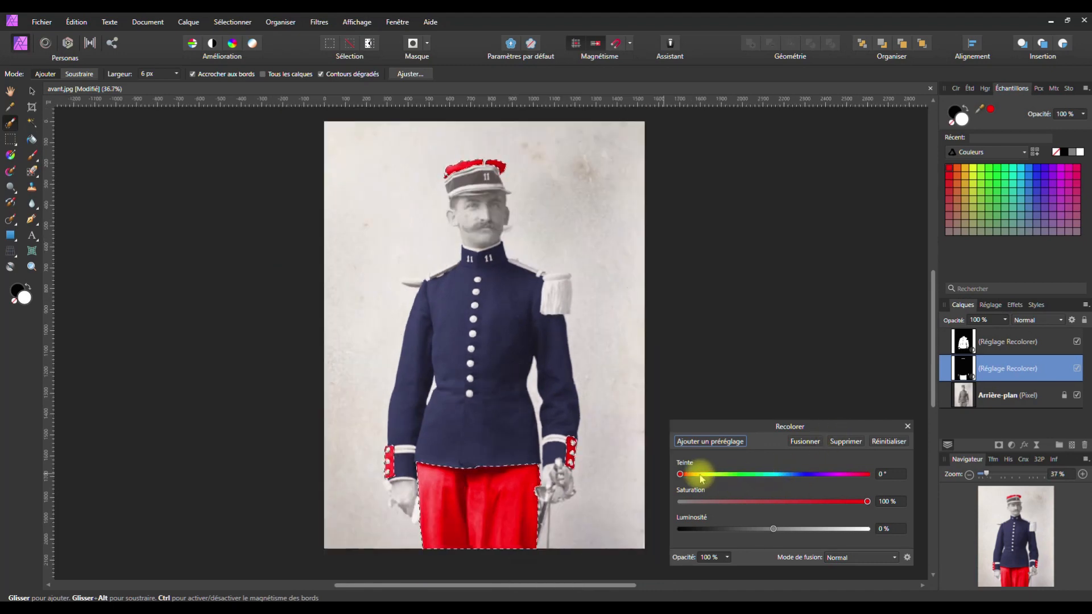
{"action": "left_click_drag", "start_coordinate": [867, 503], "coordinate": [746, 534]}
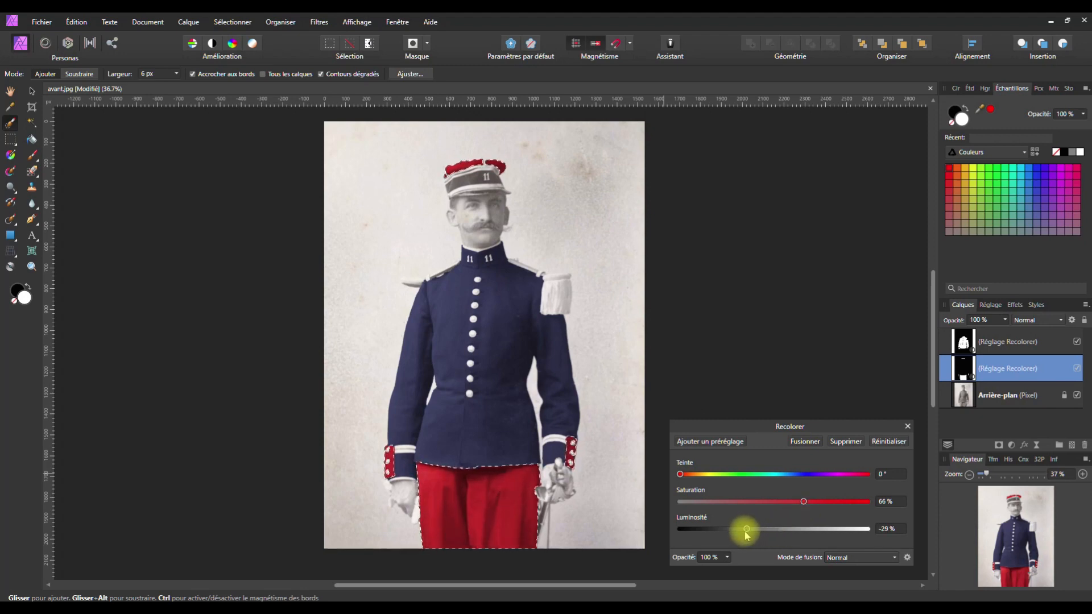
{"action": "left_click_drag", "start_coordinate": [804, 502], "coordinate": [802, 502]}
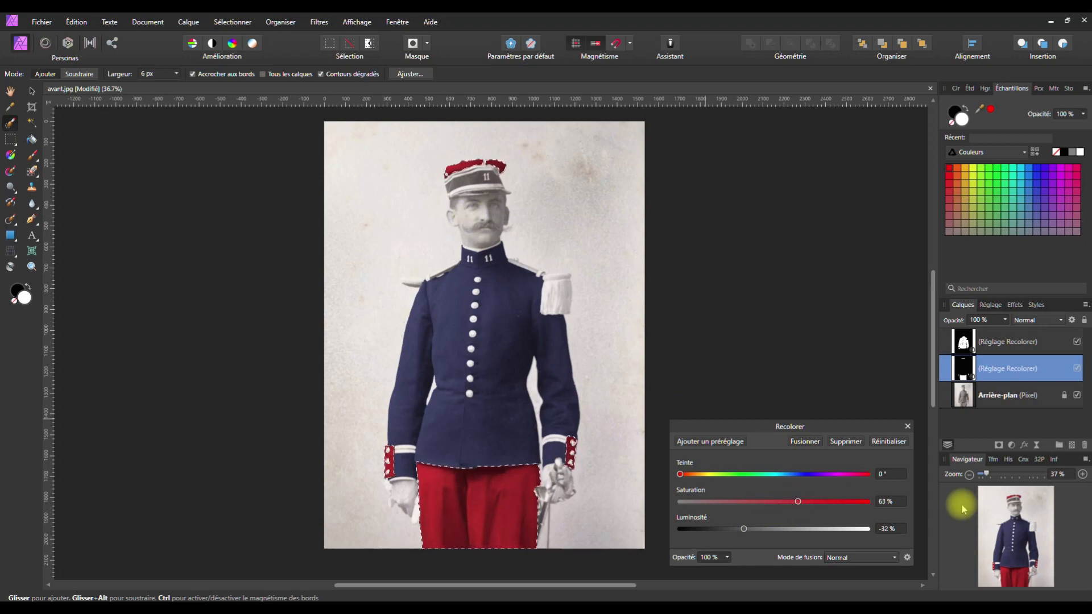
Clear the selection and rename the red Recolorer layer 'Rouge'
{"action": "left_click", "coordinate": [281, 23]}
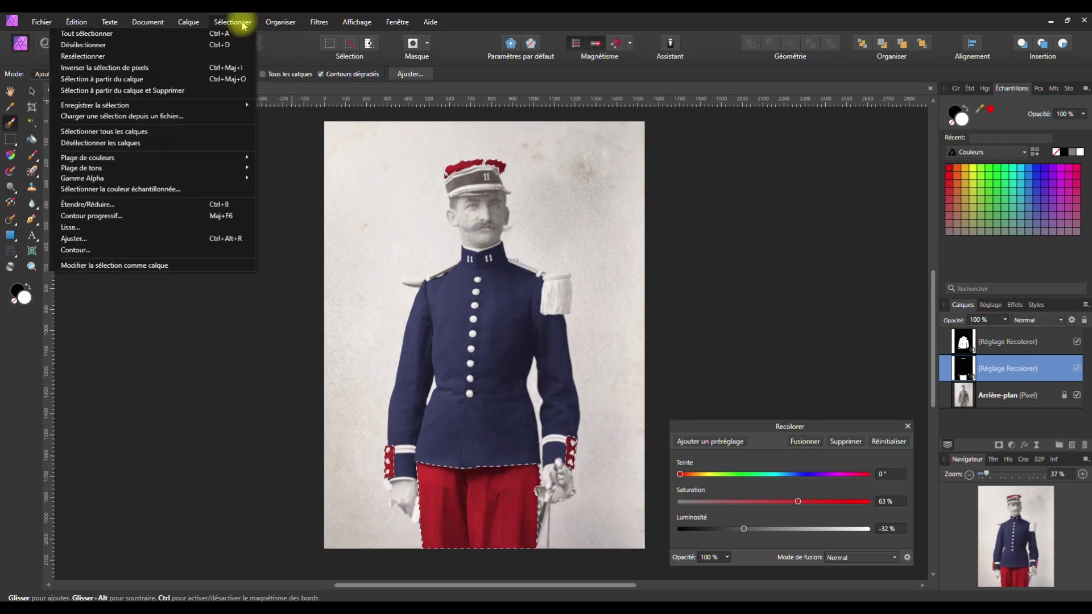
{"action": "left_click", "coordinate": [216, 44]}
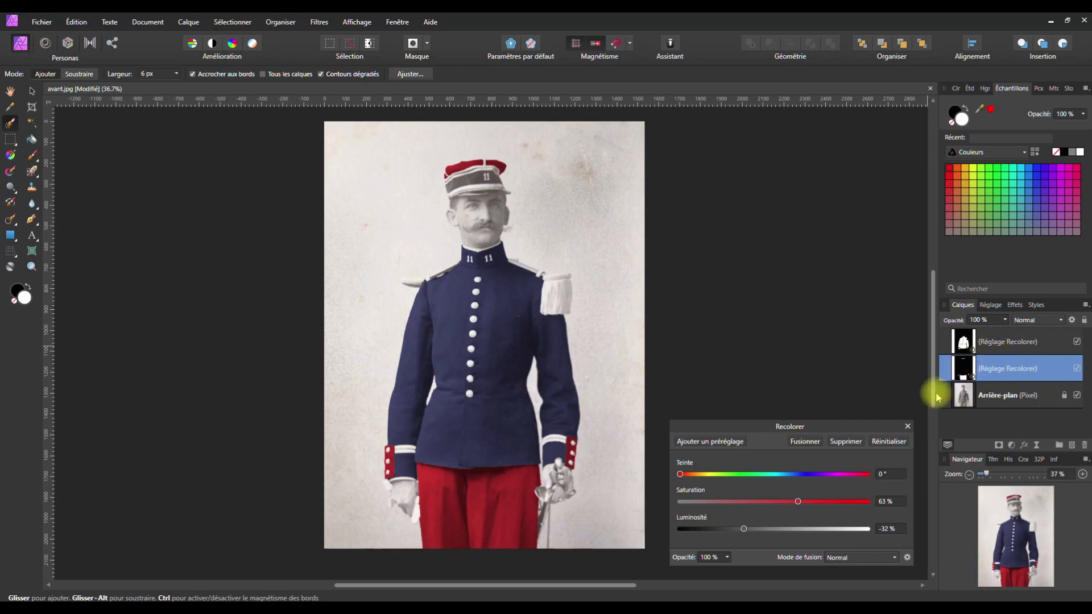
{"action": "left_click", "coordinate": [907, 426]}
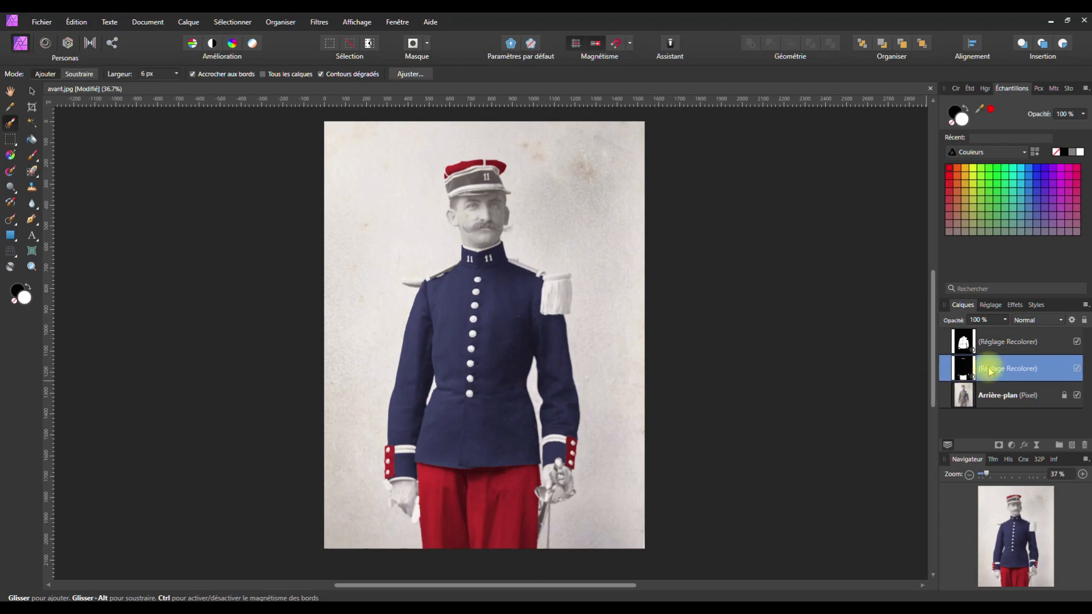
{"action": "double_click", "coordinate": [963, 366]}
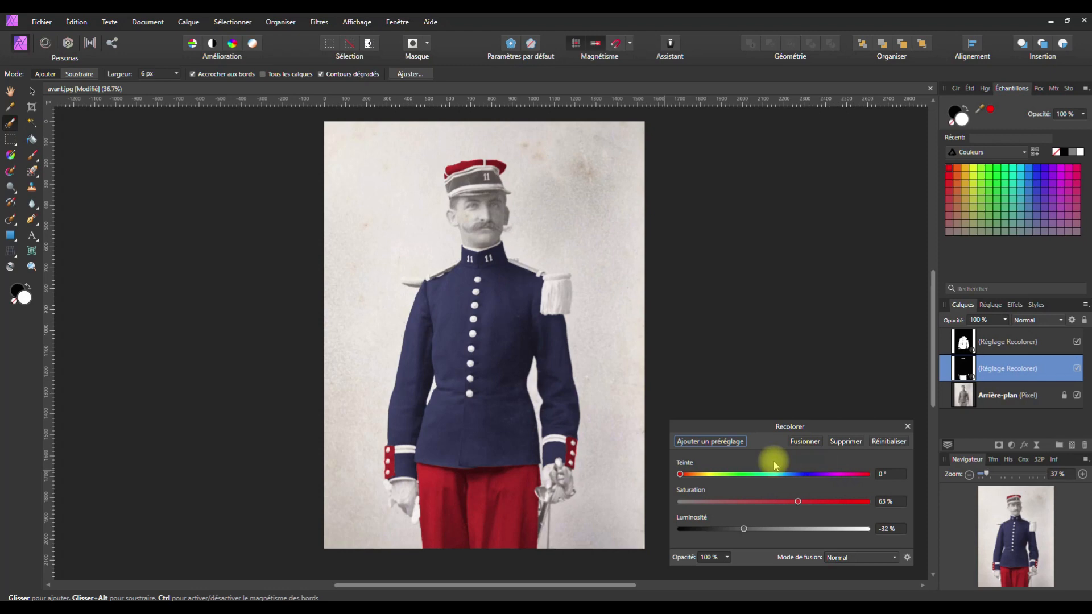
{"action": "left_click", "coordinate": [907, 427]}
{"action": "double_click", "coordinate": [998, 368]}
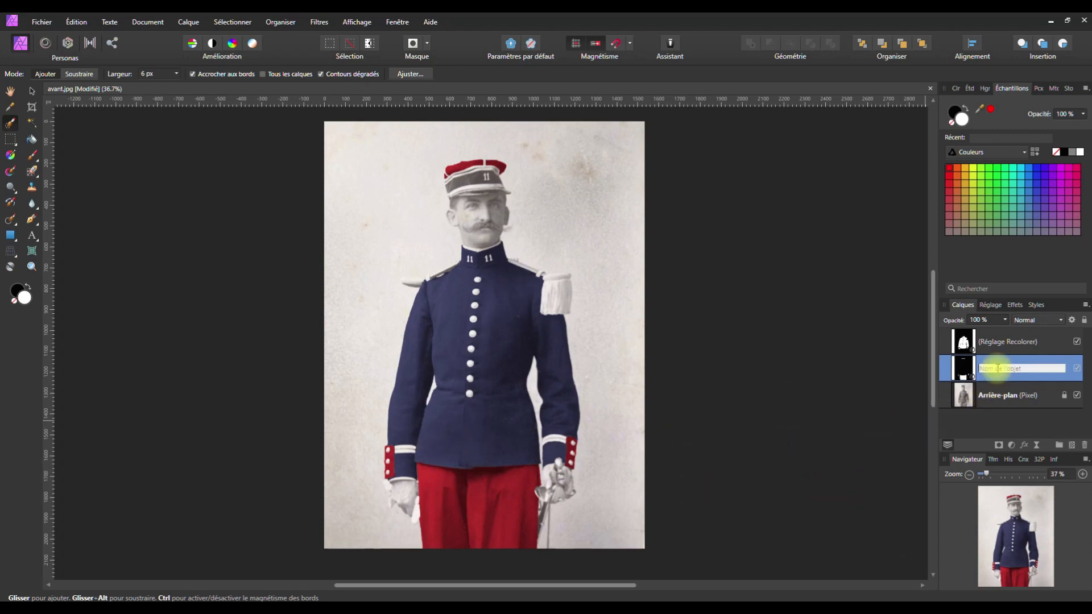
{"action": "type", "text": "Rouge"}
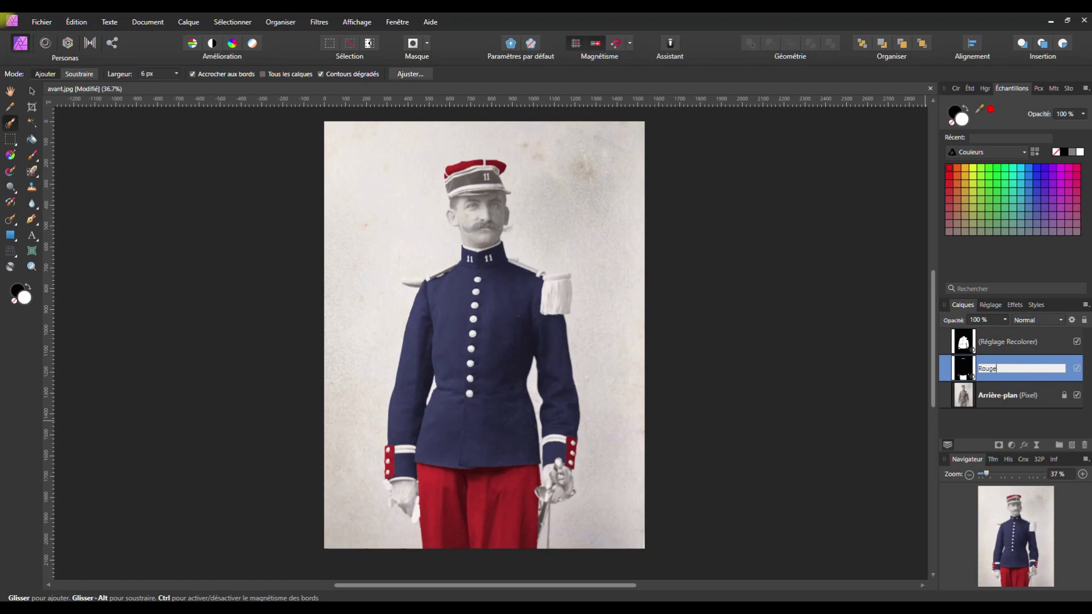
{"action": "key", "text": "Return"}
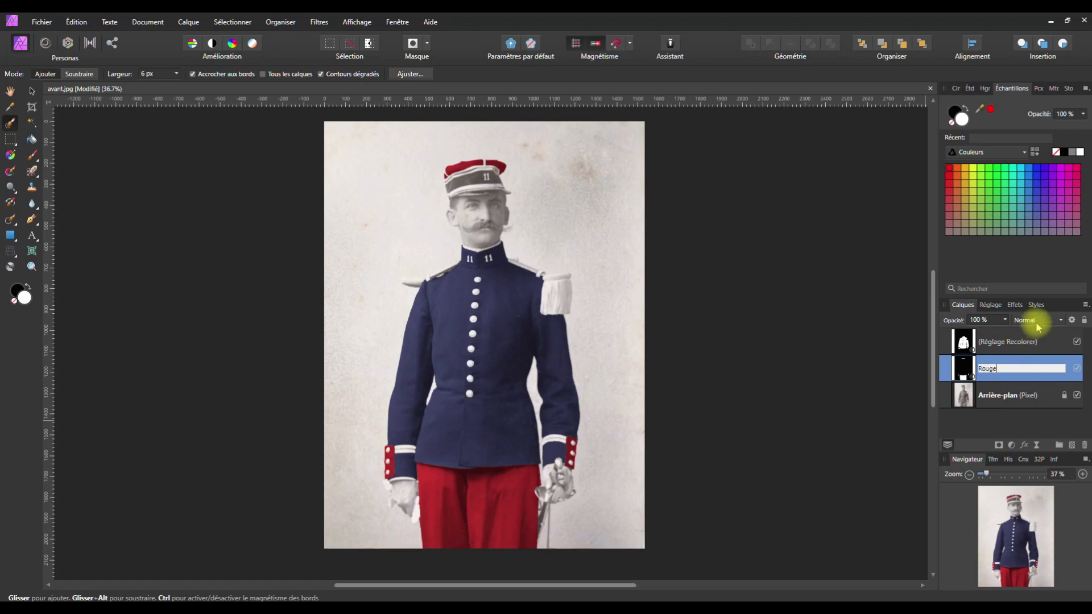
Rename the jacket's navy Recolorer layer 'Bleu veste'
{"action": "double_click", "coordinate": [963, 342]}
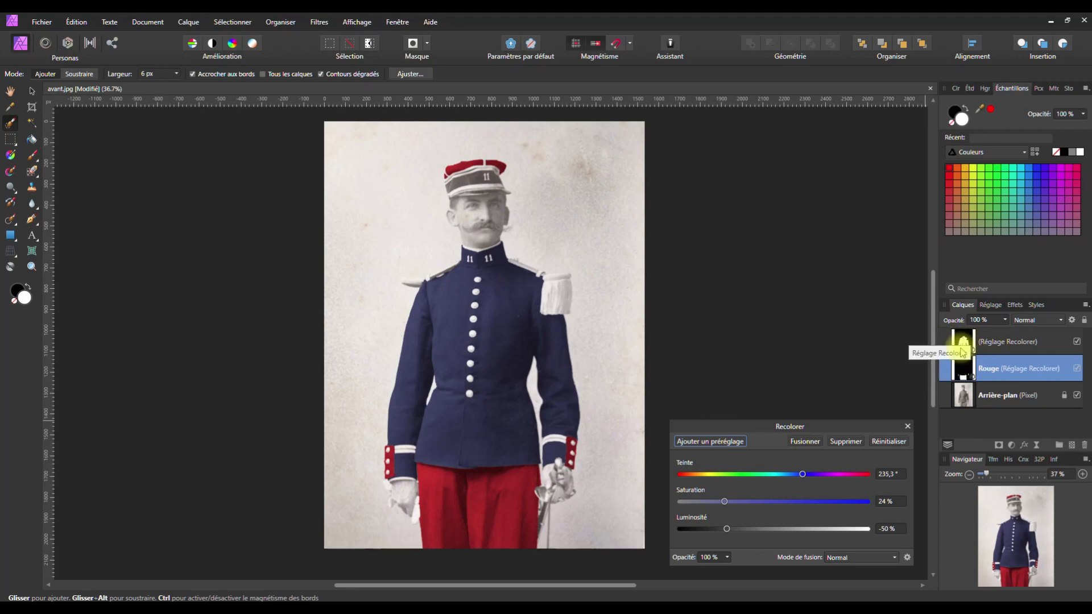
{"action": "double_click", "coordinate": [993, 345]}
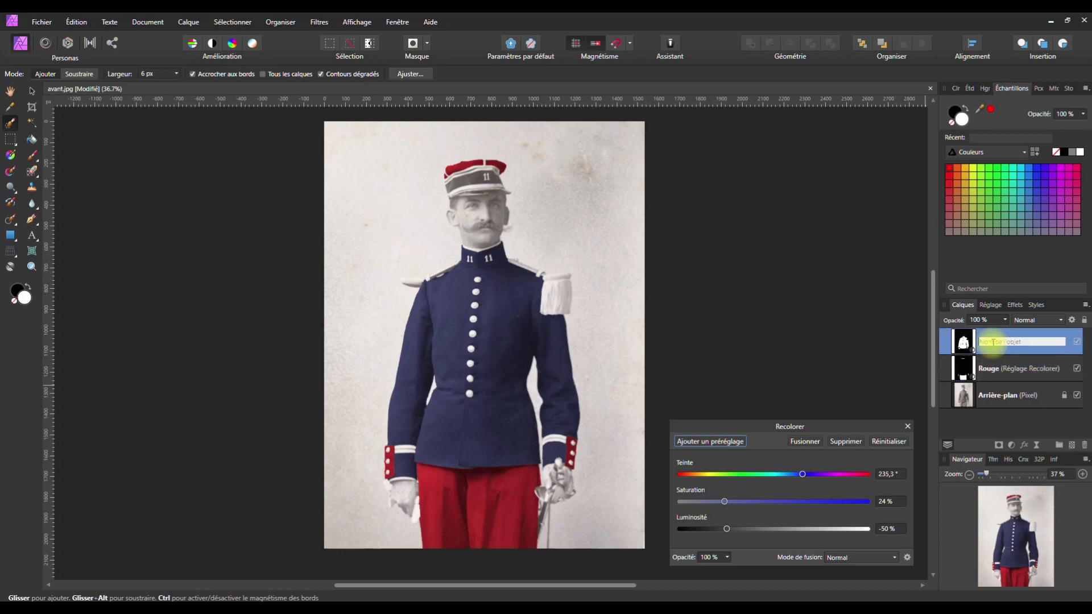
{"action": "type", "text": "Bleu veste"}
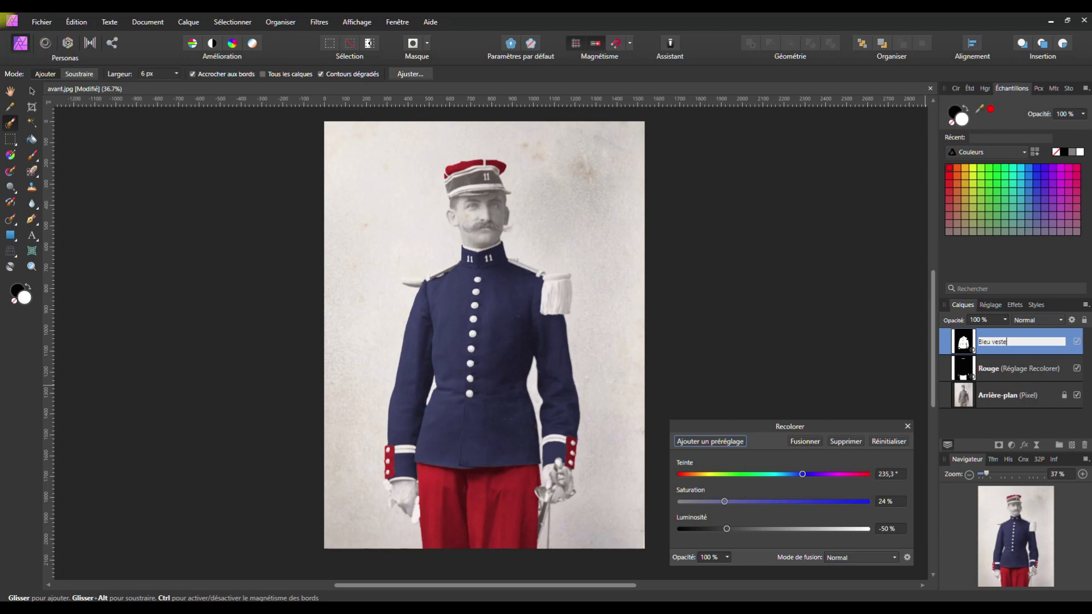
{"action": "key", "text": "Return"}
Close the Recolor settings and zoom in on the soldier's face
{"action": "left_click", "coordinate": [907, 425]}
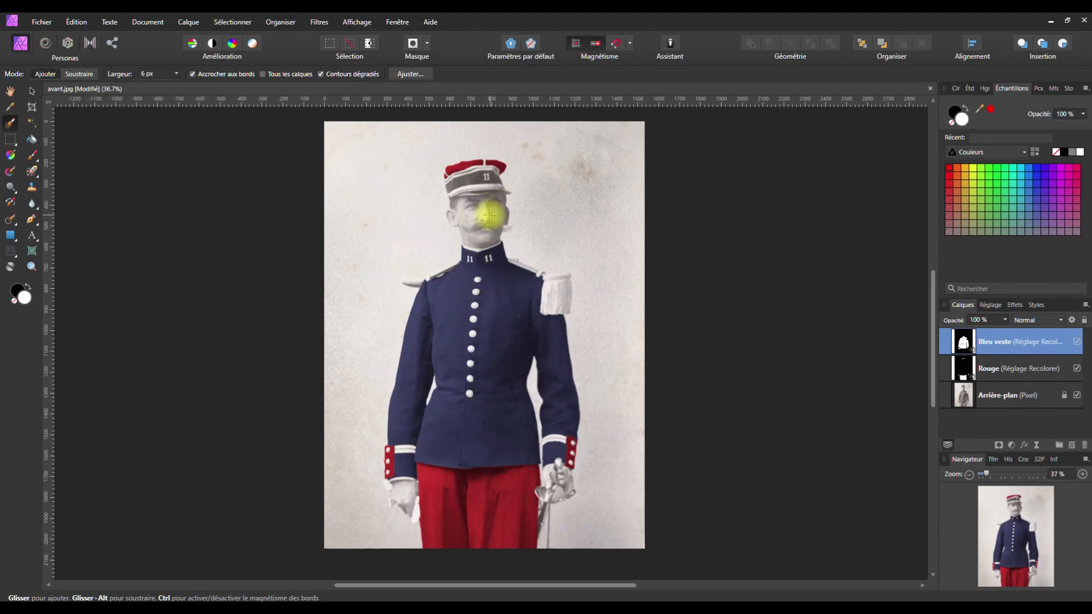
{"action": "scroll", "coordinate": [468, 214], "scroll_direction": "up", "scroll_amount": 5}
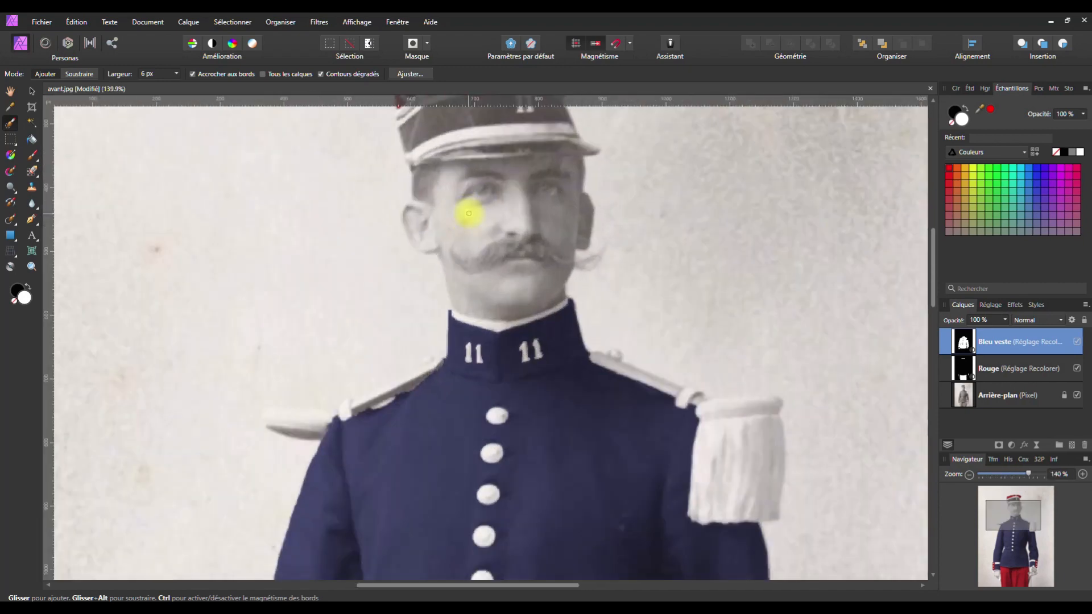
{"action": "key", "text": "space"}
{"action": "left_click_drag", "start_coordinate": [466, 195], "coordinate": [458, 282]}
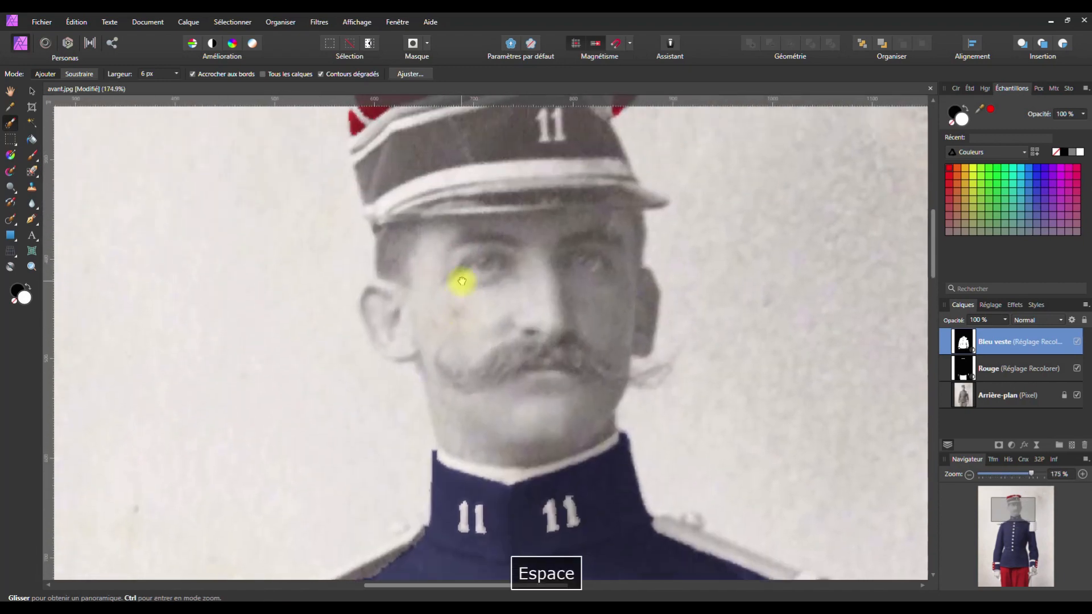
{"action": "scroll", "coordinate": [442, 271], "scroll_direction": "up", "scroll_amount": 1}
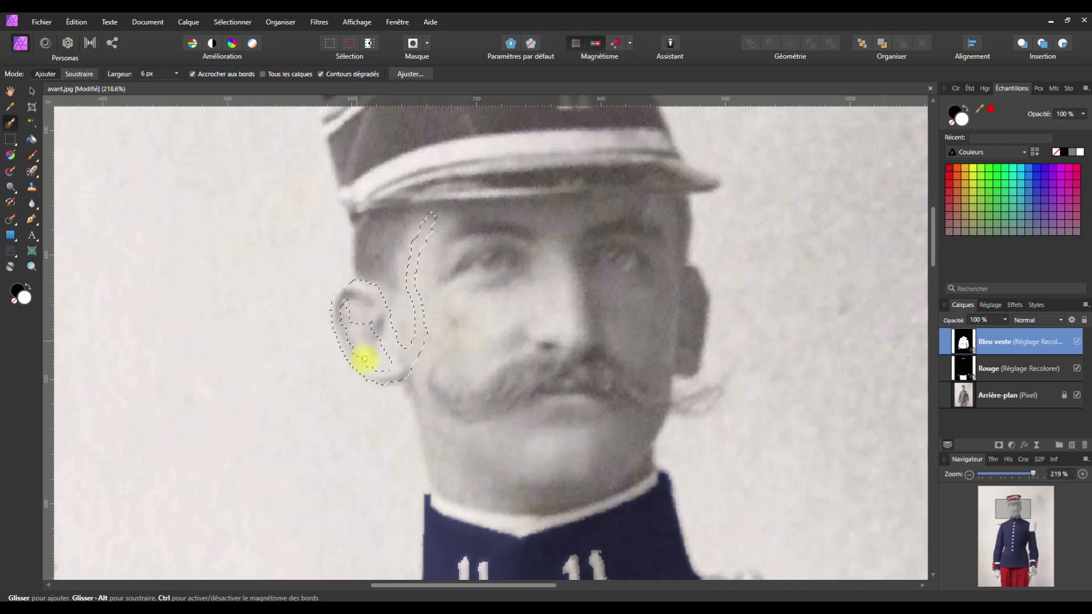
With a 40 px Selection Brush, select the ear, cap-brim line, forehead, eyes, temple and right cheek
{"action": "left_click_drag", "start_coordinate": [356, 323], "coordinate": [347, 326]}
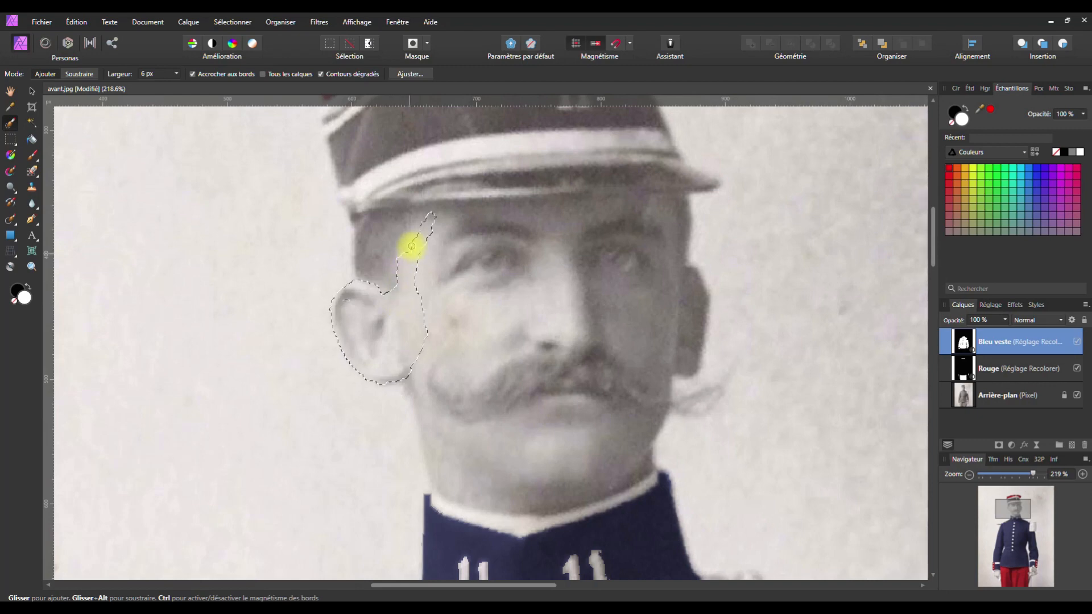
{"action": "left_click_drag", "start_coordinate": [460, 211], "coordinate": [639, 206]}
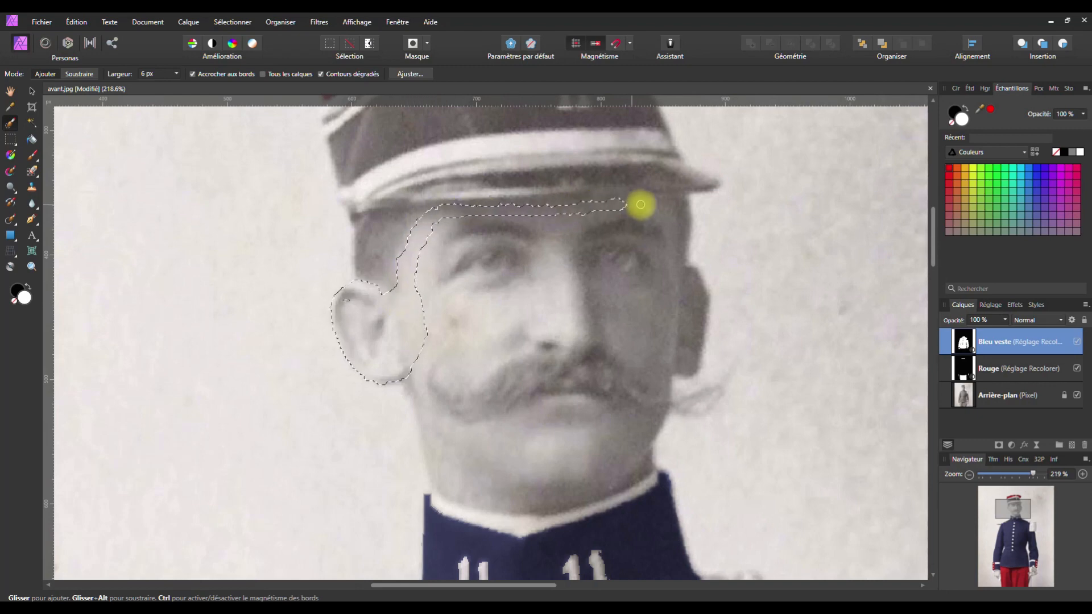
{"action": "left_click_drag", "start_coordinate": [177, 74], "coordinate": [202, 87]}
{"action": "mouse_move", "coordinate": [538, 273]}
{"action": "left_mouse_down"}
{"action": "mouse_move", "coordinate": [482, 256]}
{"action": "mouse_move", "coordinate": [560, 261]}
{"action": "mouse_move", "coordinate": [650, 239]}
{"action": "mouse_move", "coordinate": [602, 390]}
{"action": "mouse_move", "coordinate": [511, 455]}
{"action": "mouse_move", "coordinate": [487, 264]}
{"action": "mouse_move", "coordinate": [546, 390]}
{"action": "mouse_move", "coordinate": [441, 404]}
{"action": "mouse_move", "coordinate": [464, 468]}
{"action": "mouse_move", "coordinate": [536, 482]}
{"action": "mouse_move", "coordinate": [631, 427]}
{"action": "mouse_move", "coordinate": [643, 401]}
{"action": "left_mouse_up"}
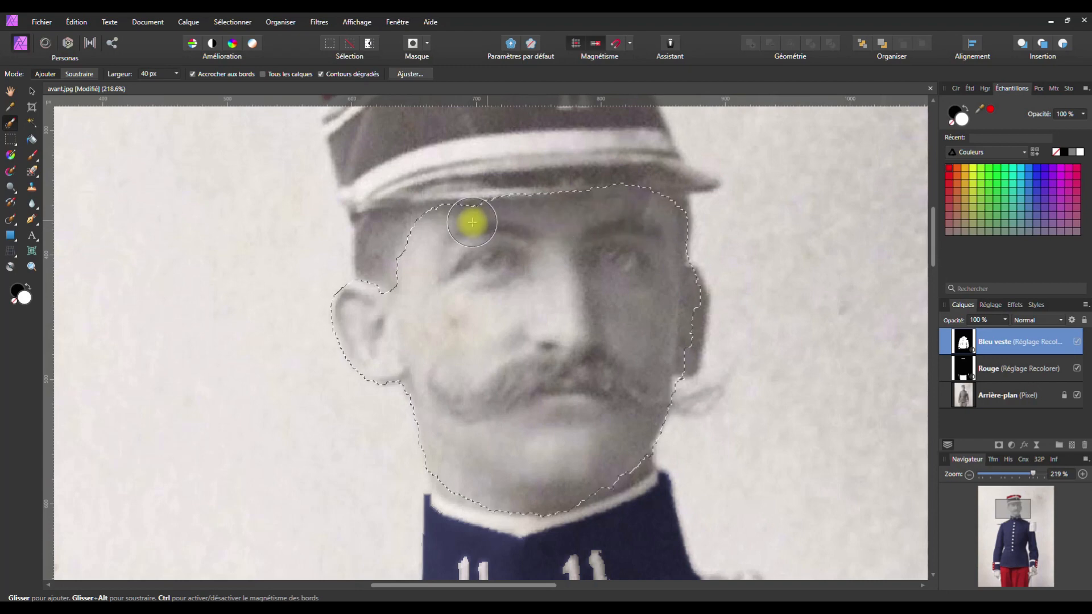
{"action": "left_click_drag", "start_coordinate": [421, 273], "coordinate": [398, 281]}
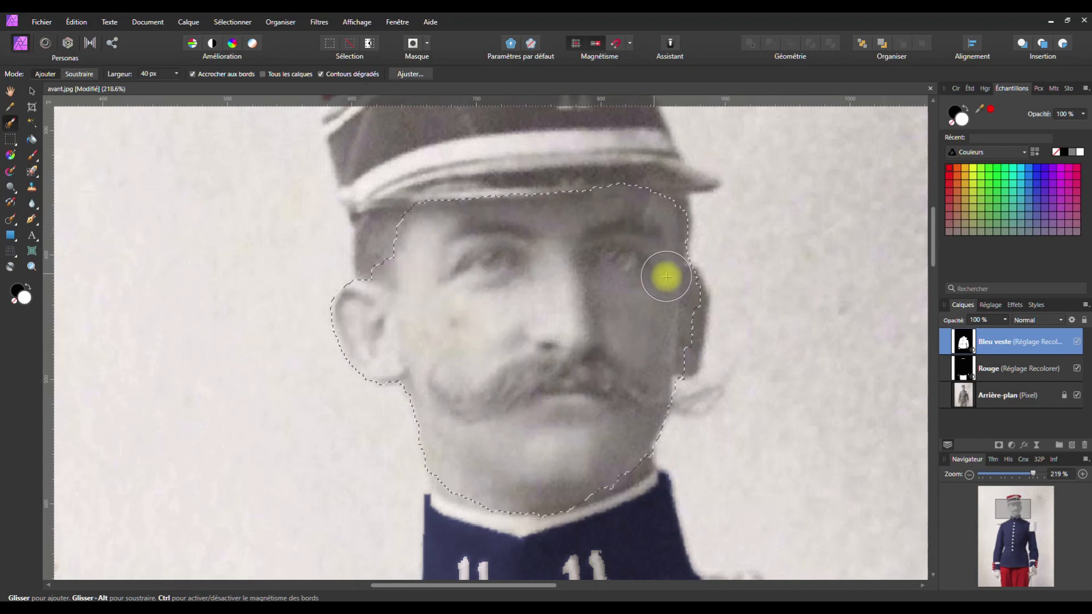
{"action": "left_click_drag", "start_coordinate": [681, 314], "coordinate": [677, 340]}
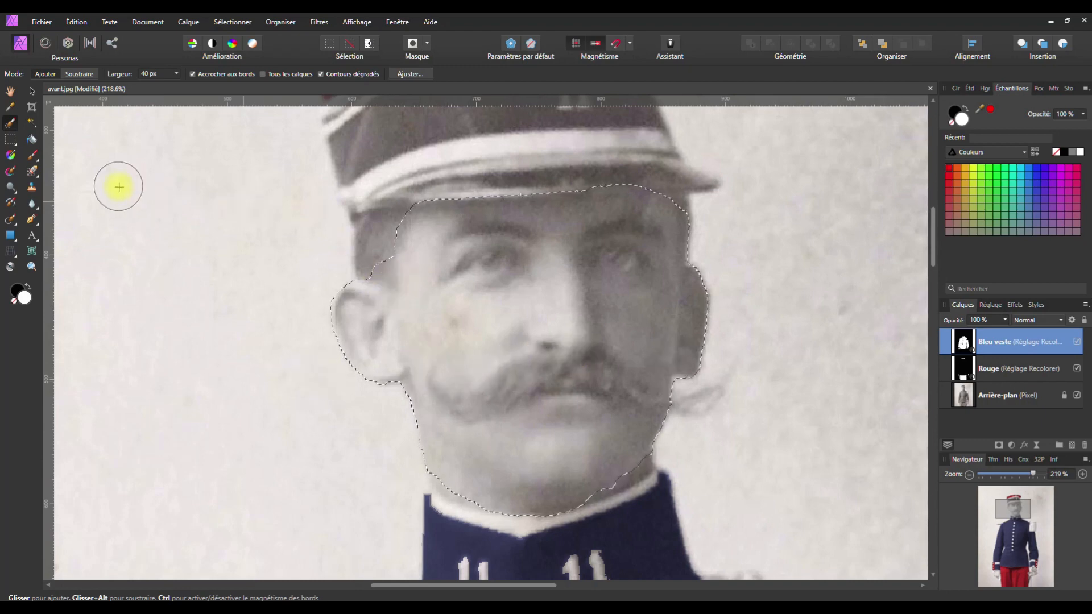
Shrink the brush to 11 px, refine the temple, brim and jaw edges, and extend down the neck to the collar
{"action": "left_click", "coordinate": [177, 74]}
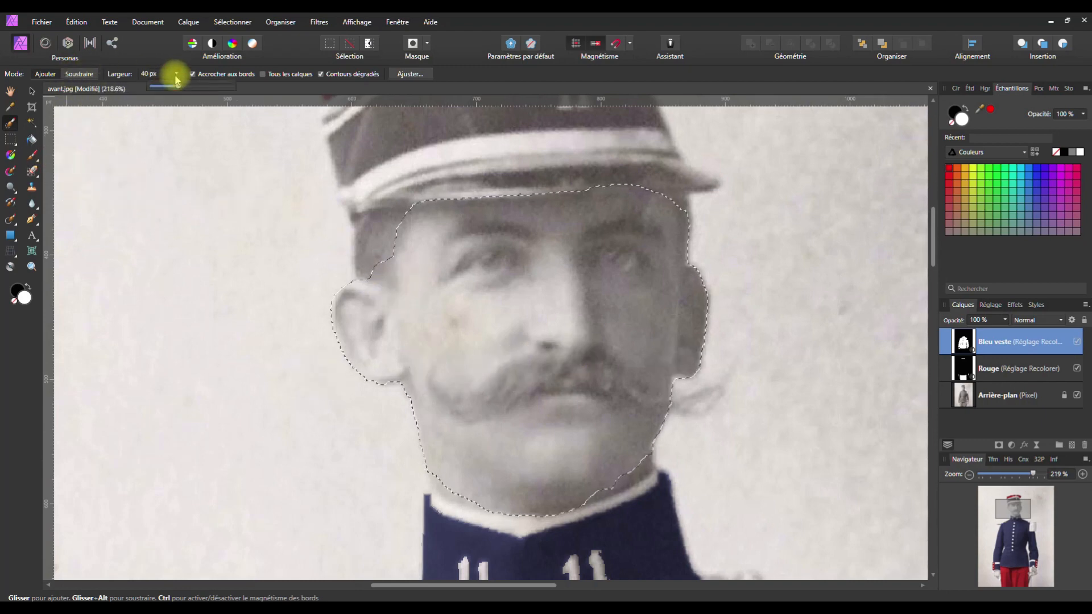
{"action": "left_click_drag", "start_coordinate": [177, 87], "coordinate": [166, 87]}
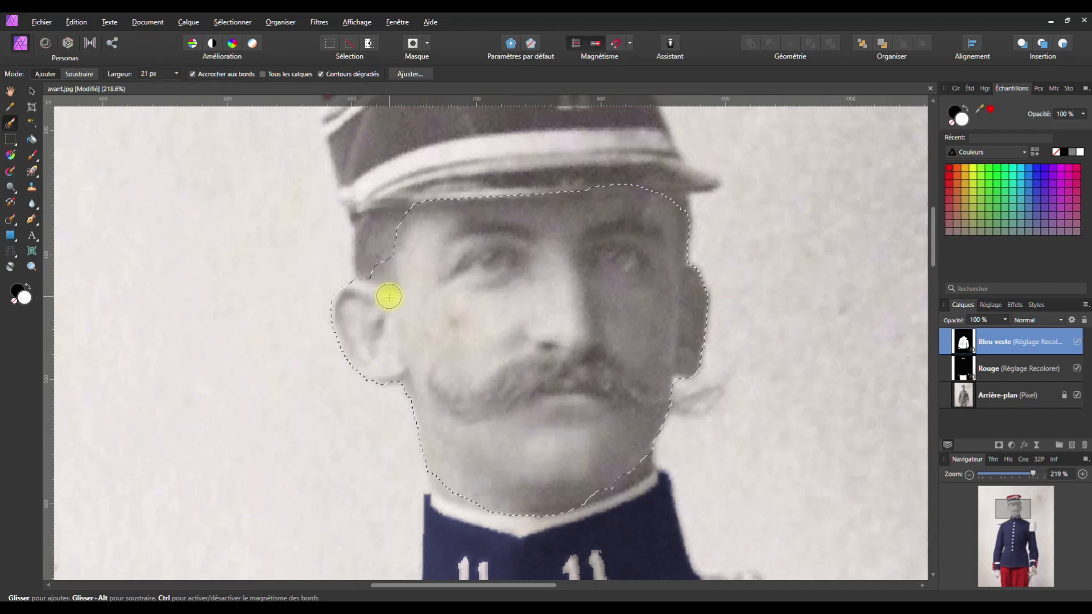
{"action": "left_click", "coordinate": [177, 74]}
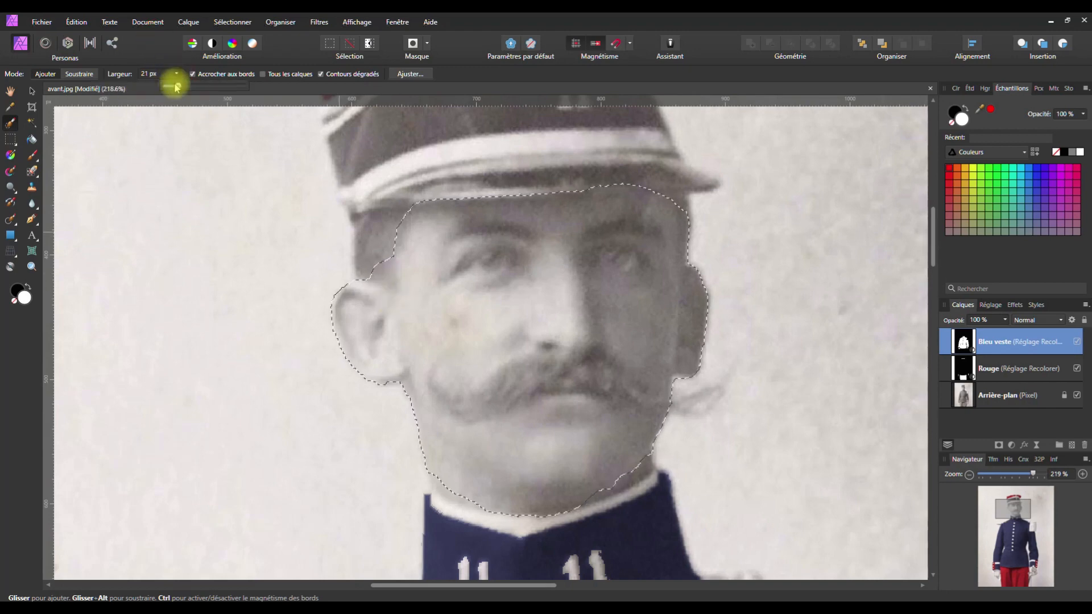
{"action": "left_click_drag", "start_coordinate": [175, 89], "coordinate": [170, 86]}
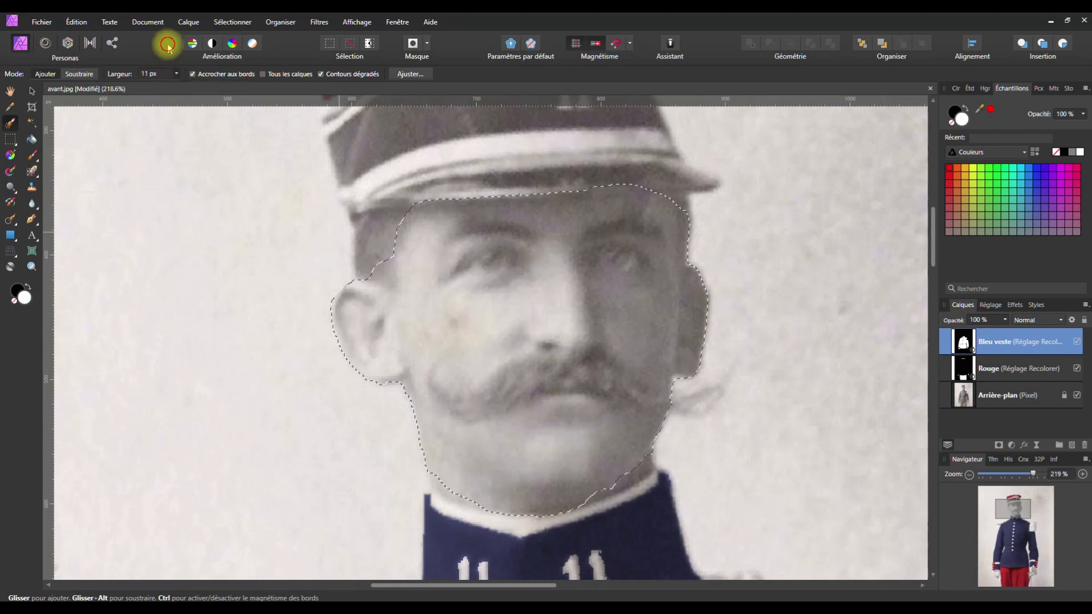
{"action": "mouse_move", "coordinate": [385, 275]}
{"action": "left_mouse_down"}
{"action": "mouse_move", "coordinate": [428, 196]}
{"action": "mouse_move", "coordinate": [659, 182]}
{"action": "left_mouse_up"}
{"action": "mouse_move", "coordinate": [444, 209]}
{"action": "left_mouse_down"}
{"action": "mouse_move", "coordinate": [674, 209]}
{"action": "mouse_move", "coordinate": [688, 215]}
{"action": "mouse_move", "coordinate": [687, 259]}
{"action": "mouse_move", "coordinate": [687, 204]}
{"action": "mouse_move", "coordinate": [686, 252]}
{"action": "mouse_move", "coordinate": [684, 206]}
{"action": "left_mouse_up"}
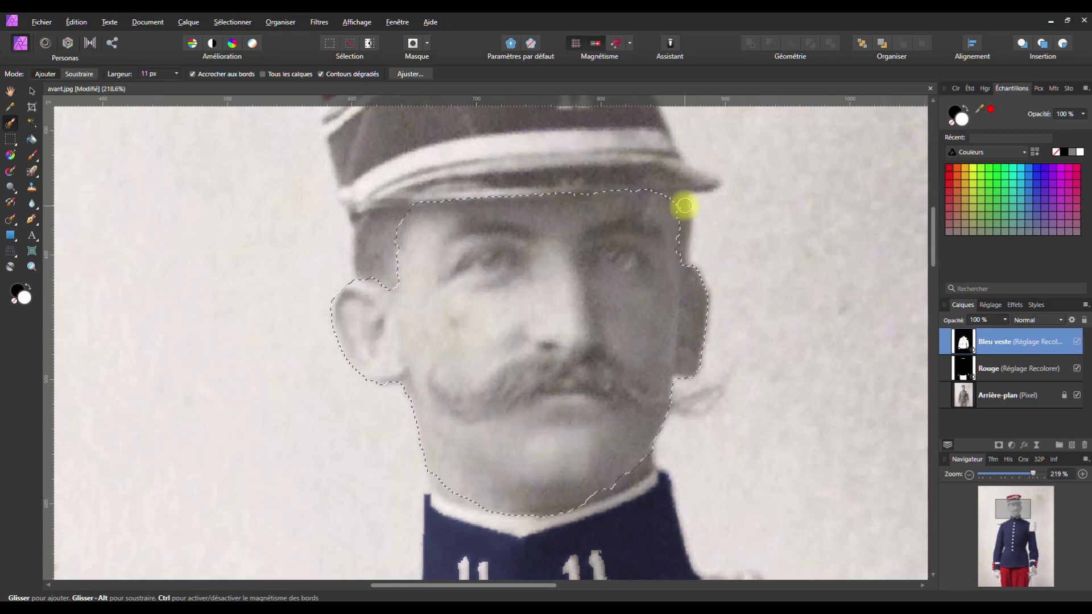
{"action": "mouse_move", "coordinate": [687, 392]}
{"action": "left_mouse_down"}
{"action": "mouse_move", "coordinate": [690, 415]}
{"action": "mouse_move", "coordinate": [677, 383]}
{"action": "left_mouse_up"}
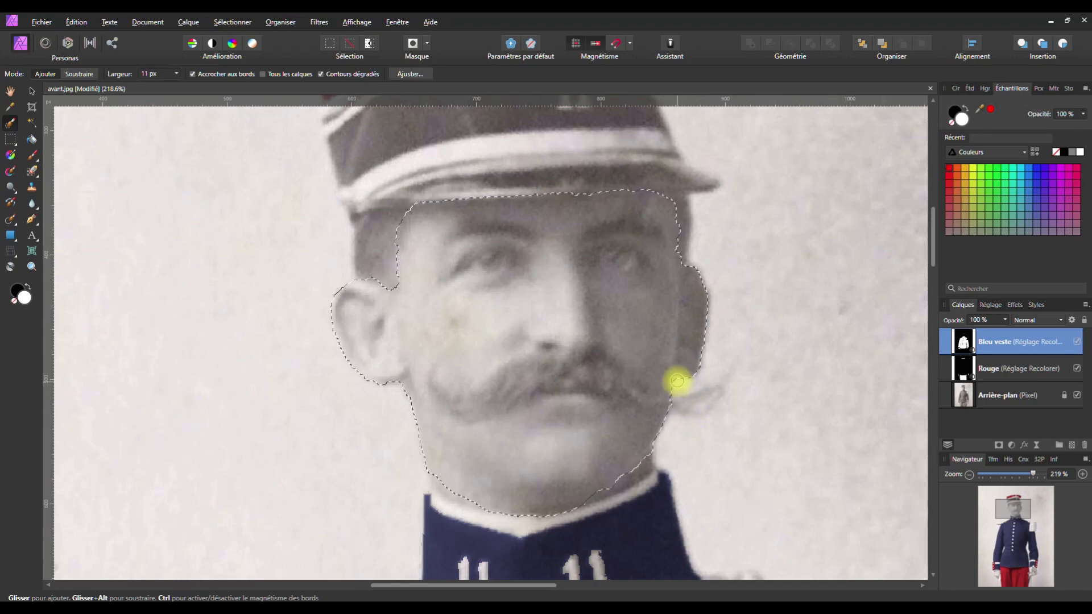
{"action": "left_click_drag", "start_coordinate": [656, 443], "coordinate": [609, 482]}
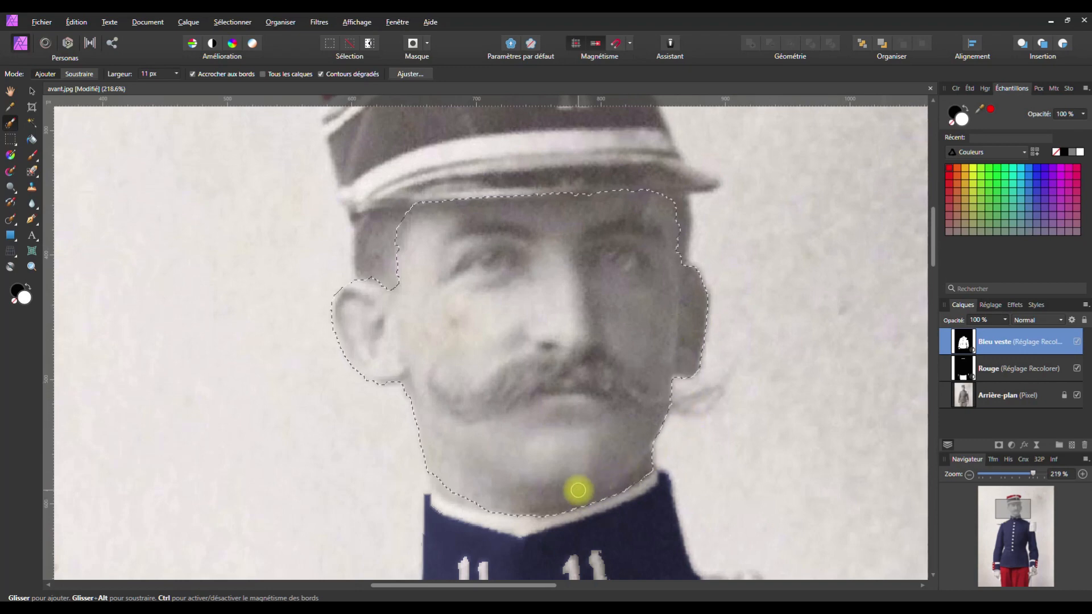
{"action": "left_click_drag", "start_coordinate": [425, 467], "coordinate": [436, 478]}
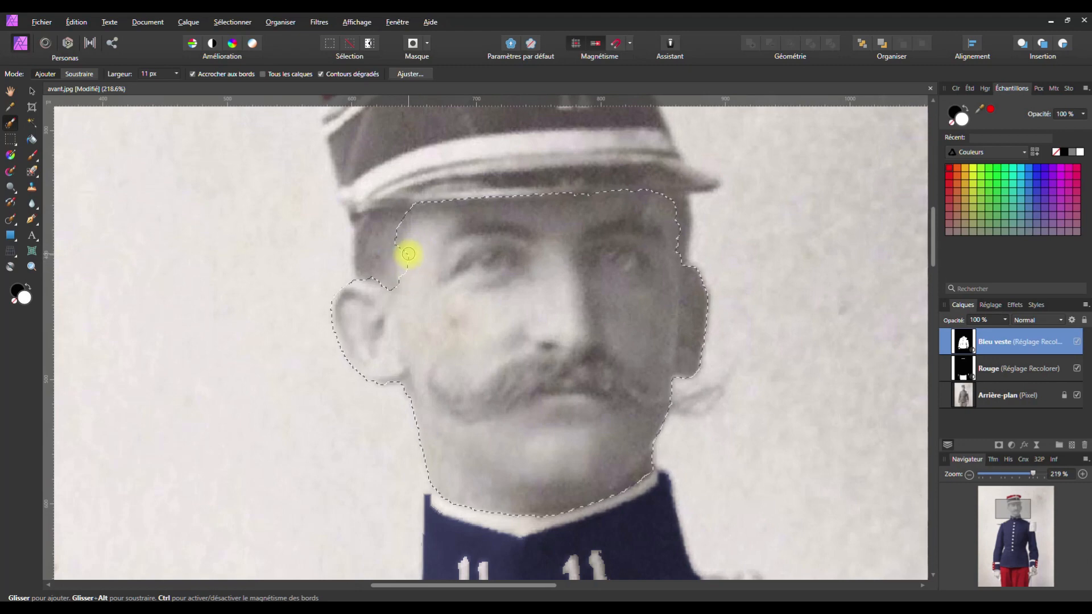
{"action": "left_click_drag", "start_coordinate": [404, 258], "coordinate": [399, 273]}
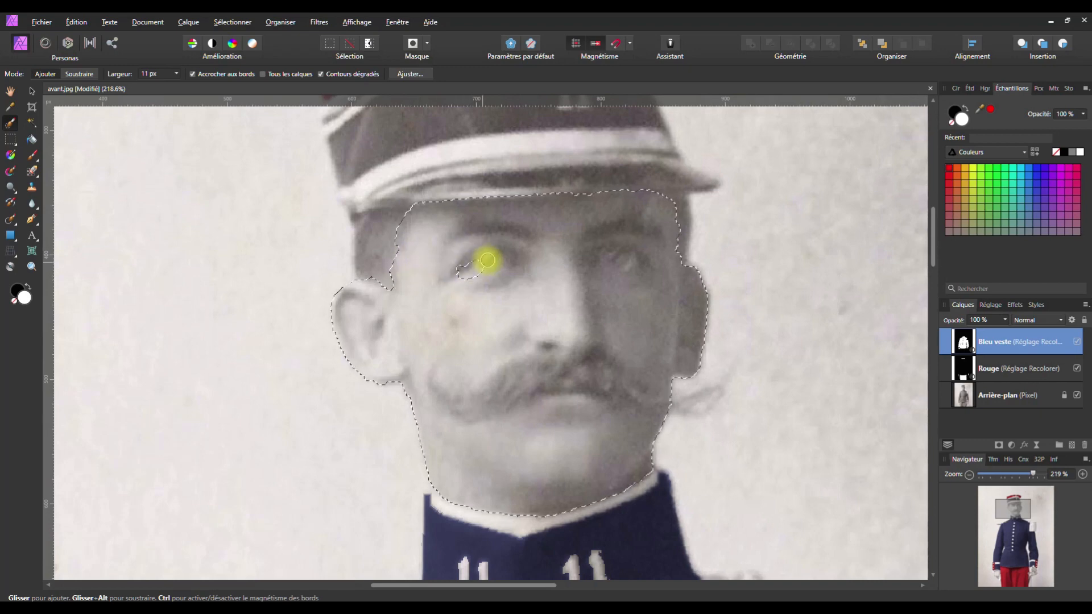
Subtract both eyes and the left eyebrow from the face selection
{"action": "mouse_move", "coordinate": [500, 265]}
{"action": "left_mouse_down"}
{"action": "mouse_move", "coordinate": [463, 268]}
{"action": "mouse_move", "coordinate": [476, 265]}
{"action": "left_mouse_up"}
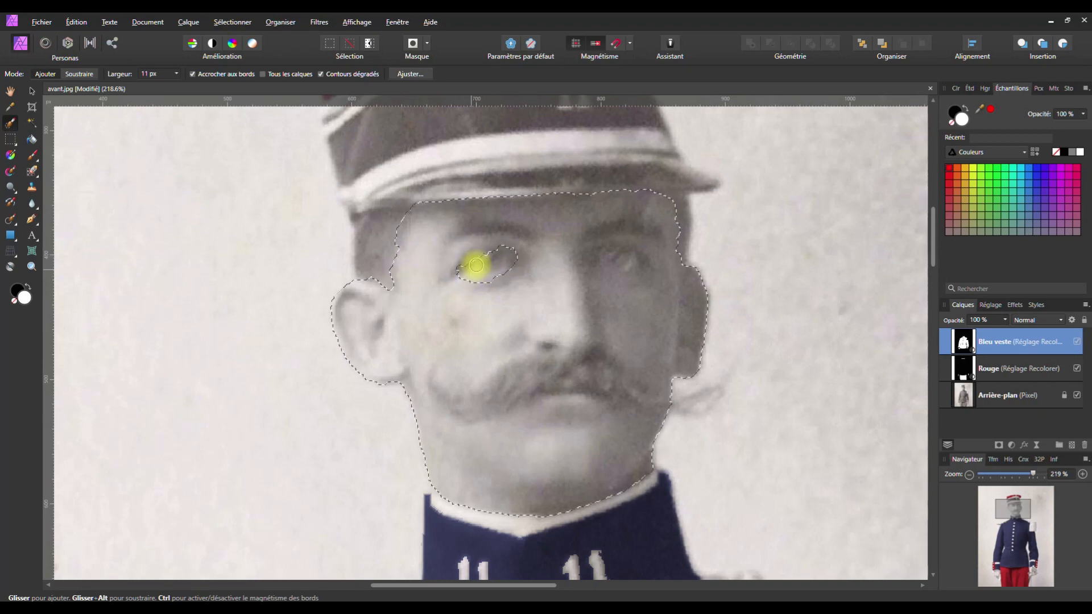
{"action": "mouse_move", "coordinate": [597, 256]}
{"action": "left_mouse_down"}
{"action": "mouse_move", "coordinate": [641, 265]}
{"action": "mouse_move", "coordinate": [604, 254]}
{"action": "mouse_move", "coordinate": [641, 262]}
{"action": "left_mouse_up"}
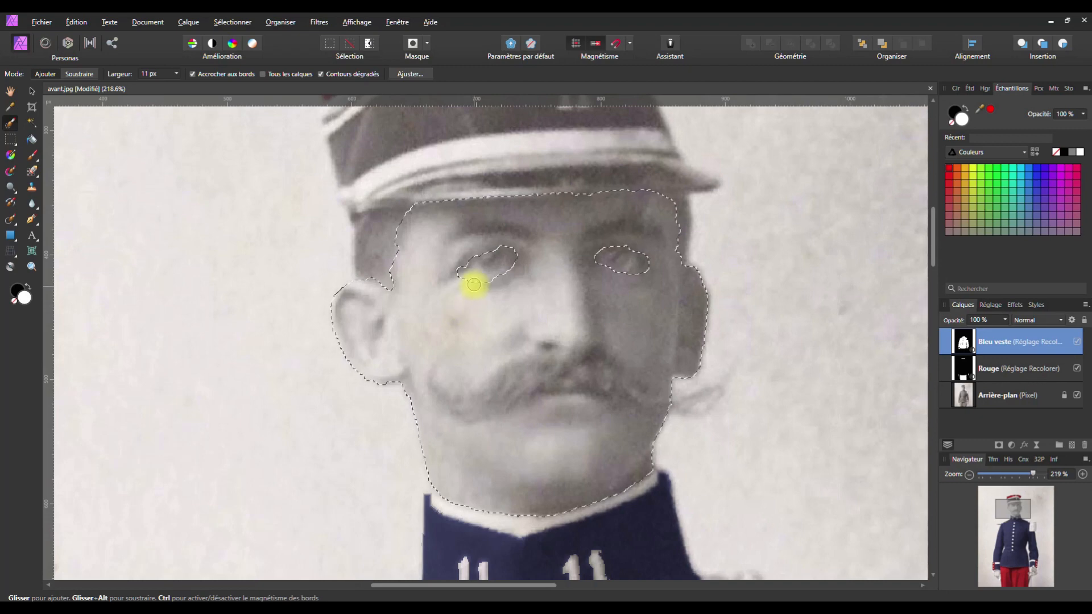
{"action": "left_click_drag", "start_coordinate": [498, 278], "coordinate": [513, 279]}
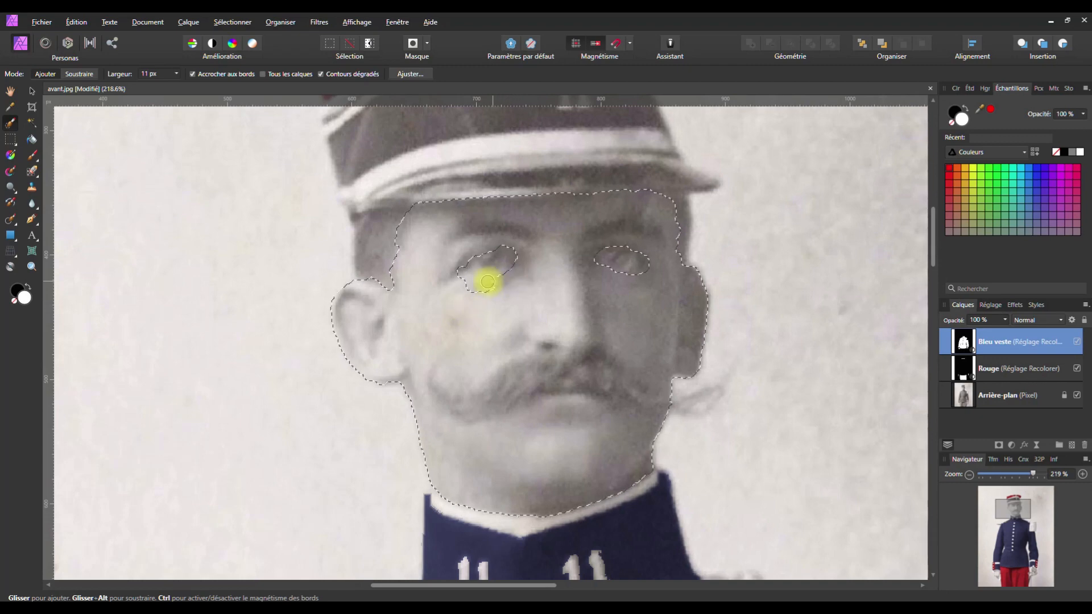
{"action": "left_click_drag", "start_coordinate": [477, 265], "coordinate": [477, 262]}
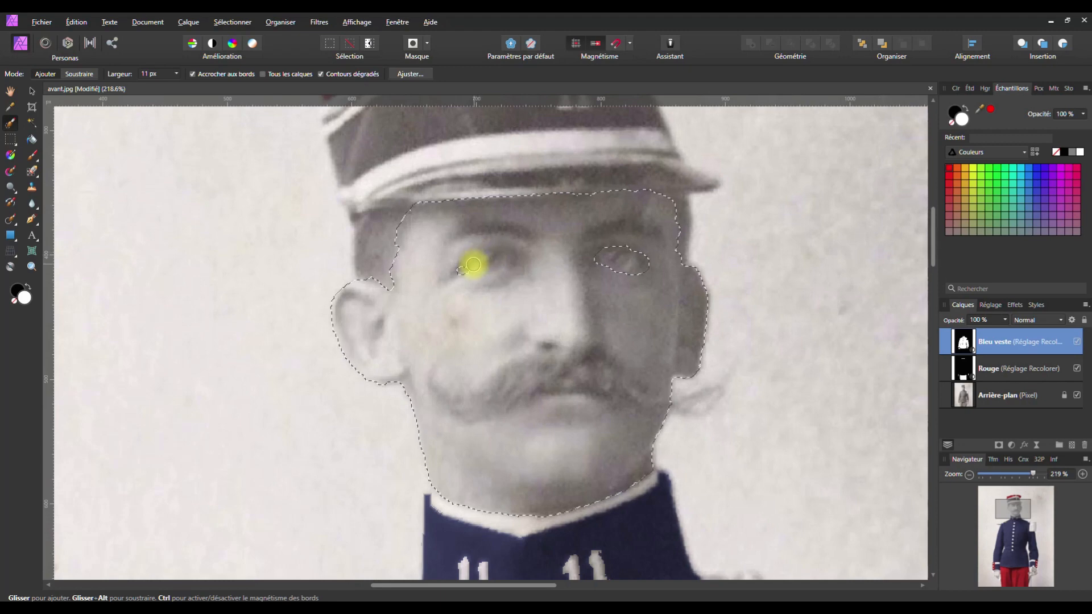
{"action": "mouse_move", "coordinate": [480, 256]}
{"action": "left_mouse_down"}
{"action": "mouse_move", "coordinate": [512, 251]}
{"action": "mouse_move", "coordinate": [475, 265]}
{"action": "left_mouse_up"}
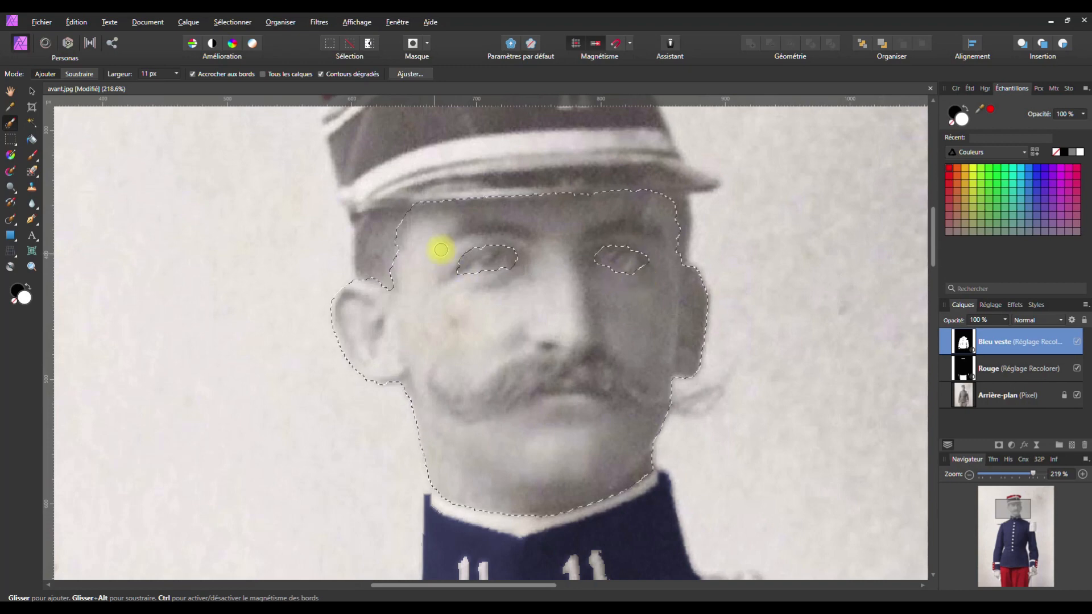
{"action": "left_click_drag", "start_coordinate": [458, 236], "coordinate": [655, 233]}
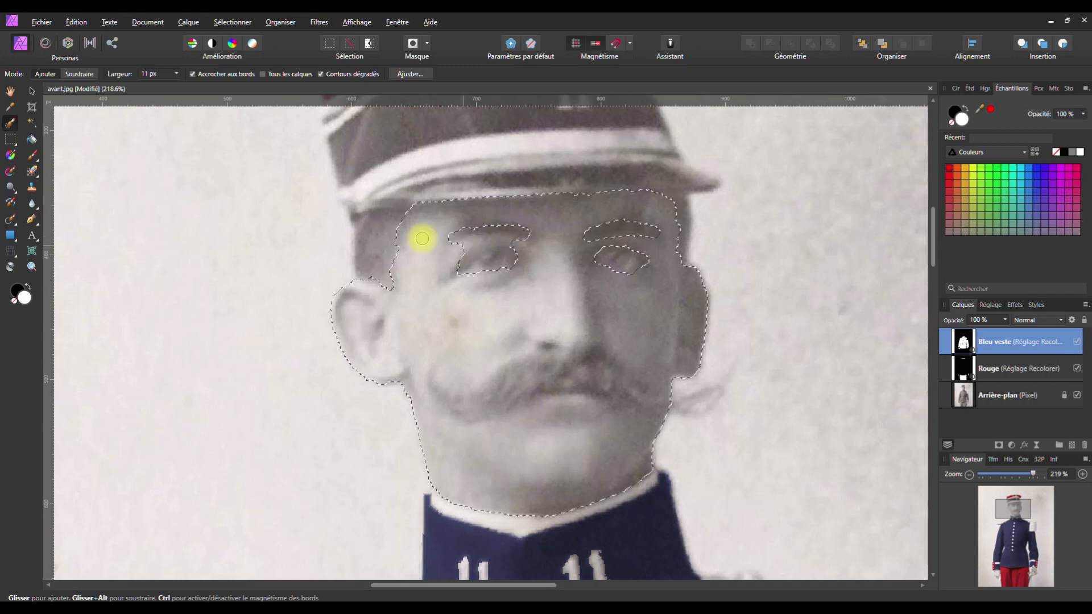
With a 6 px brush, keep the skin above the eye and exclude the moustache and right eye corner
{"action": "left_click", "coordinate": [176, 74]}
{"action": "left_click_drag", "start_coordinate": [174, 85], "coordinate": [172, 86]}
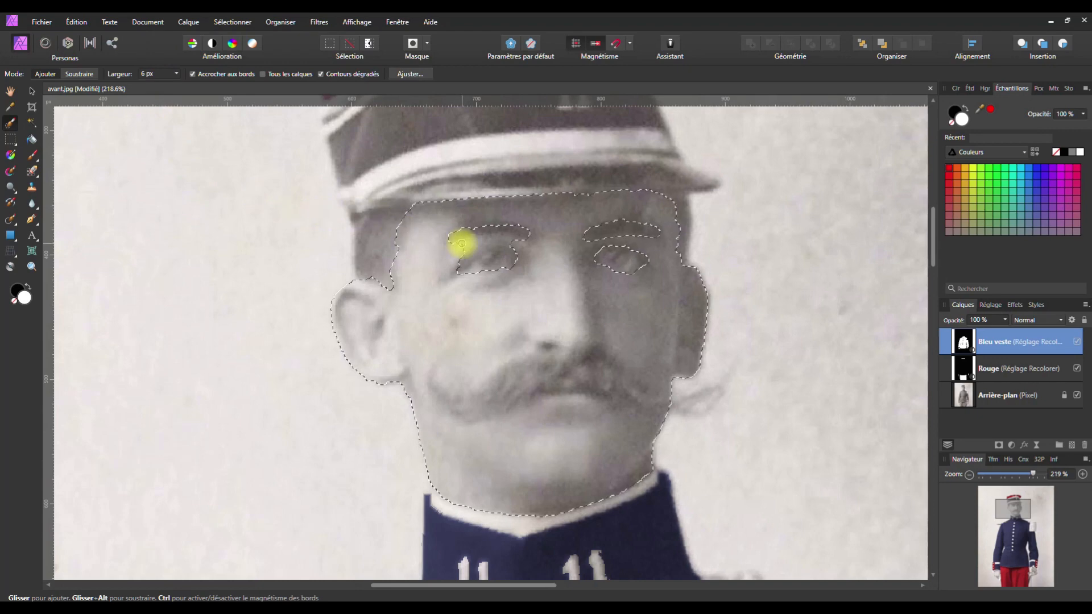
{"action": "left_click_drag", "start_coordinate": [473, 244], "coordinate": [512, 239]}
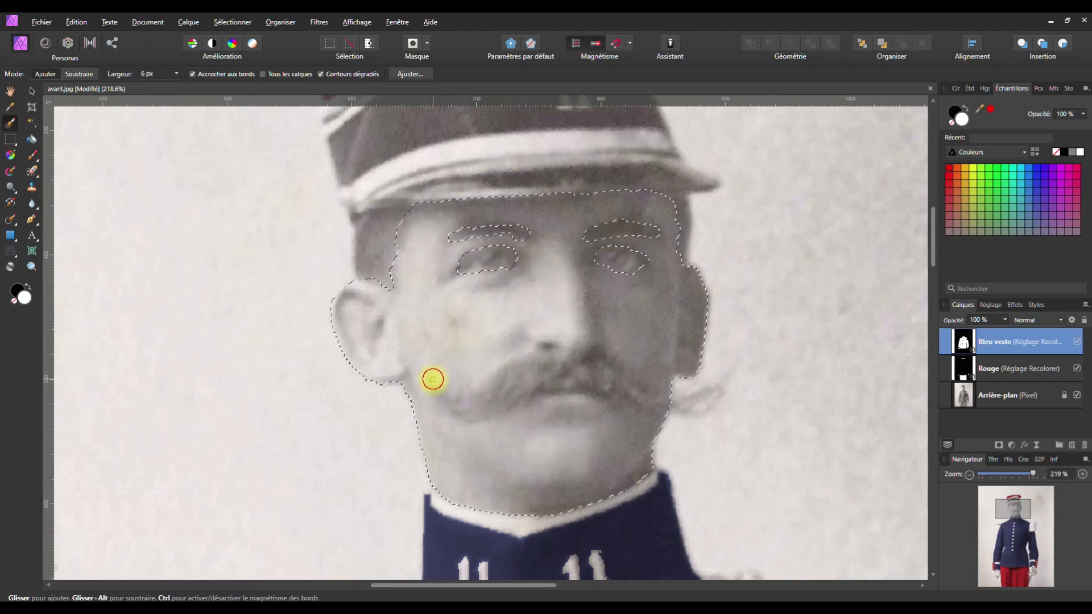
{"action": "mouse_move", "coordinate": [552, 366]}
{"action": "left_mouse_down"}
{"action": "mouse_move", "coordinate": [555, 381]}
{"action": "mouse_move", "coordinate": [546, 361]}
{"action": "mouse_move", "coordinate": [509, 369]}
{"action": "left_mouse_up"}
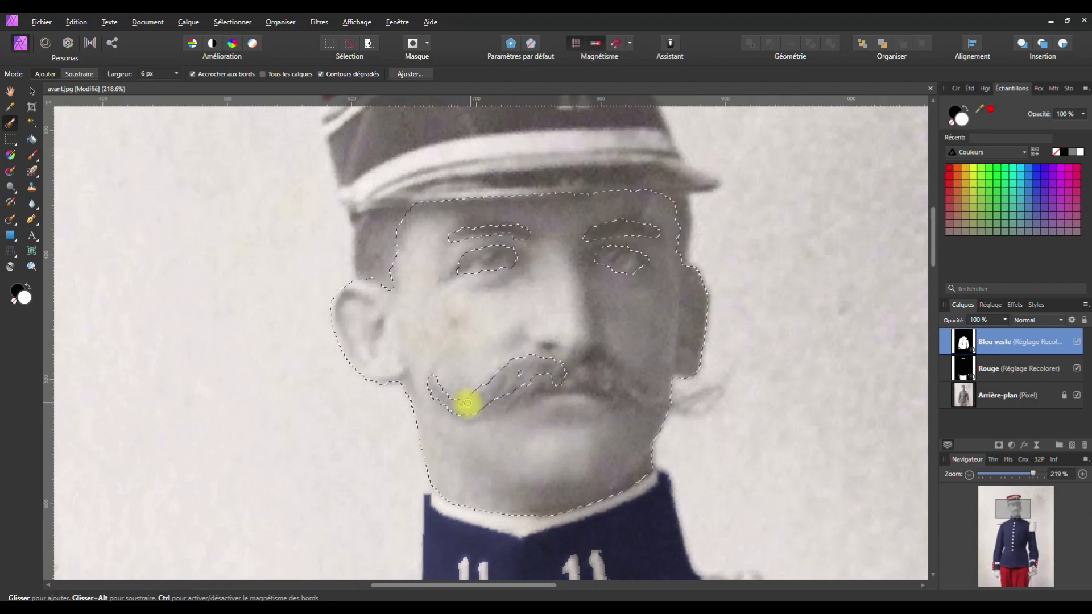
{"action": "mouse_move", "coordinate": [455, 405]}
{"action": "left_mouse_down"}
{"action": "mouse_move", "coordinate": [552, 380]}
{"action": "mouse_move", "coordinate": [514, 377]}
{"action": "mouse_move", "coordinate": [580, 380]}
{"action": "mouse_move", "coordinate": [592, 364]}
{"action": "mouse_move", "coordinate": [577, 380]}
{"action": "mouse_move", "coordinate": [669, 406]}
{"action": "mouse_move", "coordinate": [596, 371]}
{"action": "mouse_move", "coordinate": [617, 392]}
{"action": "mouse_move", "coordinate": [599, 385]}
{"action": "mouse_move", "coordinate": [652, 407]}
{"action": "mouse_move", "coordinate": [543, 386]}
{"action": "left_mouse_up"}
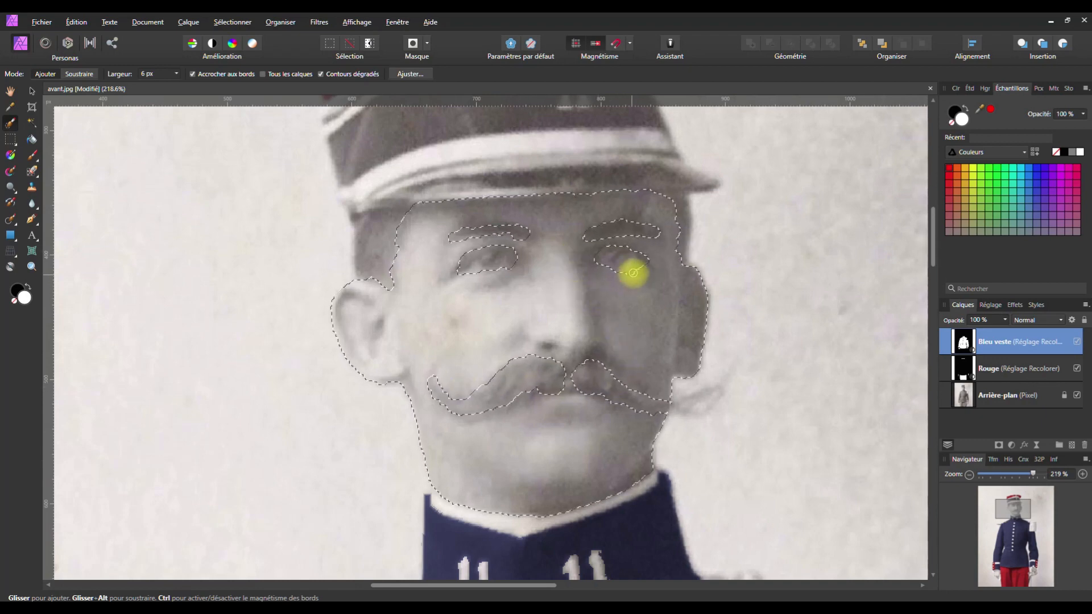
{"action": "left_click_drag", "start_coordinate": [644, 267], "coordinate": [646, 259]}
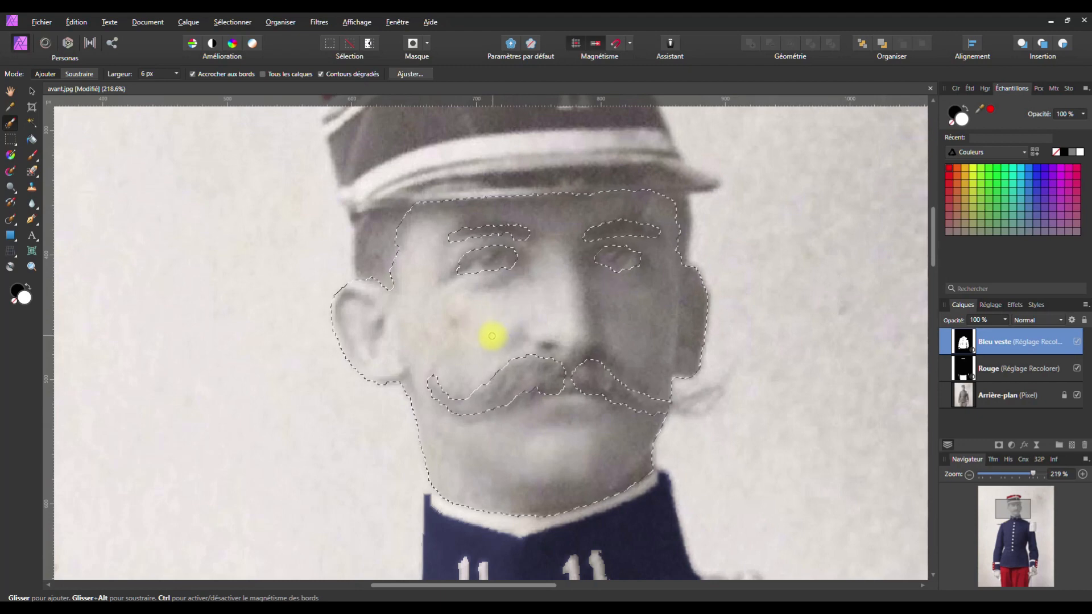
Pan to the hand gripping the sword hilt and start selecting it up toward the cuff
{"action": "key", "text": "space"}
{"action": "left_click_drag", "start_coordinate": [493, 368], "coordinate": [443, 171]}
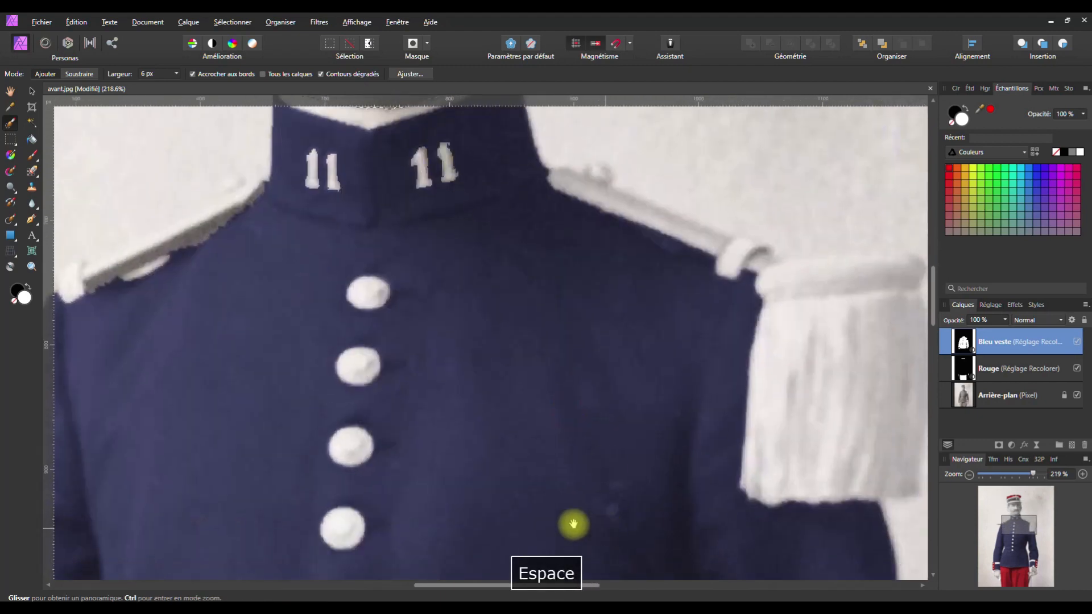
{"action": "left_click_drag", "start_coordinate": [495, 336], "coordinate": [585, 596]}
{"action": "left_click_drag", "start_coordinate": [546, 472], "coordinate": [424, 246]}
{"action": "mouse_move", "coordinate": [680, 572]}
{"action": "left_mouse_down"}
{"action": "mouse_move", "coordinate": [545, 289]}
{"action": "mouse_move", "coordinate": [523, 310]}
{"action": "mouse_move", "coordinate": [516, 487]}
{"action": "mouse_move", "coordinate": [370, 148]}
{"action": "mouse_move", "coordinate": [451, 146]}
{"action": "mouse_move", "coordinate": [526, 332]}
{"action": "mouse_move", "coordinate": [538, 401]}
{"action": "mouse_move", "coordinate": [512, 313]}
{"action": "mouse_move", "coordinate": [551, 309]}
{"action": "left_mouse_up"}
{"action": "mouse_move", "coordinate": [583, 271]}
{"action": "left_mouse_down"}
{"action": "mouse_move", "coordinate": [526, 304]}
{"action": "mouse_move", "coordinate": [528, 380]}
{"action": "mouse_move", "coordinate": [551, 413]}
{"action": "mouse_move", "coordinate": [573, 382]}
{"action": "mouse_move", "coordinate": [561, 332]}
{"action": "mouse_move", "coordinate": [576, 286]}
{"action": "mouse_move", "coordinate": [563, 287]}
{"action": "mouse_move", "coordinate": [537, 333]}
{"action": "mouse_move", "coordinate": [543, 369]}
{"action": "left_mouse_up"}
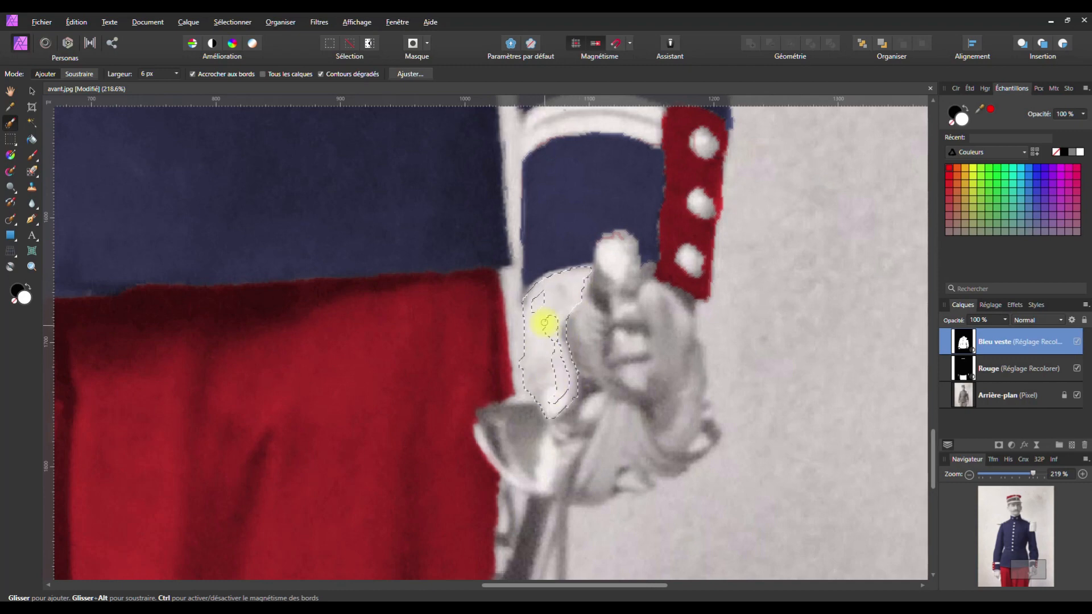
{"action": "mouse_move", "coordinate": [554, 398]}
{"action": "left_mouse_down"}
{"action": "mouse_move", "coordinate": [541, 317]}
{"action": "mouse_move", "coordinate": [552, 325]}
{"action": "mouse_move", "coordinate": [550, 308]}
{"action": "mouse_move", "coordinate": [537, 311]}
{"action": "mouse_move", "coordinate": [530, 295]}
{"action": "mouse_move", "coordinate": [587, 283]}
{"action": "left_mouse_up"}
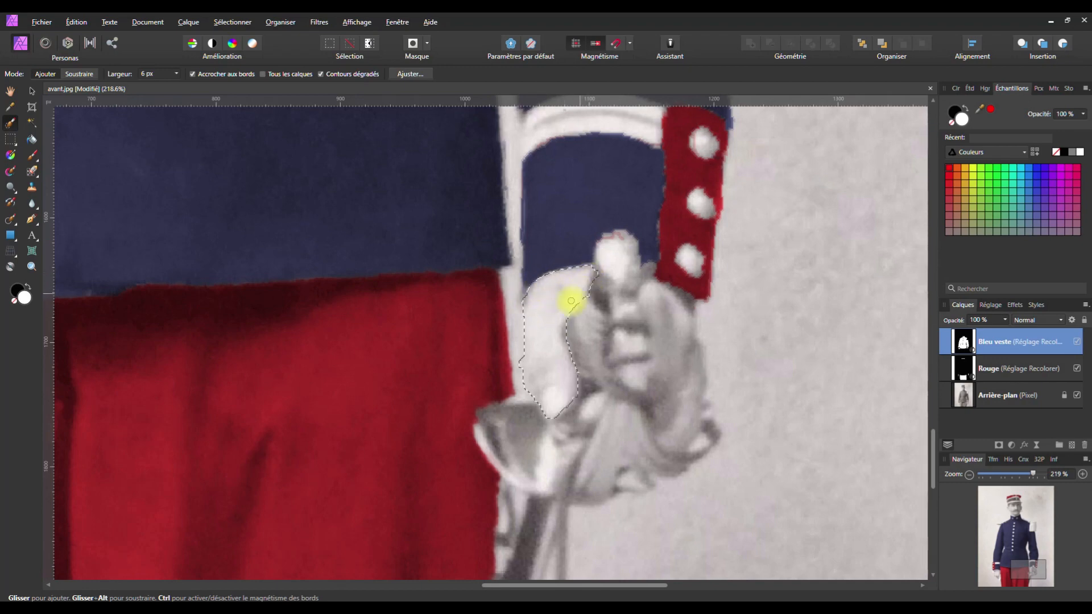
{"action": "key", "text": "space"}
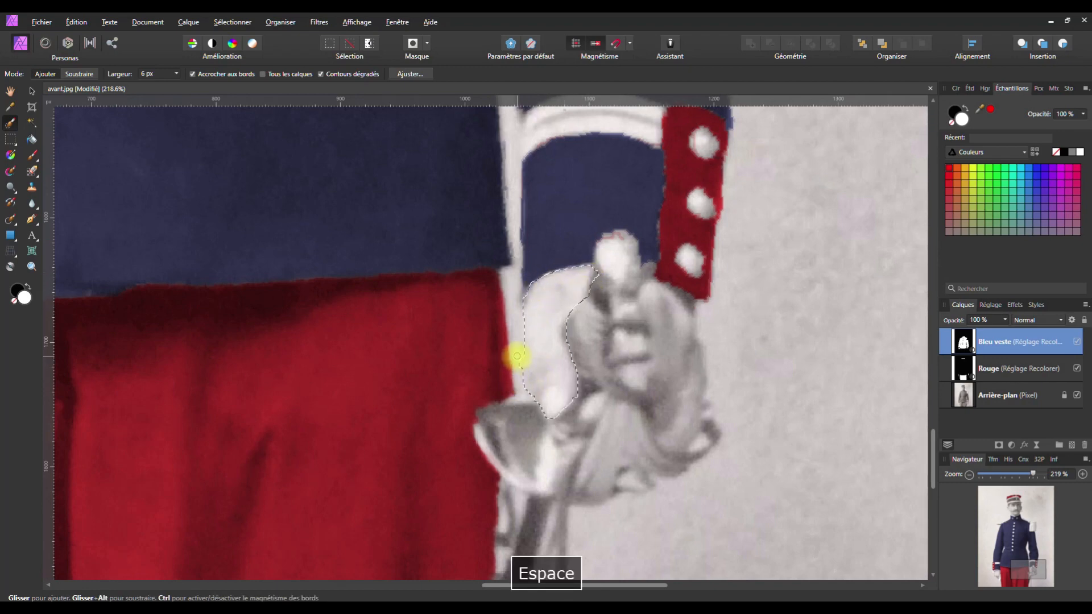
{"action": "left_click", "coordinate": [518, 363]}
Trim the hand selection's left edge and fill in its right side and inner gaps
{"action": "left_click_drag", "start_coordinate": [520, 375], "coordinate": [518, 357]}
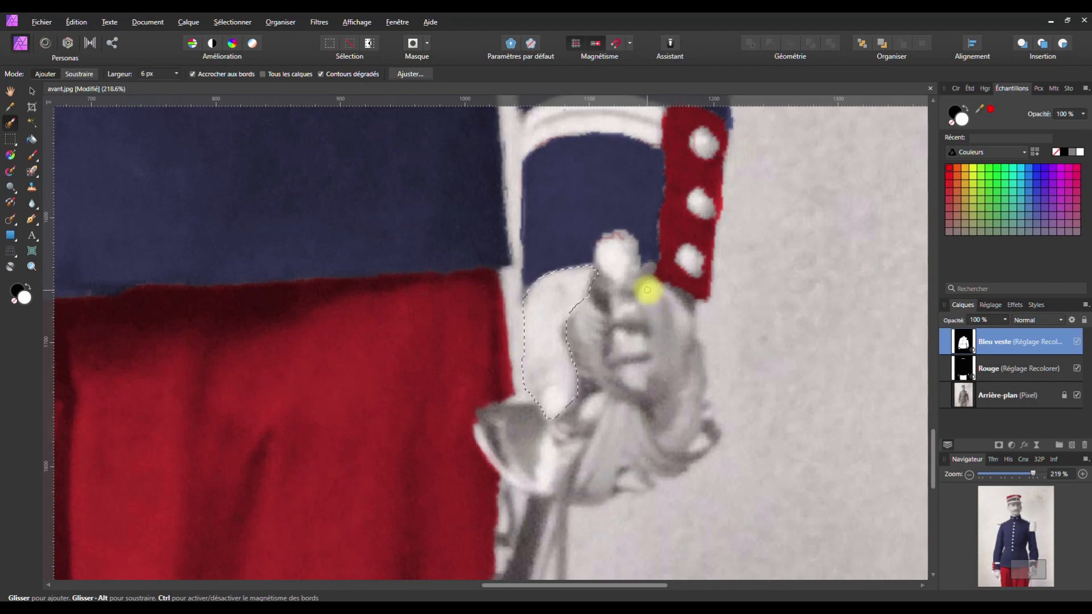
{"action": "mouse_move", "coordinate": [647, 292]}
{"action": "left_mouse_down"}
{"action": "mouse_move", "coordinate": [694, 366]}
{"action": "mouse_move", "coordinate": [690, 411]}
{"action": "mouse_move", "coordinate": [674, 433]}
{"action": "mouse_move", "coordinate": [653, 312]}
{"action": "left_mouse_up"}
{"action": "left_click_drag", "start_coordinate": [664, 400], "coordinate": [668, 429]}
{"action": "mouse_move", "coordinate": [655, 370]}
{"action": "left_mouse_down"}
{"action": "mouse_move", "coordinate": [670, 316]}
{"action": "mouse_move", "coordinate": [677, 381]}
{"action": "mouse_move", "coordinate": [668, 305]}
{"action": "mouse_move", "coordinate": [684, 365]}
{"action": "mouse_move", "coordinate": [677, 423]}
{"action": "mouse_move", "coordinate": [693, 429]}
{"action": "mouse_move", "coordinate": [663, 438]}
{"action": "left_mouse_up"}
{"action": "left_click_drag", "start_coordinate": [669, 301], "coordinate": [701, 382]}
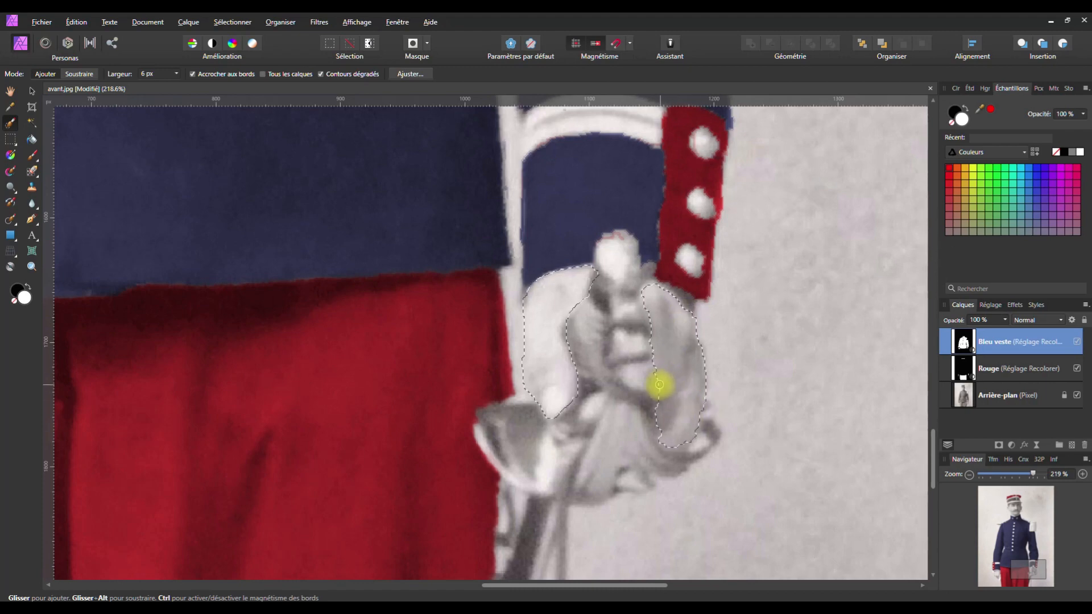
{"action": "left_click_drag", "start_coordinate": [662, 419], "coordinate": [658, 428]}
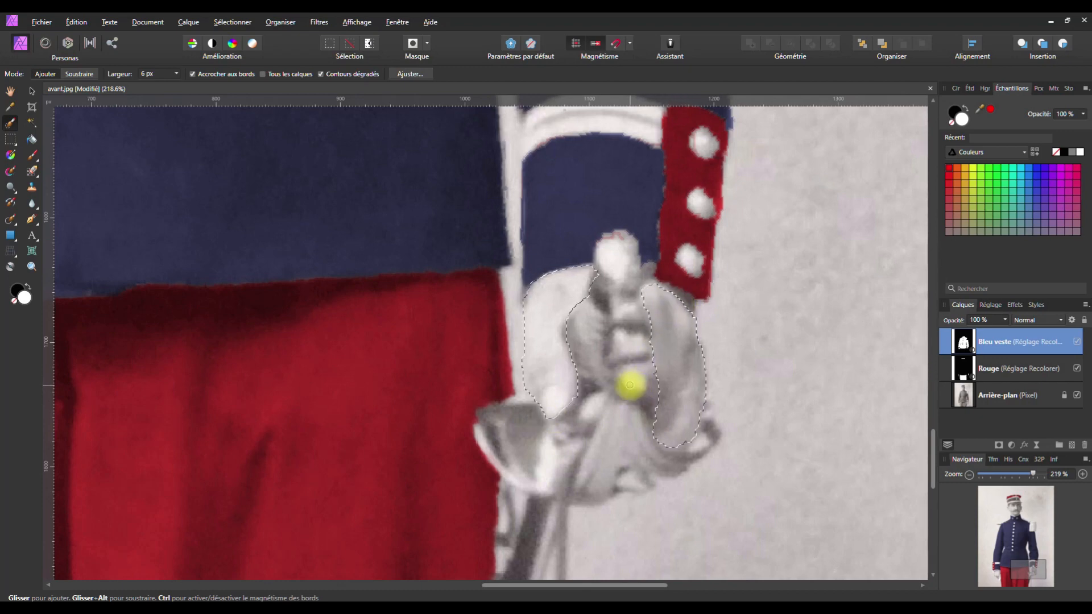
{"action": "key", "text": "space"}
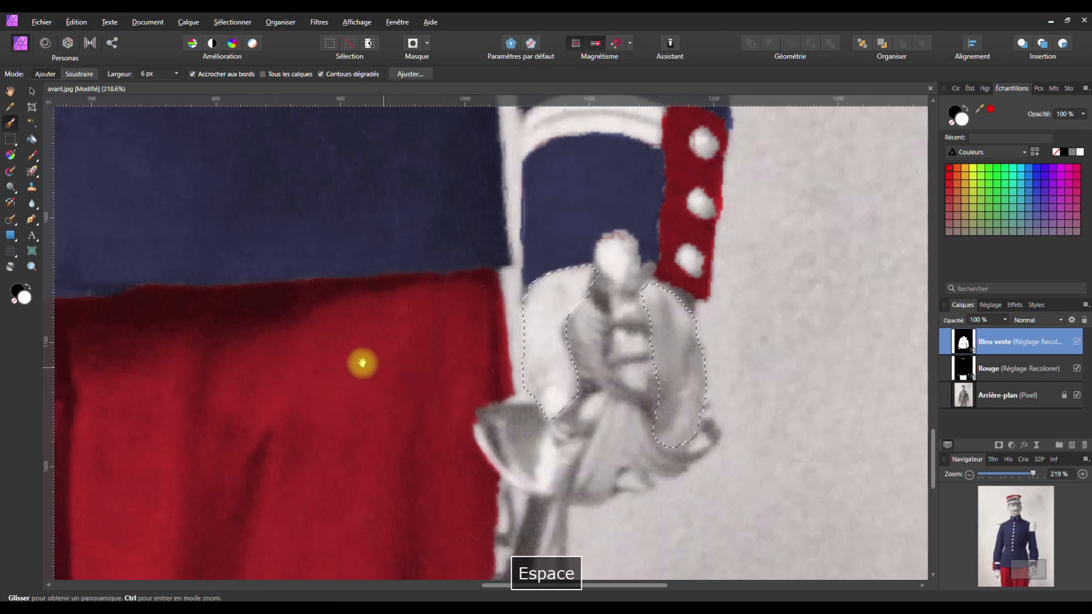
Select the gloved hand below the left cuff, then zoom out to show the whole figure
{"action": "left_click_drag", "start_coordinate": [361, 360], "coordinate": [963, 336]}
{"action": "mouse_move", "coordinate": [319, 340]}
{"action": "left_mouse_down"}
{"action": "mouse_move", "coordinate": [434, 331]}
{"action": "mouse_move", "coordinate": [356, 324]}
{"action": "mouse_move", "coordinate": [309, 335]}
{"action": "mouse_move", "coordinate": [312, 414]}
{"action": "mouse_move", "coordinate": [391, 510]}
{"action": "left_mouse_up"}
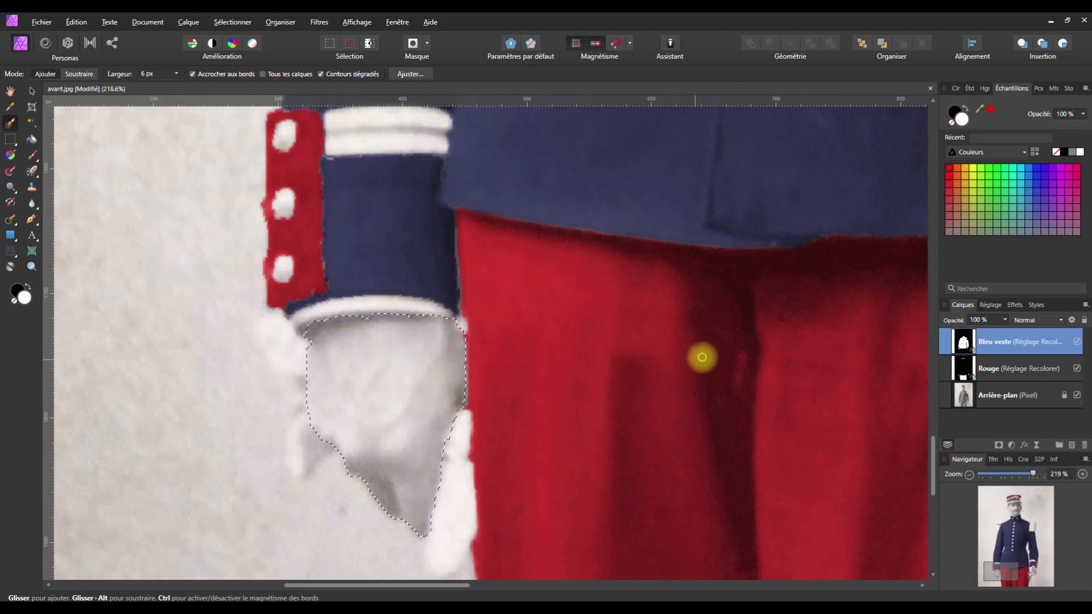
{"action": "scroll", "coordinate": [615, 363], "scroll_direction": "down", "scroll_amount": 5}
{"action": "key", "text": "space"}
{"action": "left_click_drag", "start_coordinate": [605, 334], "coordinate": [525, 356]}
{"action": "scroll", "coordinate": [525, 355], "scroll_direction": "down", "scroll_amount": 2}
{"action": "left_click_drag", "start_coordinate": [522, 297], "coordinate": [501, 412]}
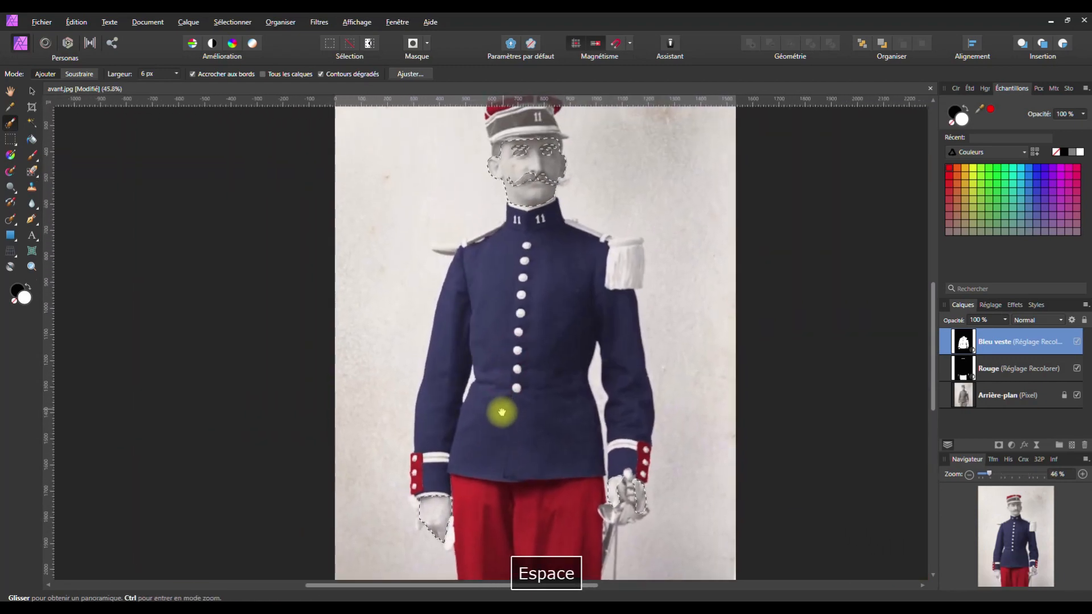
On the Arrière-plan layer, add a Recolorer adjustment: hue 24.1°, saturation 27%, lightness -15%
{"action": "left_click", "coordinate": [410, 74]}
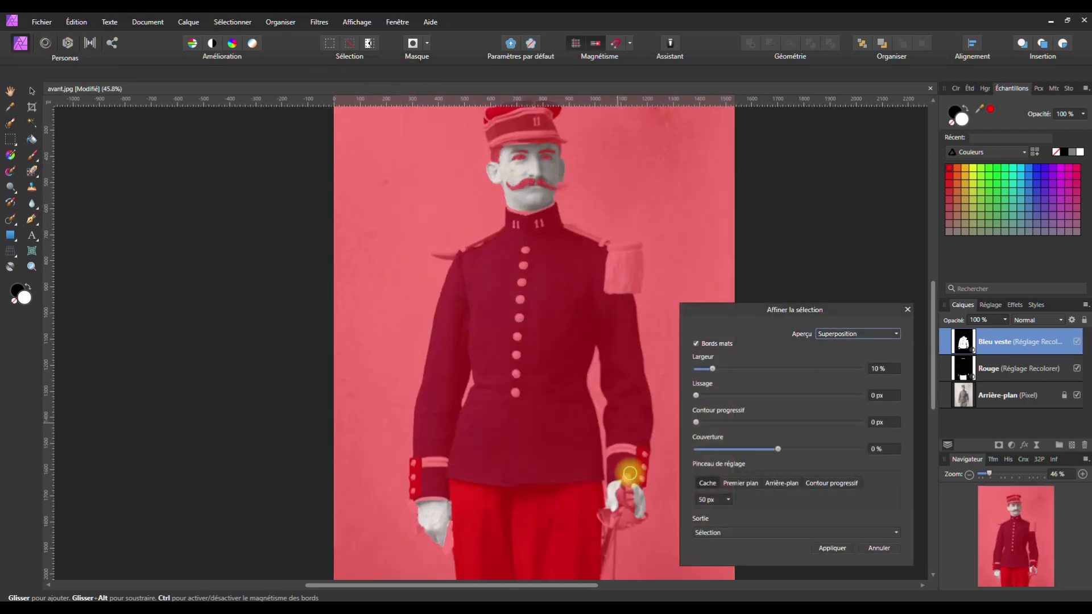
{"action": "left_click", "coordinate": [907, 309]}
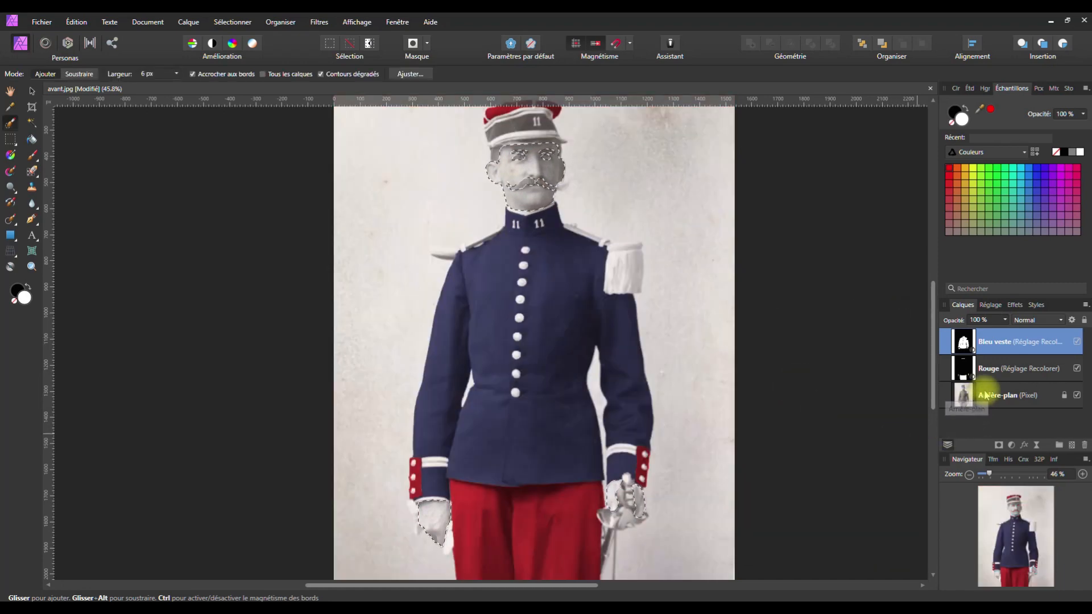
{"action": "left_click", "coordinate": [976, 398]}
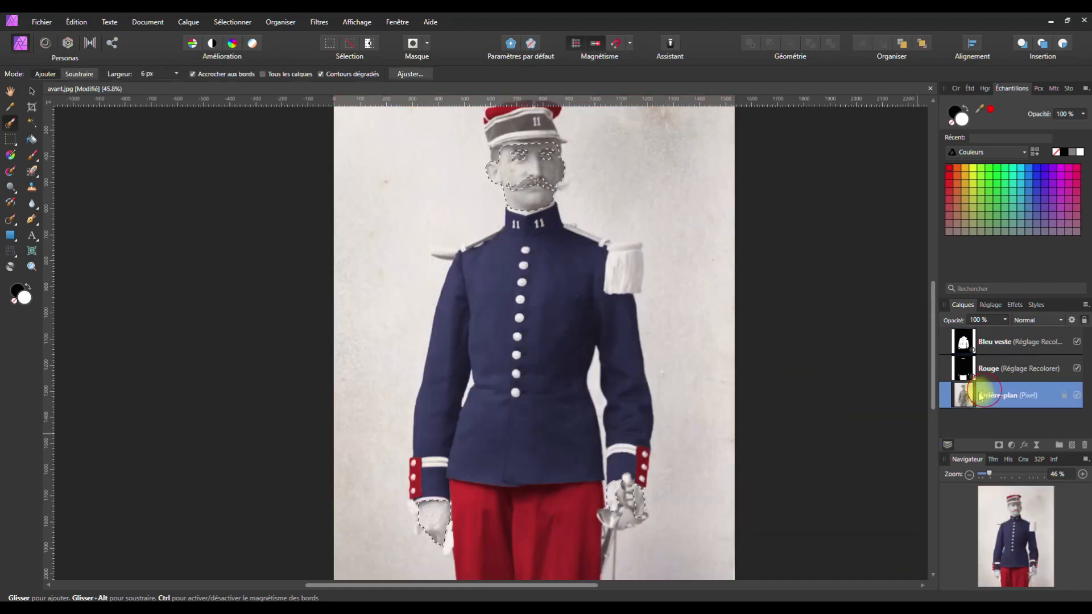
{"action": "left_click", "coordinate": [1010, 445]}
{"action": "left_click", "coordinate": [889, 206]}
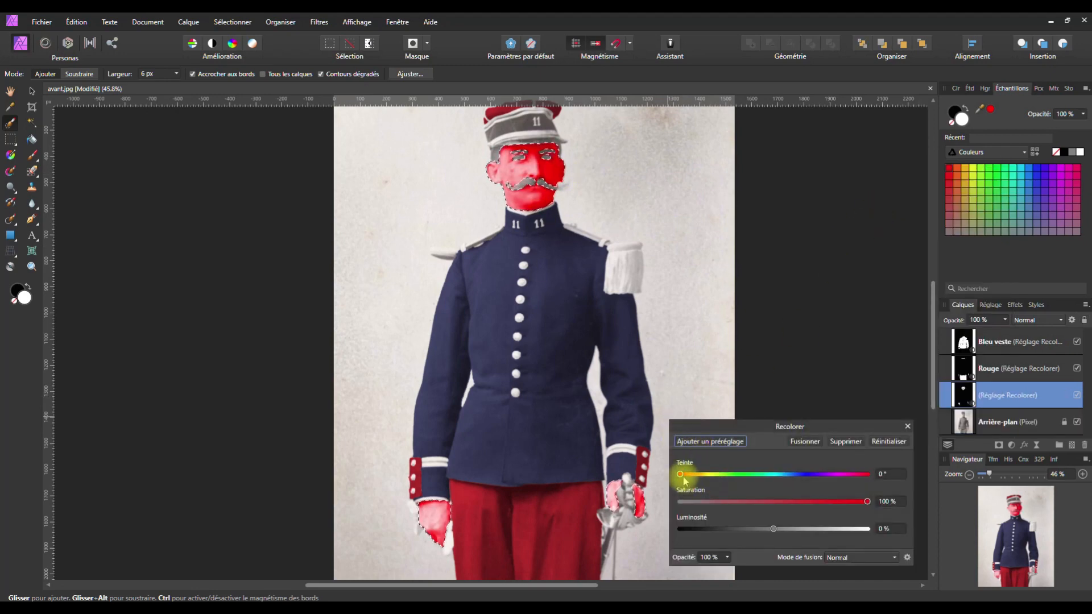
{"action": "left_click_drag", "start_coordinate": [685, 481], "coordinate": [691, 482]}
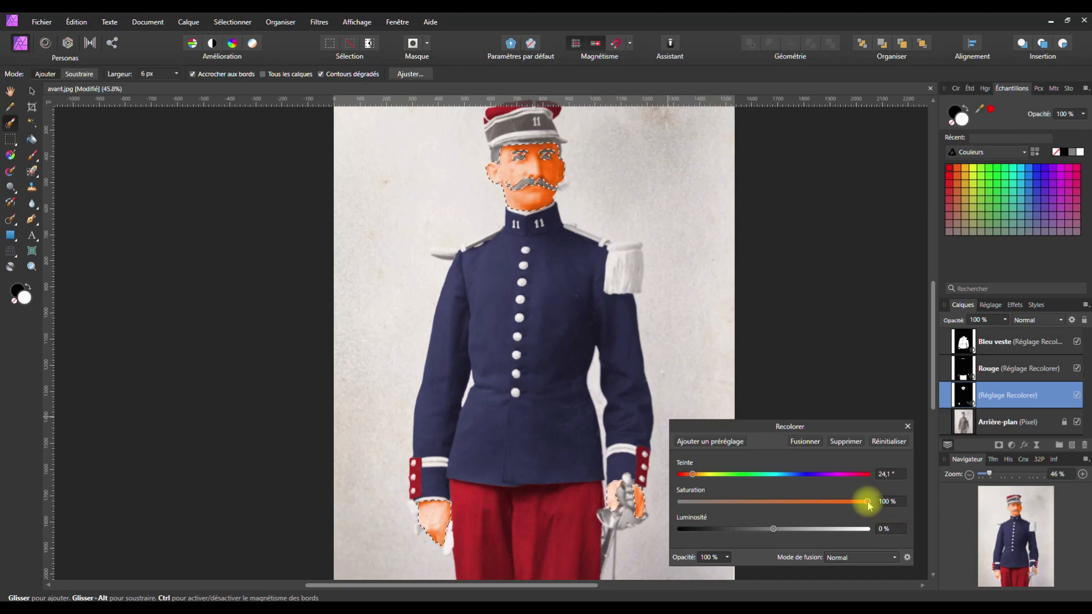
{"action": "left_click_drag", "start_coordinate": [868, 504], "coordinate": [764, 529]}
{"action": "left_click_drag", "start_coordinate": [740, 502], "coordinate": [744, 506]}
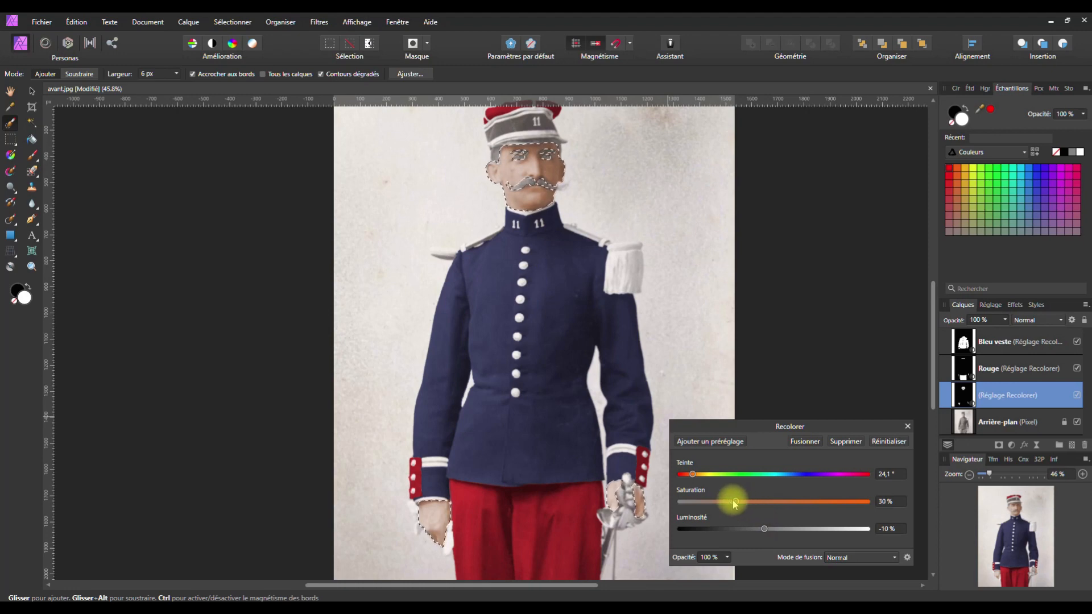
{"action": "left_click_drag", "start_coordinate": [763, 528], "coordinate": [757, 526]}
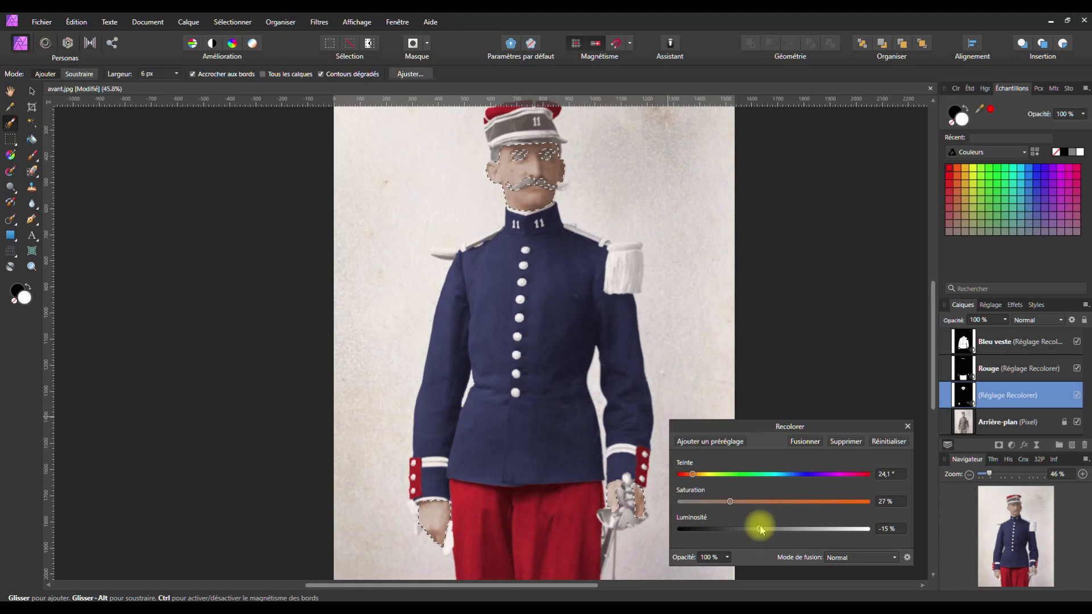
{"action": "left_click", "coordinate": [907, 426]}
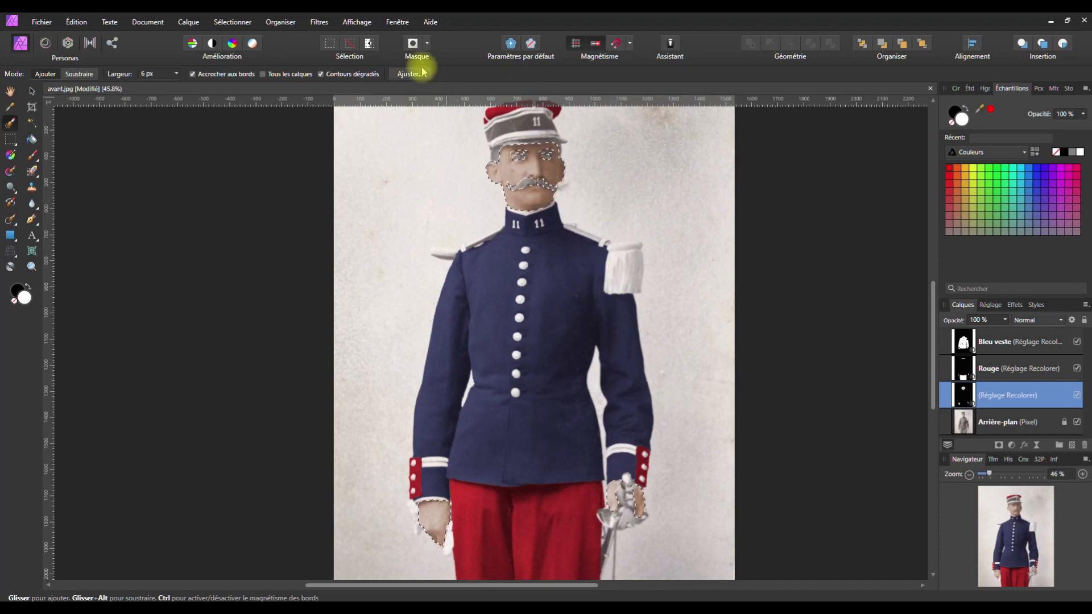
Deselect and rename the skin Recolorer layer to 'Peau visage mains'
{"action": "left_click", "coordinate": [241, 23]}
{"action": "left_click", "coordinate": [236, 42]}
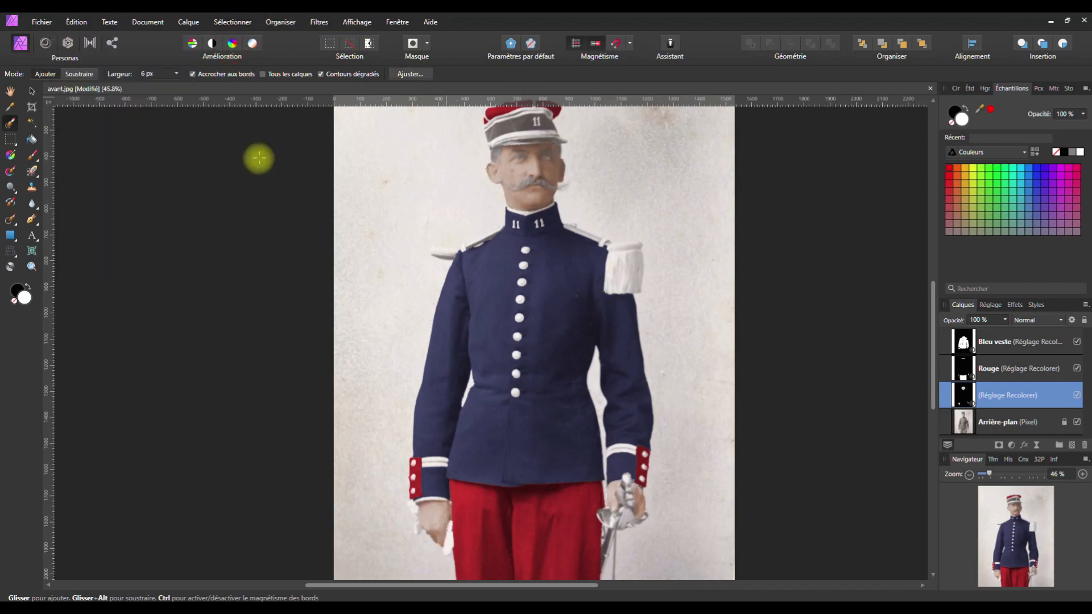
{"action": "double_click", "coordinate": [996, 395]}
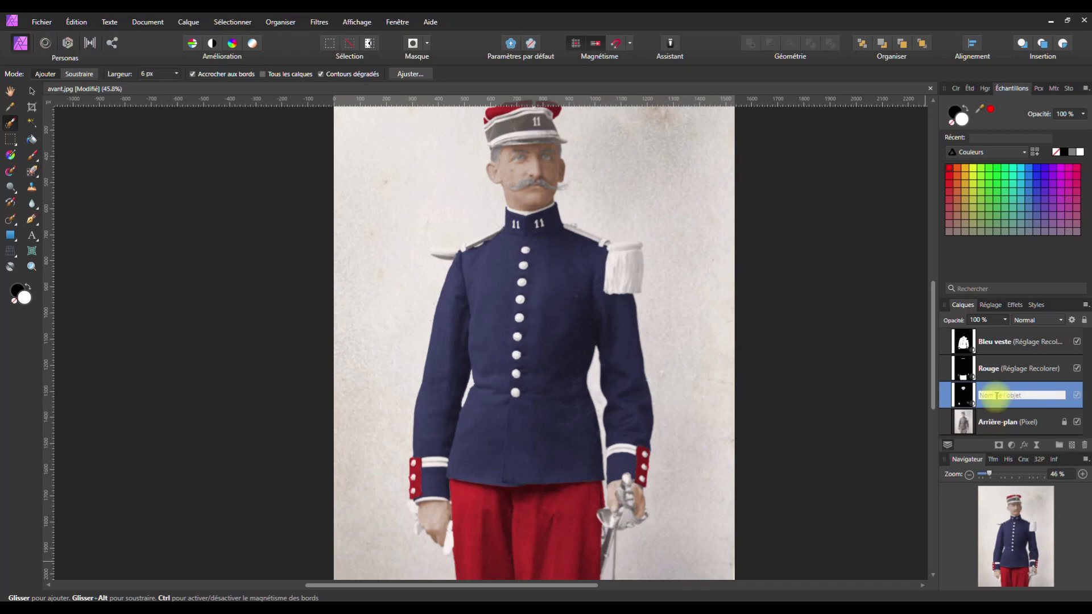
{"action": "type", "text": "Peau v"}
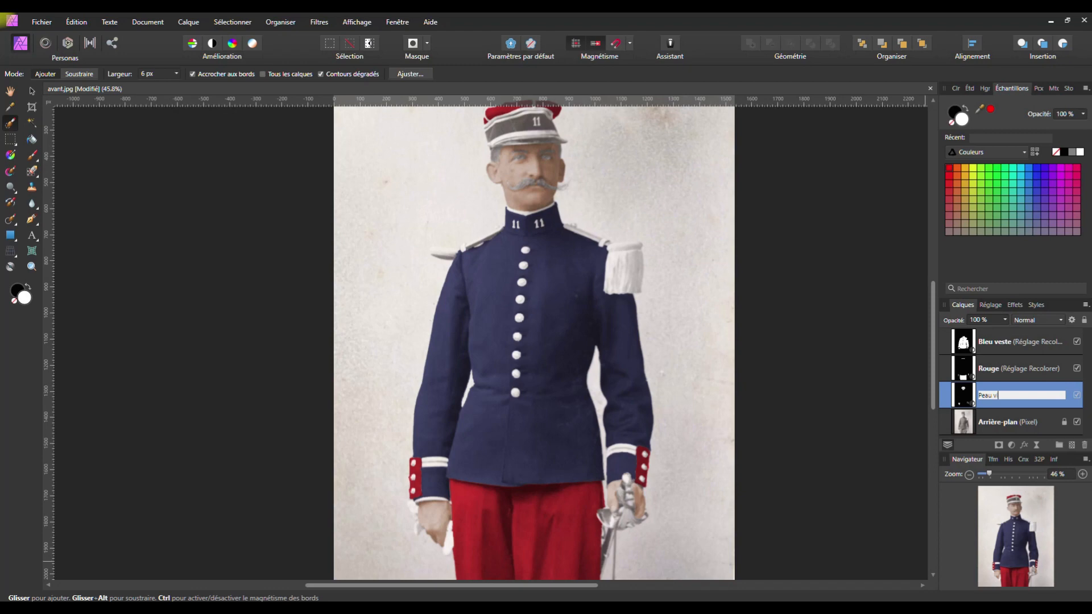
{"action": "type", "text": "isage mains"}
{"action": "key", "text": "Return"}
Lower the 'Peau visage mains' saturation to 22%
{"action": "double_click", "coordinate": [963, 401]}
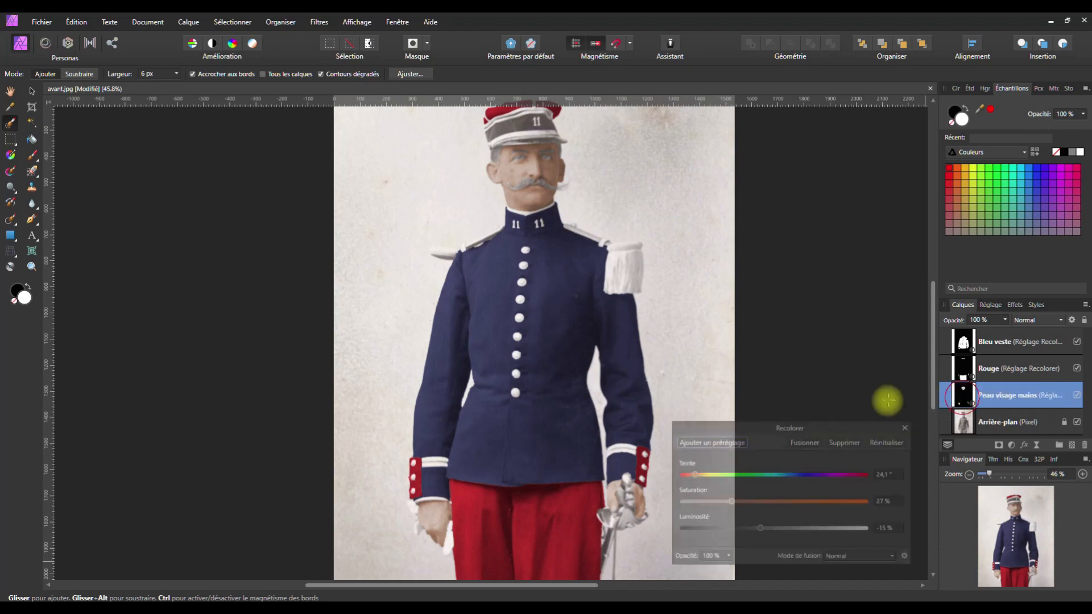
{"action": "left_click_drag", "start_coordinate": [831, 428], "coordinate": [893, 277]}
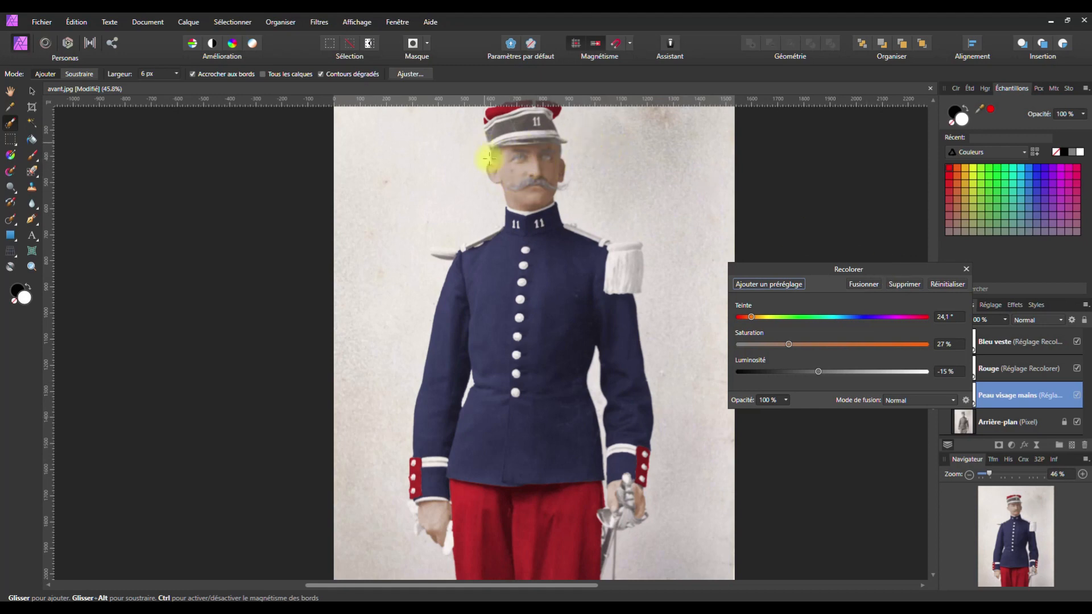
{"action": "left_click", "coordinate": [788, 346]}
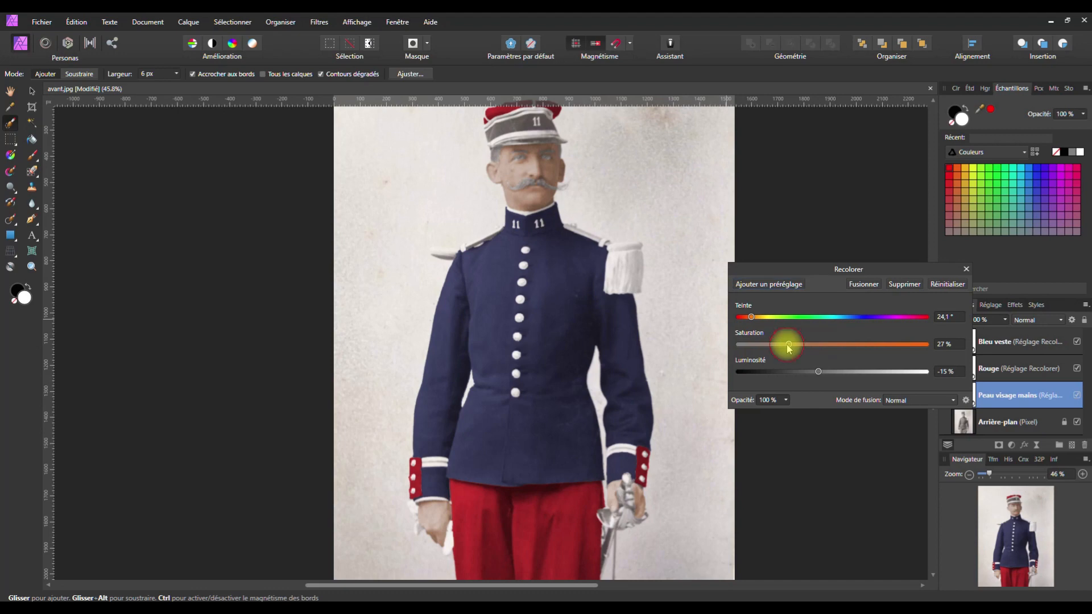
{"action": "mouse_move", "coordinate": [788, 348]}
{"action": "left_mouse_down"}
{"action": "mouse_move", "coordinate": [776, 348]}
{"action": "mouse_move", "coordinate": [827, 348]}
{"action": "mouse_move", "coordinate": [759, 348]}
{"action": "mouse_move", "coordinate": [814, 350]}
{"action": "mouse_move", "coordinate": [789, 354]}
{"action": "left_mouse_up"}
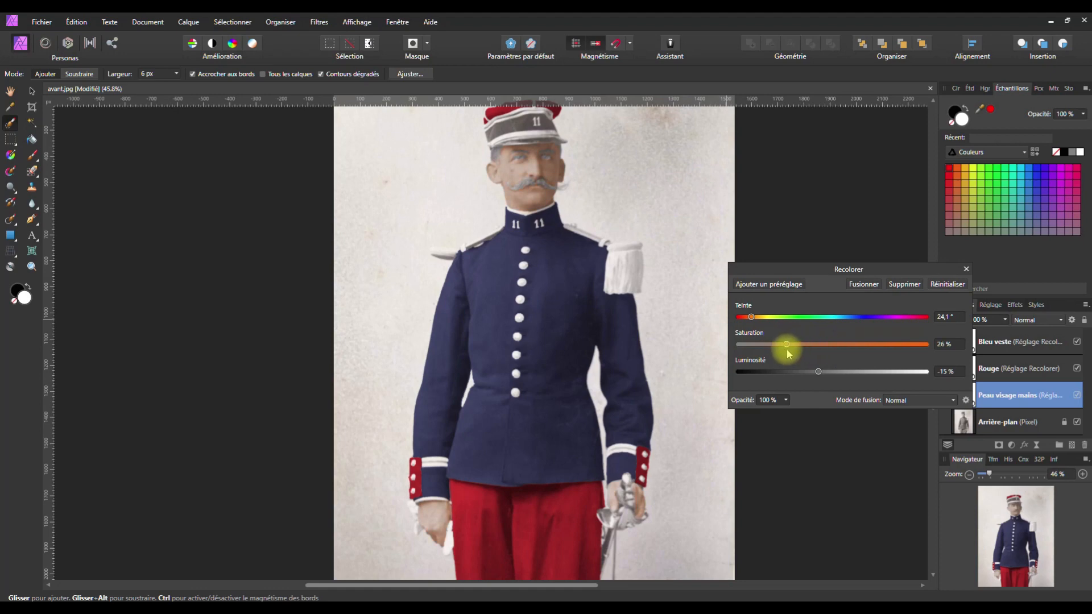
{"action": "left_click", "coordinate": [965, 269]}
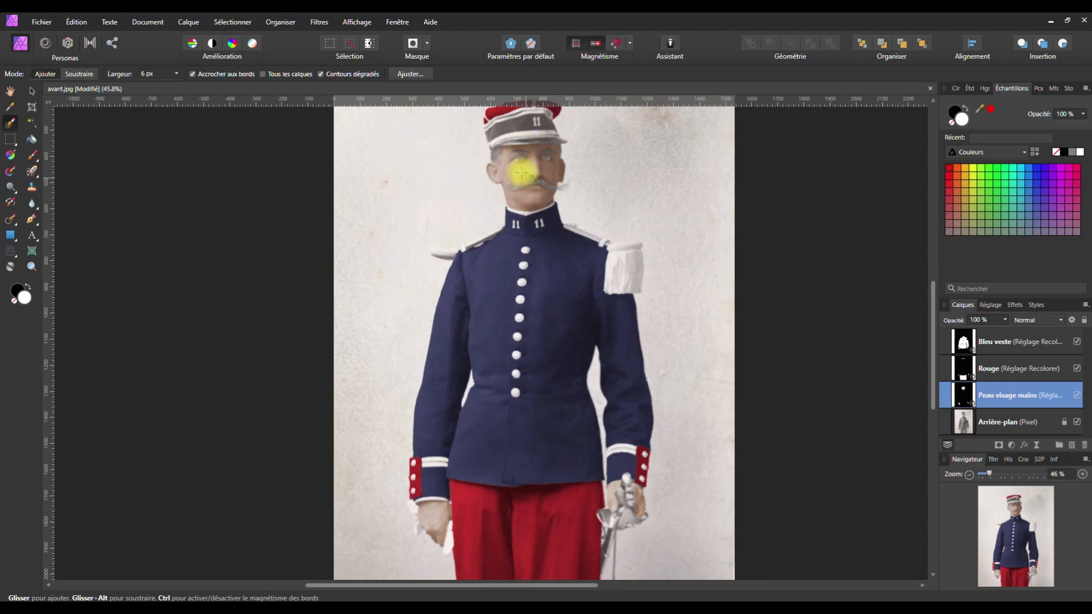
{"action": "key", "text": "space"}
{"action": "left_click_drag", "start_coordinate": [527, 181], "coordinate": [525, 278]}
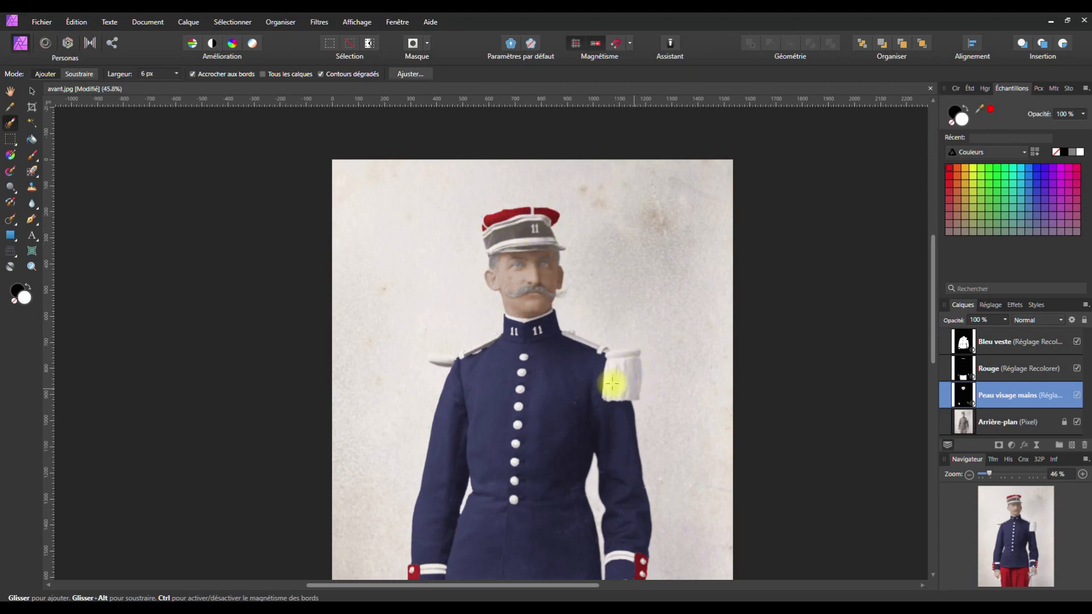
Zoom in on the face, adjust the right eye selection, and open the adjustment list on Arrière-plan
{"action": "scroll", "coordinate": [549, 278], "scroll_direction": "up", "scroll_amount": 5}
{"action": "key", "text": "space"}
{"action": "left_click_drag", "start_coordinate": [454, 259], "coordinate": [489, 312]}
{"action": "scroll", "coordinate": [493, 311], "scroll_direction": "up", "scroll_amount": 1}
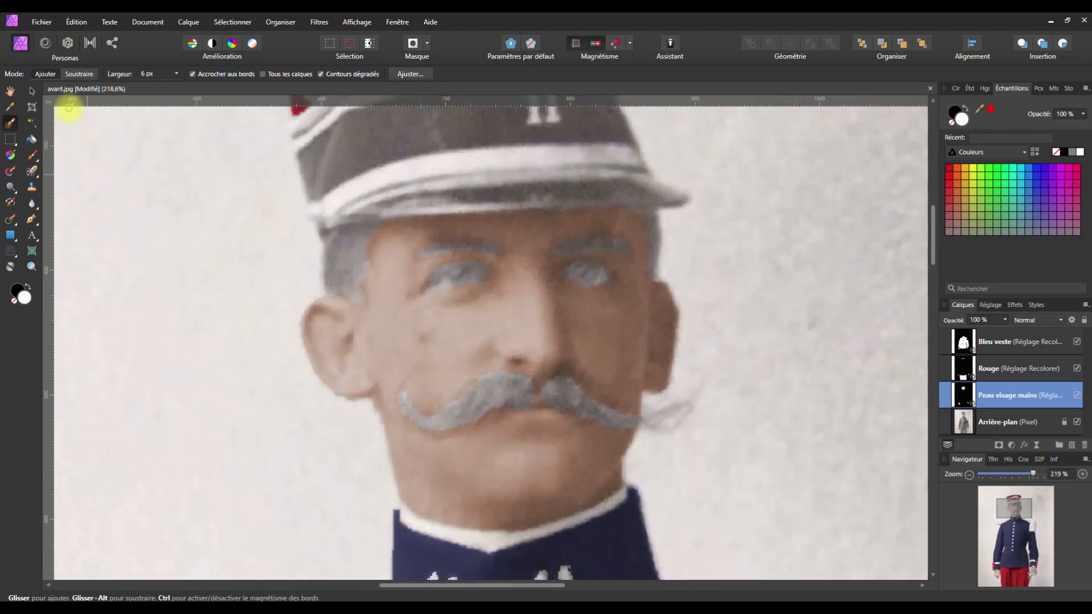
{"action": "scroll", "coordinate": [463, 283], "scroll_direction": "up", "scroll_amount": 2}
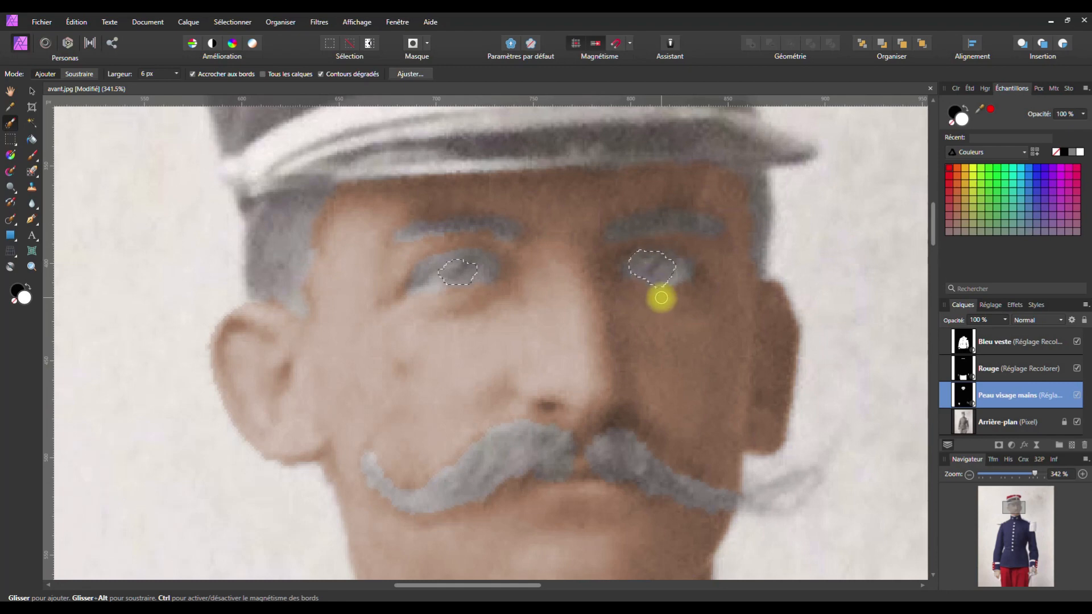
{"action": "left_click_drag", "start_coordinate": [635, 269], "coordinate": [629, 271]}
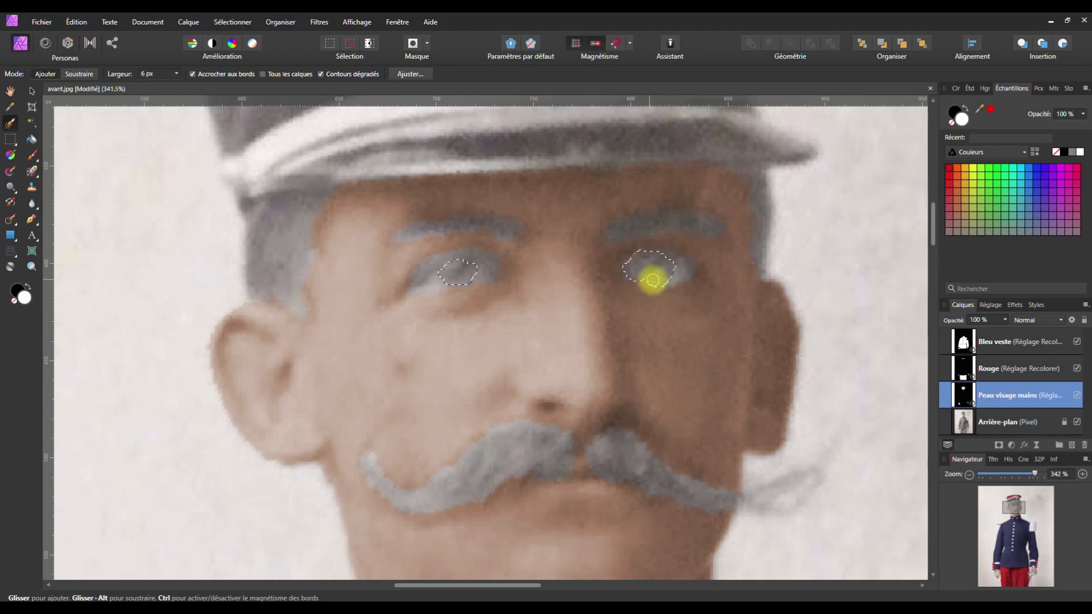
{"action": "left_click_drag", "start_coordinate": [660, 289], "coordinate": [661, 276]}
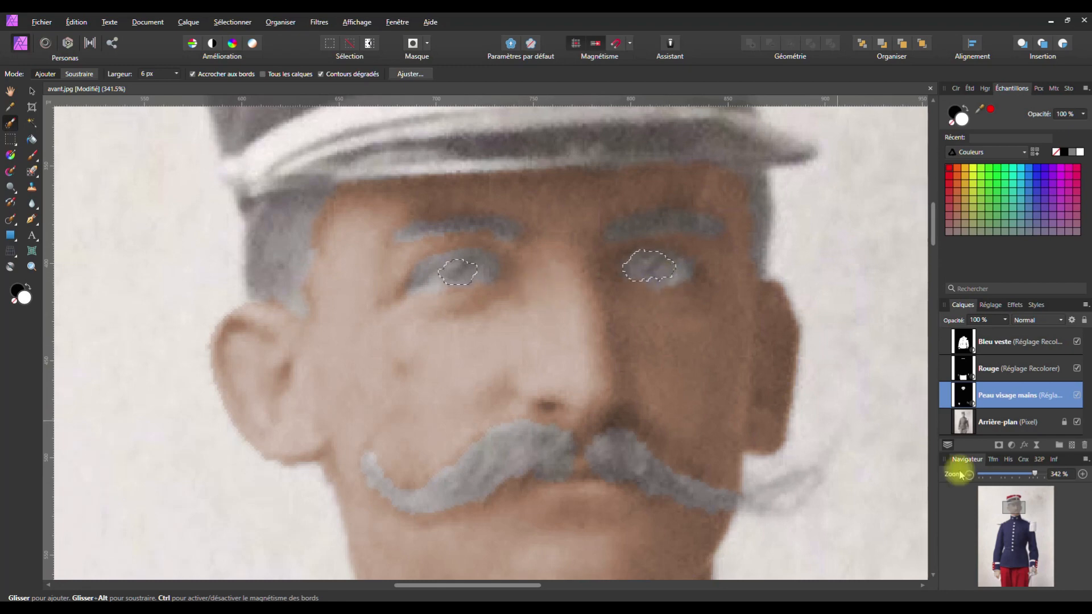
{"action": "left_click", "coordinate": [973, 421]}
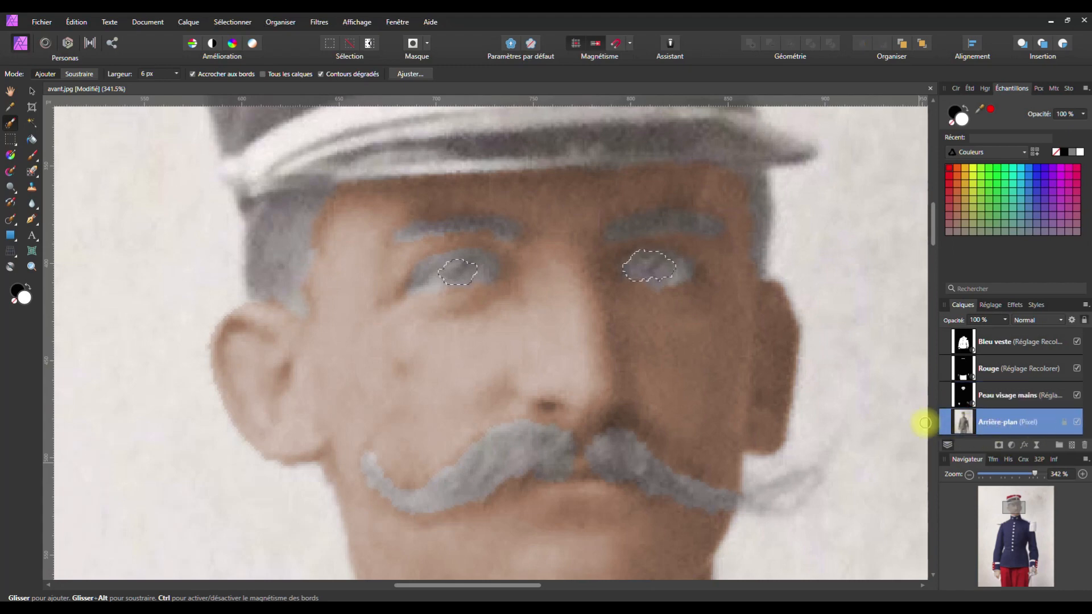
{"action": "left_click", "coordinate": [1010, 445]}
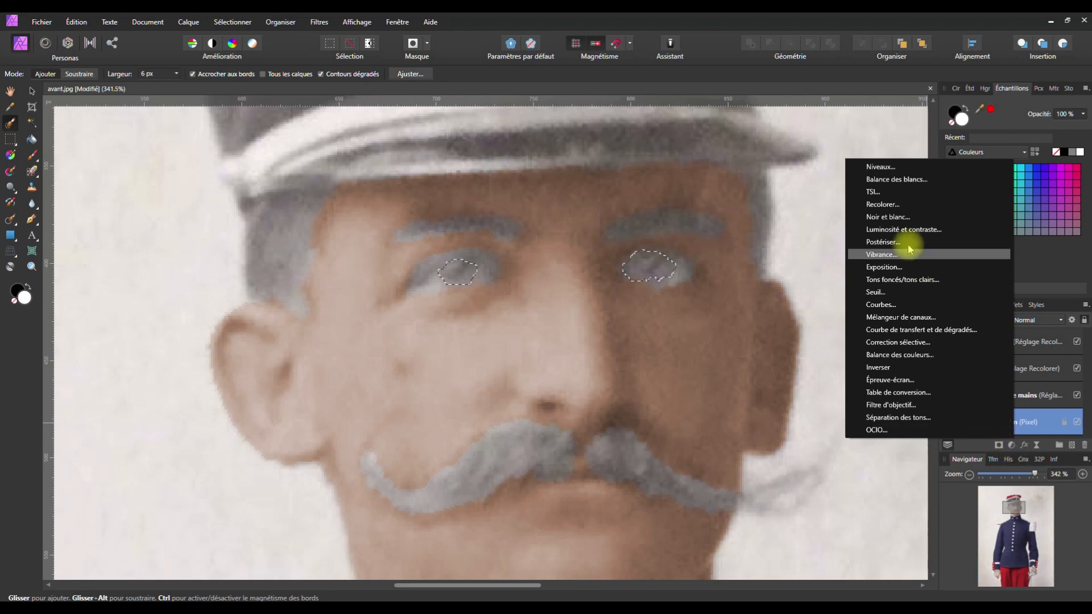
Add a Recolorer adjustment on the eyes: hue 210.1°, saturation 19%, lightness -14%
{"action": "left_click", "coordinate": [887, 205]}
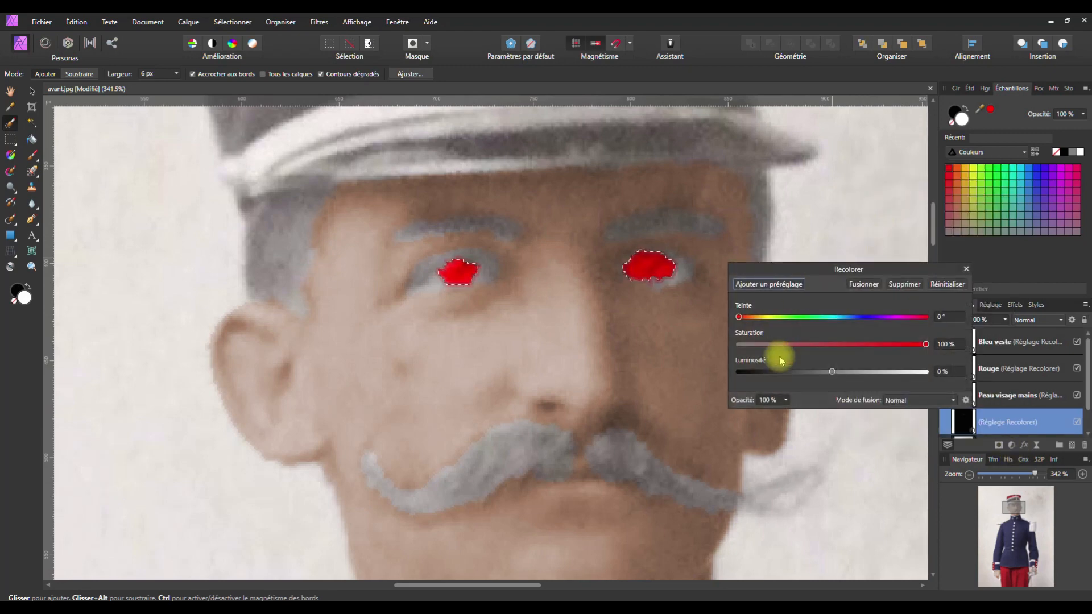
{"action": "left_click", "coordinate": [739, 317]}
{"action": "left_click_drag", "start_coordinate": [739, 317], "coordinate": [850, 318]}
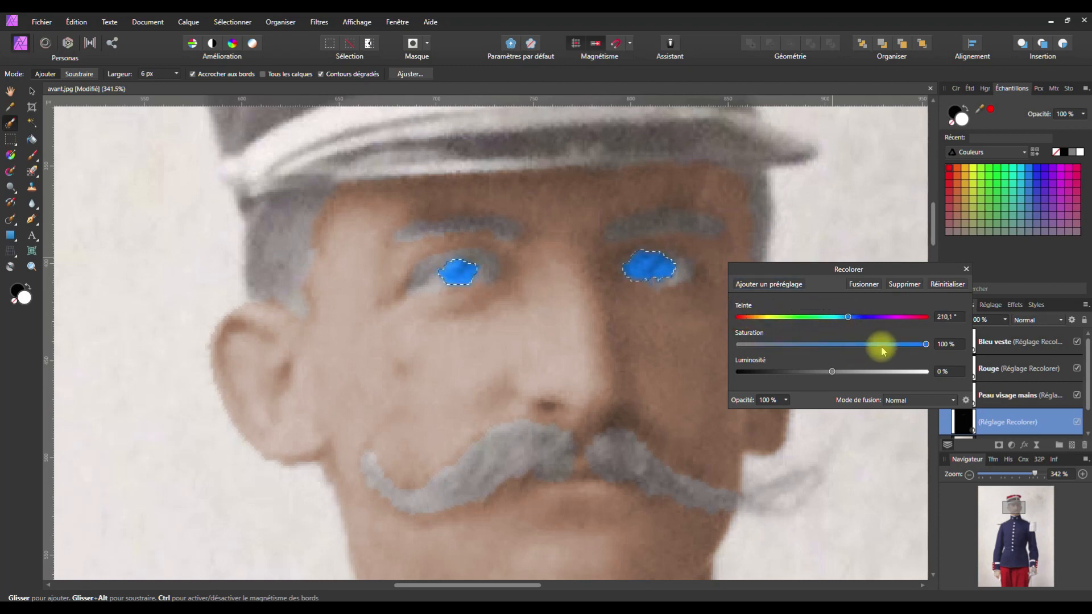
{"action": "left_click_drag", "start_coordinate": [922, 342], "coordinate": [774, 345]}
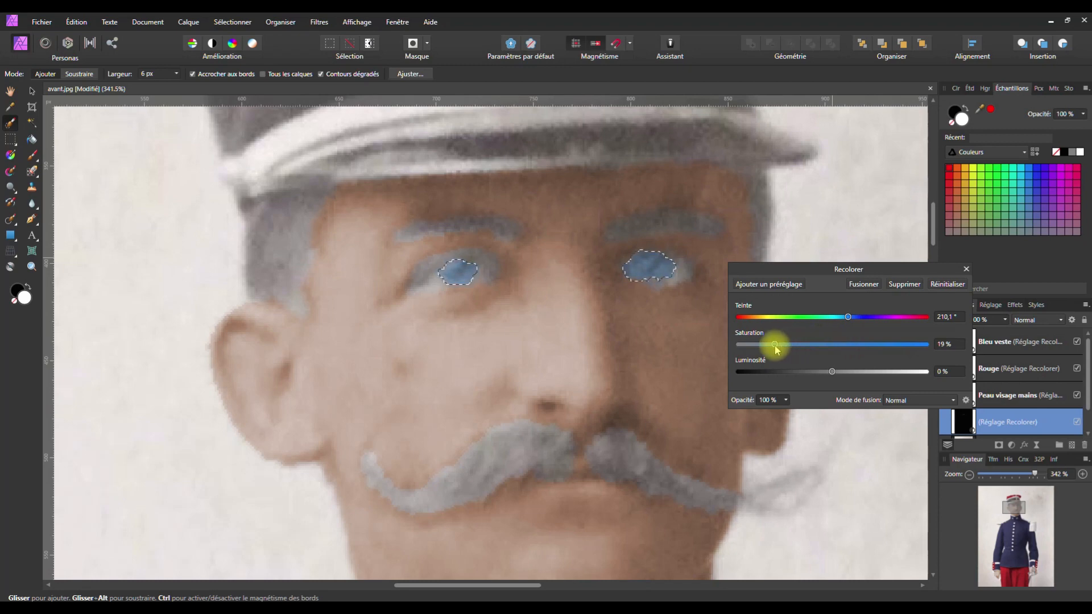
{"action": "left_click_drag", "start_coordinate": [830, 373], "coordinate": [819, 372]}
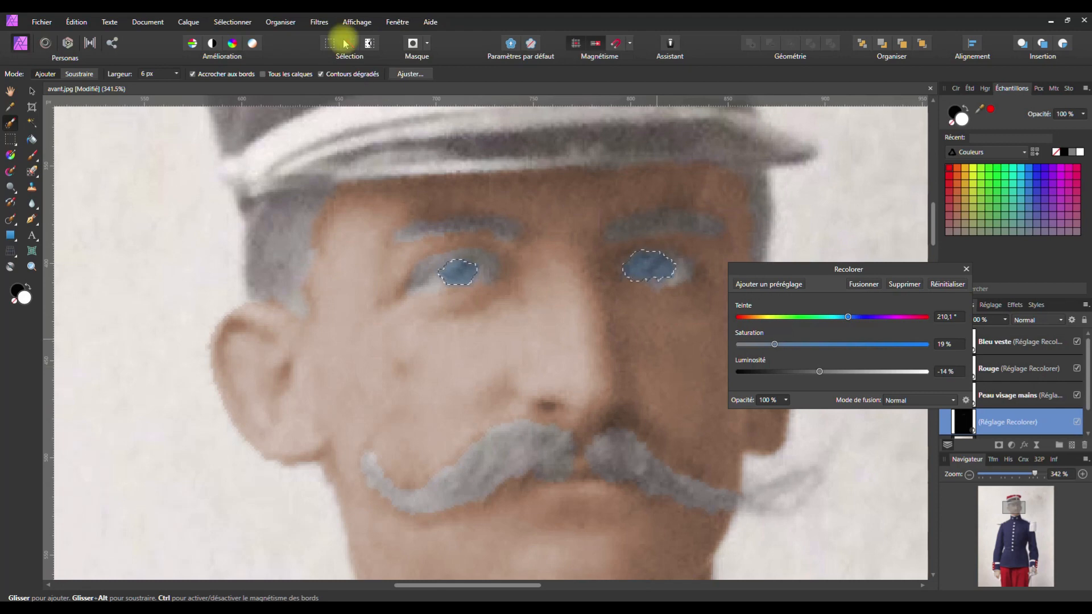
Clear the eye selection, then try a slightly lower saturation and undo it
{"action": "left_click", "coordinate": [222, 23]}
{"action": "left_click", "coordinate": [223, 45]}
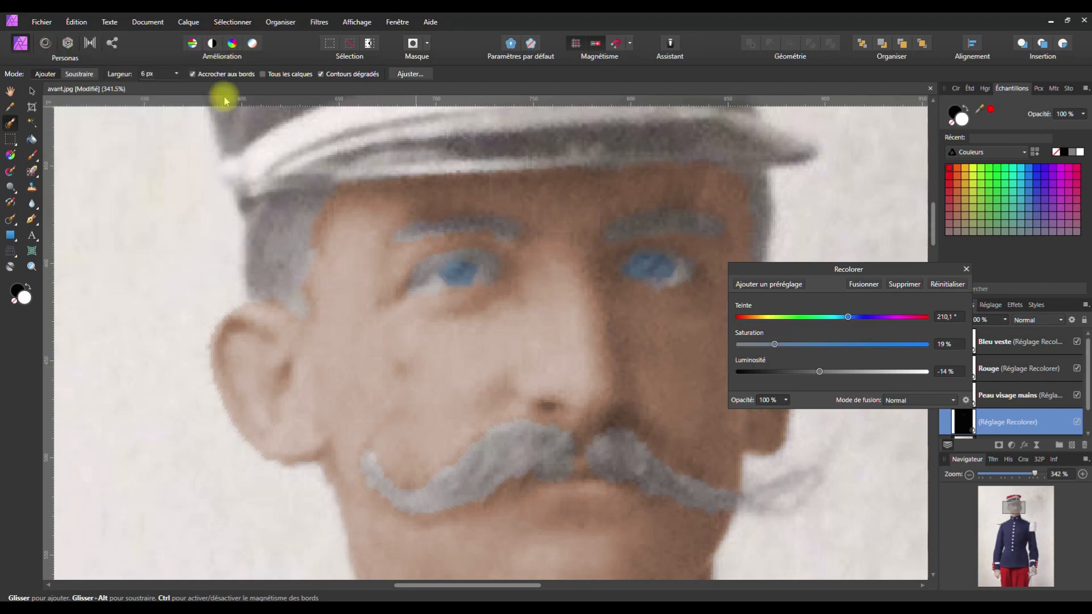
{"action": "scroll", "coordinate": [443, 271], "scroll_direction": "down", "scroll_amount": 5}
{"action": "scroll", "coordinate": [443, 271], "scroll_direction": "down", "scroll_amount": 5}
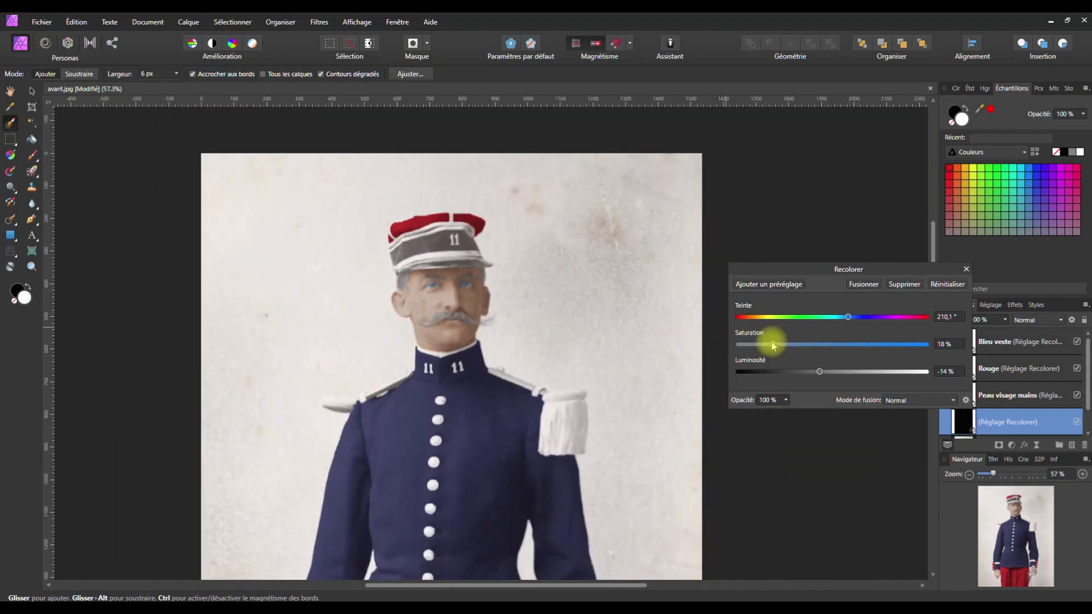
{"action": "left_click_drag", "start_coordinate": [771, 345], "coordinate": [766, 345]}
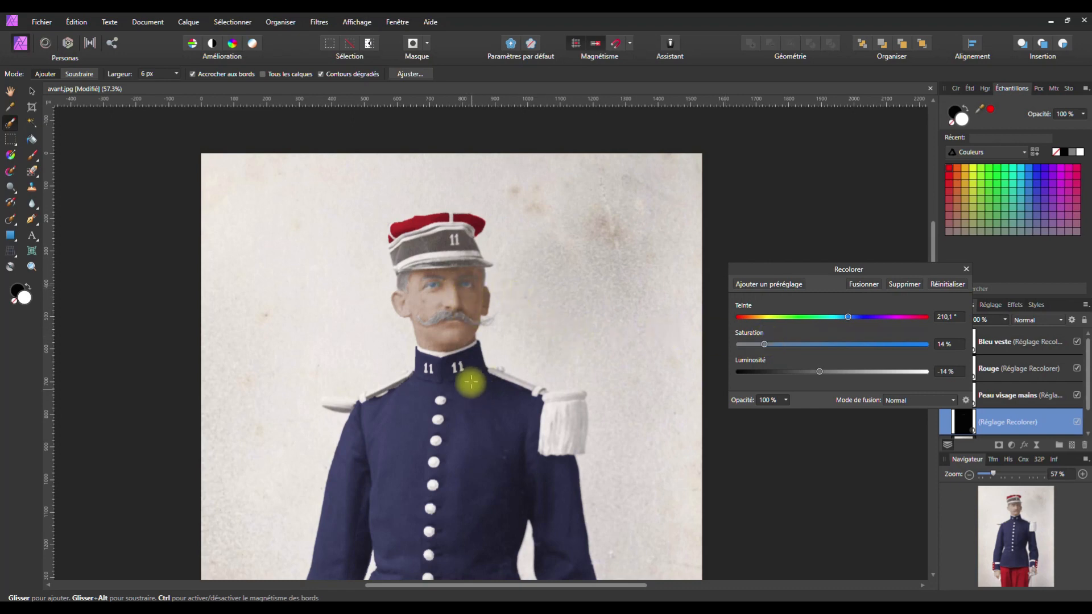
{"action": "key", "text": "ctrl+z"}
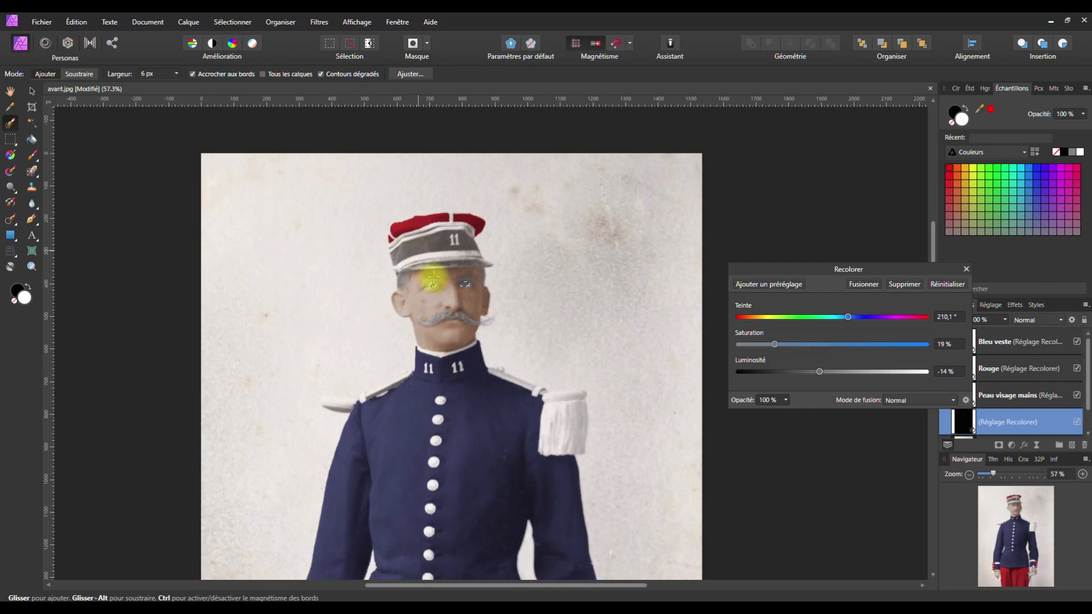
{"action": "scroll", "coordinate": [432, 276], "scroll_direction": "up", "scroll_amount": 5}
{"action": "scroll", "coordinate": [435, 279], "scroll_direction": "up", "scroll_amount": 3}
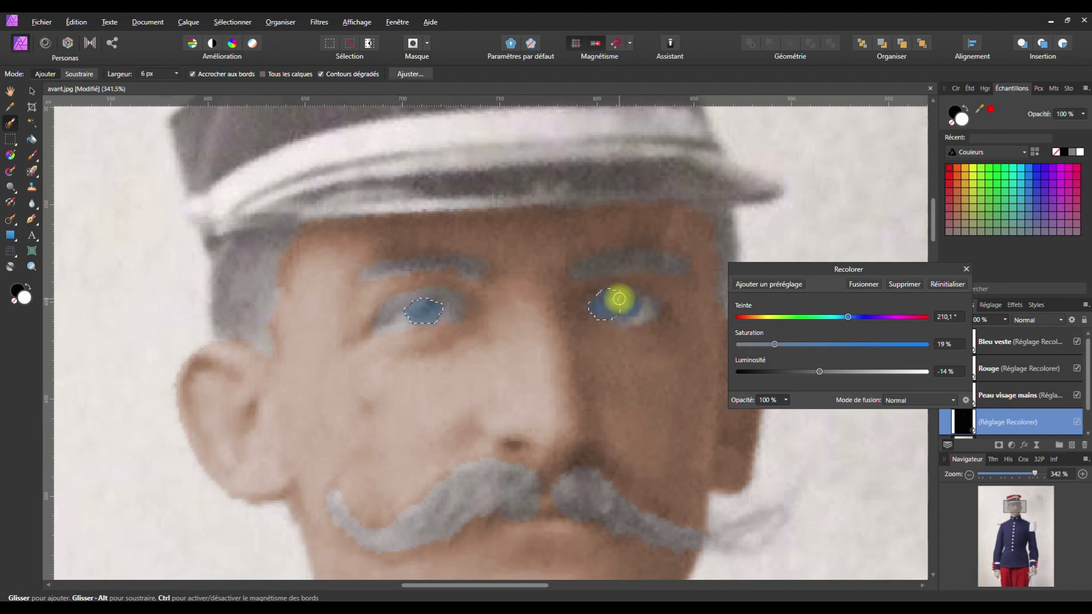
Undo back to before the eye recolour and trim the selections around both eyes
{"action": "key", "text": "ctrl+z"}
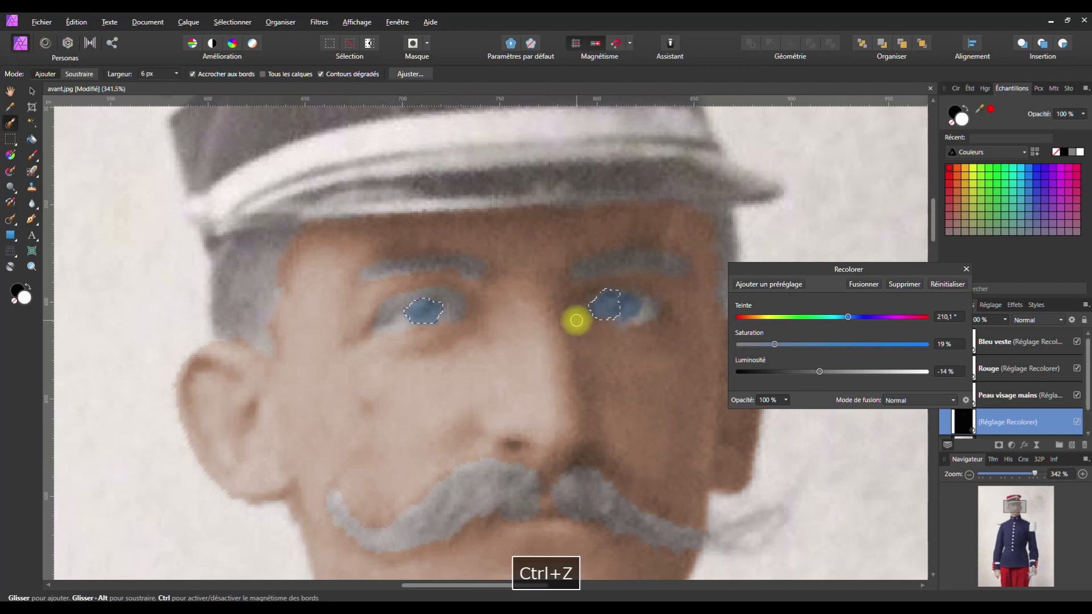
{"action": "key", "text": "ctrl+z"}
{"action": "key", "text": "ctrl+z"}
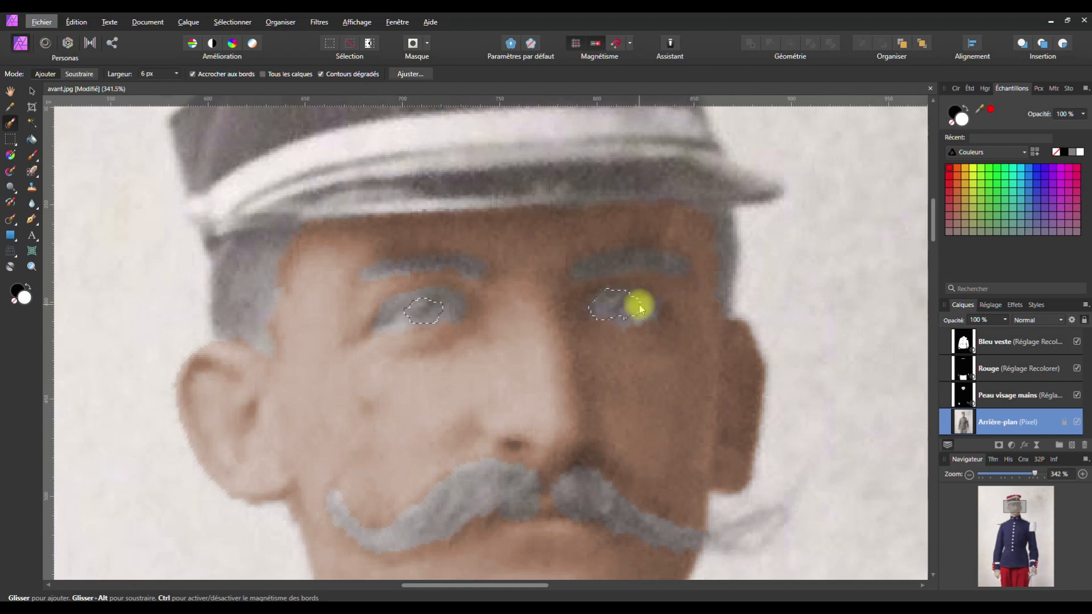
{"action": "left_click_drag", "start_coordinate": [638, 305], "coordinate": [597, 318]}
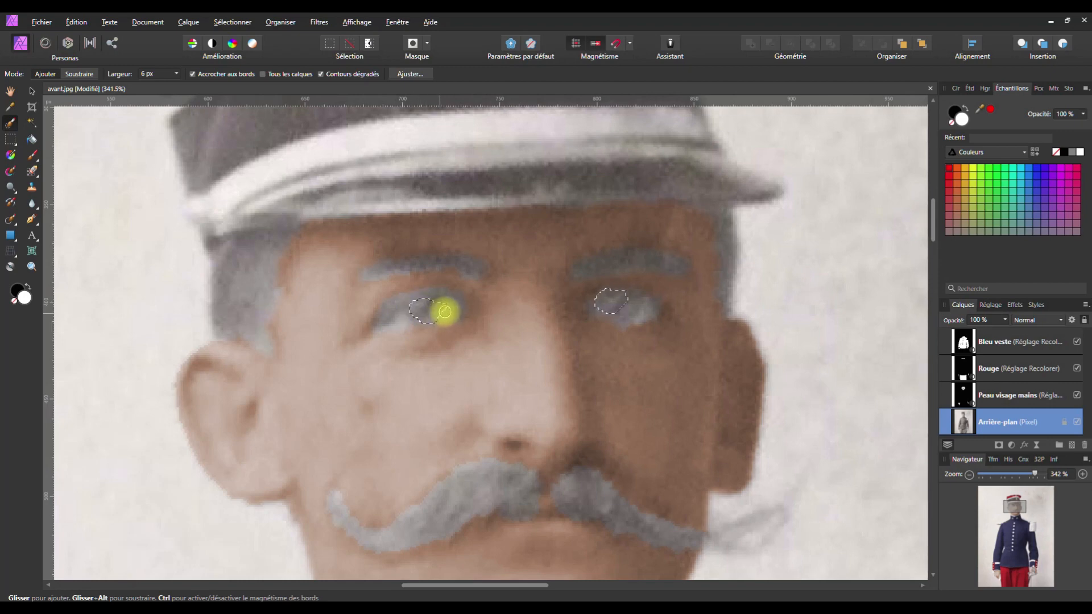
{"action": "left_click_drag", "start_coordinate": [447, 309], "coordinate": [441, 312]}
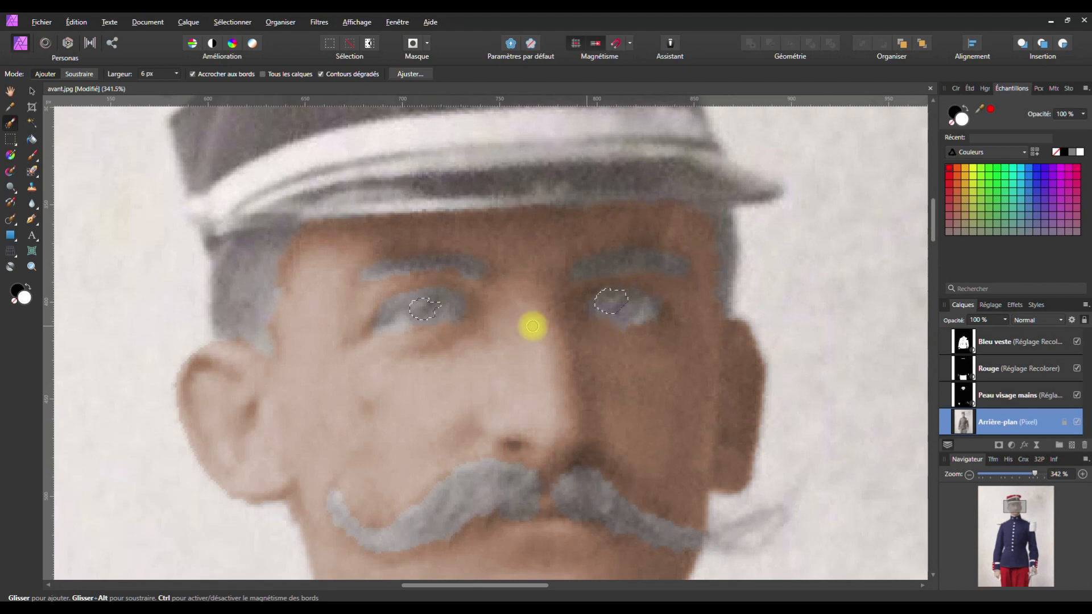
{"action": "left_click", "coordinate": [1011, 445]}
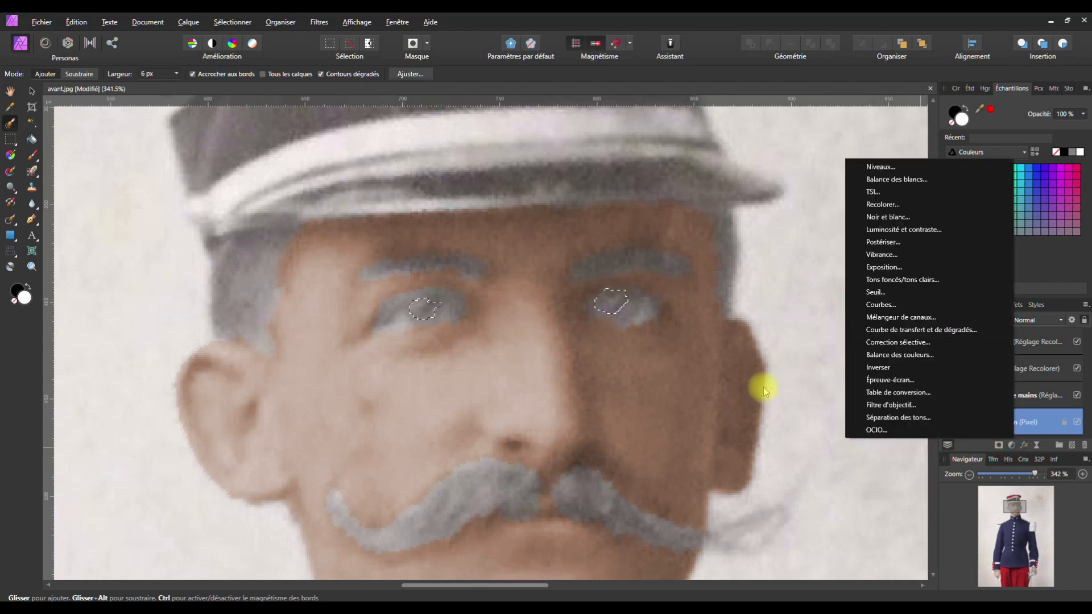
Add a new Recolorer for the eyes at hue 221°, saturation 18%, lightness -7%, clearing the selection
{"action": "left_click", "coordinate": [881, 204]}
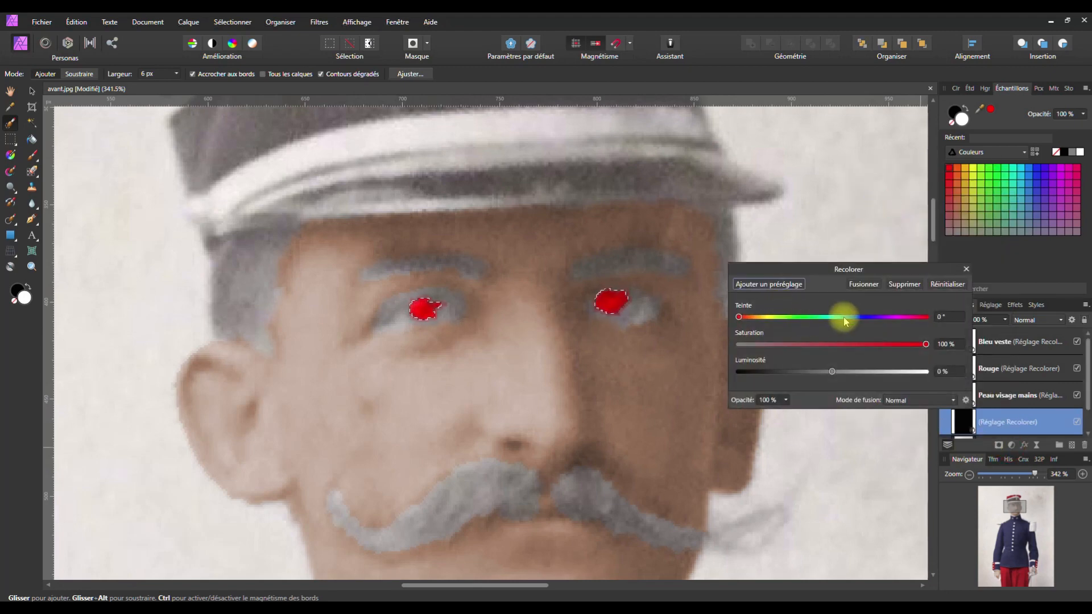
{"action": "left_click_drag", "start_coordinate": [836, 316], "coordinate": [847, 320]}
{"action": "left_click_drag", "start_coordinate": [924, 344], "coordinate": [793, 347]}
{"action": "scroll", "coordinate": [598, 336], "scroll_direction": "down", "scroll_amount": 10}
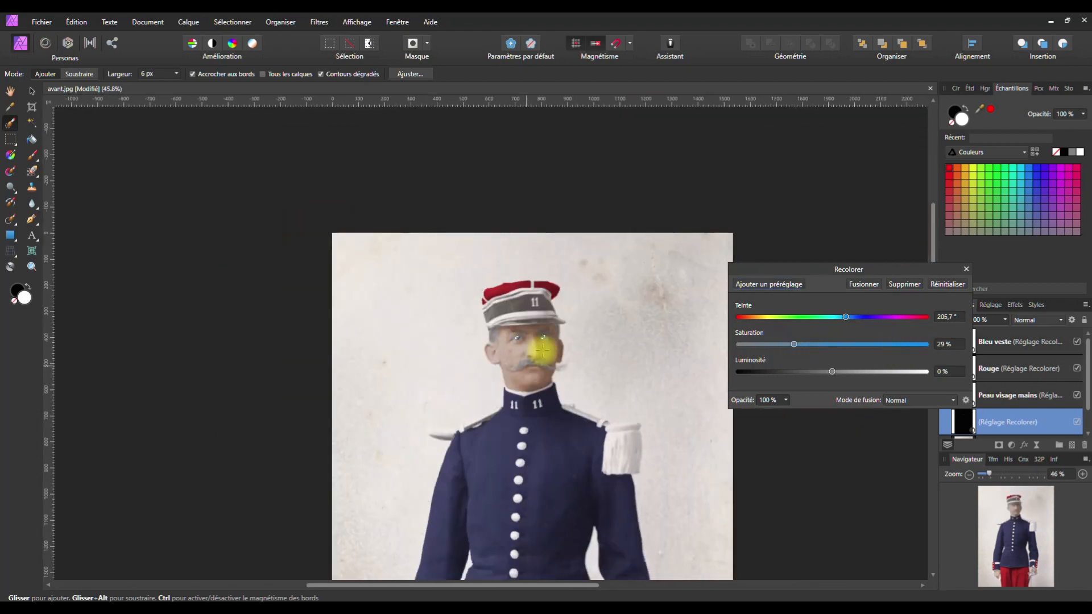
{"action": "left_click_drag", "start_coordinate": [563, 319], "coordinate": [540, 236]}
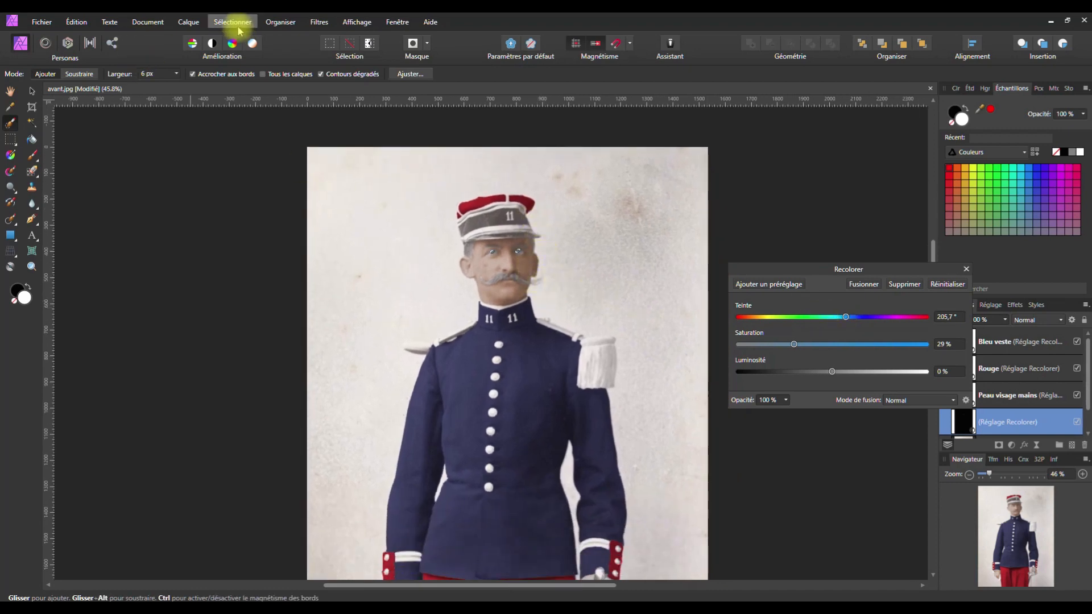
{"action": "key", "text": "ctrl+d"}
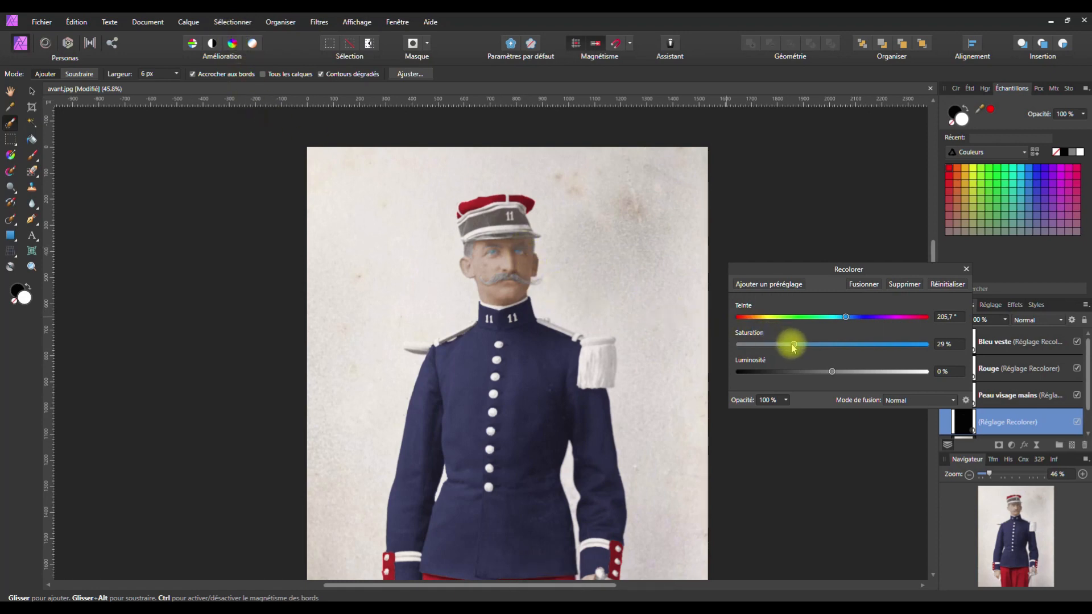
{"action": "left_click_drag", "start_coordinate": [845, 317], "coordinate": [854, 319]}
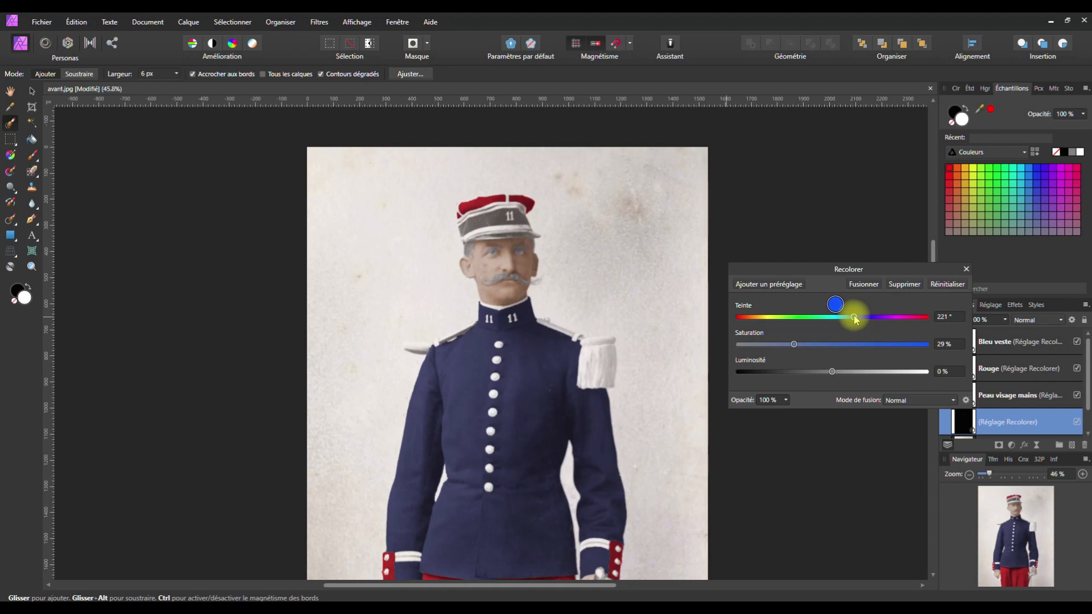
{"action": "left_click_drag", "start_coordinate": [855, 320], "coordinate": [855, 319]}
{"action": "left_click_drag", "start_coordinate": [794, 344], "coordinate": [774, 348]}
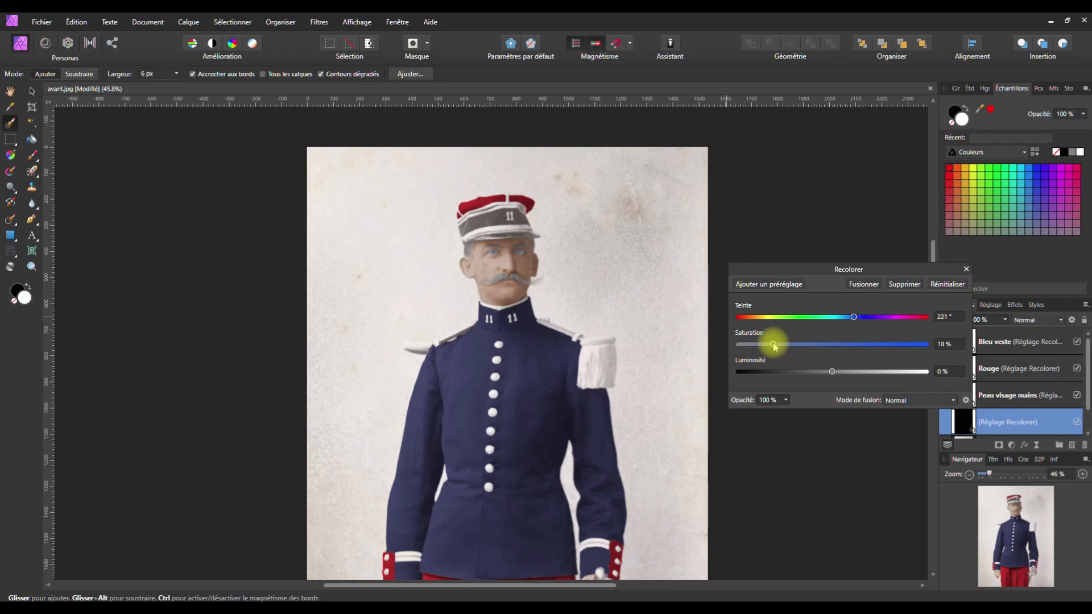
{"action": "mouse_move", "coordinate": [831, 371]}
{"action": "left_mouse_down"}
{"action": "mouse_move", "coordinate": [811, 373]}
{"action": "mouse_move", "coordinate": [826, 372]}
{"action": "left_mouse_up"}
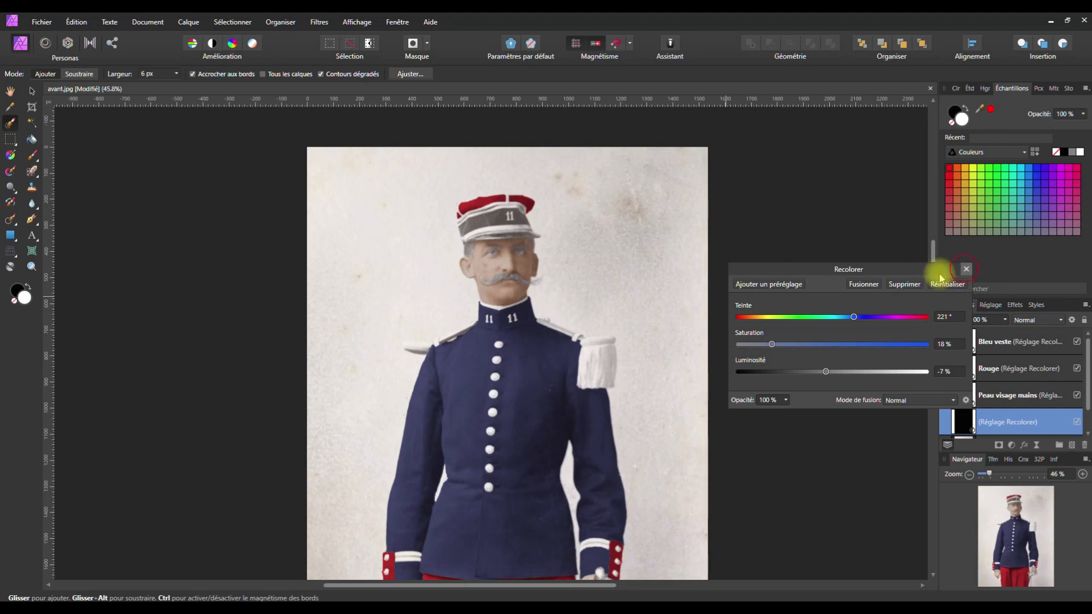
{"action": "left_click", "coordinate": [964, 270]}
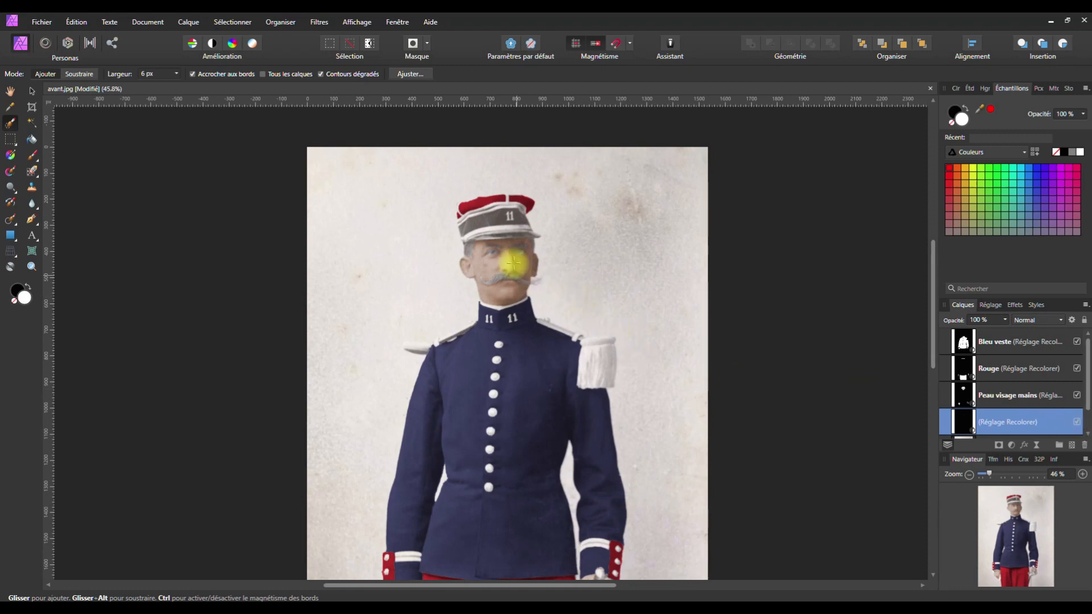
{"action": "scroll", "coordinate": [498, 250], "scroll_direction": "up", "scroll_amount": 5}
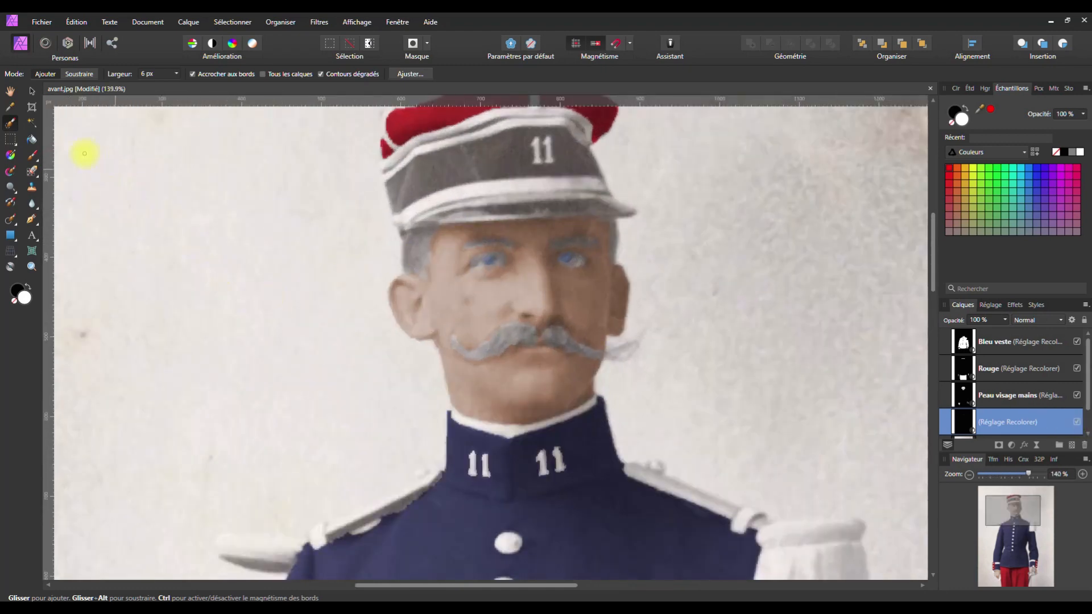
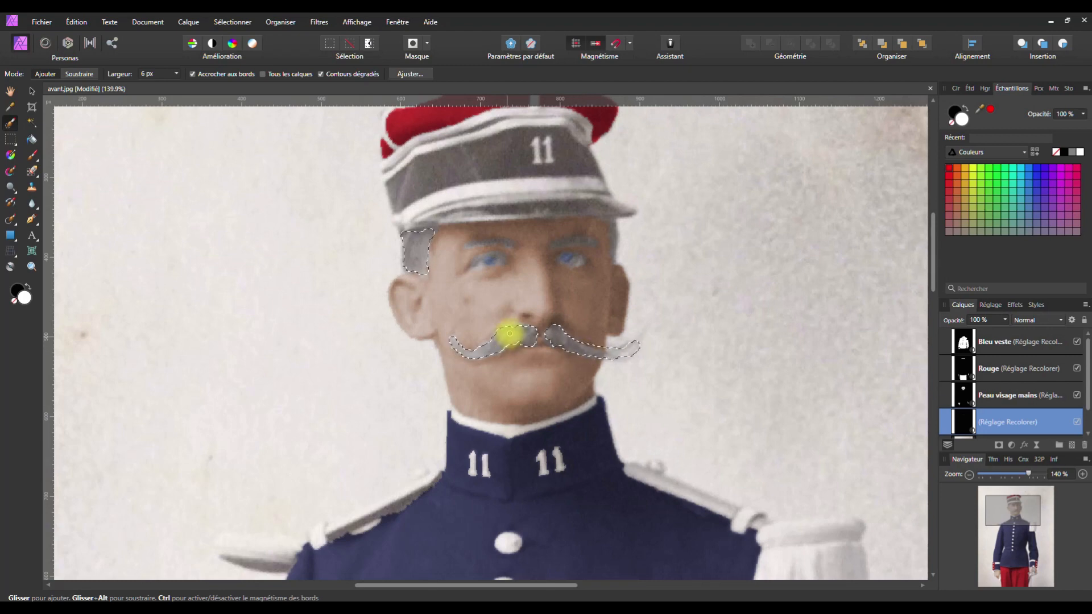
Extend the selection over the right temple hair and trim the moustache selection's upper edge
{"action": "scroll", "coordinate": [551, 366], "scroll_direction": "up", "scroll_amount": 3}
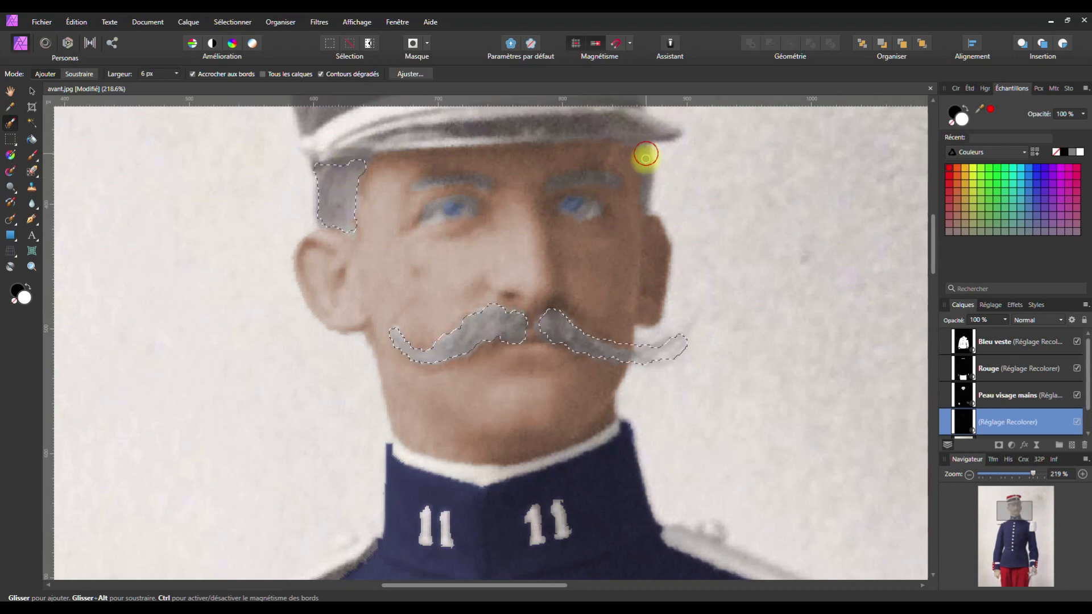
{"action": "left_click_drag", "start_coordinate": [649, 162], "coordinate": [648, 175]}
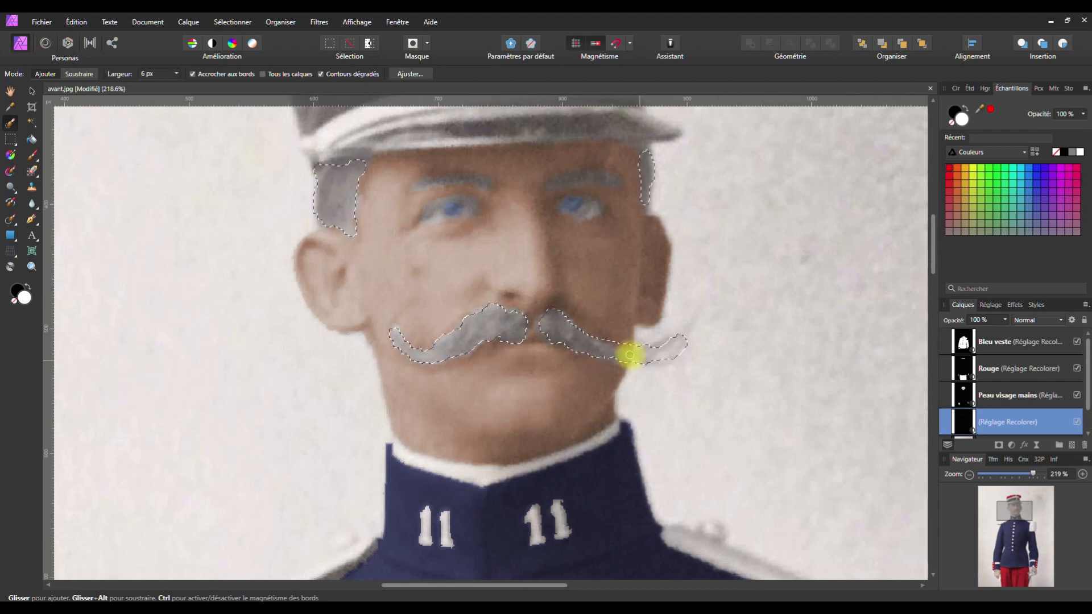
{"action": "key", "text": "space"}
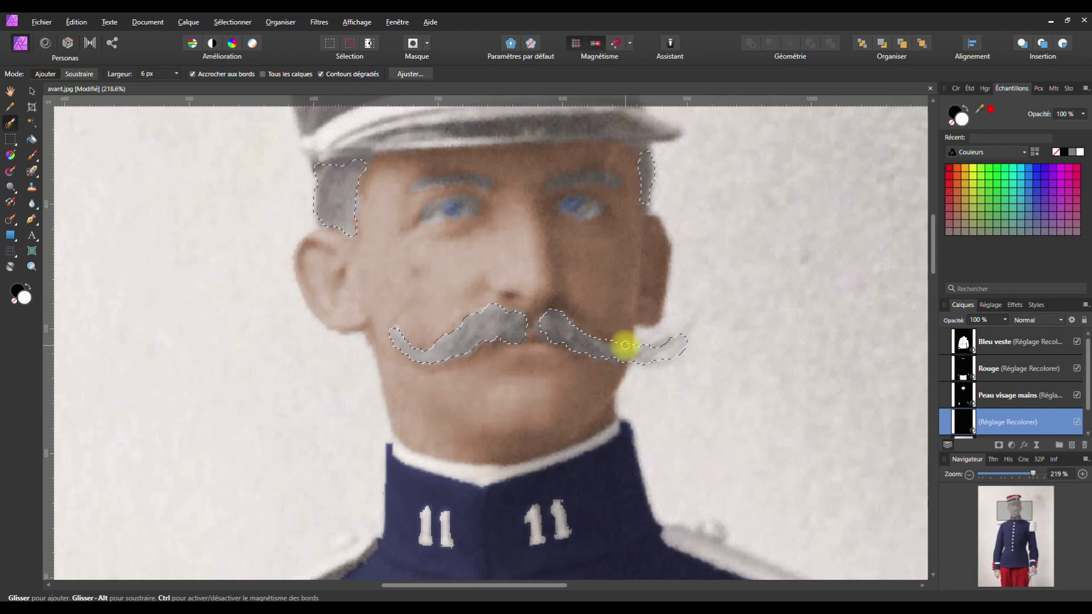
{"action": "left_click_drag", "start_coordinate": [617, 343], "coordinate": [607, 340]}
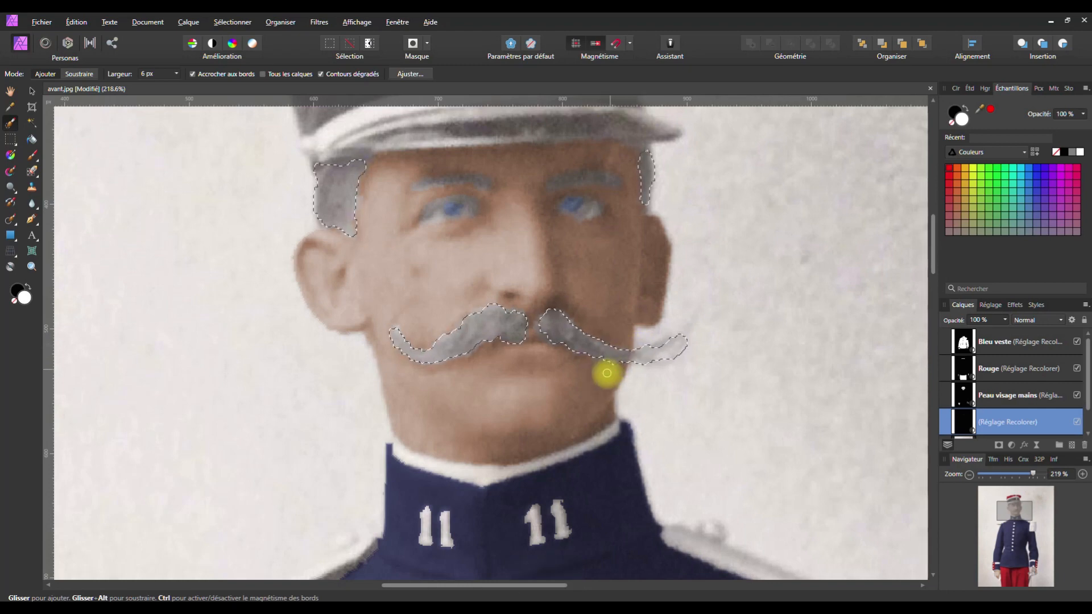
{"action": "scroll", "coordinate": [494, 310], "scroll_direction": "down", "scroll_amount": 2}
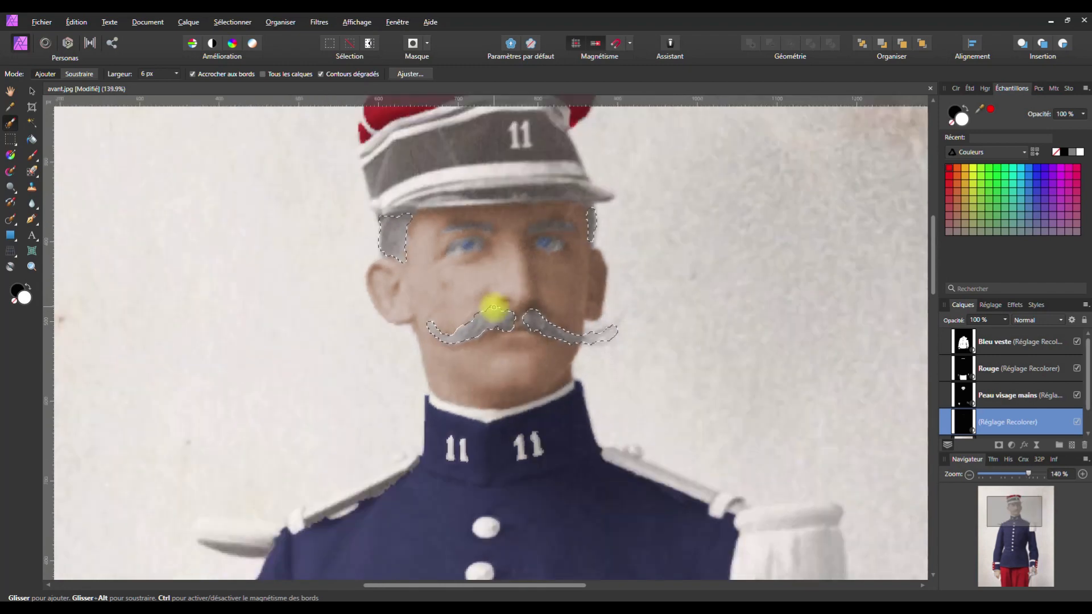
{"action": "scroll", "coordinate": [1011, 421], "scroll_direction": "down", "scroll_amount": 1}
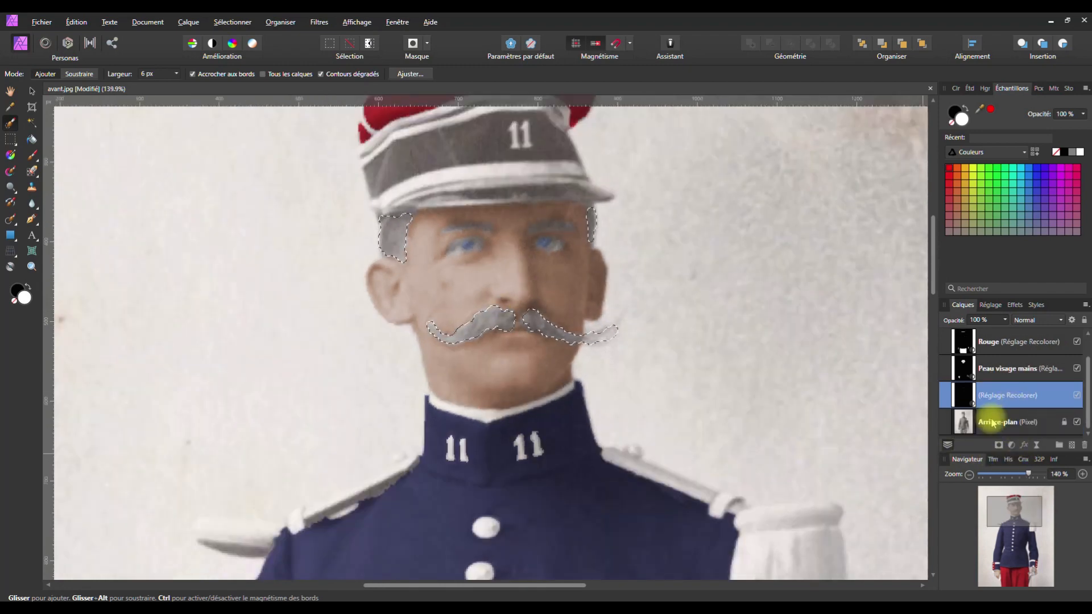
On the background layer, try a darkened, muted brown Recolor on the moustache and hair at about half opacity
{"action": "left_click", "coordinate": [994, 422]}
{"action": "left_click", "coordinate": [1014, 446]}
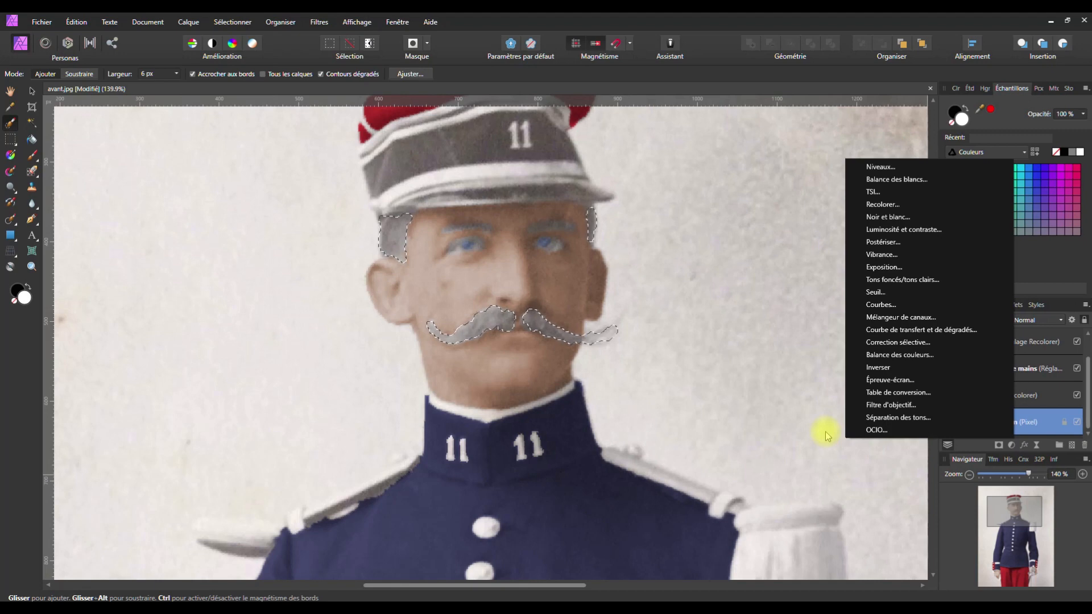
{"action": "left_click", "coordinate": [875, 219]}
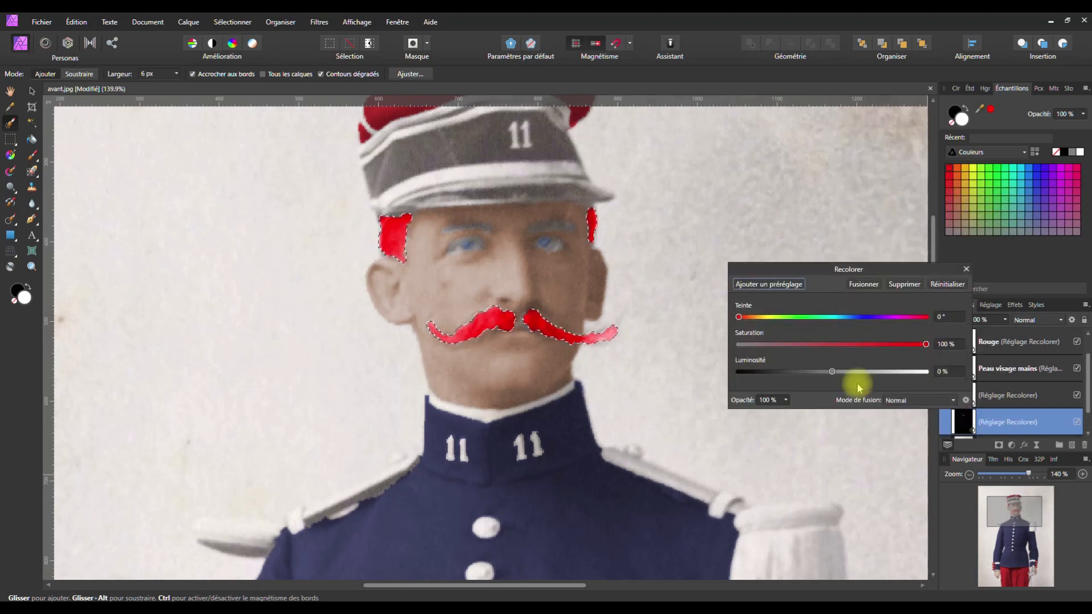
{"action": "left_click", "coordinate": [749, 318]}
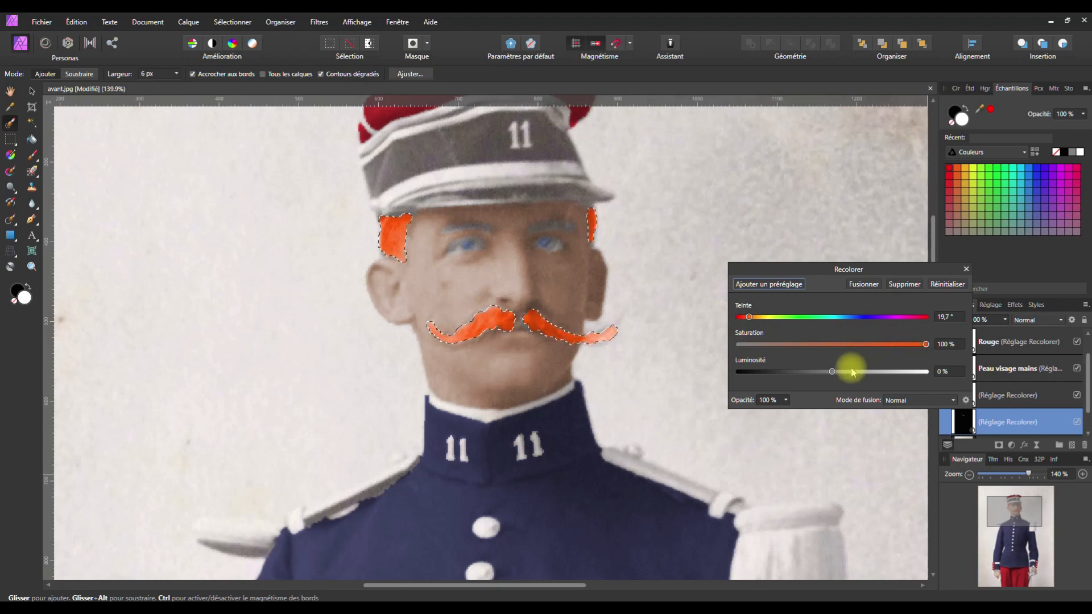
{"action": "left_click", "coordinate": [829, 373]}
{"action": "left_click_drag", "start_coordinate": [829, 374], "coordinate": [764, 372]}
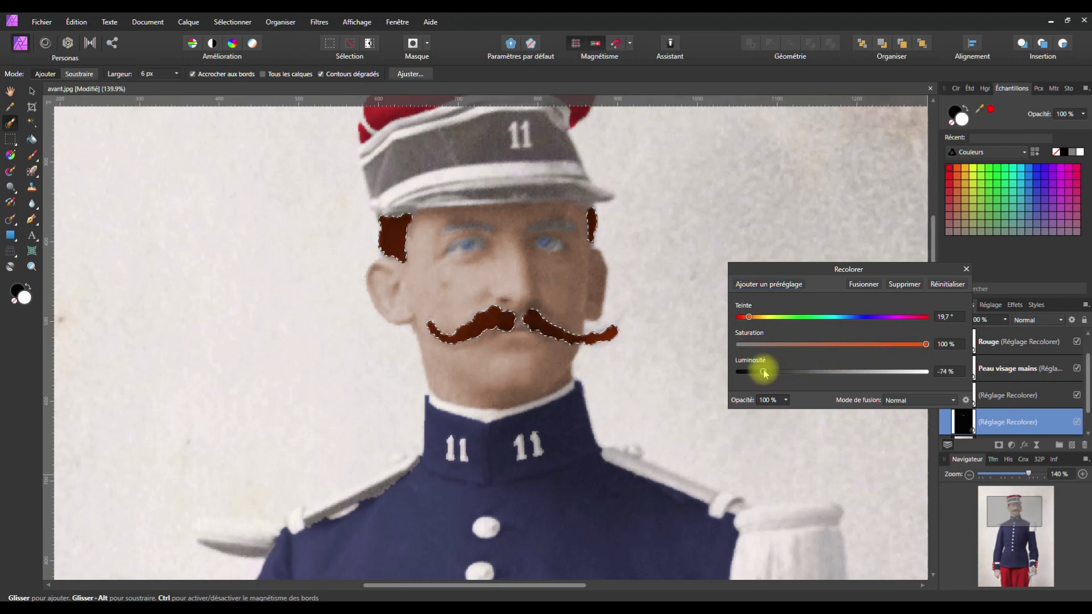
{"action": "left_click_drag", "start_coordinate": [926, 345], "coordinate": [827, 352]}
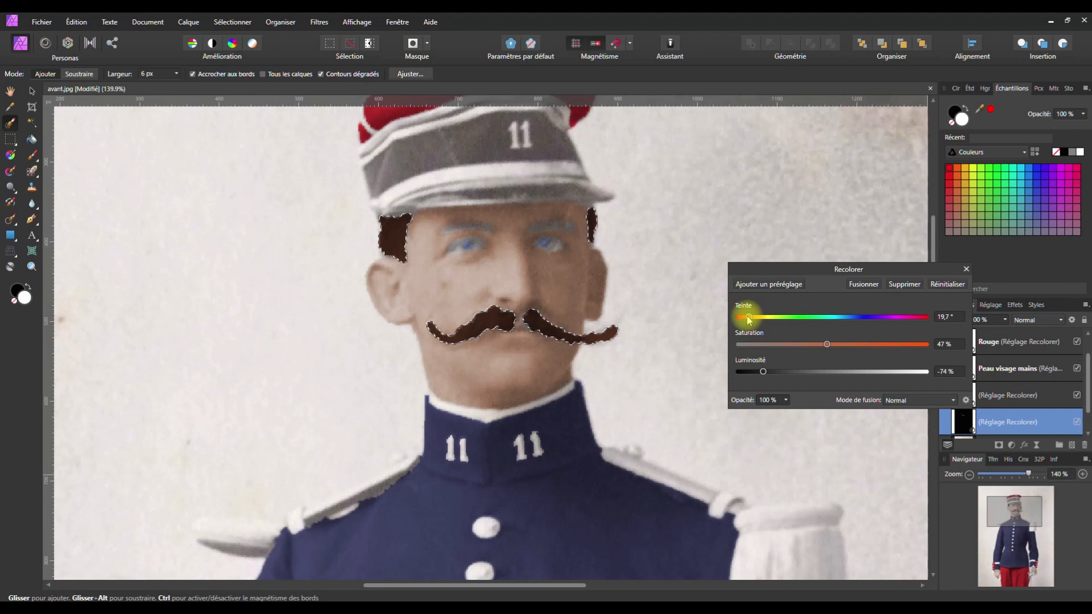
{"action": "left_click_drag", "start_coordinate": [762, 371], "coordinate": [755, 371]}
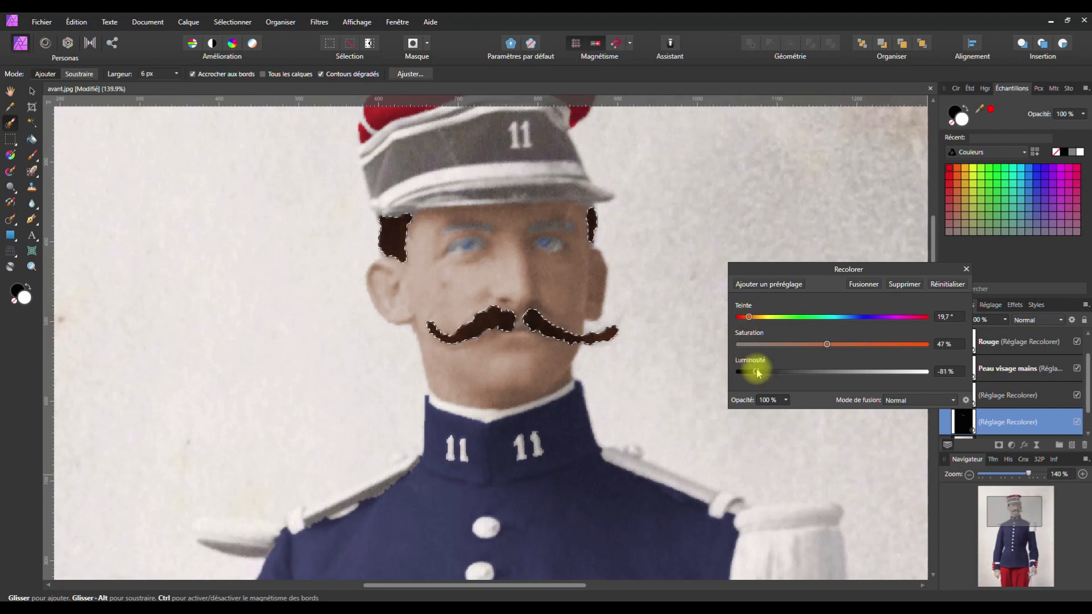
{"action": "left_click", "coordinate": [786, 400]}
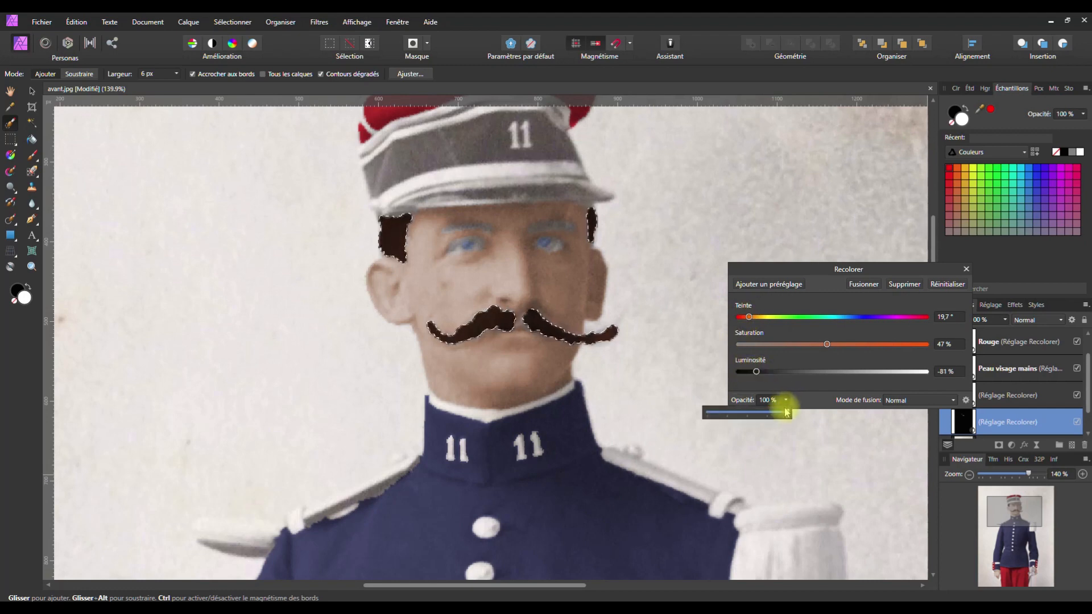
{"action": "left_click_drag", "start_coordinate": [786, 412], "coordinate": [749, 413]}
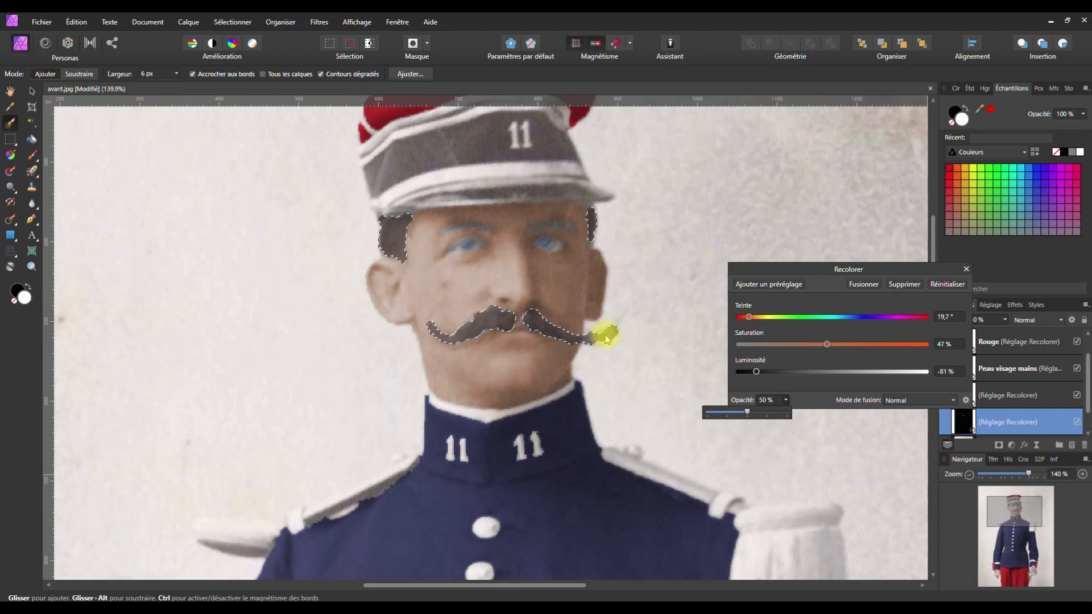
Discard the brown recolour and clear the selection
{"action": "key", "text": "ctrl+d"}
{"action": "key", "text": "ctrl+z"}
{"action": "key", "text": "ctrl+z"}
{"action": "key", "text": "ctrl+z"}
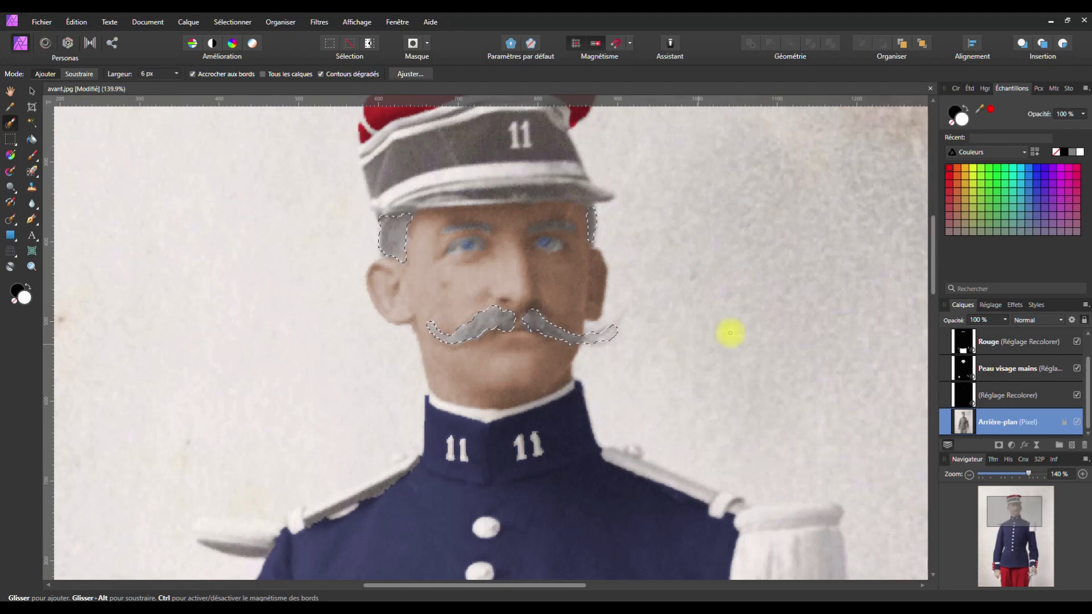
{"action": "key", "text": "ctrl+d"}
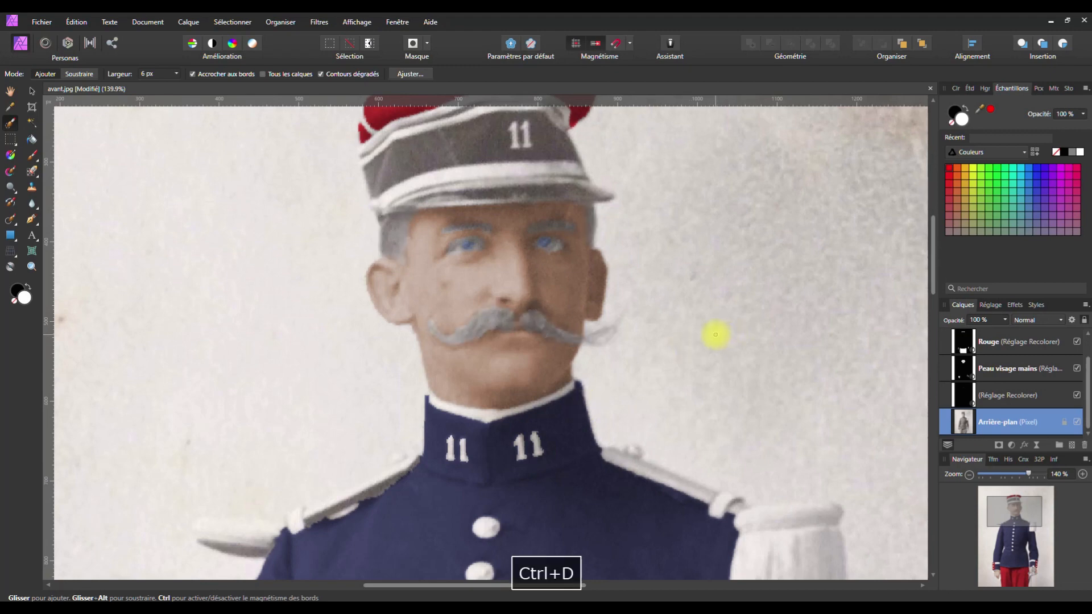
Zoom to the cap and select its grey band around the 11, the lower brim and the visor tip
{"action": "scroll", "coordinate": [702, 336], "scroll_direction": "down", "scroll_amount": 5}
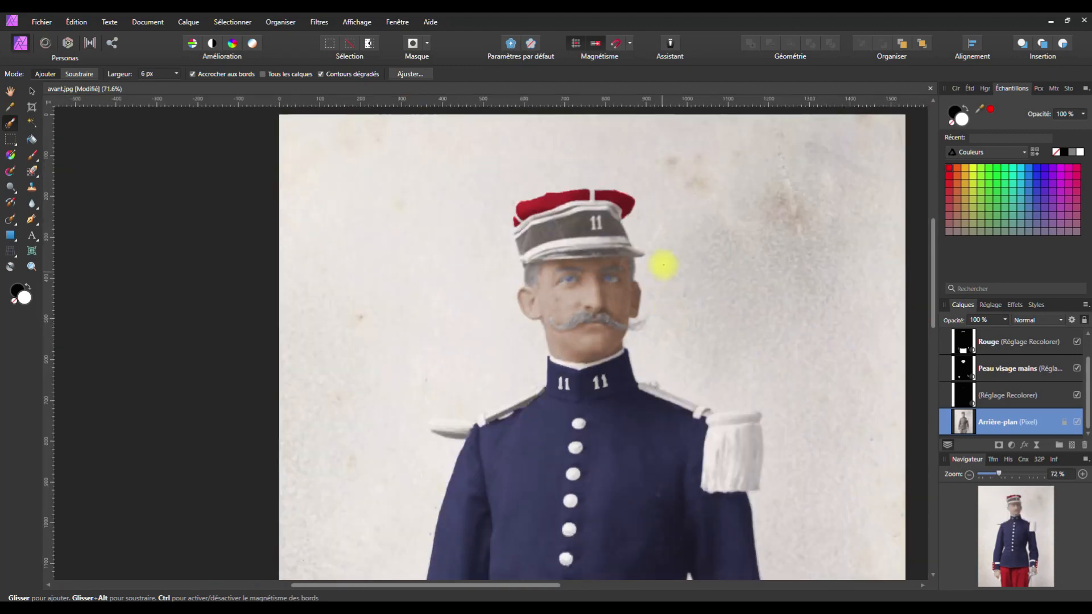
{"action": "scroll", "coordinate": [604, 361], "scroll_direction": "up", "scroll_amount": 3}
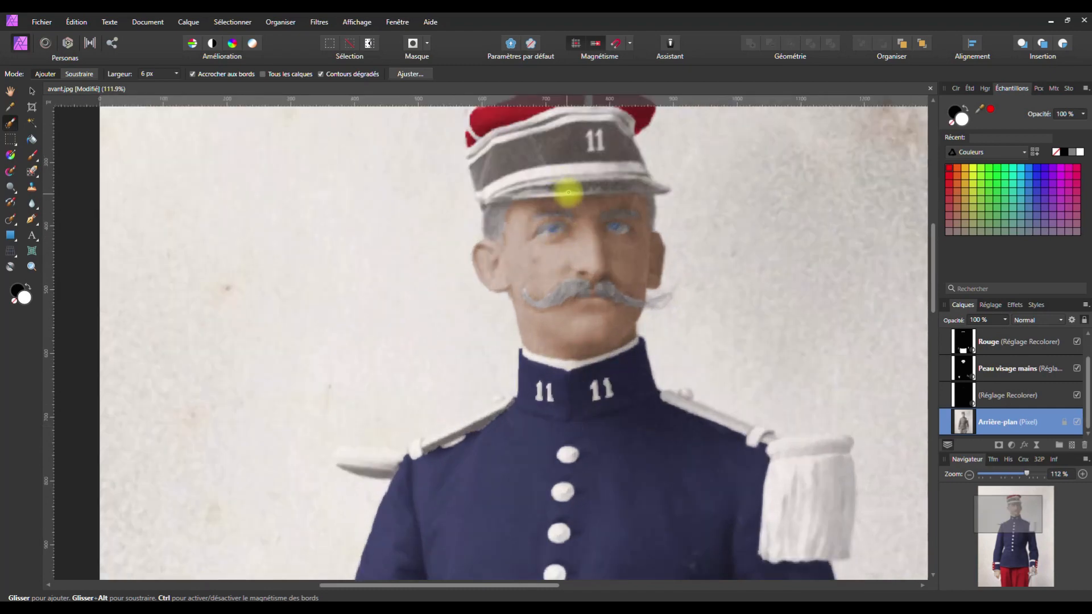
{"action": "key", "text": "space"}
{"action": "left_click_drag", "start_coordinate": [557, 183], "coordinate": [557, 324]}
{"action": "scroll", "coordinate": [552, 292], "scroll_direction": "up", "scroll_amount": 3}
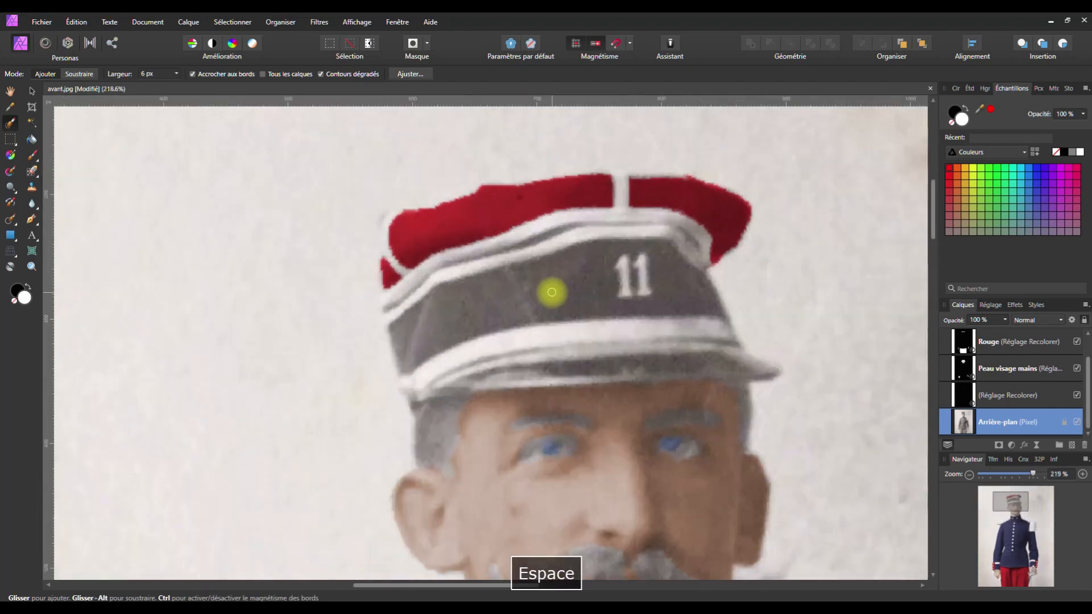
{"action": "left_click_drag", "start_coordinate": [396, 330], "coordinate": [449, 305]}
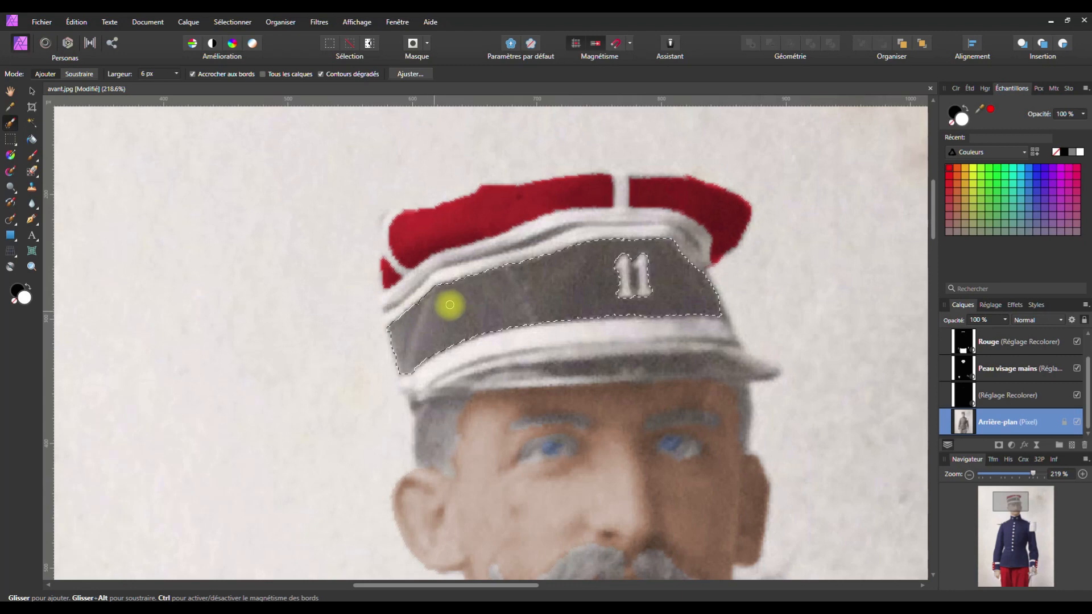
{"action": "mouse_move", "coordinate": [463, 372]}
{"action": "left_mouse_down"}
{"action": "mouse_move", "coordinate": [463, 382]}
{"action": "mouse_move", "coordinate": [505, 383]}
{"action": "mouse_move", "coordinate": [762, 367]}
{"action": "mouse_move", "coordinate": [744, 359]}
{"action": "mouse_move", "coordinate": [456, 396]}
{"action": "left_mouse_up"}
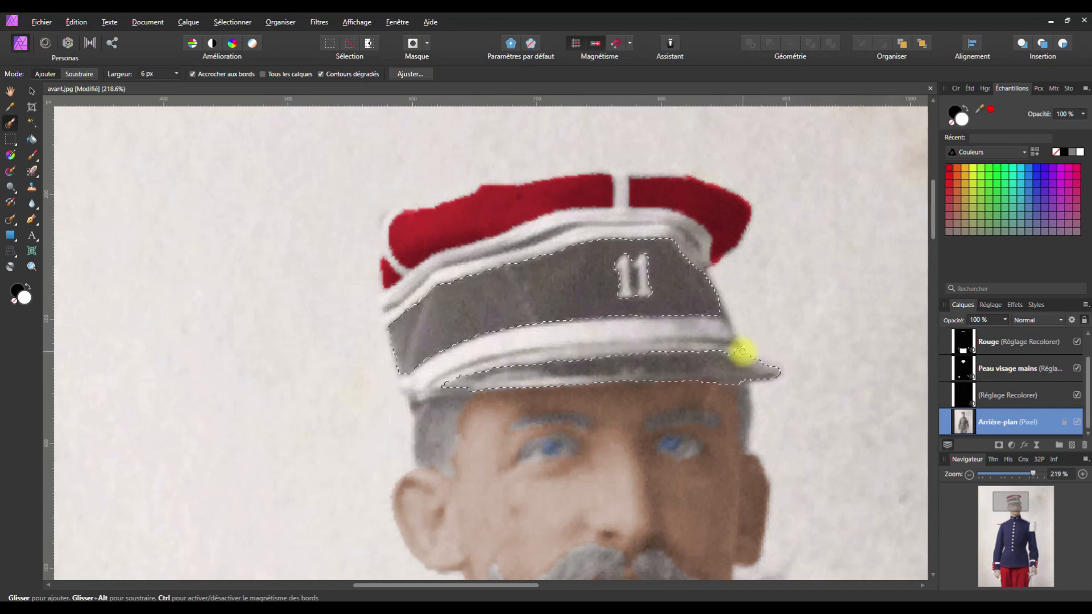
{"action": "left_click_drag", "start_coordinate": [741, 357], "coordinate": [749, 357]}
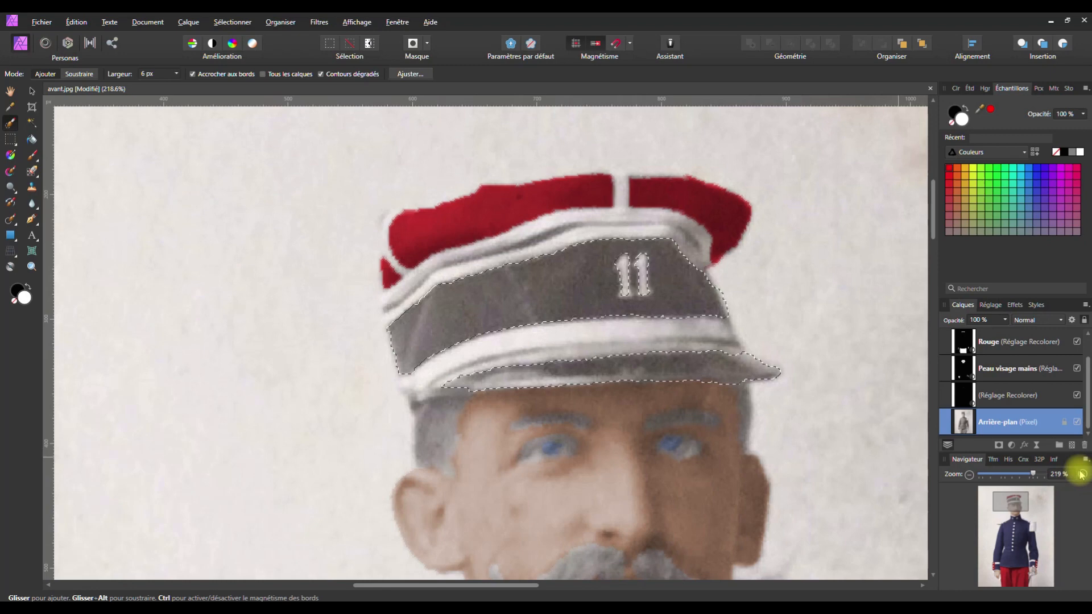
Try a fully desaturated, darker grey Recolor on the cap band
{"action": "left_click", "coordinate": [1011, 449]}
{"action": "left_click", "coordinate": [870, 212]}
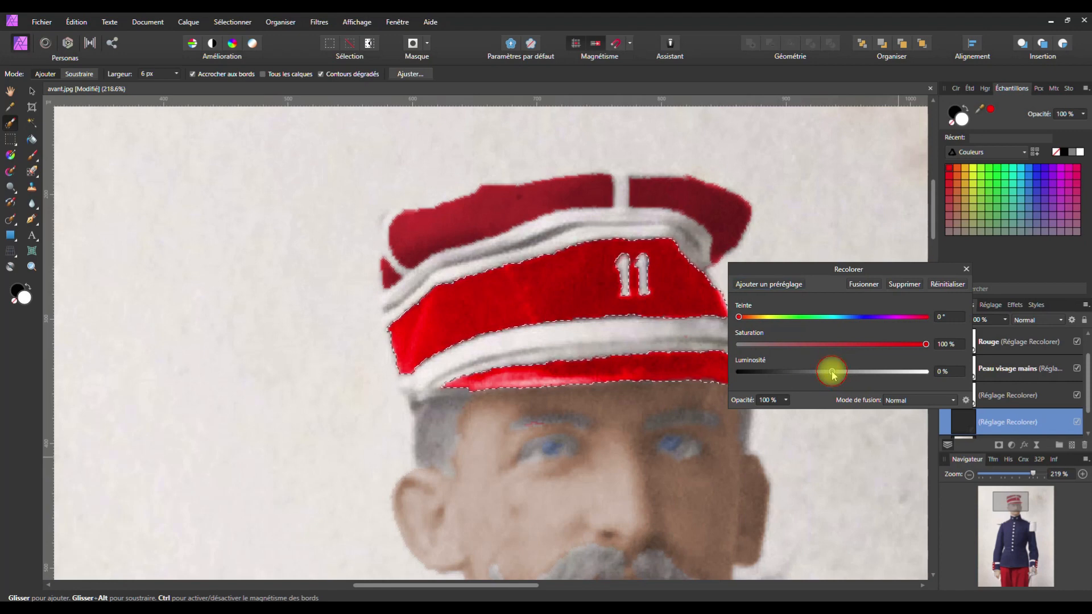
{"action": "left_click_drag", "start_coordinate": [923, 344], "coordinate": [725, 343]}
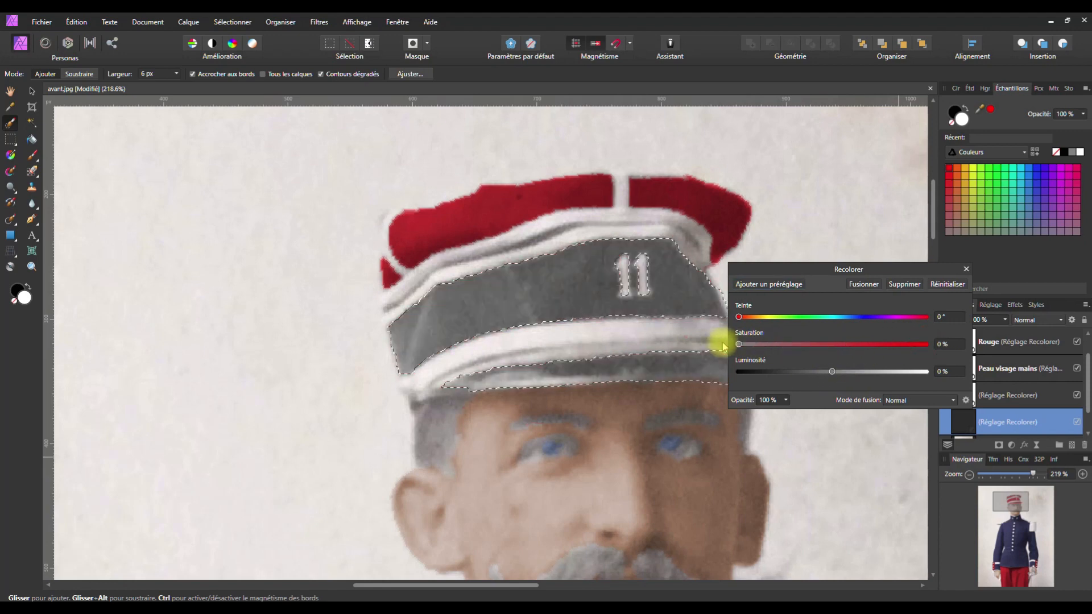
{"action": "left_click_drag", "start_coordinate": [833, 372], "coordinate": [790, 376]}
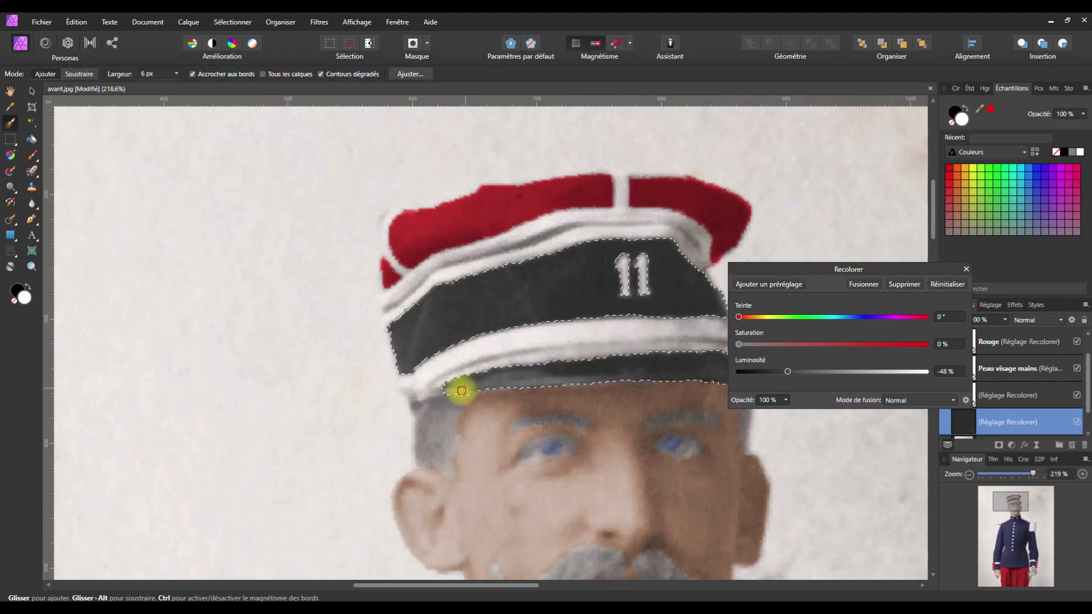
{"action": "mouse_move", "coordinate": [788, 374]}
{"action": "left_mouse_down"}
{"action": "mouse_move", "coordinate": [772, 373]}
{"action": "mouse_move", "coordinate": [789, 373]}
{"action": "left_mouse_up"}
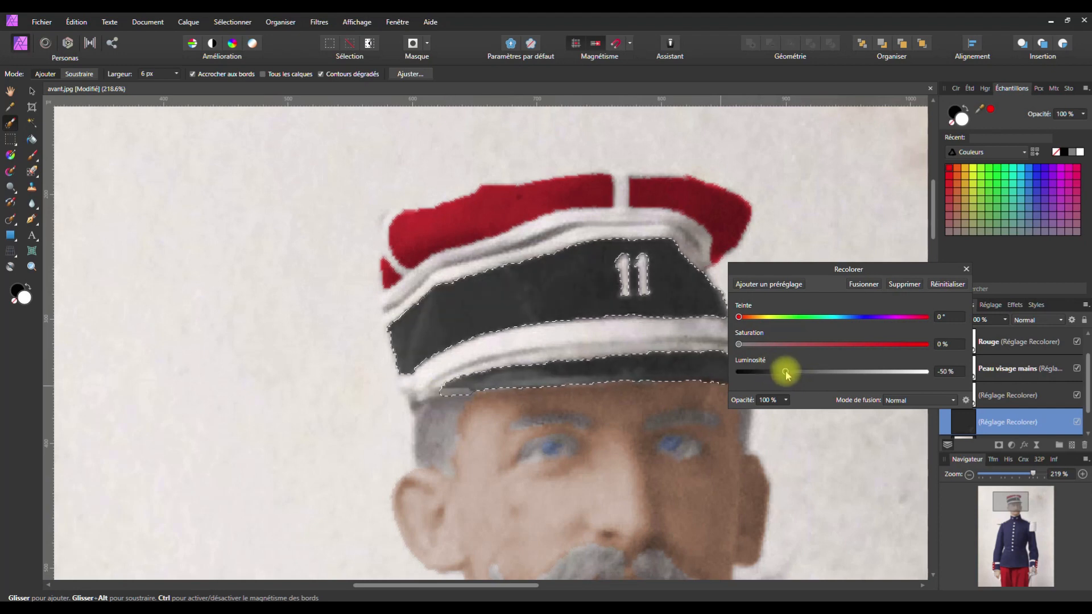
Undo the cap-band darkening and extend the selection along the visor's lower edge
{"action": "key", "text": "ctrl+z"}
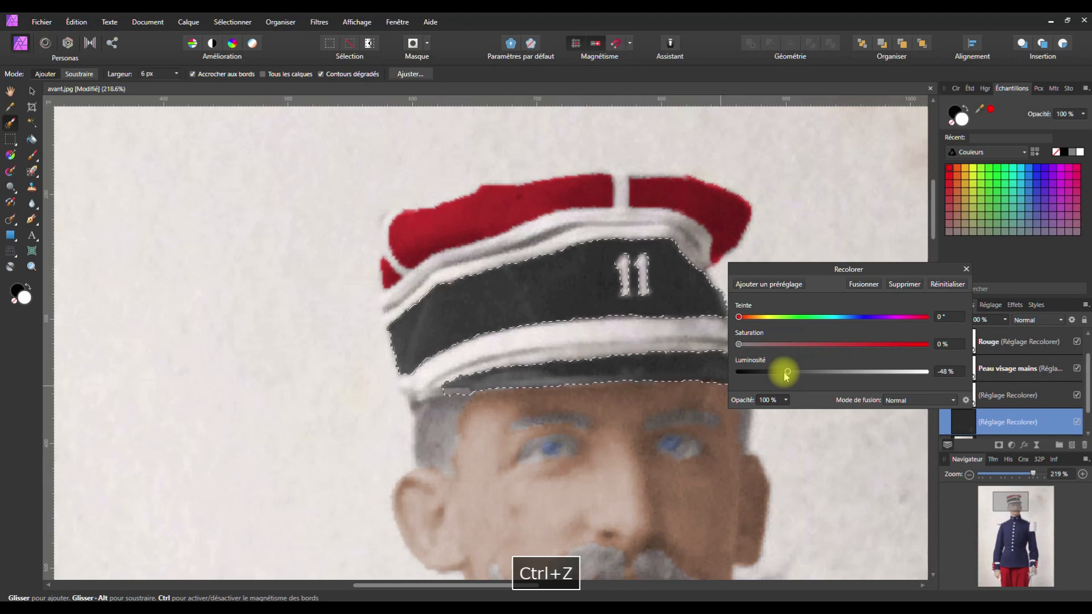
{"action": "key", "text": "ctrl+z"}
{"action": "key", "text": "ctrl+z"}
{"action": "key", "text": "ctrl+z"}
{"action": "key", "text": "ctrl+z"}
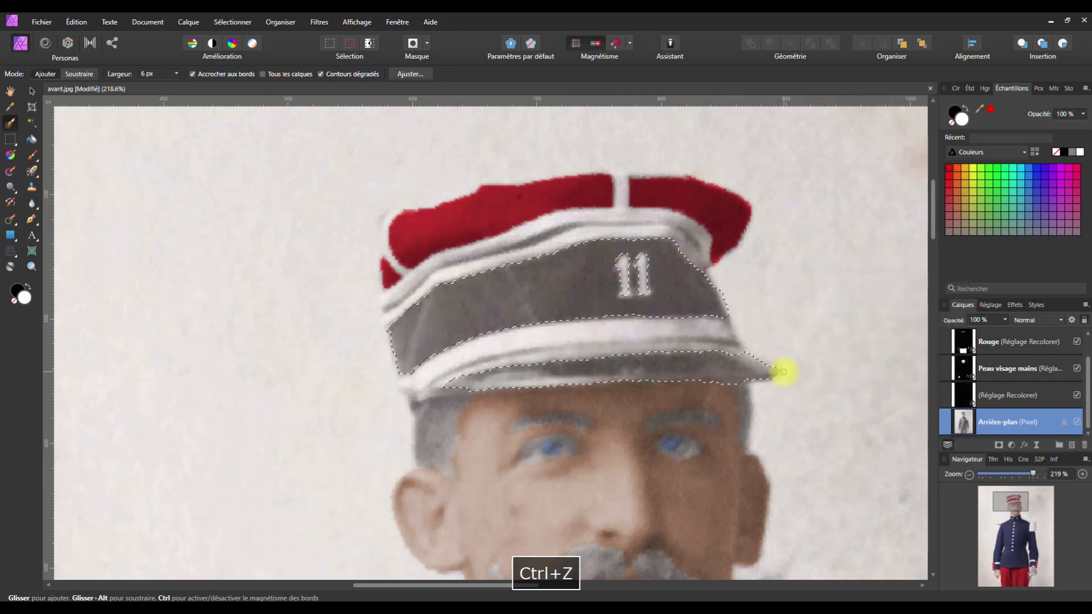
{"action": "mouse_move", "coordinate": [464, 393]}
{"action": "left_mouse_down"}
{"action": "mouse_move", "coordinate": [454, 391]}
{"action": "mouse_move", "coordinate": [458, 404]}
{"action": "left_mouse_up"}
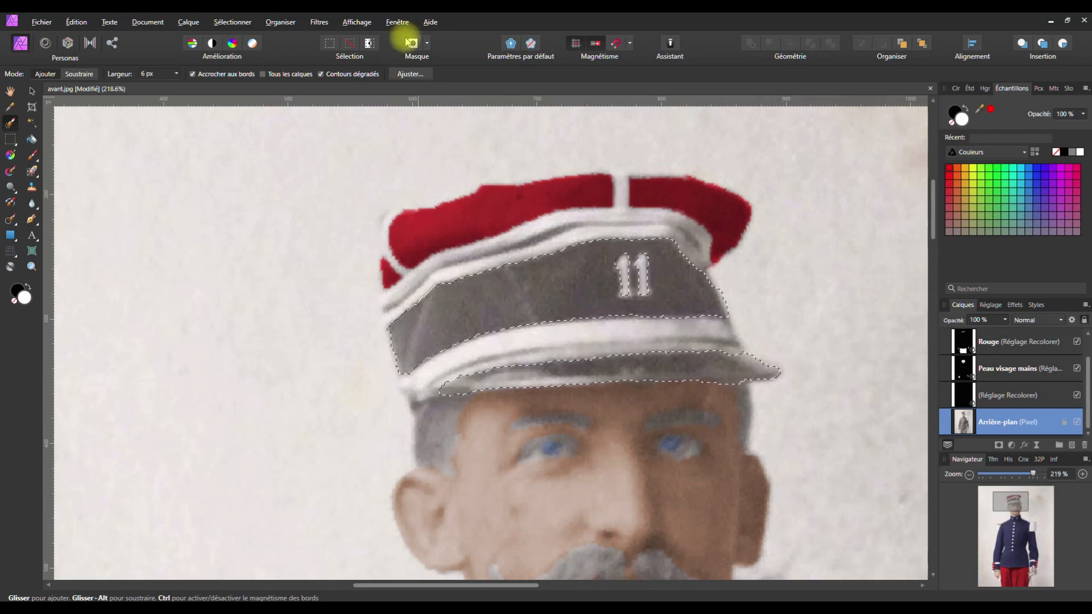
Preview the cap-band selection in Refine Selection, pan to the brim end, and close without applying
{"action": "left_click", "coordinate": [408, 74]}
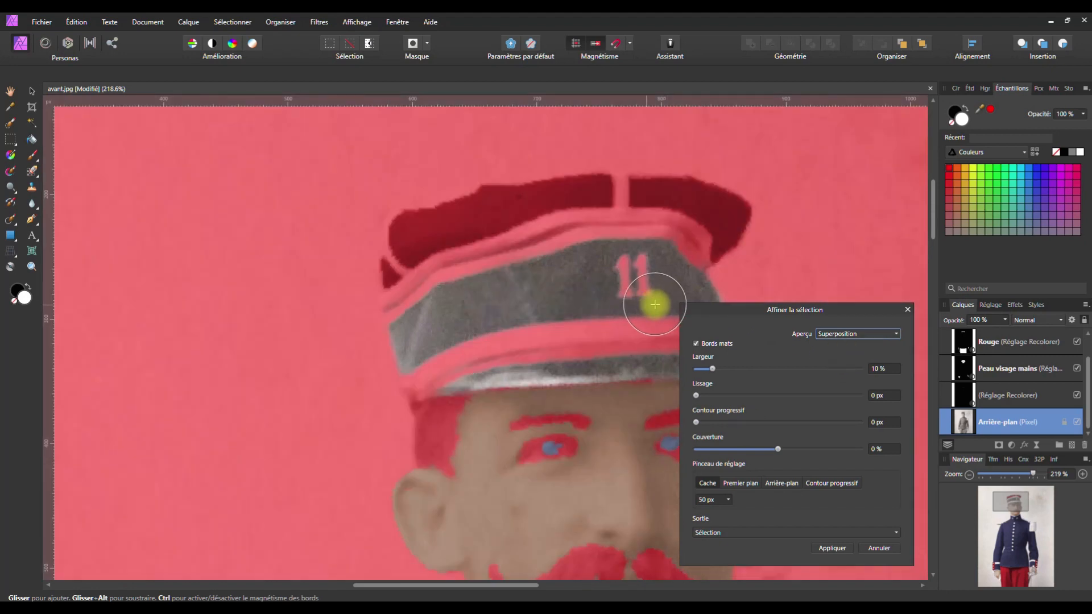
{"action": "key", "text": "space"}
{"action": "left_click_drag", "start_coordinate": [614, 313], "coordinate": [447, 254]}
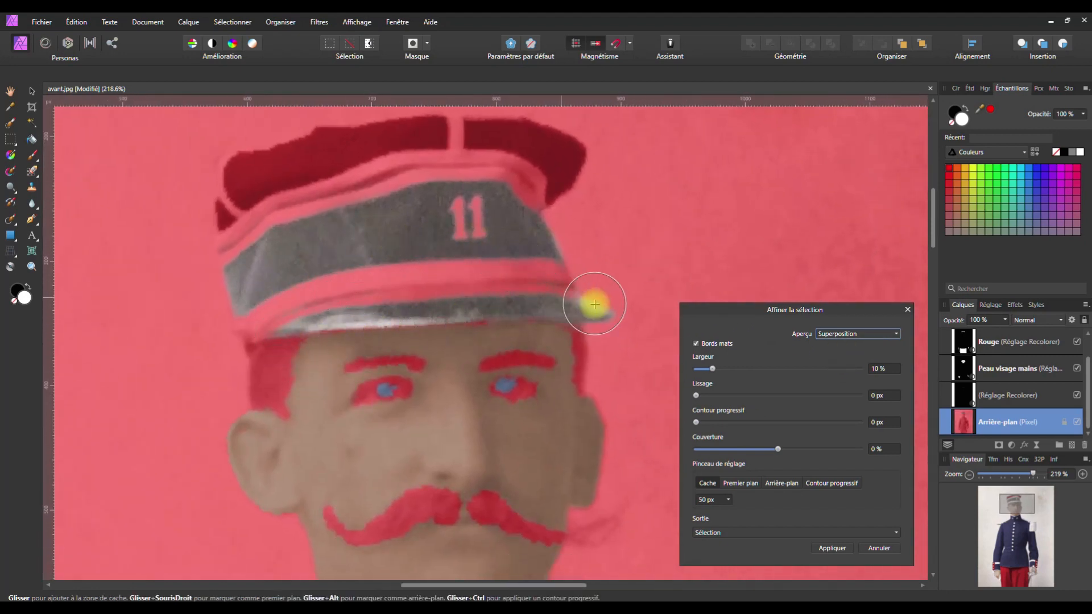
{"action": "left_click", "coordinate": [907, 311]}
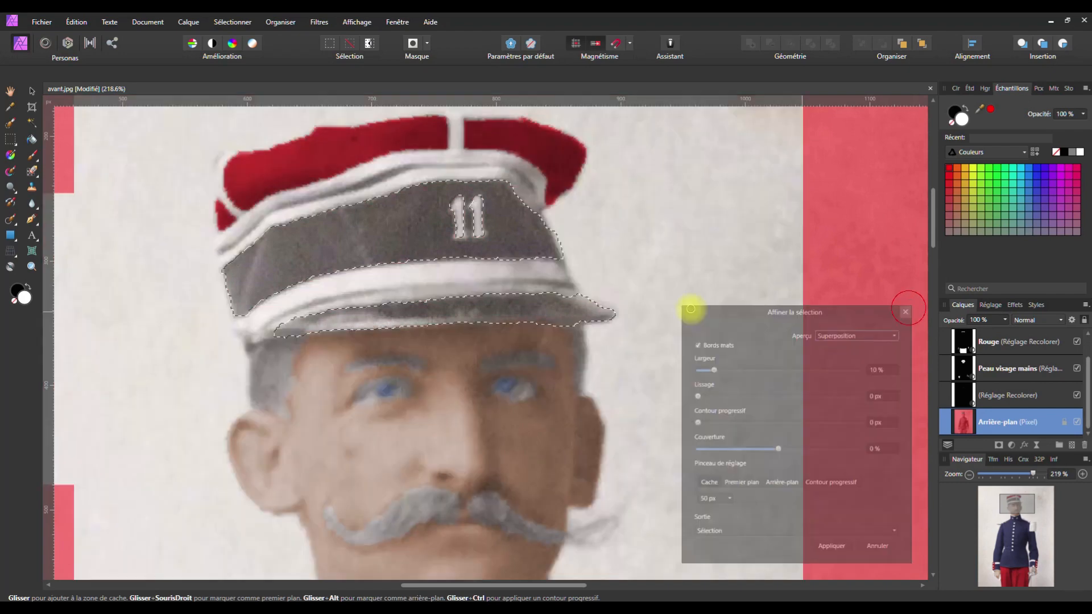
Zoom in and add along the cap's lower edge, undoing a bad stroke
{"action": "scroll", "coordinate": [459, 322], "scroll_direction": "up", "scroll_amount": 3}
{"action": "scroll", "coordinate": [458, 328], "scroll_direction": "up", "scroll_amount": 2}
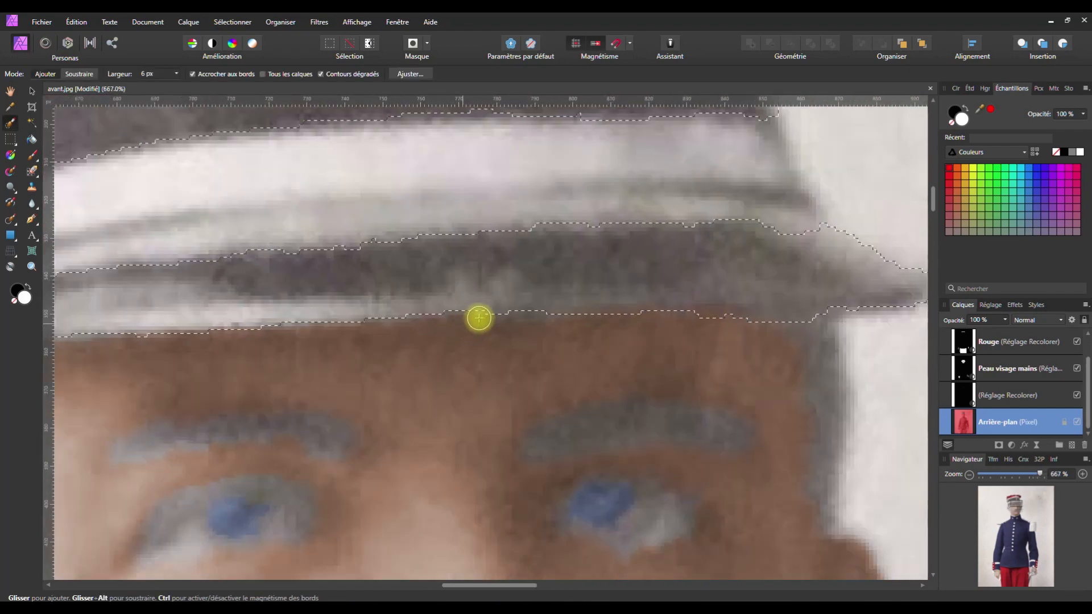
{"action": "left_click_drag", "start_coordinate": [497, 309], "coordinate": [529, 305]}
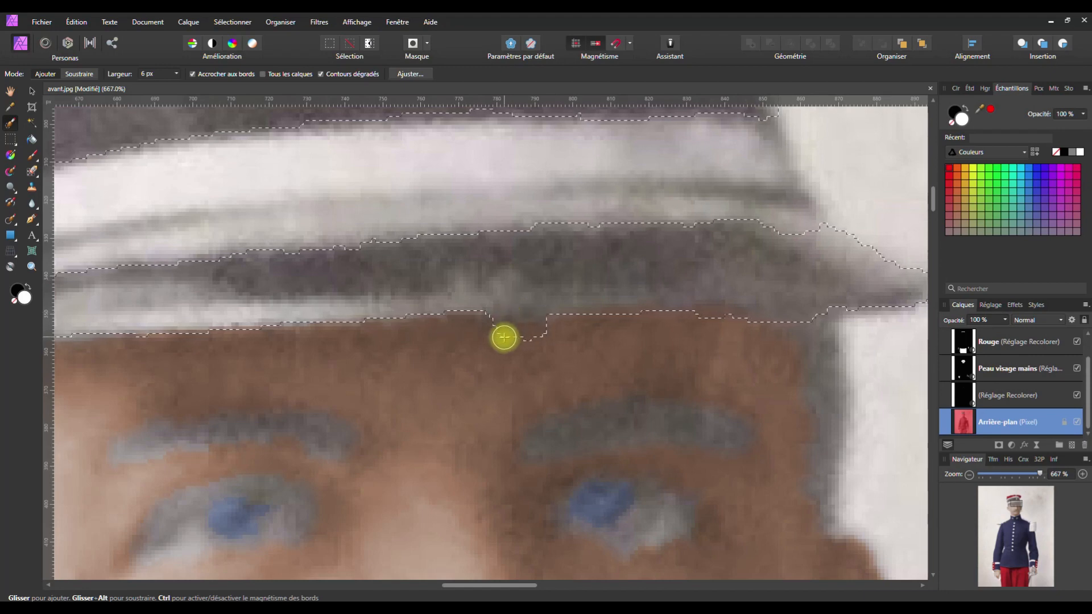
{"action": "left_click_drag", "start_coordinate": [513, 333], "coordinate": [535, 335]}
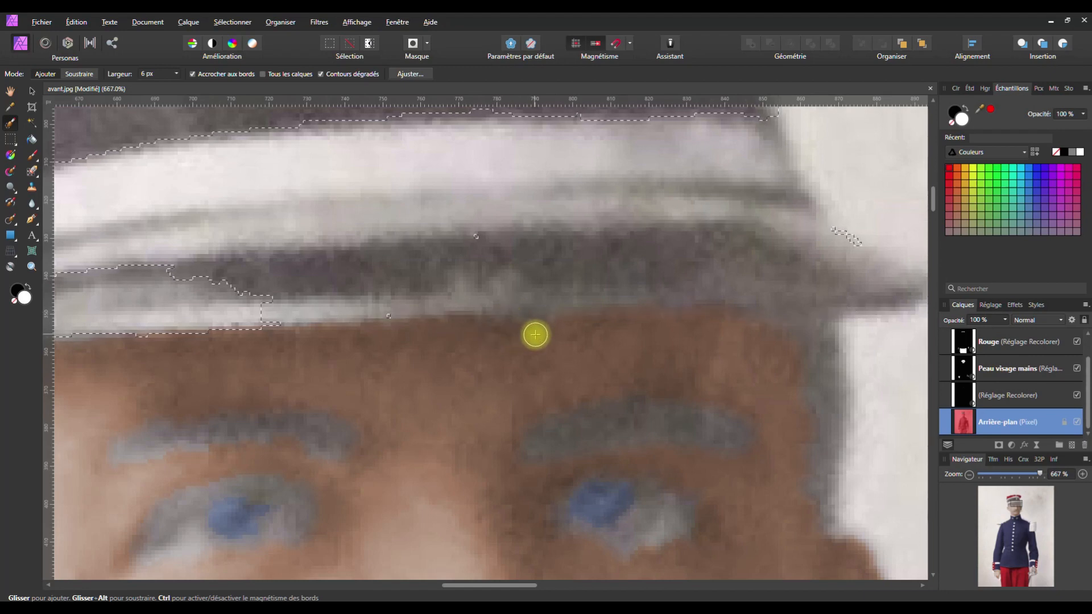
{"action": "key", "text": "ctrl+z"}
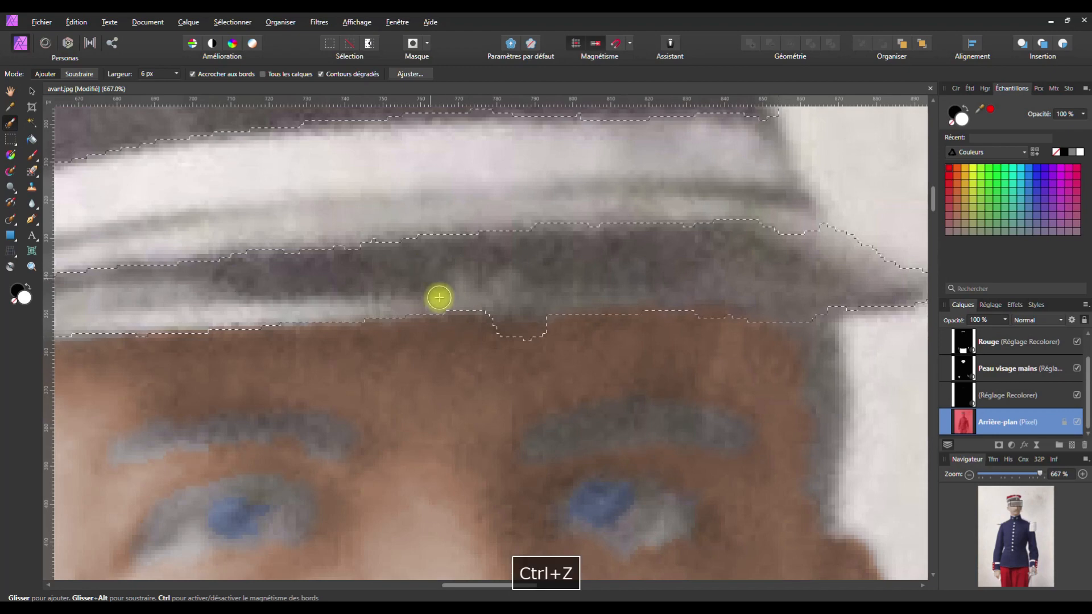
With a 2 px brush width, refine the selection along the cap's lower edge, undoing stray strokes
{"action": "left_click", "coordinate": [176, 75]}
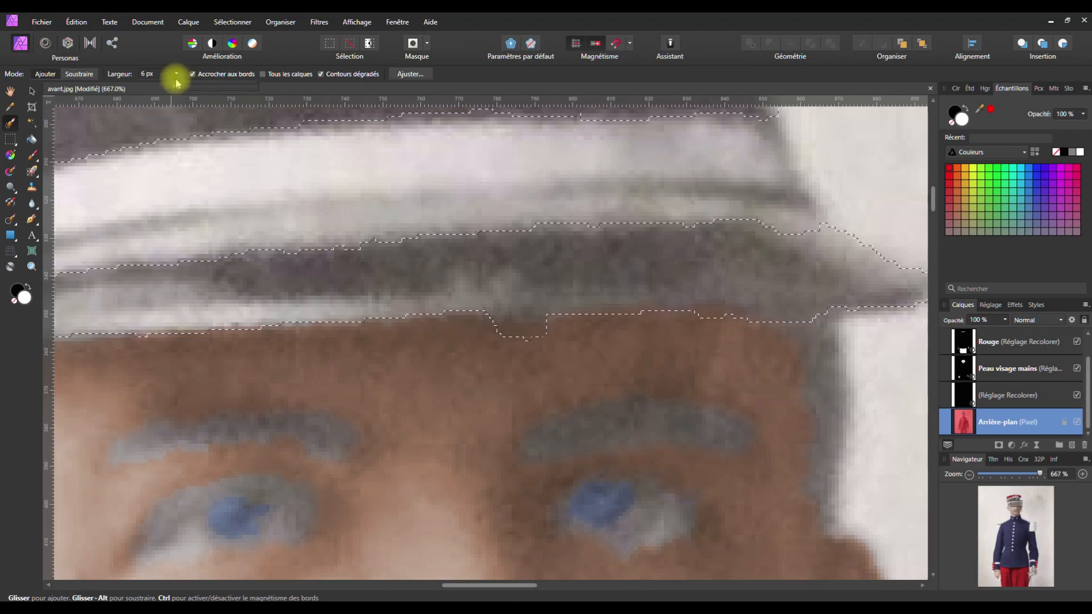
{"action": "left_click_drag", "start_coordinate": [177, 87], "coordinate": [174, 87]}
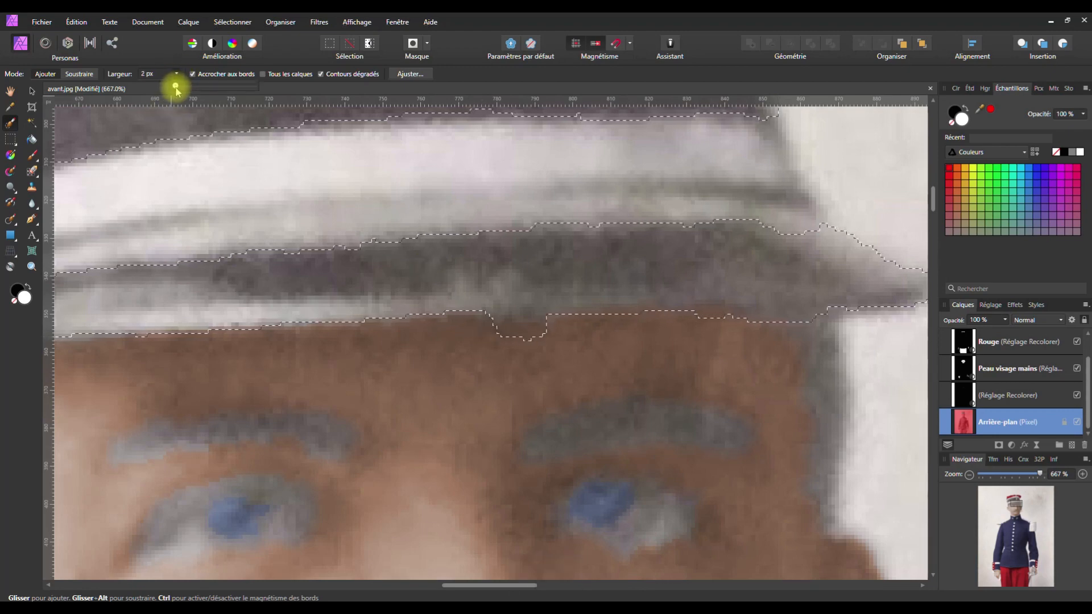
{"action": "mouse_move", "coordinate": [503, 329]}
{"action": "left_mouse_down"}
{"action": "mouse_move", "coordinate": [551, 331]}
{"action": "mouse_move", "coordinate": [490, 335]}
{"action": "mouse_move", "coordinate": [551, 328]}
{"action": "mouse_move", "coordinate": [509, 327]}
{"action": "left_mouse_up"}
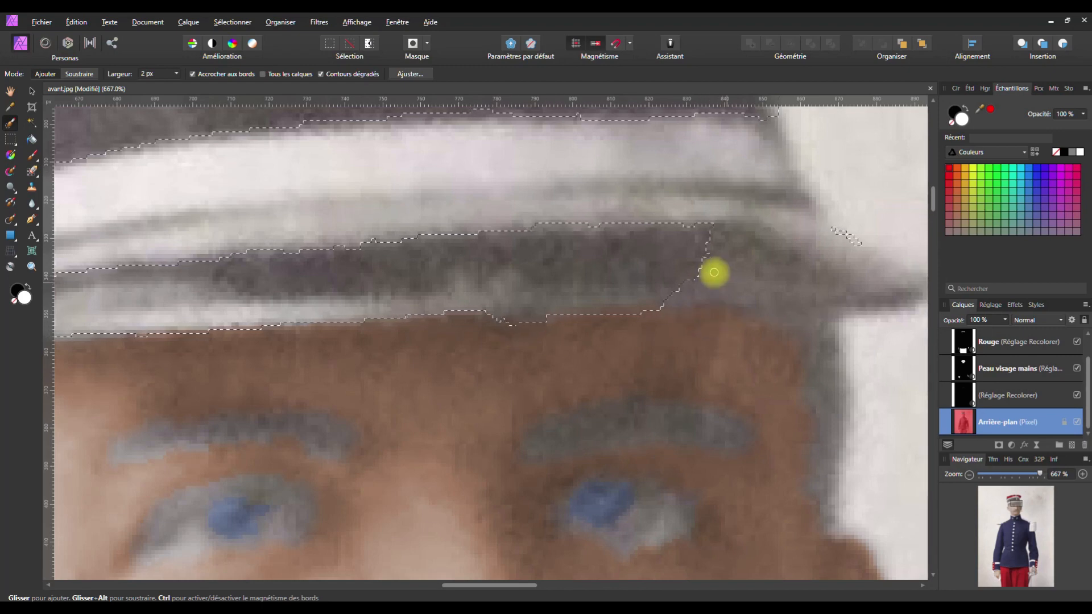
{"action": "left_click_drag", "start_coordinate": [798, 254], "coordinate": [711, 243]}
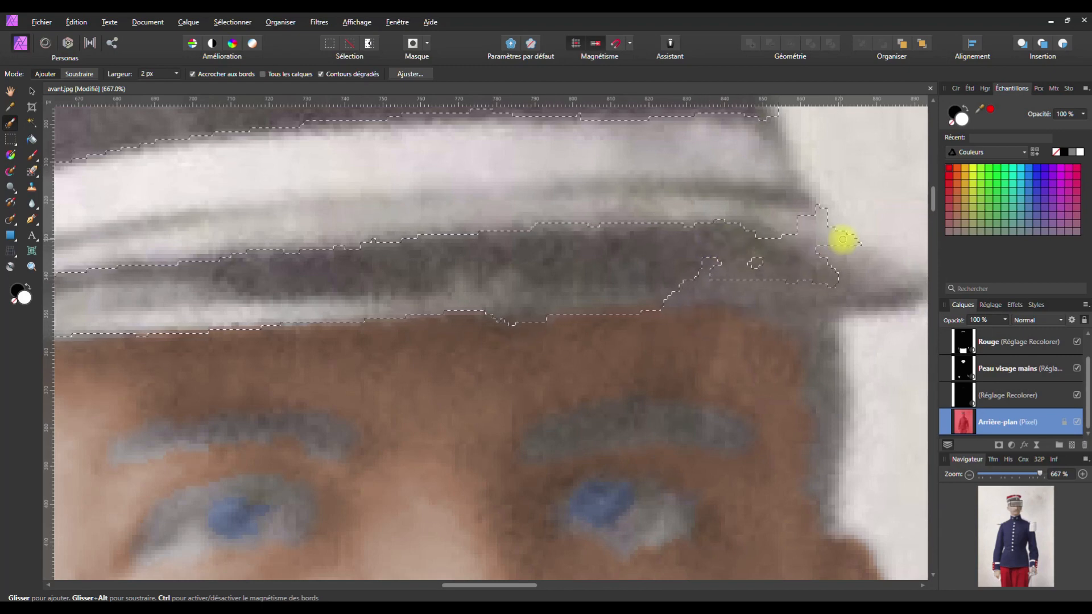
{"action": "key", "text": "ctrl+z"}
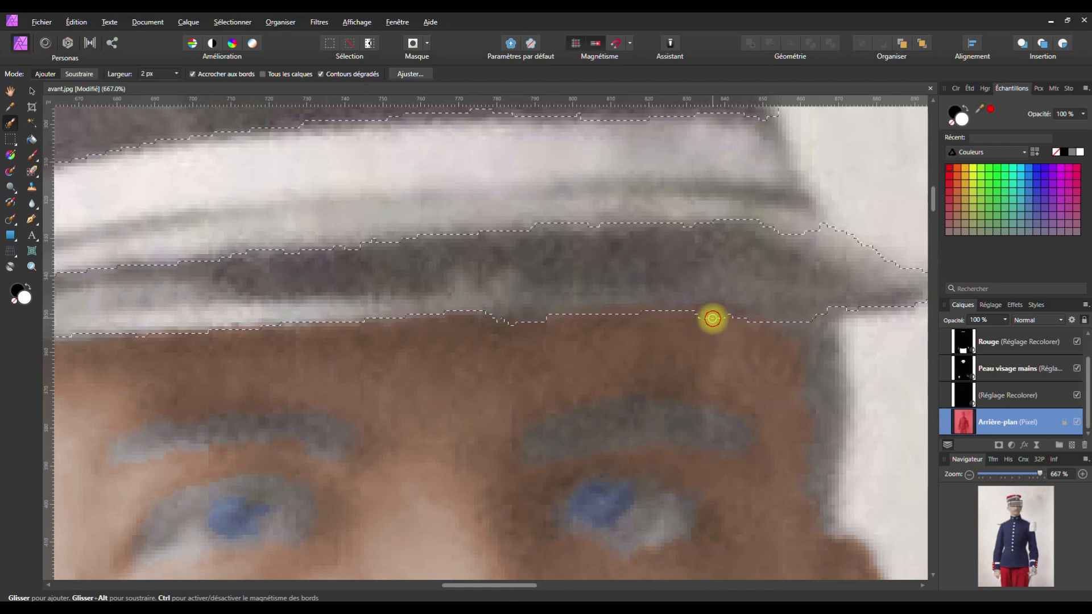
{"action": "key", "text": "ctrl+z"}
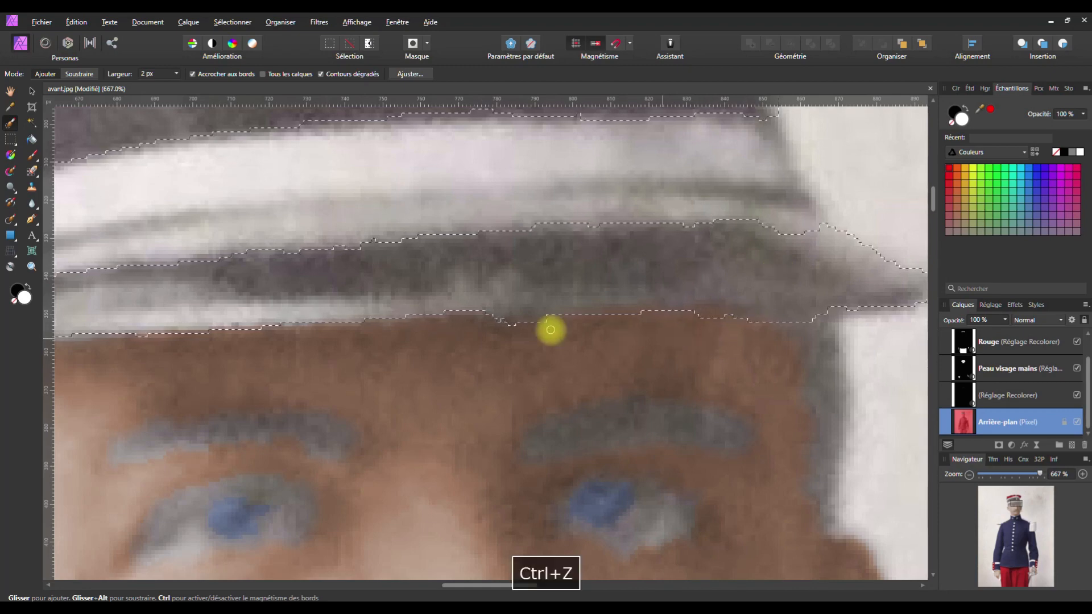
{"action": "mouse_move", "coordinate": [515, 326]}
{"action": "left_mouse_down"}
{"action": "mouse_move", "coordinate": [502, 330]}
{"action": "mouse_move", "coordinate": [528, 327]}
{"action": "left_mouse_up"}
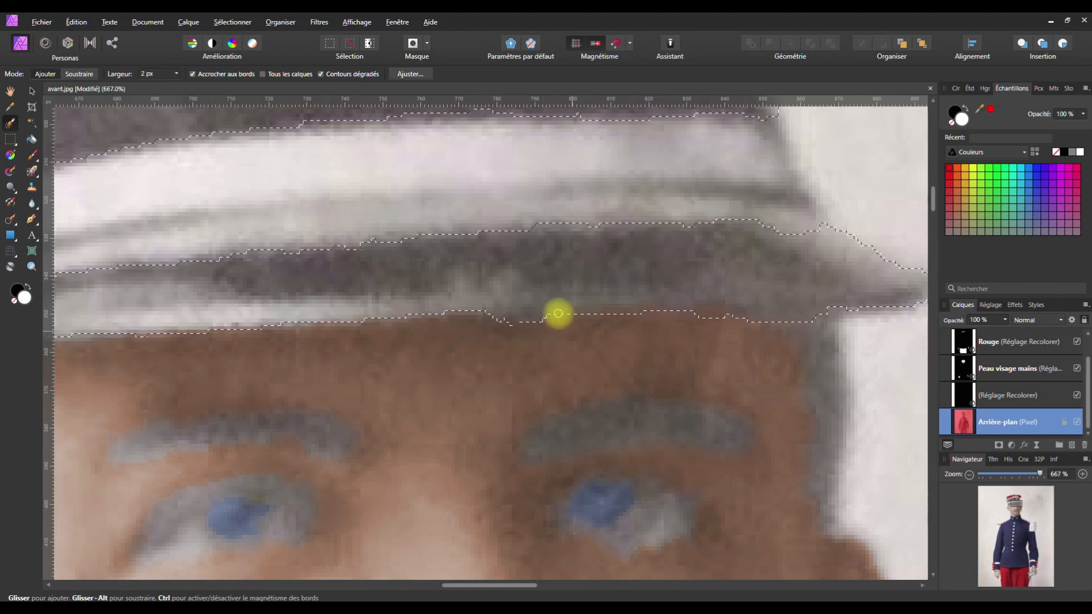
Pan to the cap band's left end and add its lower-left edge to the selection
{"action": "key", "text": "space"}
{"action": "left_click_drag", "start_coordinate": [396, 280], "coordinate": [809, 268]}
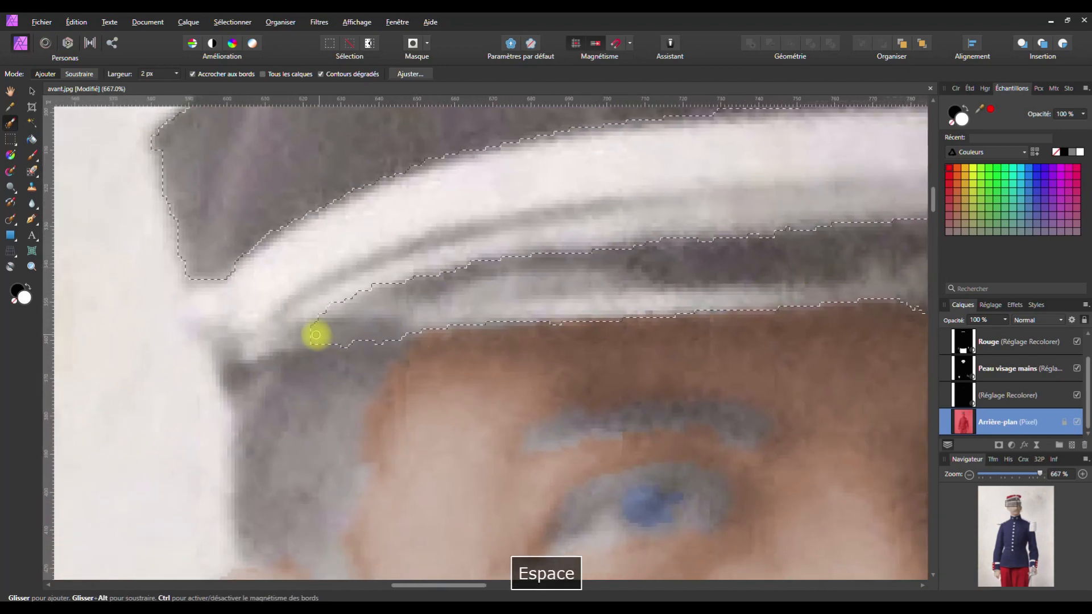
{"action": "mouse_move", "coordinate": [302, 334]}
{"action": "left_mouse_down"}
{"action": "mouse_move", "coordinate": [305, 344]}
{"action": "mouse_move", "coordinate": [386, 319]}
{"action": "left_mouse_up"}
{"action": "scroll", "coordinate": [386, 319], "scroll_direction": "down", "scroll_amount": 8}
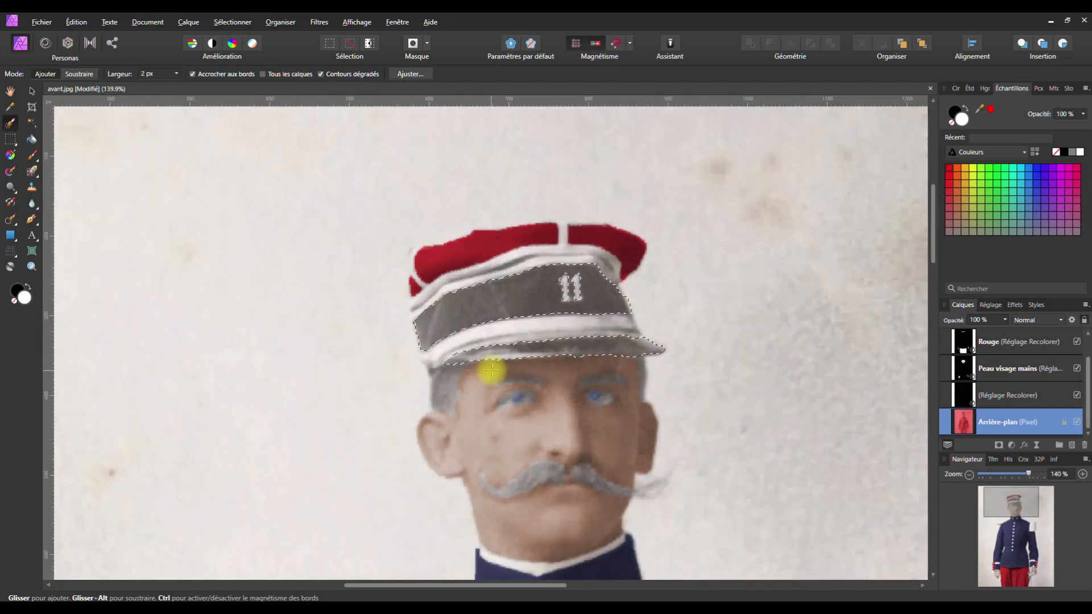
Add a Recolor at 3% saturation and -38% lightness to the cap band, then deselect
{"action": "left_click", "coordinate": [1011, 445]}
{"action": "left_click", "coordinate": [879, 204]}
{"action": "left_click_drag", "start_coordinate": [863, 344], "coordinate": [725, 351]}
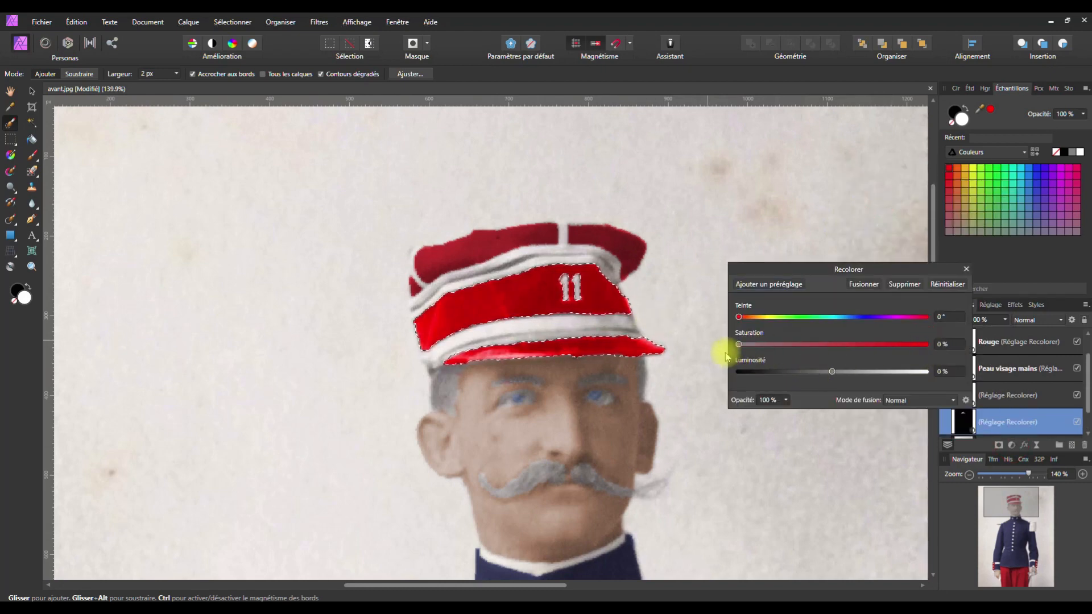
{"action": "left_click_drag", "start_coordinate": [832, 372], "coordinate": [803, 374]}
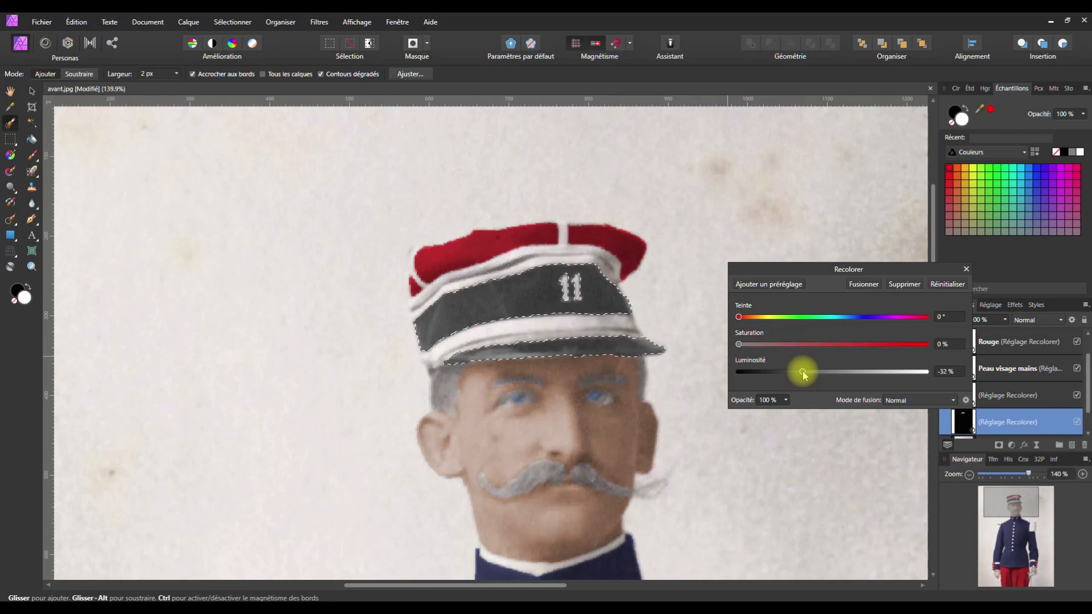
{"action": "left_click_drag", "start_coordinate": [738, 344], "coordinate": [797, 373]}
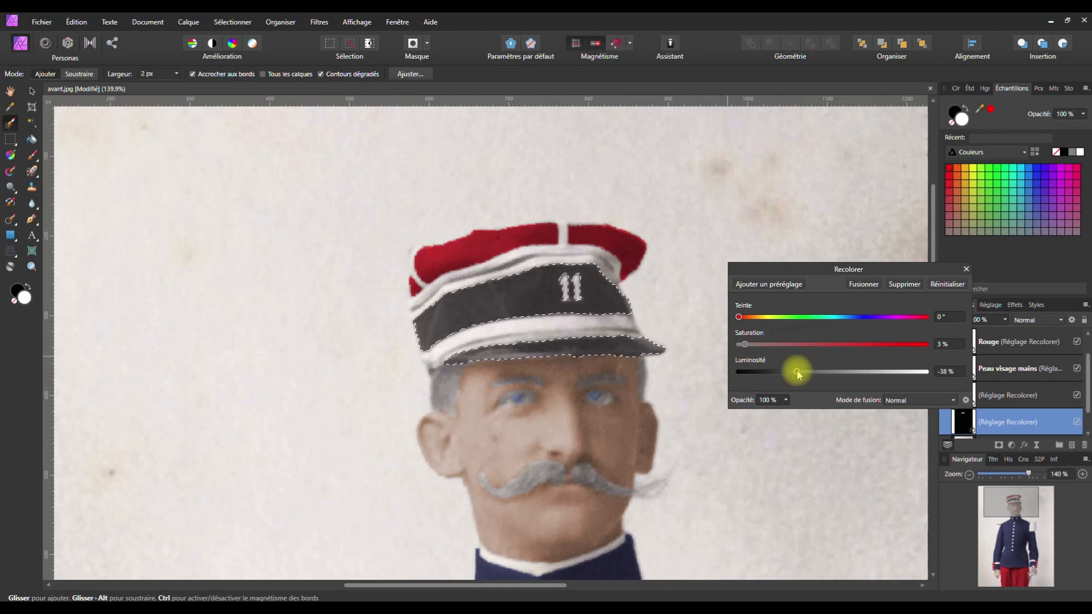
{"action": "scroll", "coordinate": [557, 381], "scroll_direction": "down", "scroll_amount": 2}
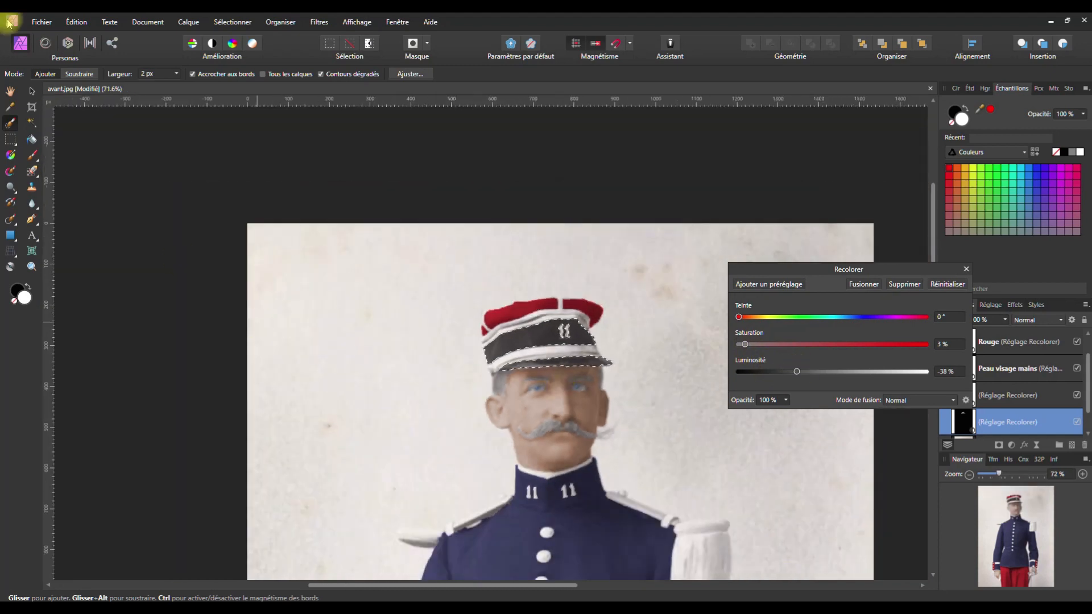
{"action": "key", "text": "ctrl+d"}
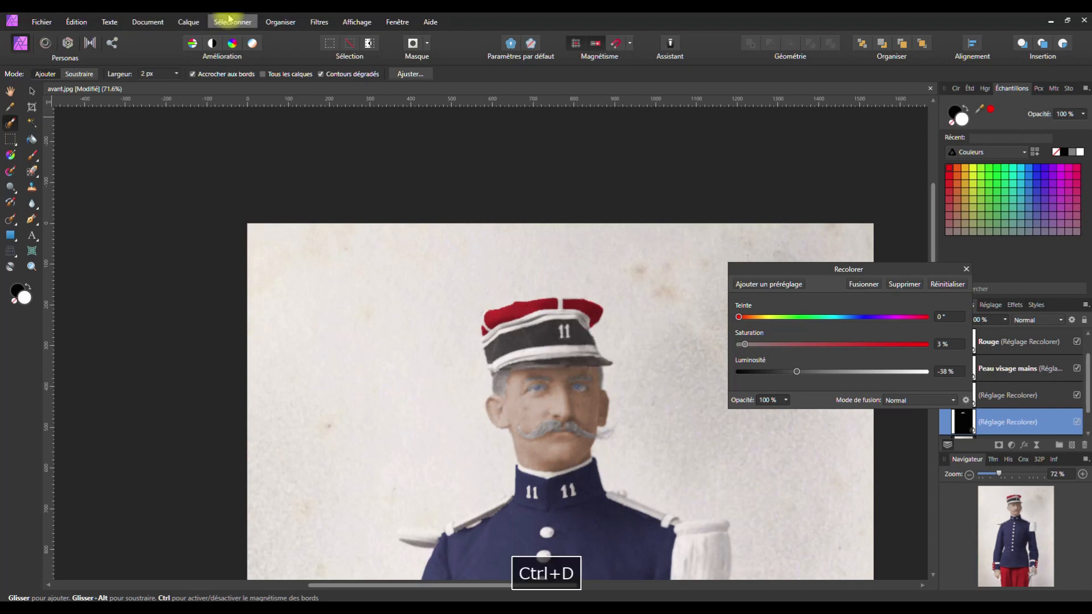
{"action": "left_click", "coordinate": [967, 269]}
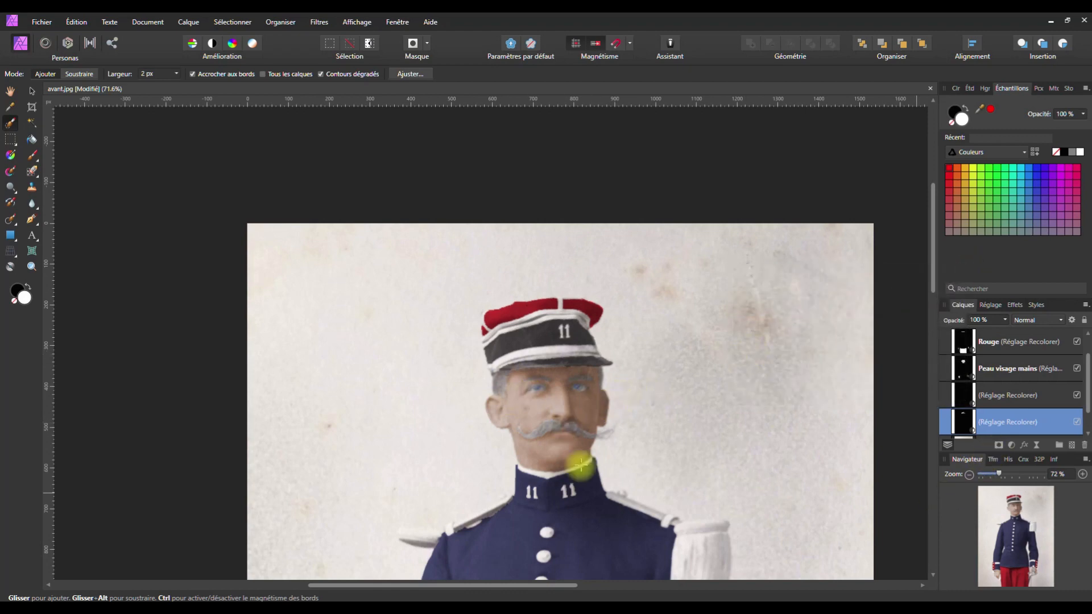
Switch to the Arrière-plan layer and set the Selection Brush width to 4 px
{"action": "scroll", "coordinate": [987, 397], "scroll_direction": "down", "scroll_amount": 1}
{"action": "left_click", "coordinate": [989, 422]}
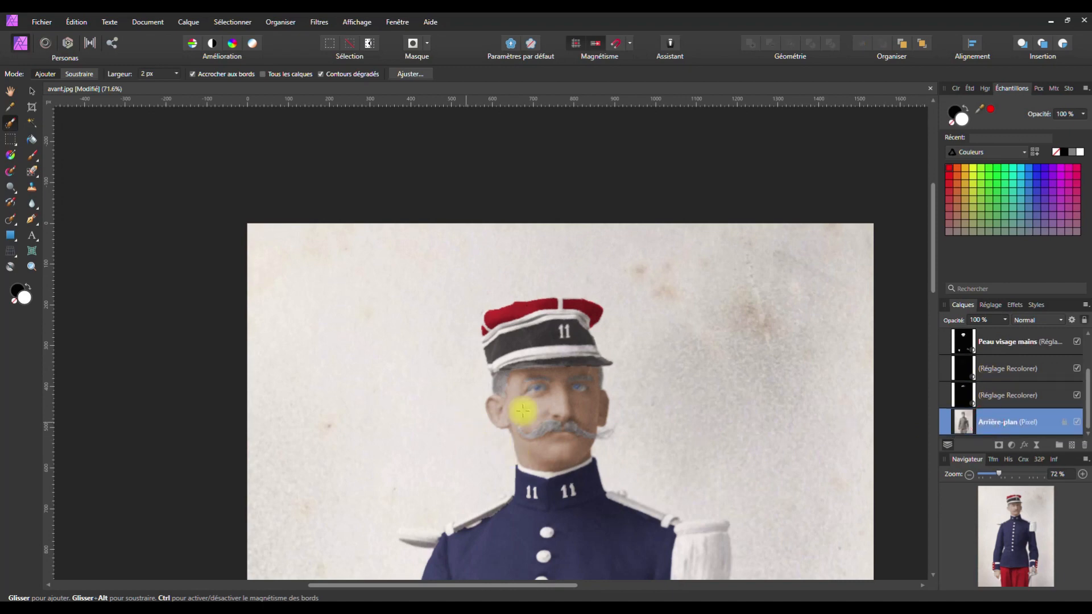
{"action": "scroll", "coordinate": [521, 410], "scroll_direction": "up", "scroll_amount": 5}
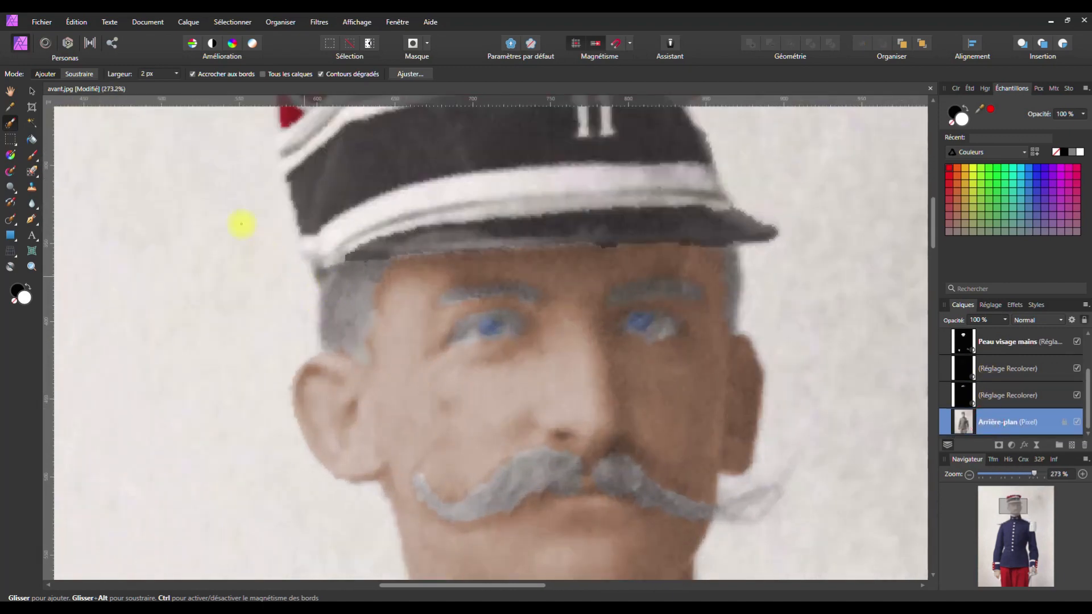
{"action": "left_click", "coordinate": [176, 74]}
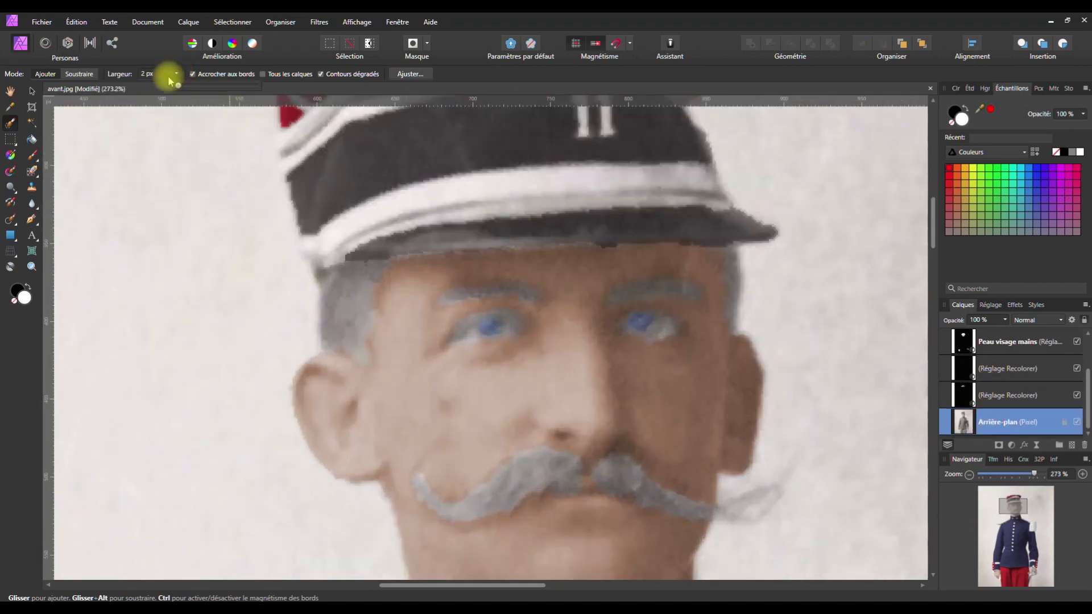
{"action": "left_click_drag", "start_coordinate": [178, 85], "coordinate": [193, 86]}
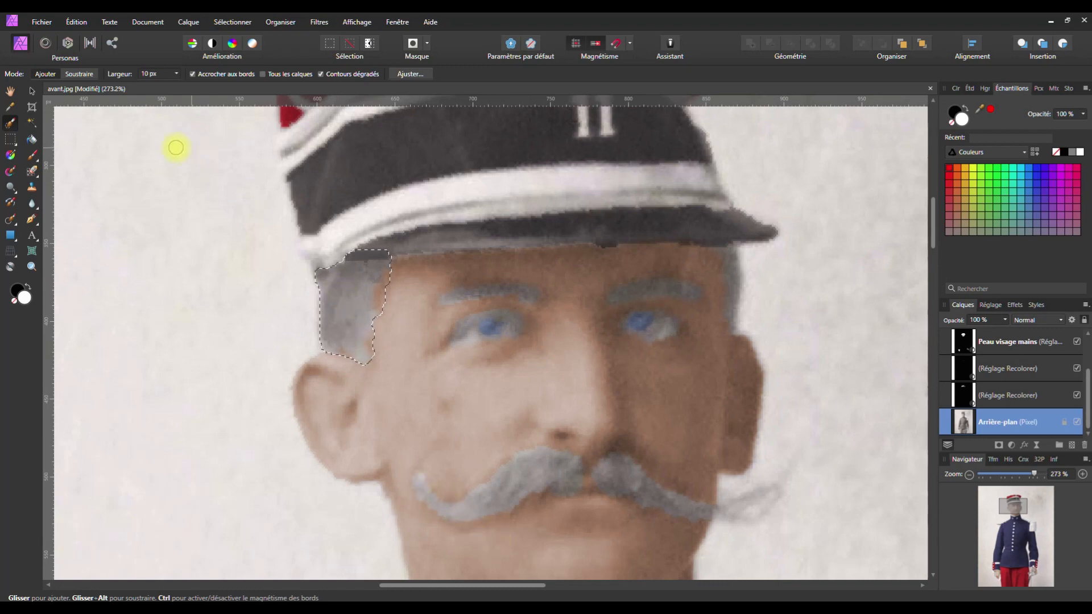
{"action": "left_click", "coordinate": [177, 74]}
{"action": "left_click_drag", "start_coordinate": [177, 87], "coordinate": [174, 86]}
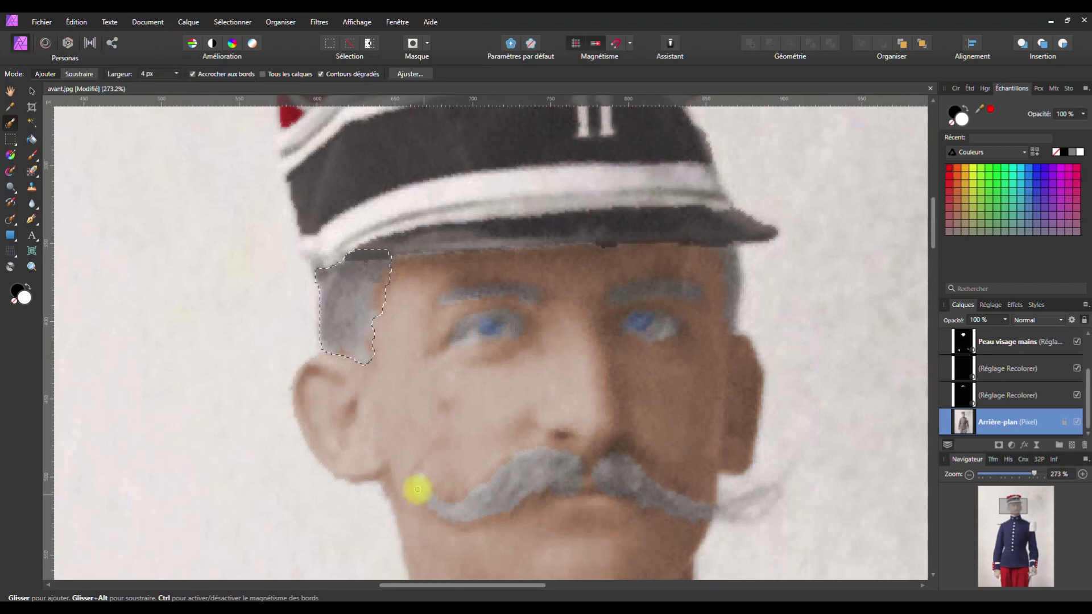
Select the left moustache, remove a stray hair tip, and extend toward the nose and right tip
{"action": "left_click_drag", "start_coordinate": [531, 479], "coordinate": [566, 468]}
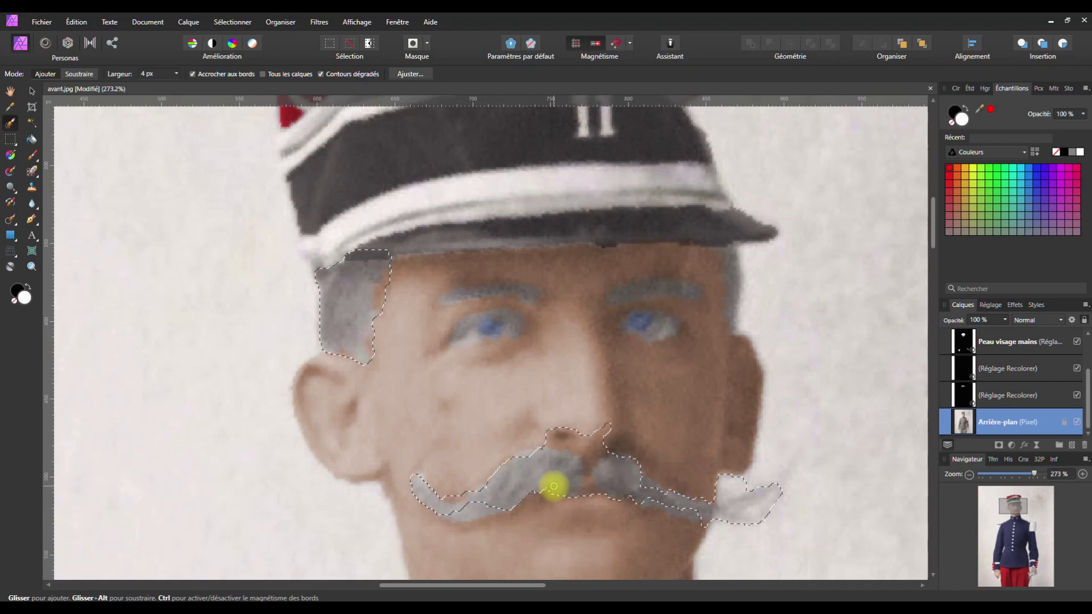
{"action": "left_click", "coordinate": [176, 74]}
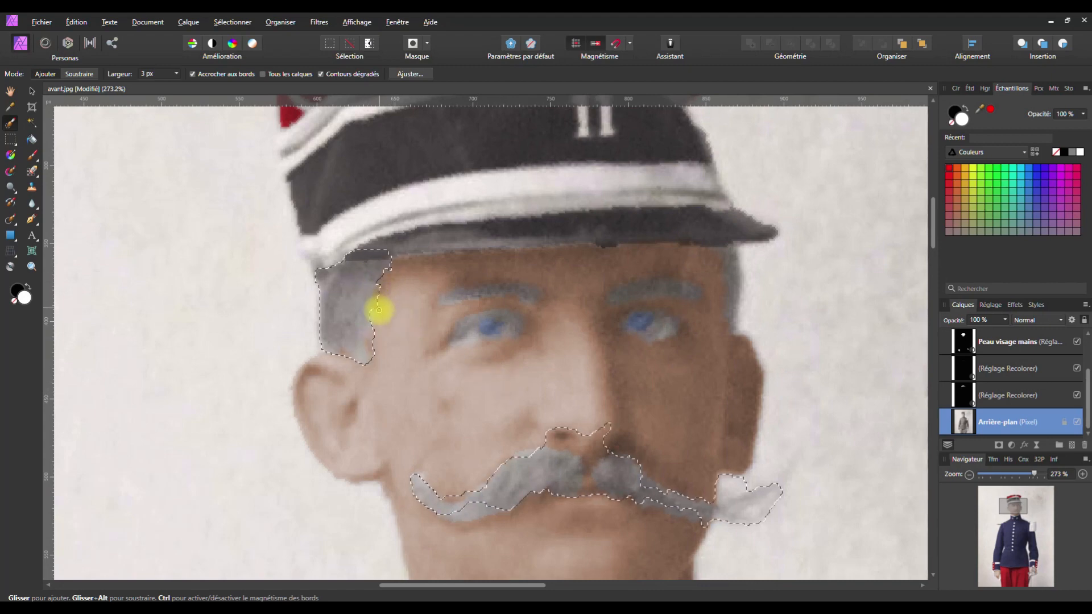
{"action": "key", "text": "ctrl+z"}
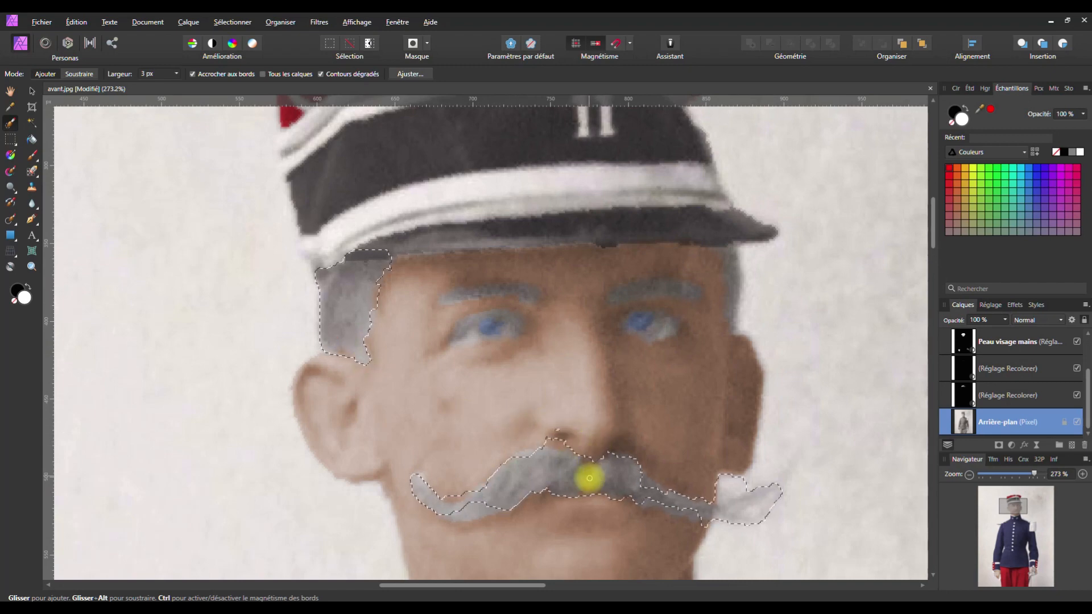
{"action": "left_click_drag", "start_coordinate": [570, 458], "coordinate": [582, 477]}
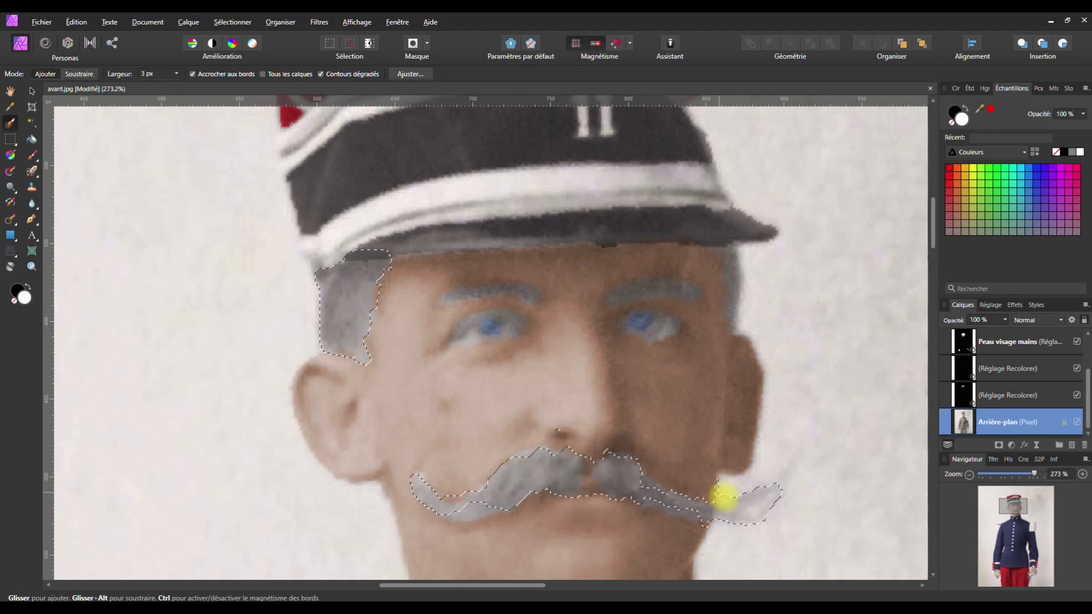
{"action": "left_click_drag", "start_coordinate": [770, 507], "coordinate": [761, 505]}
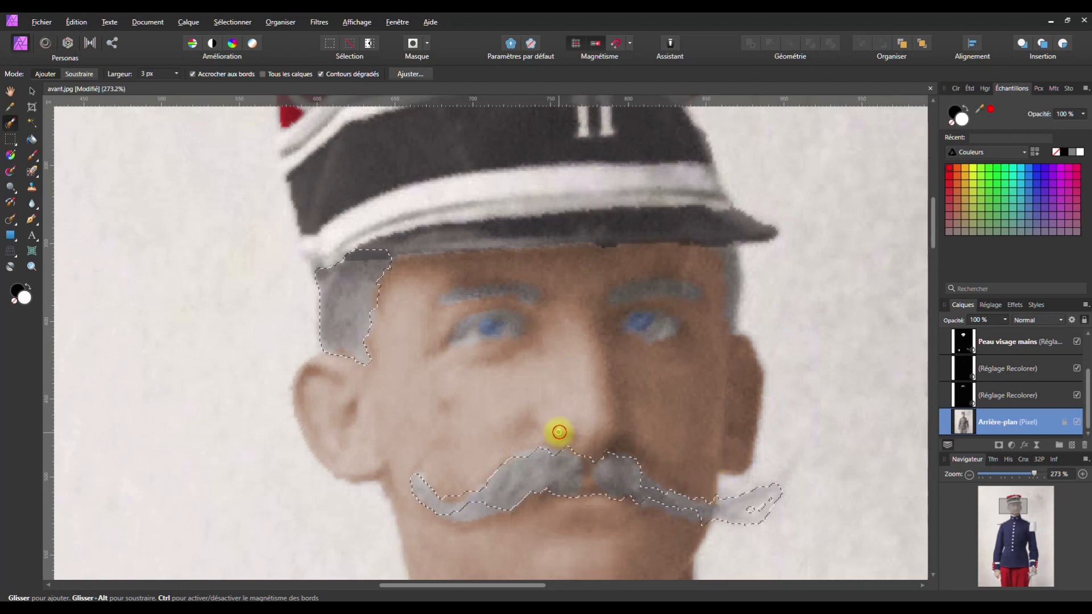
Touch up the moustache below the nose, lower edge and right tip, and add both eyebrows
{"action": "left_click_drag", "start_coordinate": [554, 430], "coordinate": [565, 429]}
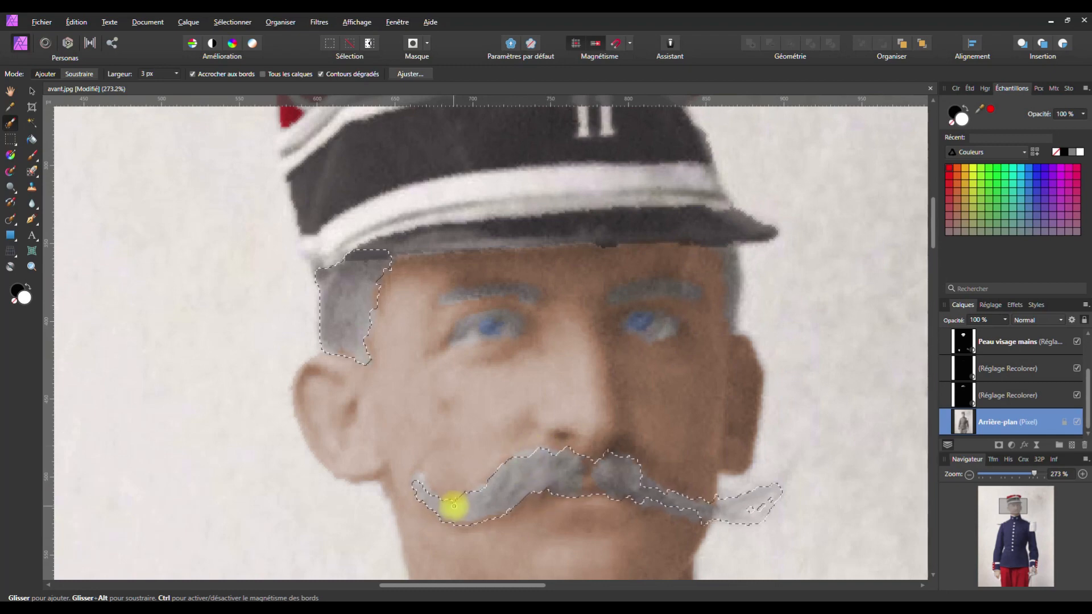
{"action": "left_click_drag", "start_coordinate": [644, 499], "coordinate": [647, 499]}
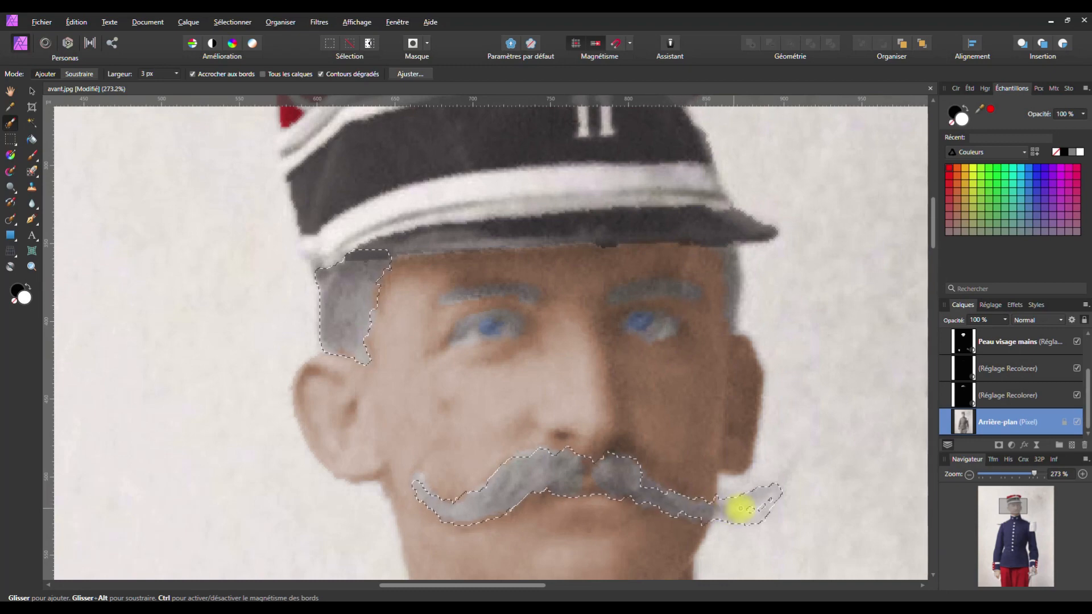
{"action": "left_click_drag", "start_coordinate": [744, 508], "coordinate": [746, 510]}
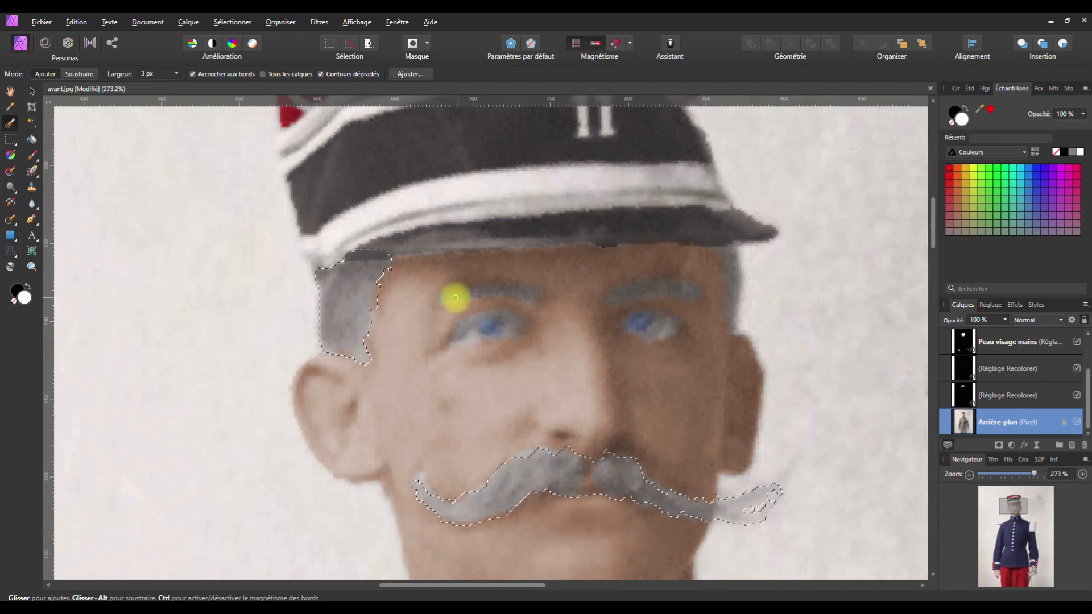
{"action": "left_click_drag", "start_coordinate": [449, 298], "coordinate": [540, 293]}
{"action": "mouse_move", "coordinate": [614, 298]}
{"action": "left_mouse_down"}
{"action": "mouse_move", "coordinate": [661, 285]}
{"action": "mouse_move", "coordinate": [687, 291]}
{"action": "mouse_move", "coordinate": [640, 309]}
{"action": "mouse_move", "coordinate": [687, 288]}
{"action": "left_mouse_up"}
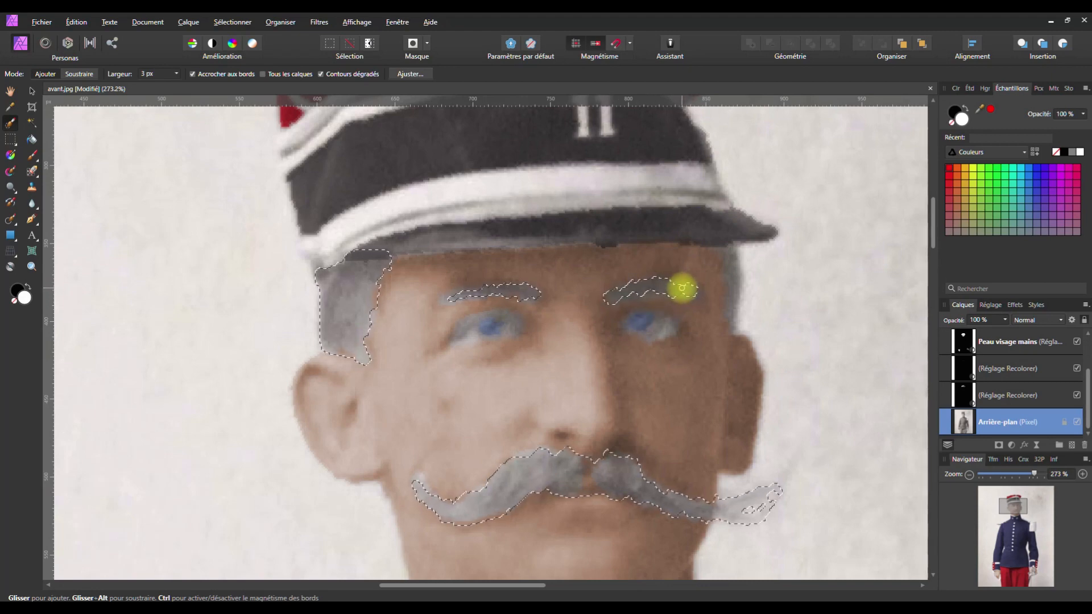
Add a Recolor at 0% saturation, -20% lightness and 85% opacity to the selection, then deselect
{"action": "scroll", "coordinate": [692, 414], "scroll_direction": "down", "scroll_amount": 5}
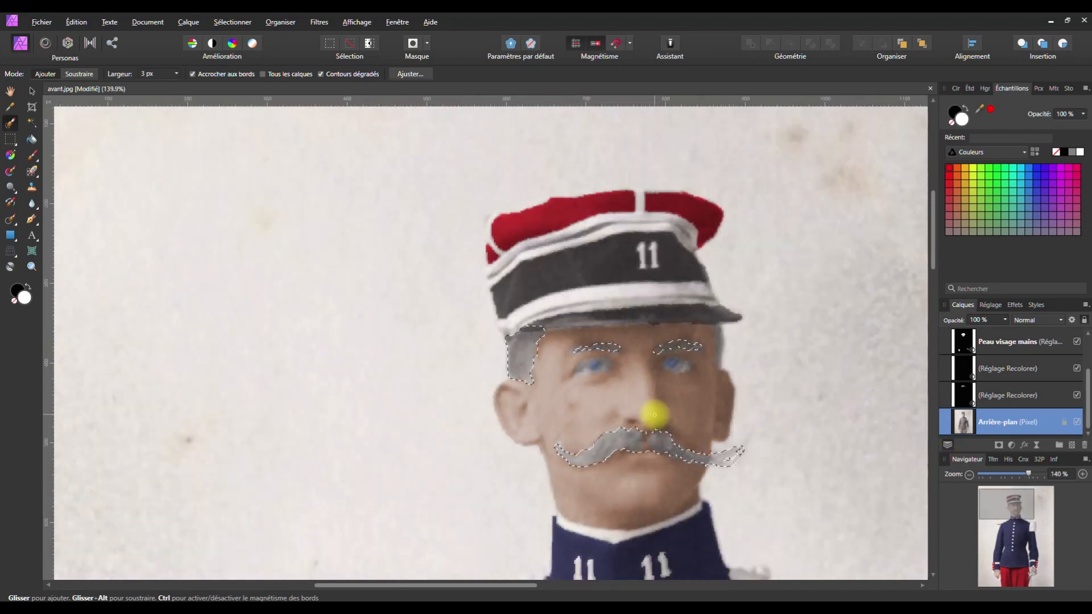
{"action": "left_click", "coordinate": [1011, 444]}
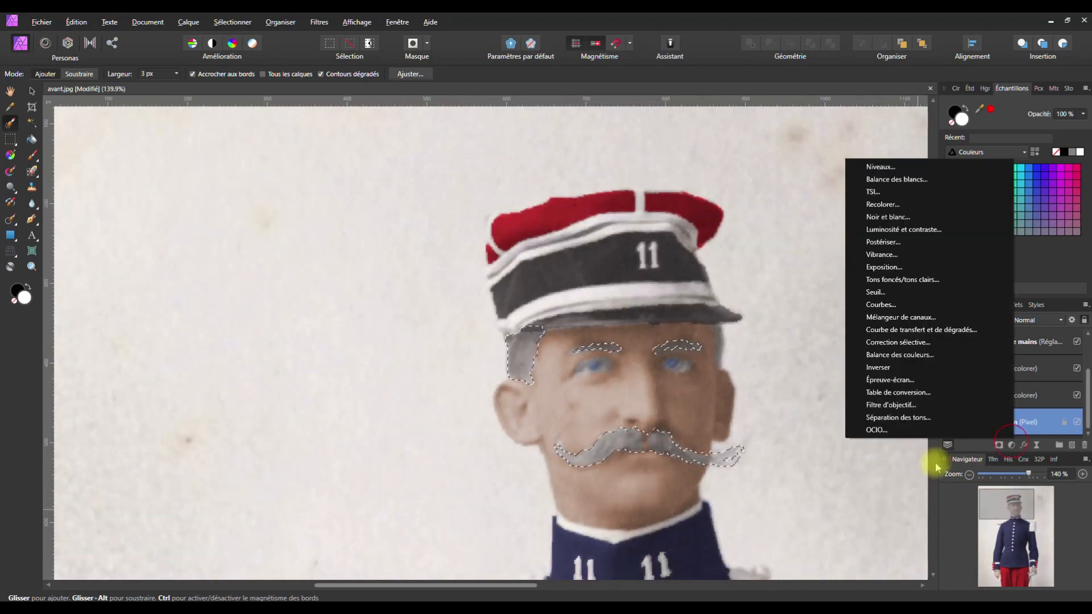
{"action": "left_click", "coordinate": [879, 205]}
{"action": "left_click_drag", "start_coordinate": [791, 269], "coordinate": [864, 289]}
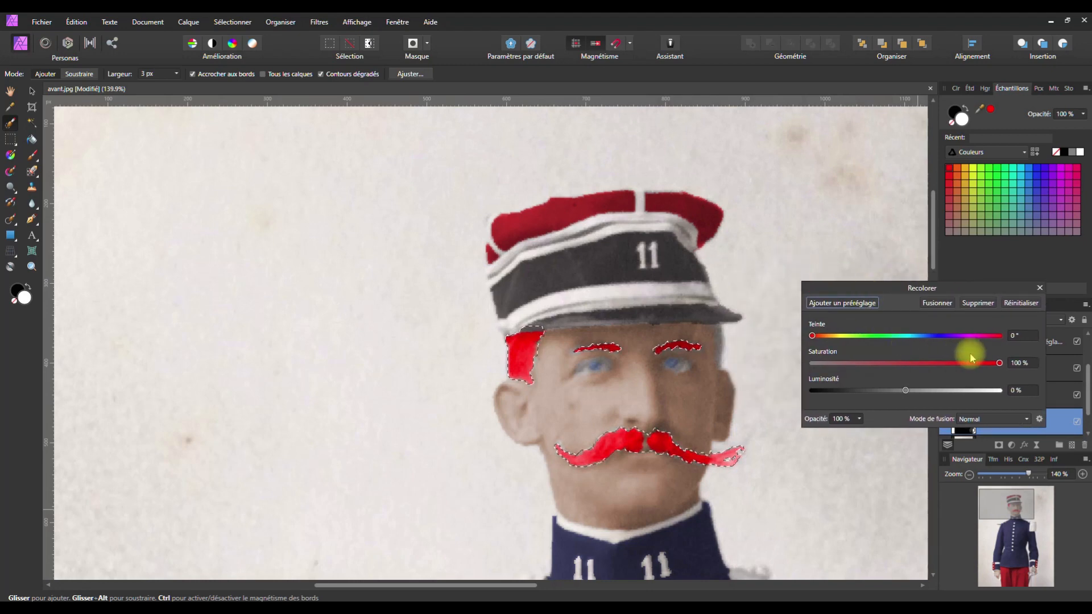
{"action": "left_click_drag", "start_coordinate": [998, 365], "coordinate": [806, 368]}
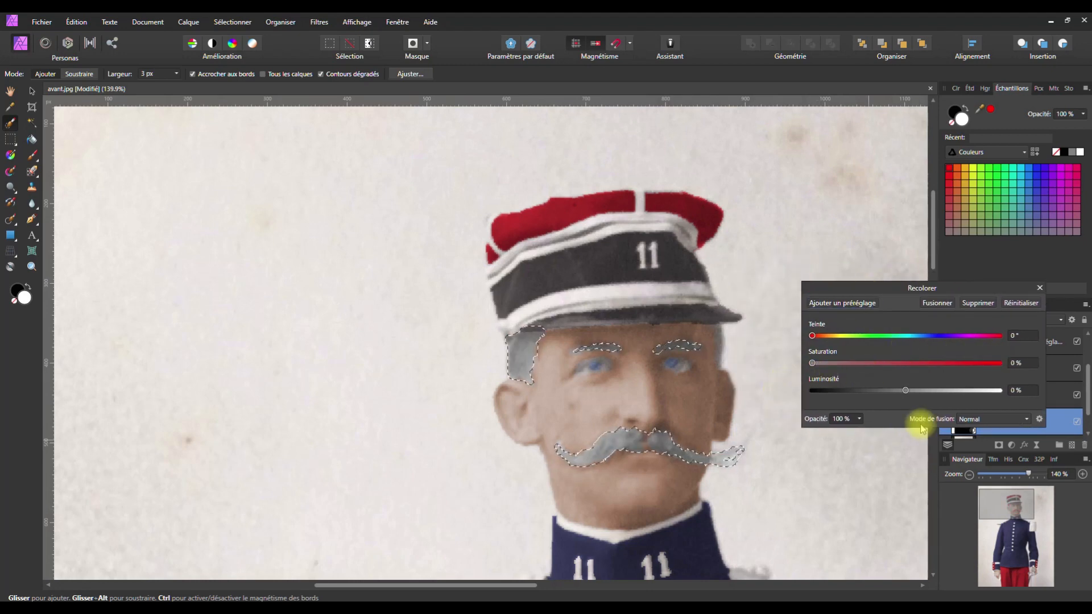
{"action": "mouse_move", "coordinate": [901, 393]}
{"action": "left_mouse_down"}
{"action": "mouse_move", "coordinate": [873, 391]}
{"action": "mouse_move", "coordinate": [888, 392]}
{"action": "left_mouse_up"}
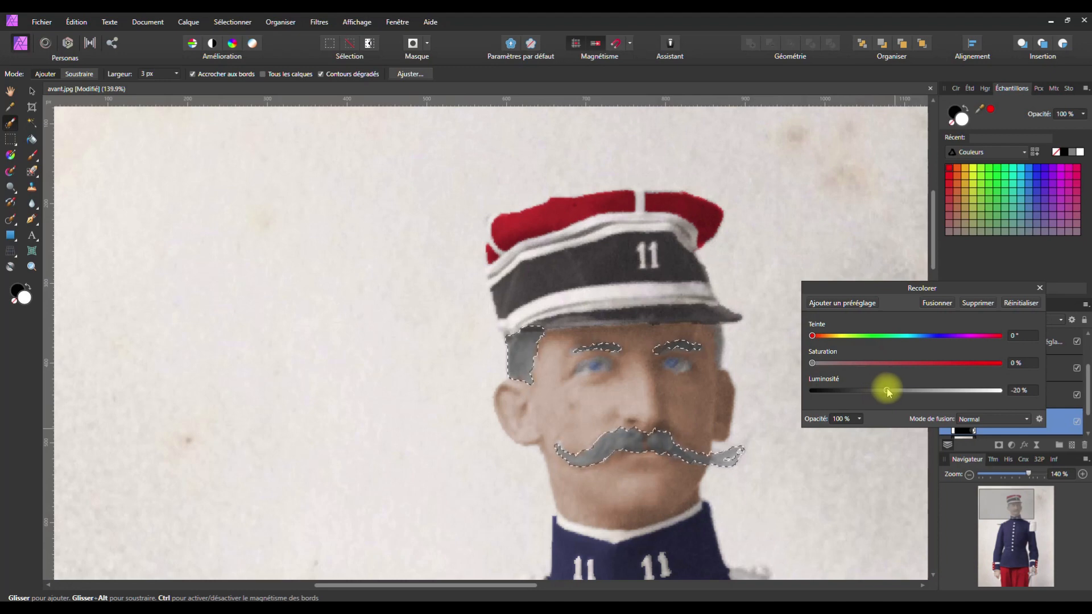
{"action": "left_click", "coordinate": [859, 418]}
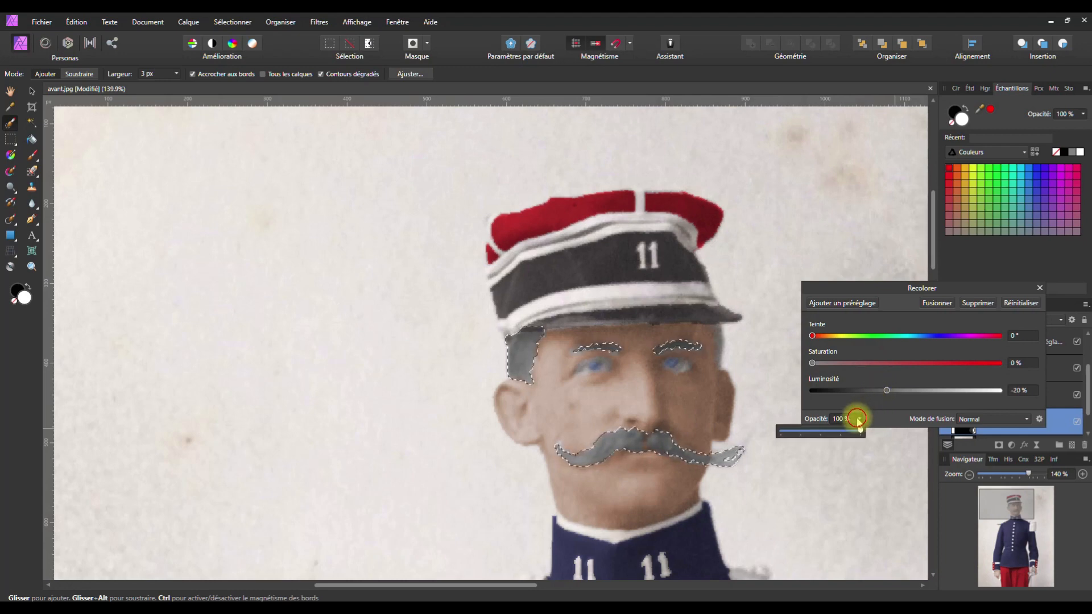
{"action": "left_click_drag", "start_coordinate": [859, 431], "coordinate": [850, 434]}
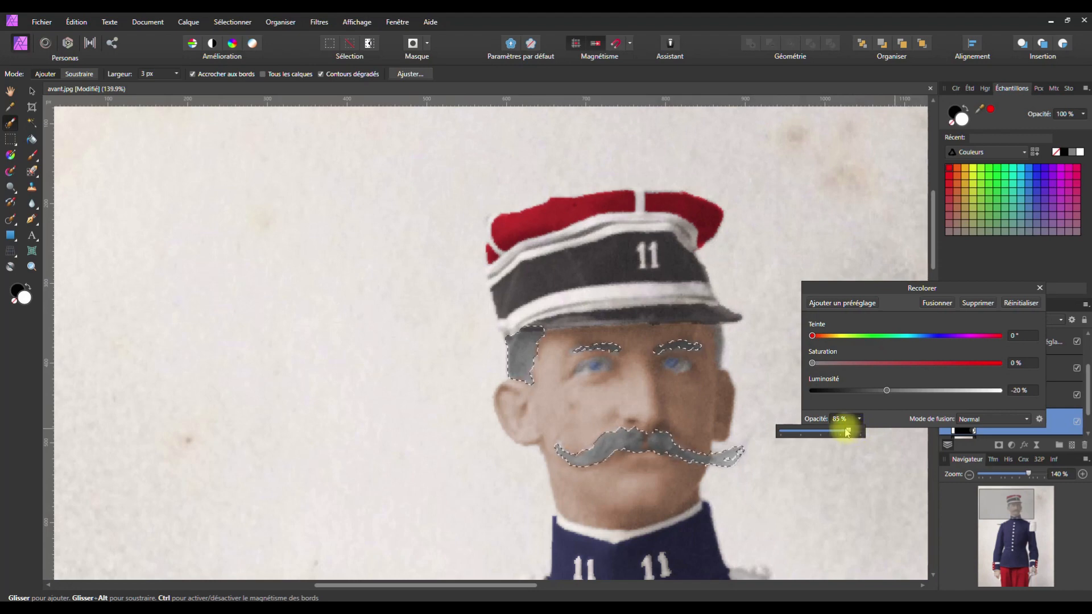
{"action": "key", "text": "ctrl+d"}
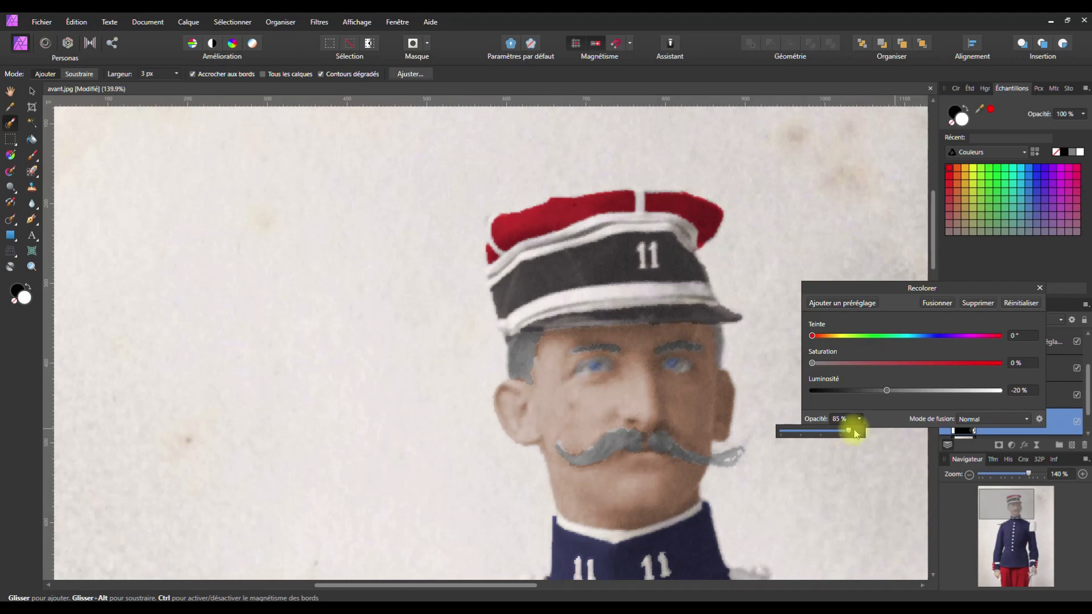
{"action": "left_click", "coordinate": [888, 392]}
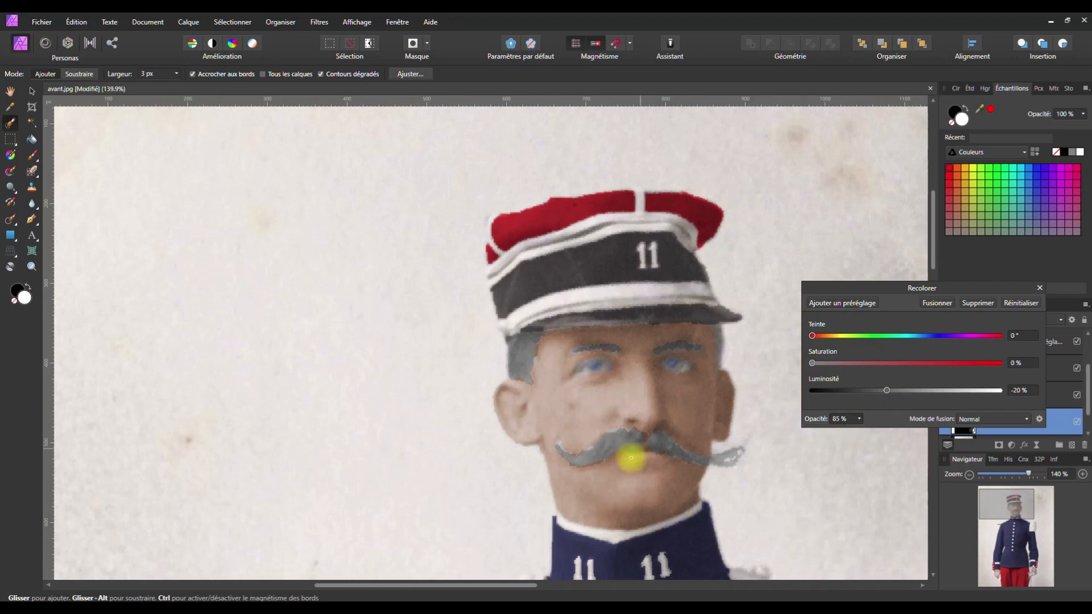
{"action": "scroll", "coordinate": [614, 464], "scroll_direction": "down", "scroll_amount": 5}
Zoom in to 100% on the uniform and undo the stray selection stroke there
{"action": "key", "text": "space"}
{"action": "left_click_drag", "start_coordinate": [623, 484], "coordinate": [507, 275]}
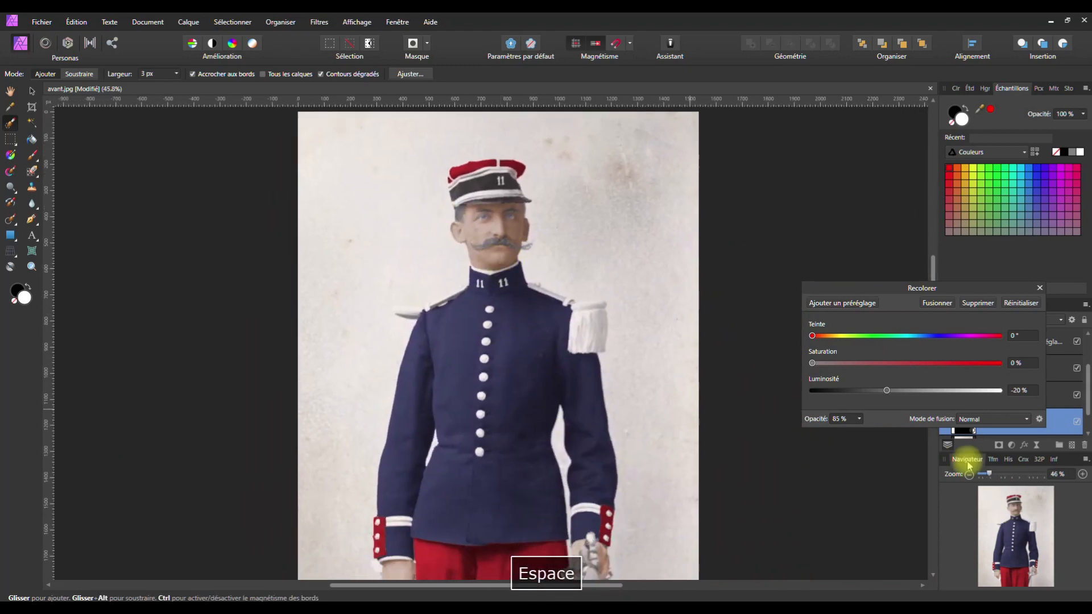
{"action": "left_click", "coordinate": [1082, 474]}
{"action": "left_click", "coordinate": [1082, 475]}
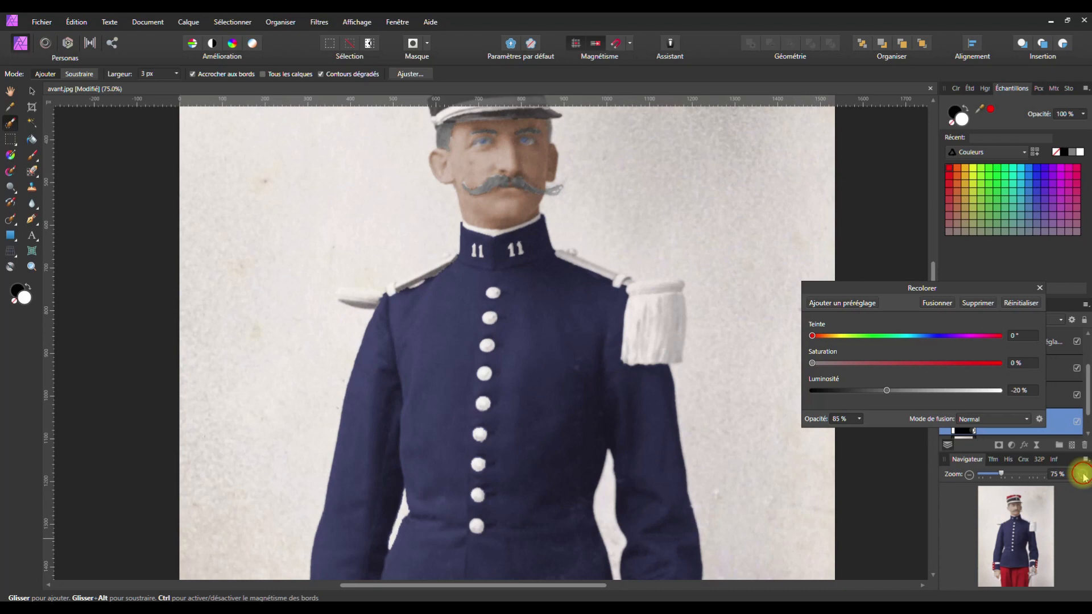
{"action": "left_click", "coordinate": [1082, 474]}
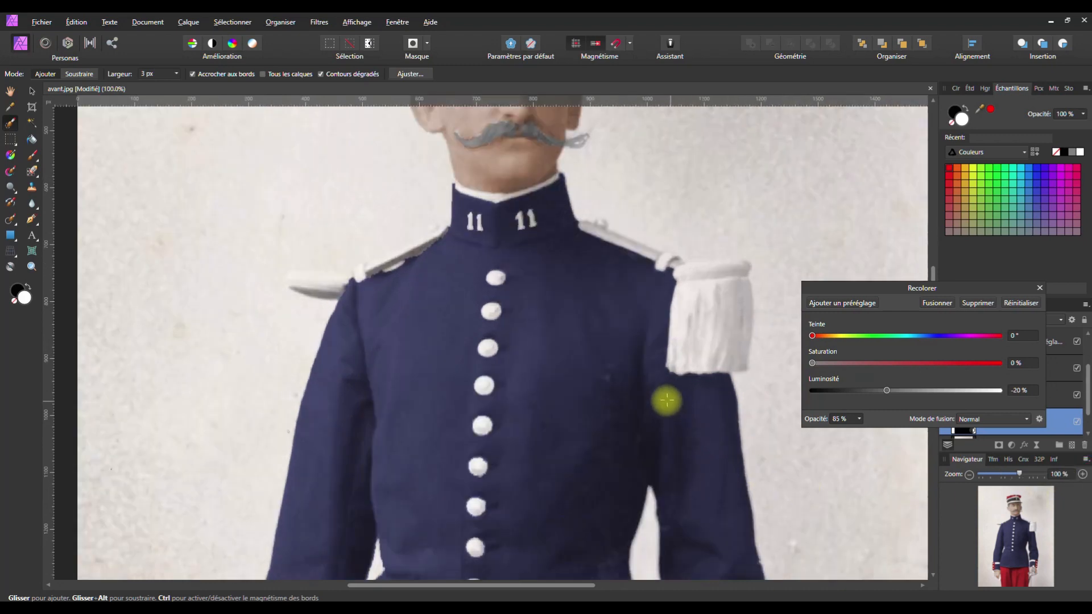
{"action": "key", "text": "alt"}
{"action": "key", "text": "space"}
{"action": "left_click_drag", "start_coordinate": [612, 358], "coordinate": [605, 524]}
{"action": "key", "text": "ctrl+z"}
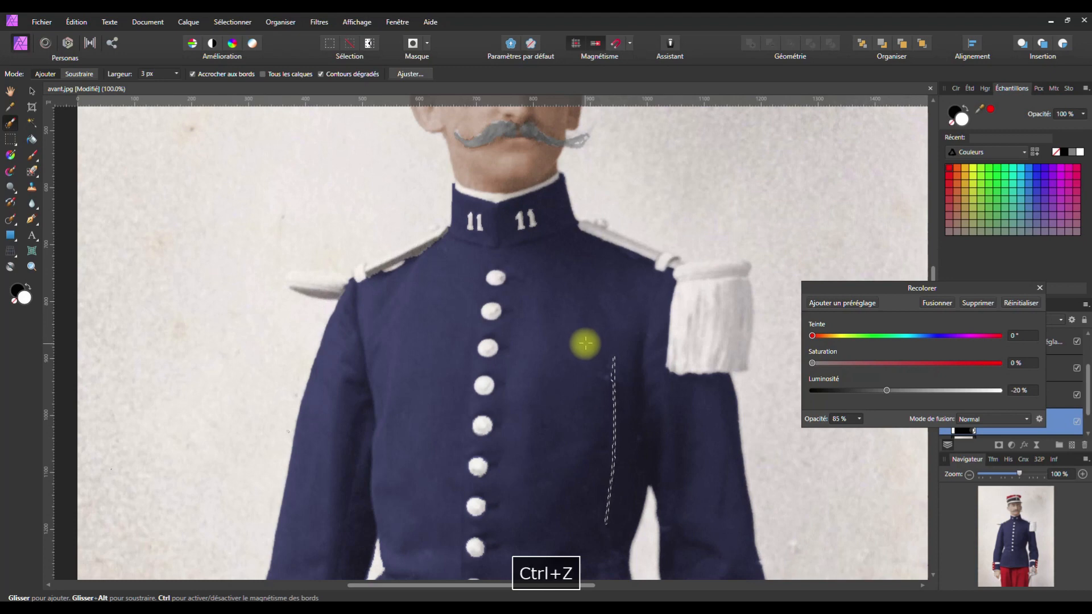
Undo the grey recolour and the eyebrow selection, then clear the remaining selection
{"action": "key", "text": "space"}
{"action": "left_click_drag", "start_coordinate": [585, 343], "coordinate": [563, 521]}
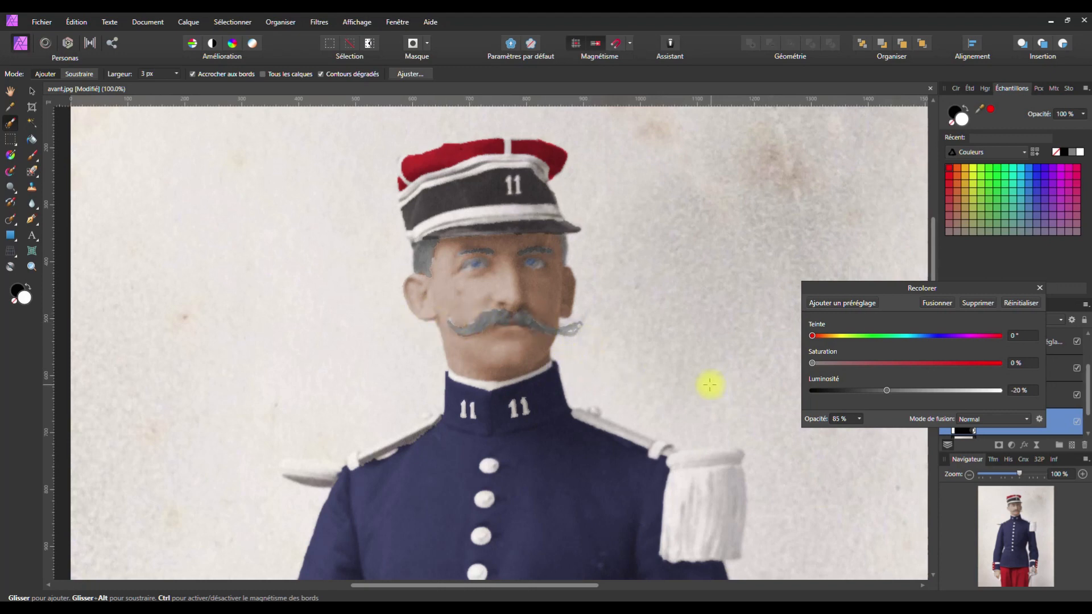
{"action": "key", "text": "ctrl+z"}
{"action": "key", "text": "ctrl+z"}
{"action": "key", "text": "ctrl+z"}
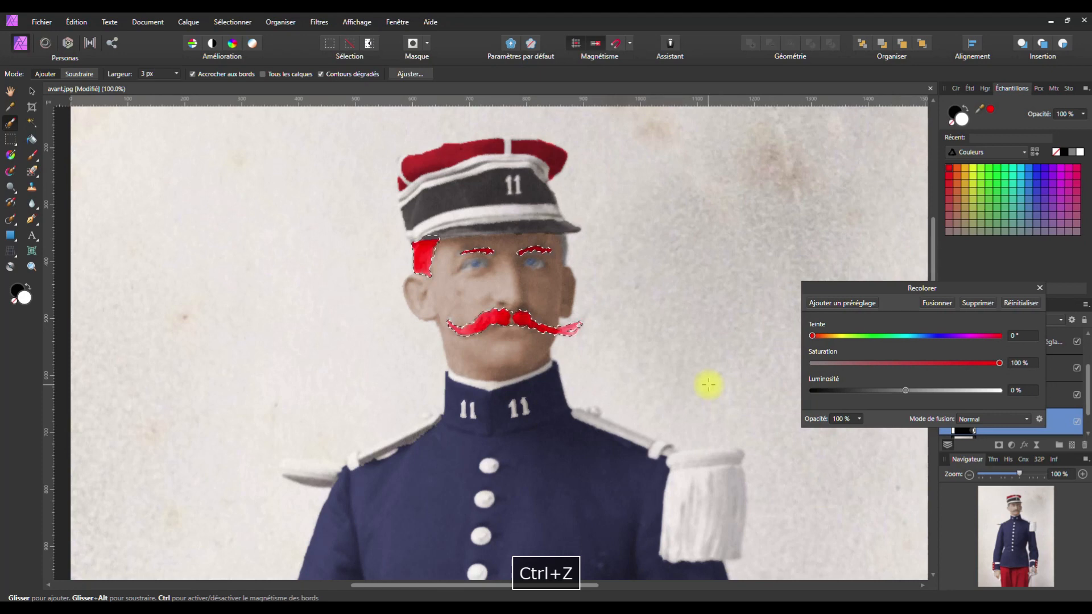
{"action": "key", "text": "ctrl+z"}
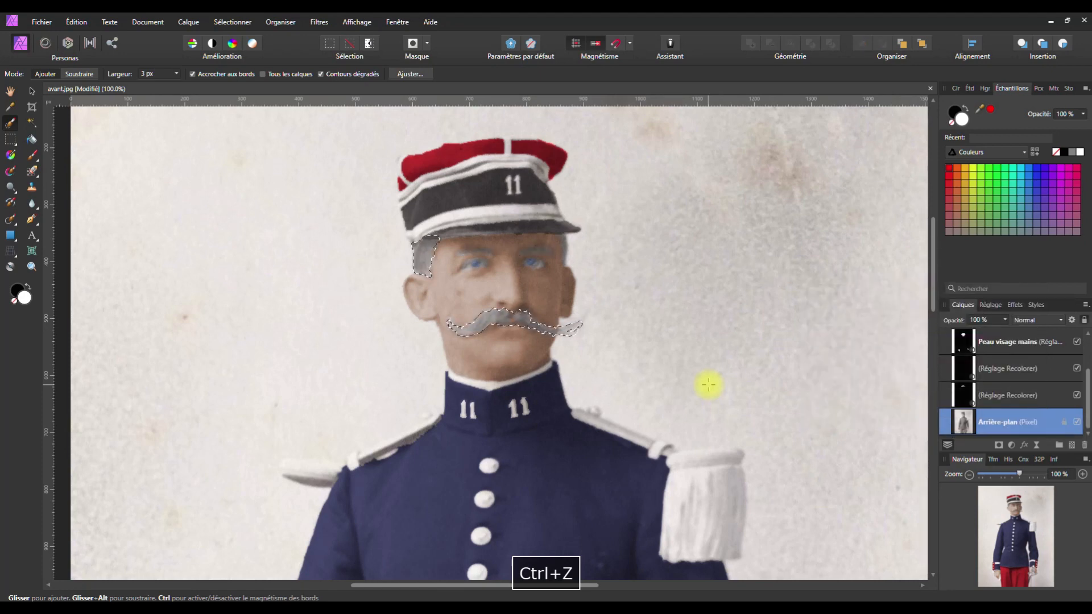
{"action": "key", "text": "ctrl+d"}
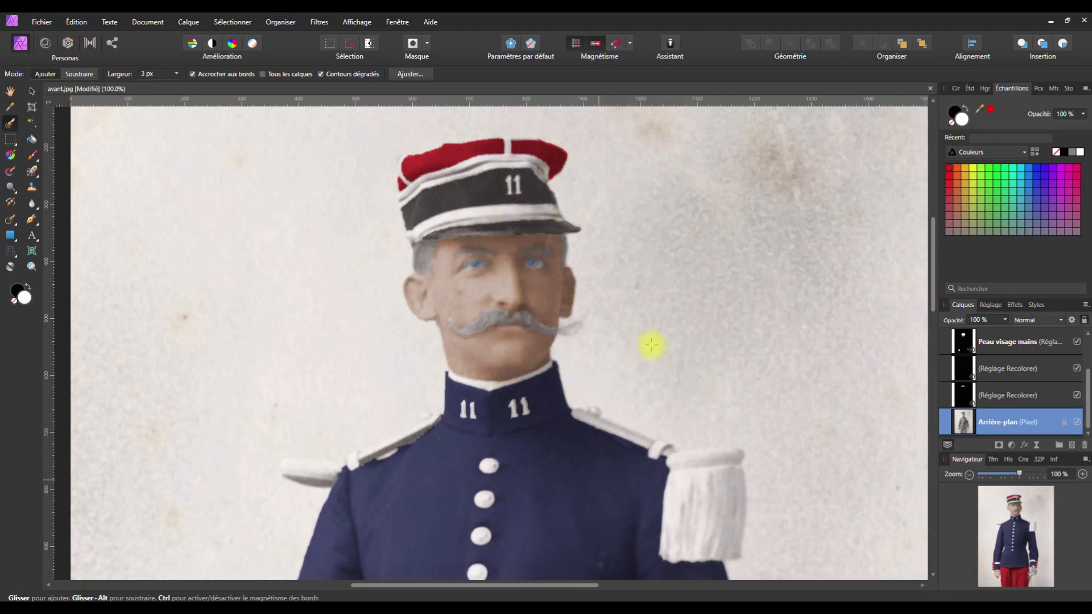
{"action": "scroll", "coordinate": [675, 346], "scroll_direction": "down", "scroll_amount": 3}
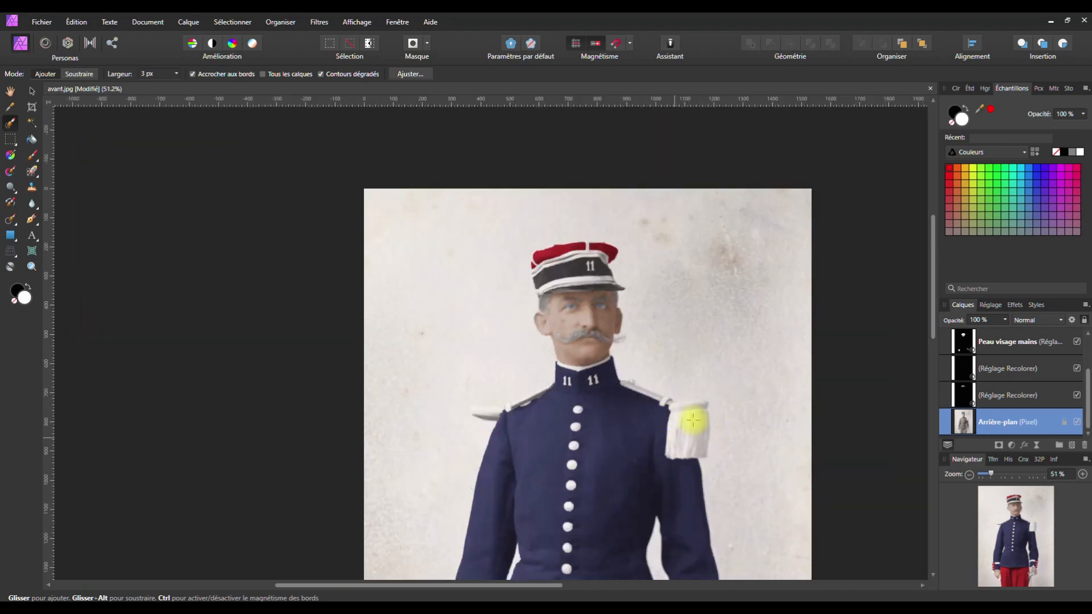
{"action": "key", "text": "space"}
{"action": "left_click_drag", "start_coordinate": [667, 419], "coordinate": [634, 227]}
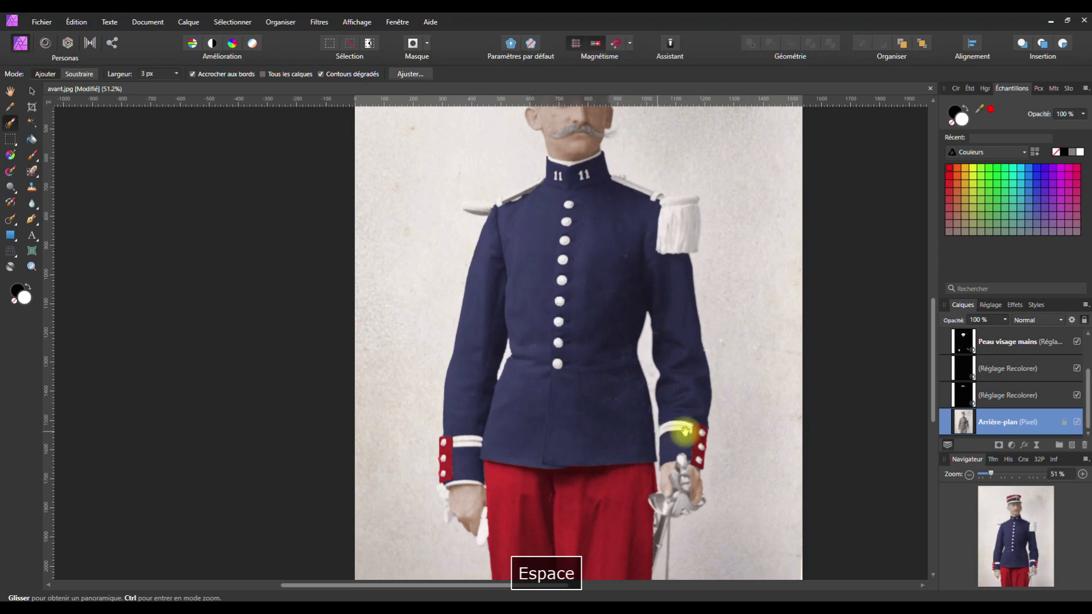
{"action": "left_click_drag", "start_coordinate": [565, 114], "coordinate": [558, 319]}
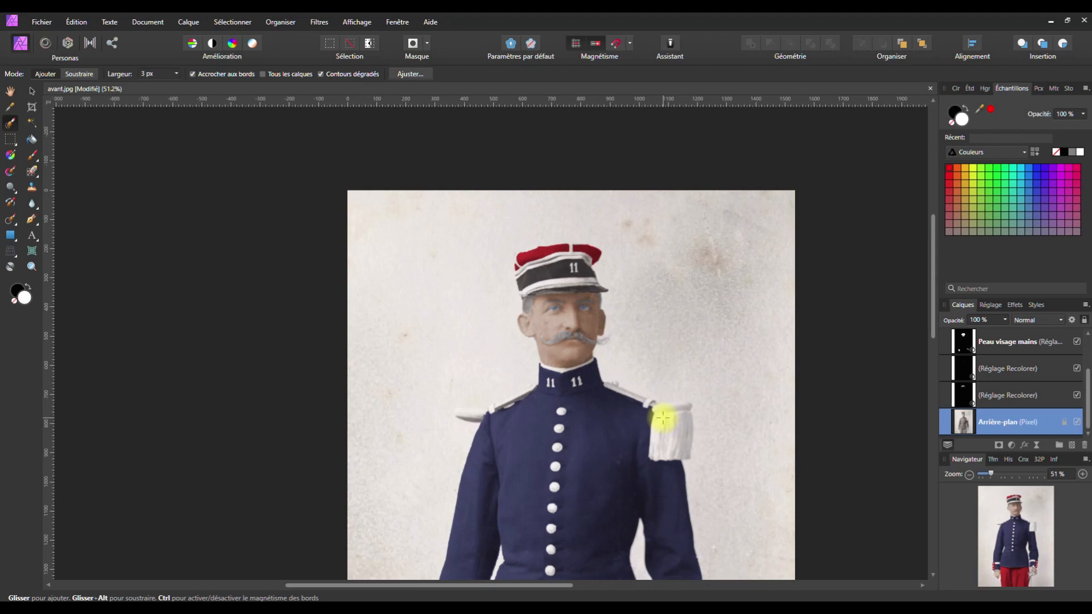
{"action": "scroll", "coordinate": [519, 232], "scroll_direction": "up", "scroll_amount": 8}
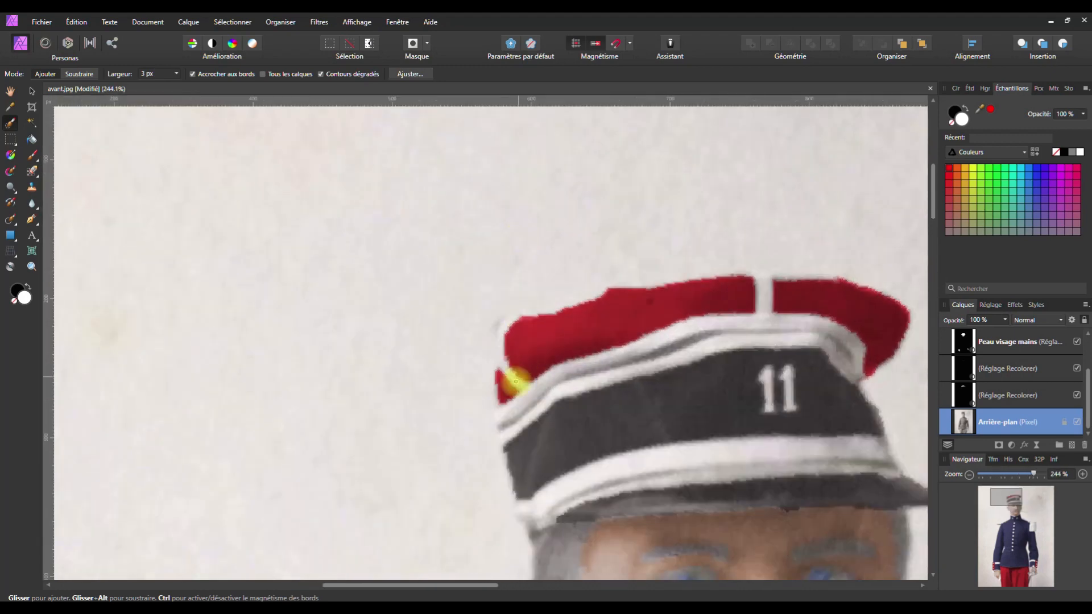
Paint the cap's white band into the selection and subtract the red crown
{"action": "left_click_drag", "start_coordinate": [502, 331], "coordinate": [511, 375]}
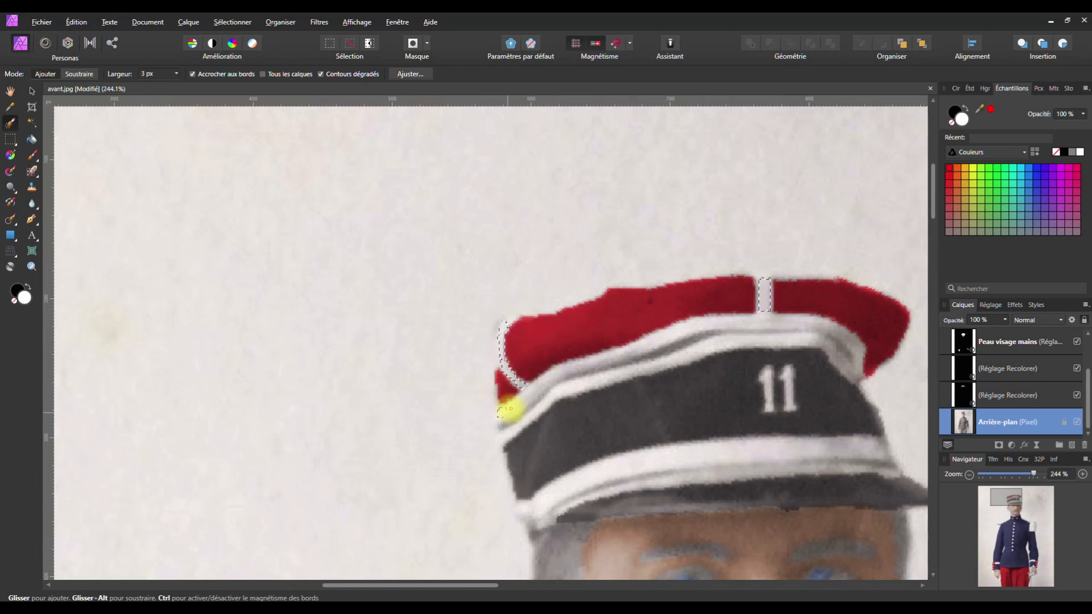
{"action": "mouse_move", "coordinate": [537, 389]}
{"action": "left_mouse_down"}
{"action": "mouse_move", "coordinate": [629, 353]}
{"action": "mouse_move", "coordinate": [719, 336]}
{"action": "left_mouse_up"}
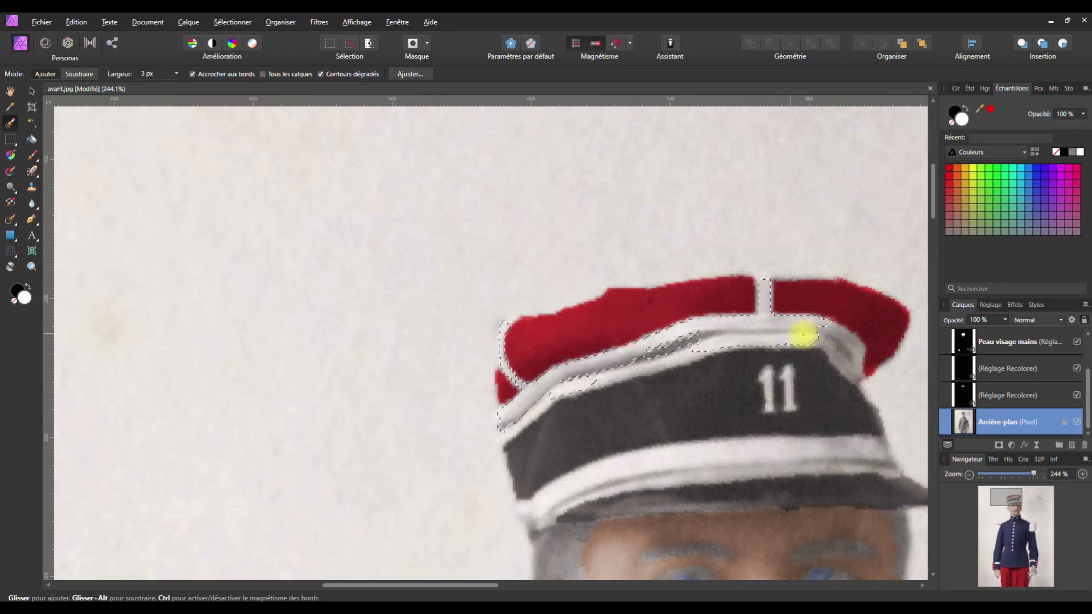
{"action": "left_click_drag", "start_coordinate": [800, 333], "coordinate": [846, 360]}
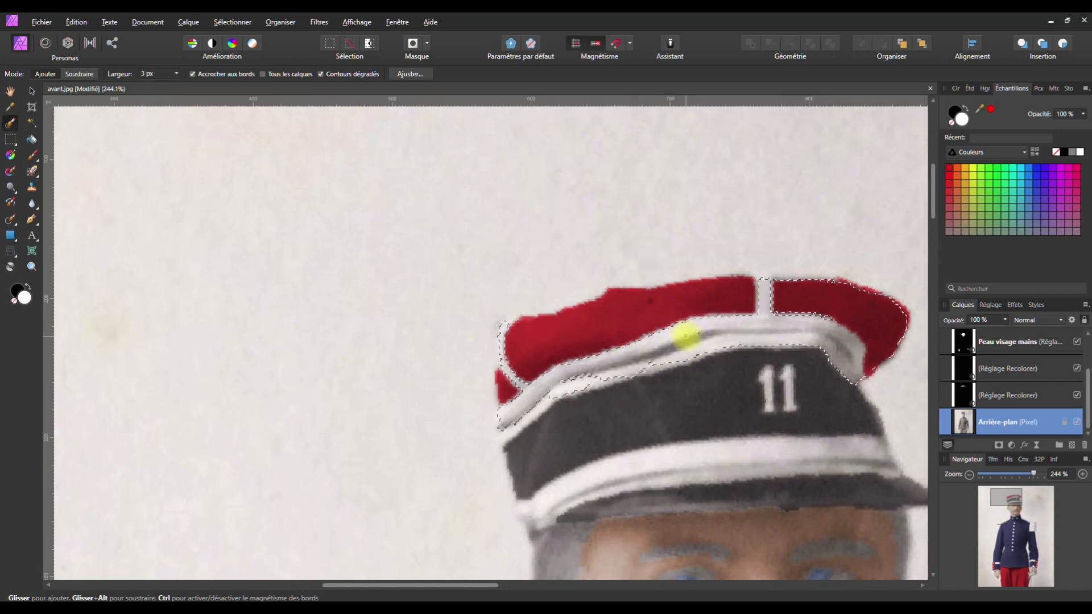
{"action": "mouse_move", "coordinate": [649, 352]}
{"action": "left_mouse_down"}
{"action": "mouse_move", "coordinate": [560, 384]}
{"action": "mouse_move", "coordinate": [499, 443]}
{"action": "mouse_move", "coordinate": [500, 423]}
{"action": "mouse_move", "coordinate": [671, 366]}
{"action": "left_mouse_up"}
{"action": "left_click_drag", "start_coordinate": [710, 336], "coordinate": [696, 331]}
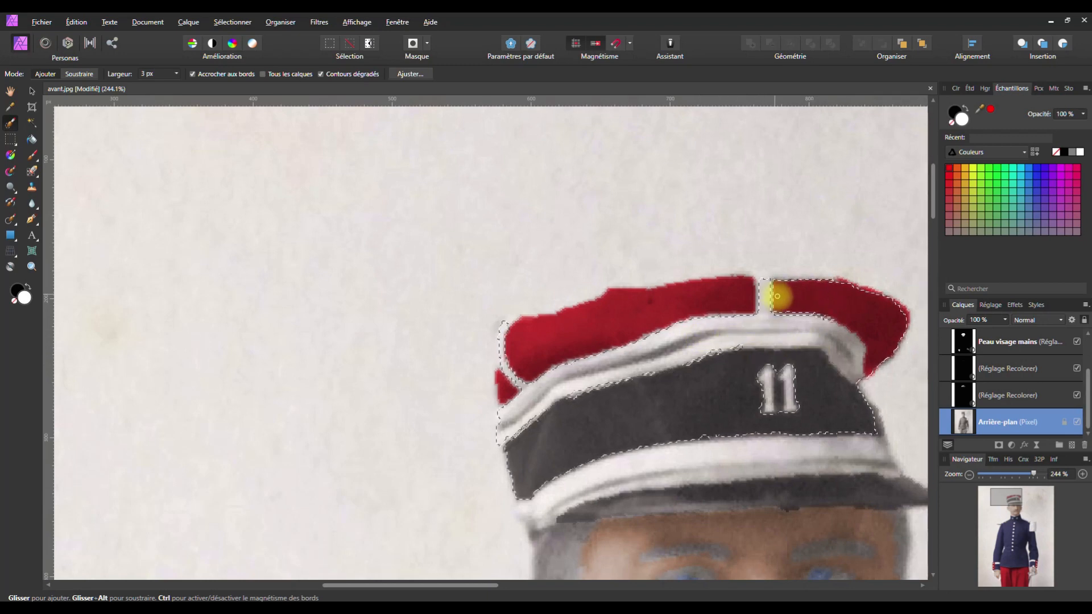
{"action": "mouse_move", "coordinate": [789, 300]}
{"action": "left_mouse_down"}
{"action": "mouse_move", "coordinate": [852, 288]}
{"action": "mouse_move", "coordinate": [881, 350]}
{"action": "mouse_move", "coordinate": [856, 401]}
{"action": "mouse_move", "coordinate": [838, 398]}
{"action": "mouse_move", "coordinate": [802, 359]}
{"action": "mouse_move", "coordinate": [707, 367]}
{"action": "mouse_move", "coordinate": [719, 367]}
{"action": "mouse_move", "coordinate": [696, 380]}
{"action": "mouse_move", "coordinate": [803, 357]}
{"action": "mouse_move", "coordinate": [634, 399]}
{"action": "mouse_move", "coordinate": [525, 463]}
{"action": "mouse_move", "coordinate": [640, 412]}
{"action": "mouse_move", "coordinate": [798, 397]}
{"action": "mouse_move", "coordinate": [729, 374]}
{"action": "mouse_move", "coordinate": [740, 361]}
{"action": "mouse_move", "coordinate": [814, 359]}
{"action": "left_mouse_up"}
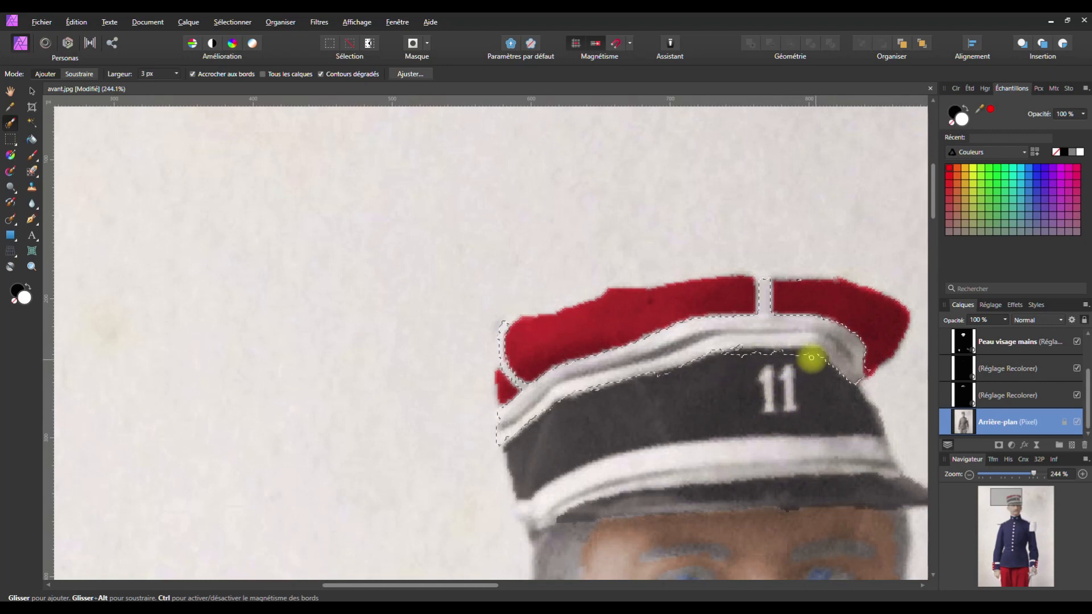
Refine the band's top edge and add the remaining white band areas to the selection
{"action": "left_click_drag", "start_coordinate": [735, 359], "coordinate": [823, 357]}
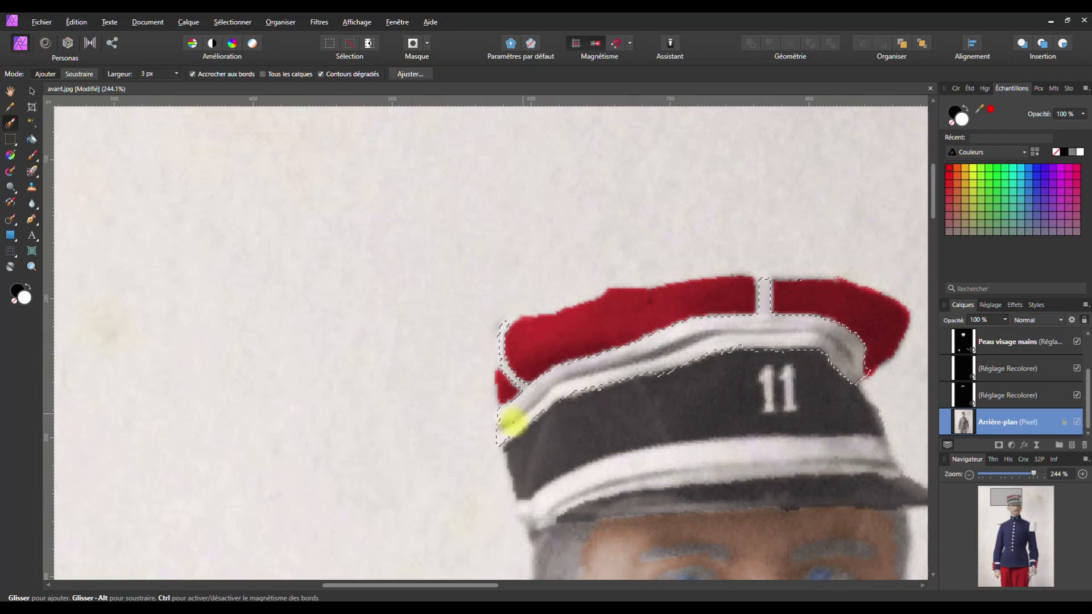
{"action": "mouse_move", "coordinate": [529, 417]}
{"action": "left_mouse_down"}
{"action": "mouse_move", "coordinate": [640, 357]}
{"action": "mouse_move", "coordinate": [516, 424]}
{"action": "mouse_move", "coordinate": [624, 357]}
{"action": "mouse_move", "coordinate": [590, 373]}
{"action": "left_mouse_up"}
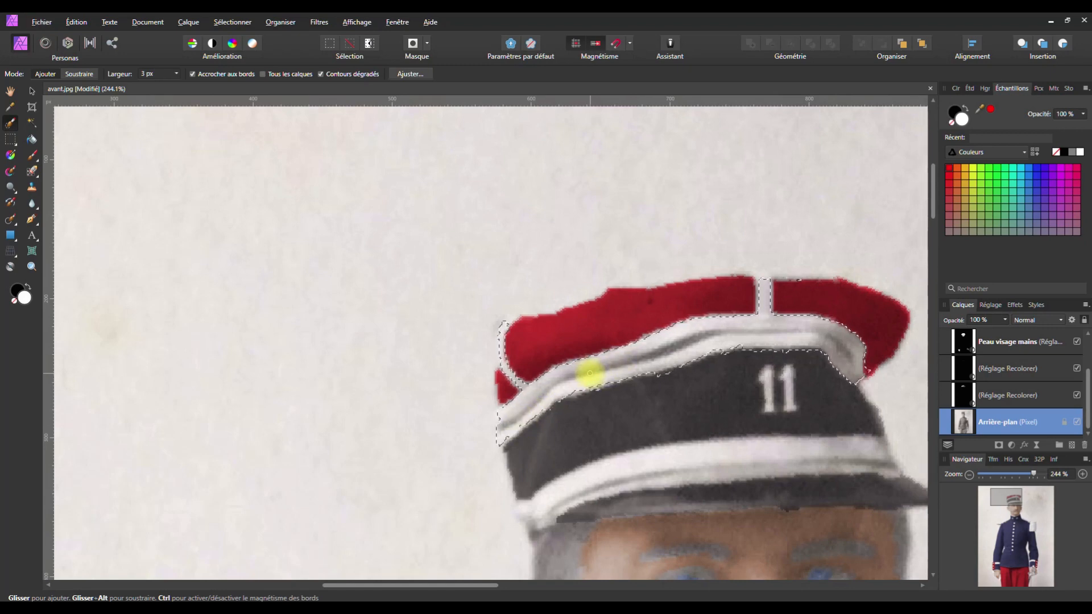
{"action": "left_click_drag", "start_coordinate": [607, 367], "coordinate": [712, 333]}
{"action": "left_click_drag", "start_coordinate": [588, 363], "coordinate": [576, 376]}
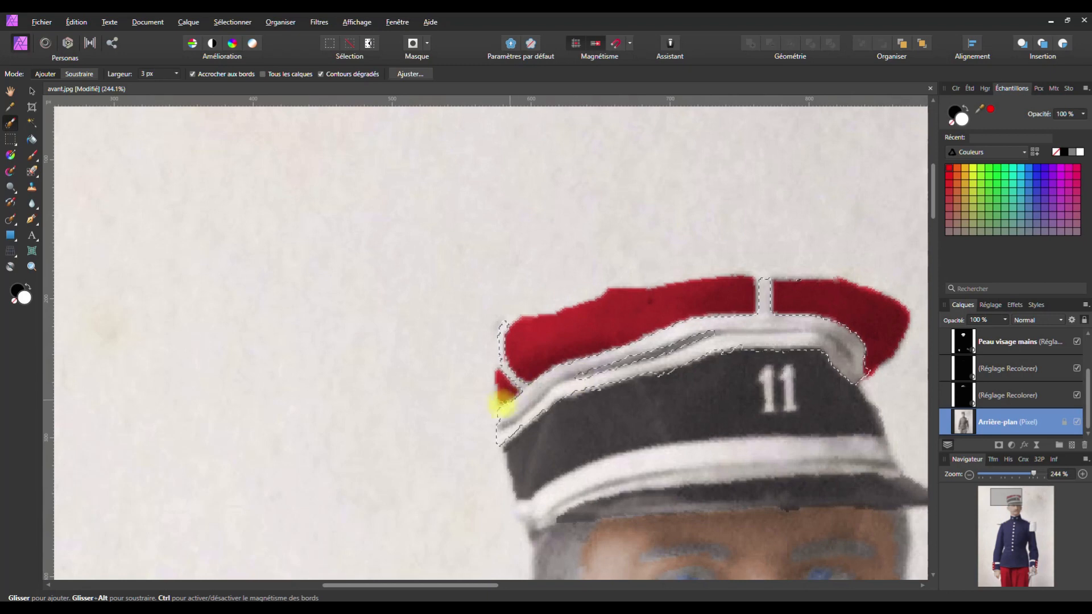
{"action": "left_click_drag", "start_coordinate": [504, 324], "coordinate": [506, 322]}
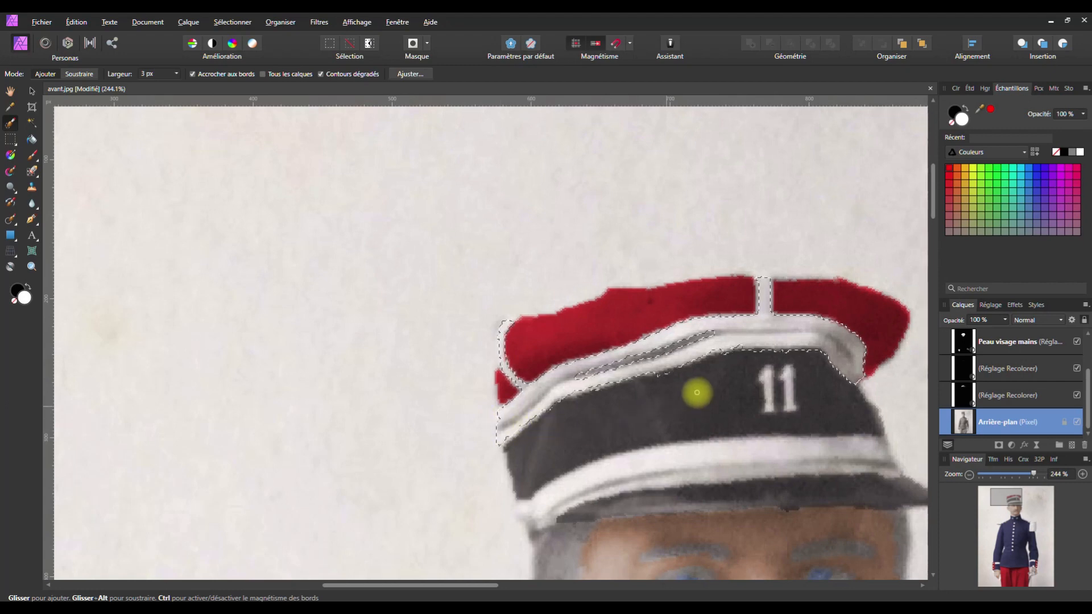
{"action": "left_click", "coordinate": [762, 379]}
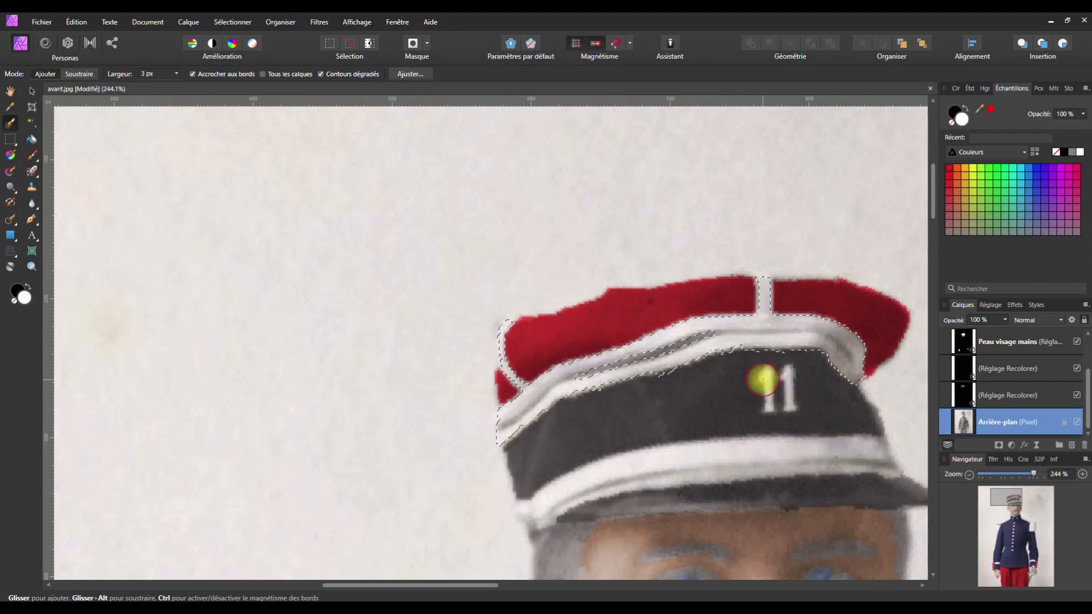
Paint the left 1 on the cap and part of the lower white band into the selection
{"action": "mouse_move", "coordinate": [767, 372]}
{"action": "left_mouse_down"}
{"action": "mouse_move", "coordinate": [769, 394]}
{"action": "mouse_move", "coordinate": [784, 366]}
{"action": "mouse_move", "coordinate": [788, 404]}
{"action": "left_mouse_up"}
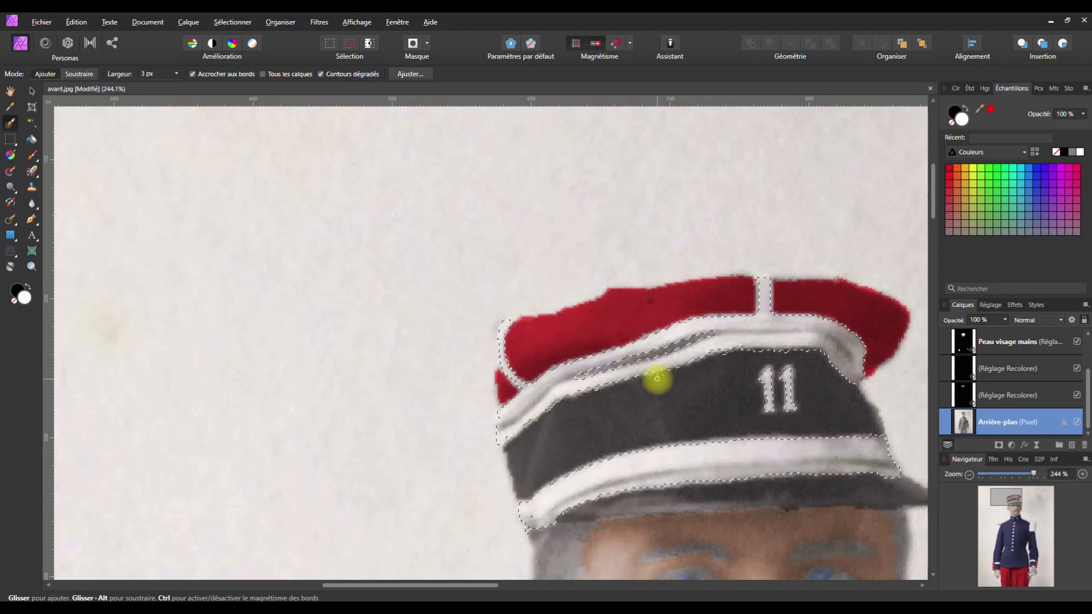
{"action": "left_click", "coordinate": [523, 424]}
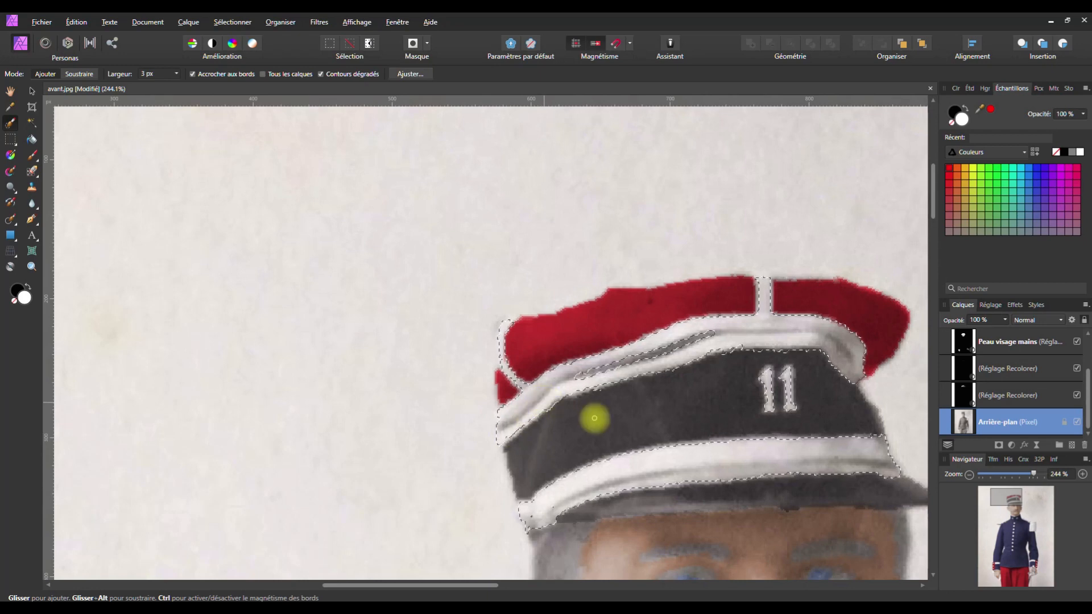
{"action": "key", "text": "space"}
Add the collar's right and left 11 numerals to the selection
{"action": "left_click_drag", "start_coordinate": [732, 455], "coordinate": [592, 151]}
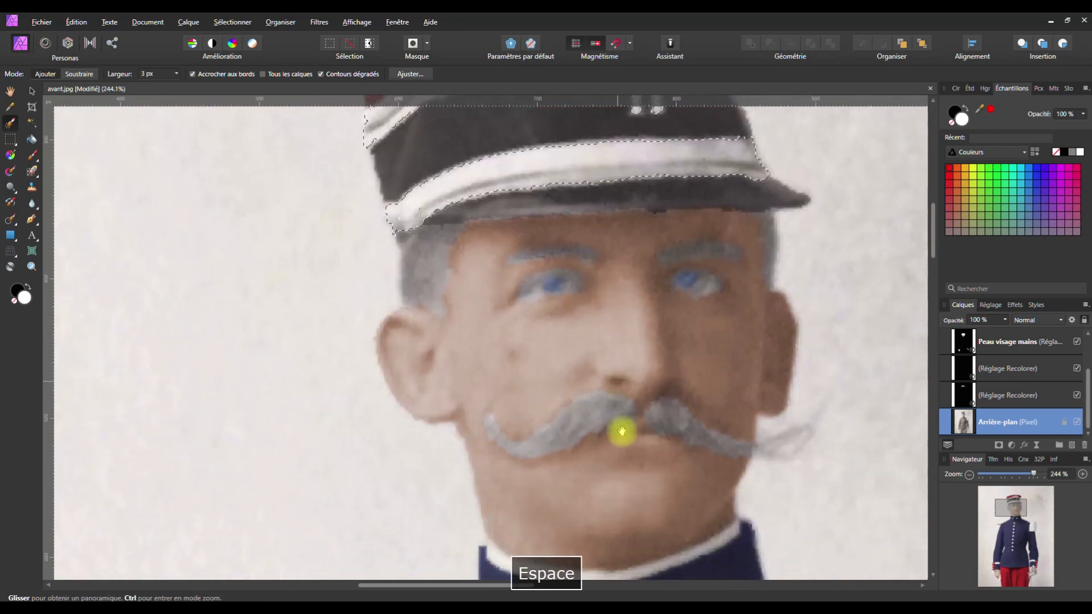
{"action": "left_click_drag", "start_coordinate": [621, 431], "coordinate": [583, 144]}
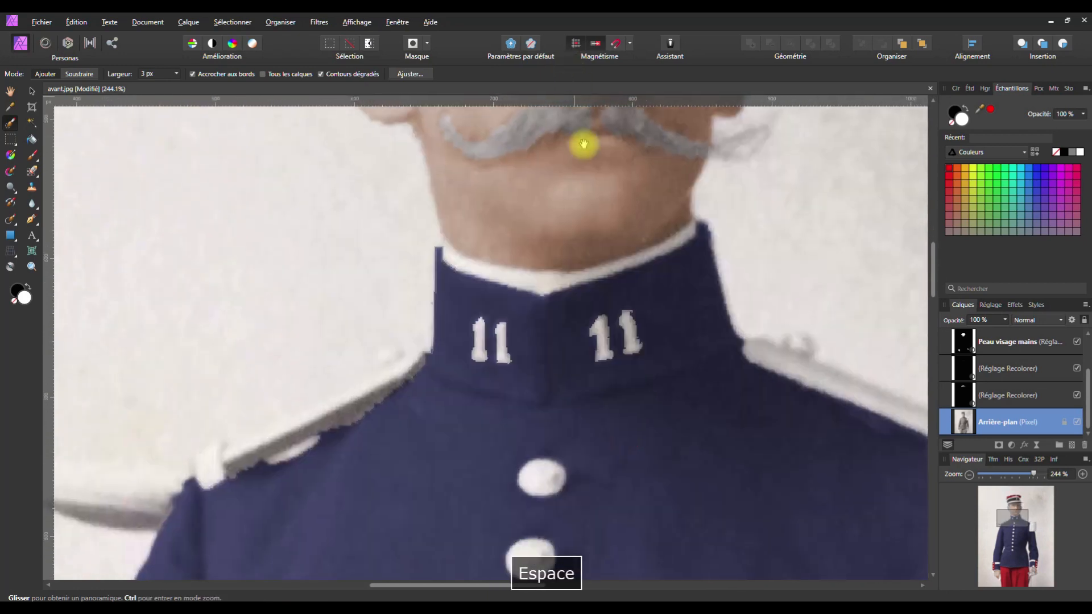
{"action": "left_click", "coordinate": [593, 333]}
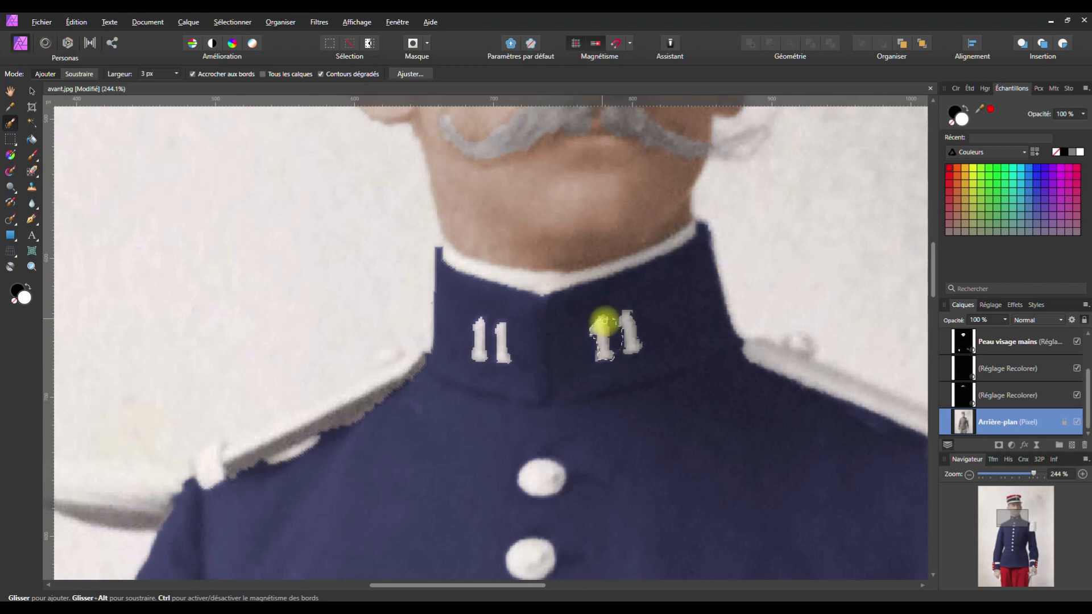
{"action": "mouse_move", "coordinate": [631, 341]}
{"action": "left_mouse_down"}
{"action": "mouse_move", "coordinate": [748, 440]}
{"action": "mouse_move", "coordinate": [624, 346]}
{"action": "left_mouse_up"}
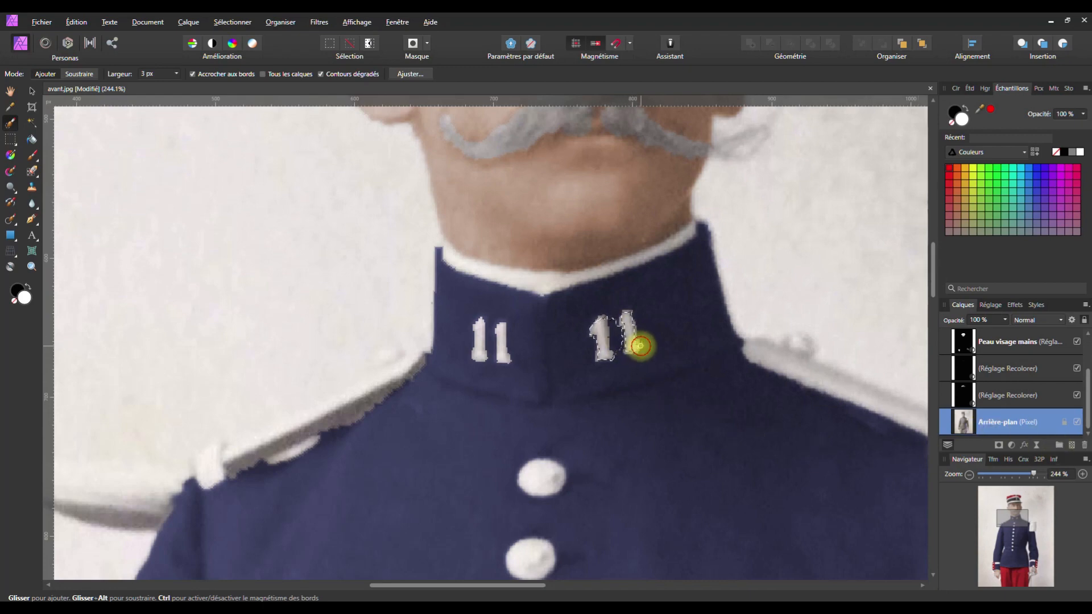
{"action": "left_click_drag", "start_coordinate": [631, 305], "coordinate": [626, 313]}
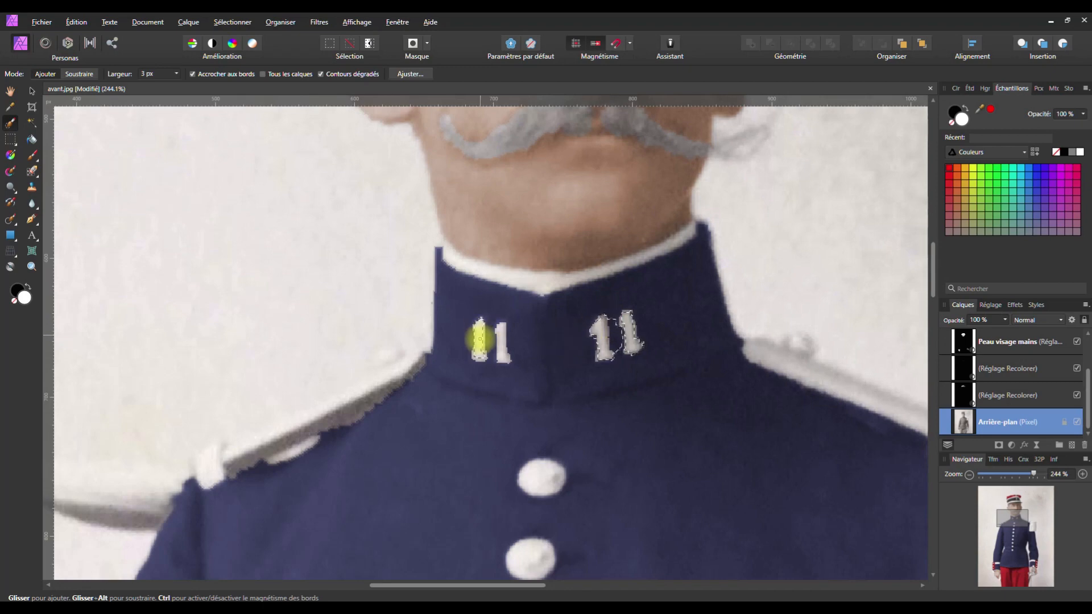
{"action": "left_click_drag", "start_coordinate": [479, 354], "coordinate": [479, 359]}
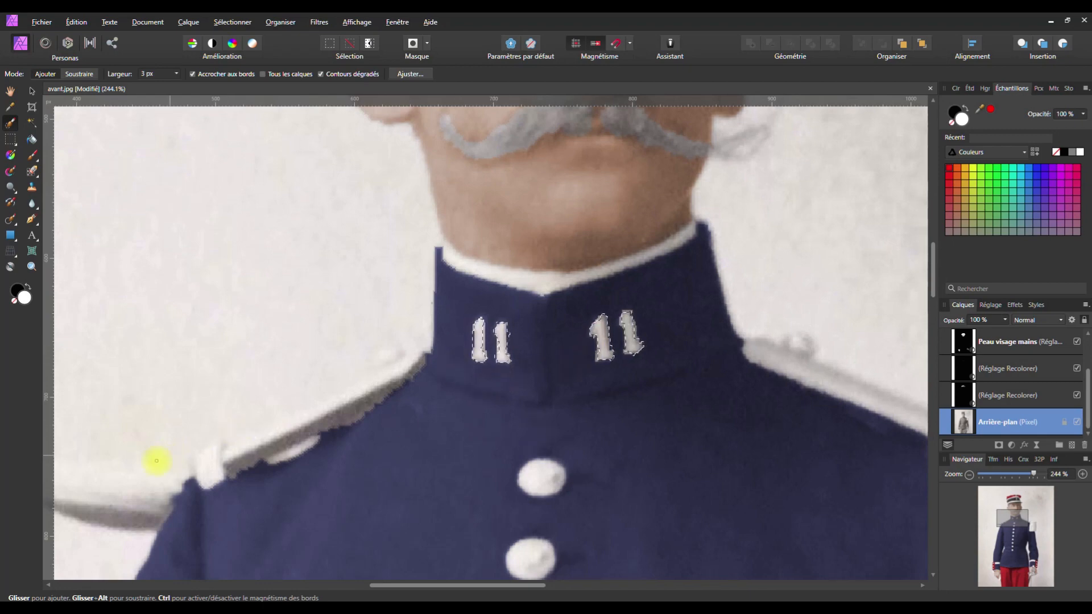
{"action": "key", "text": "space"}
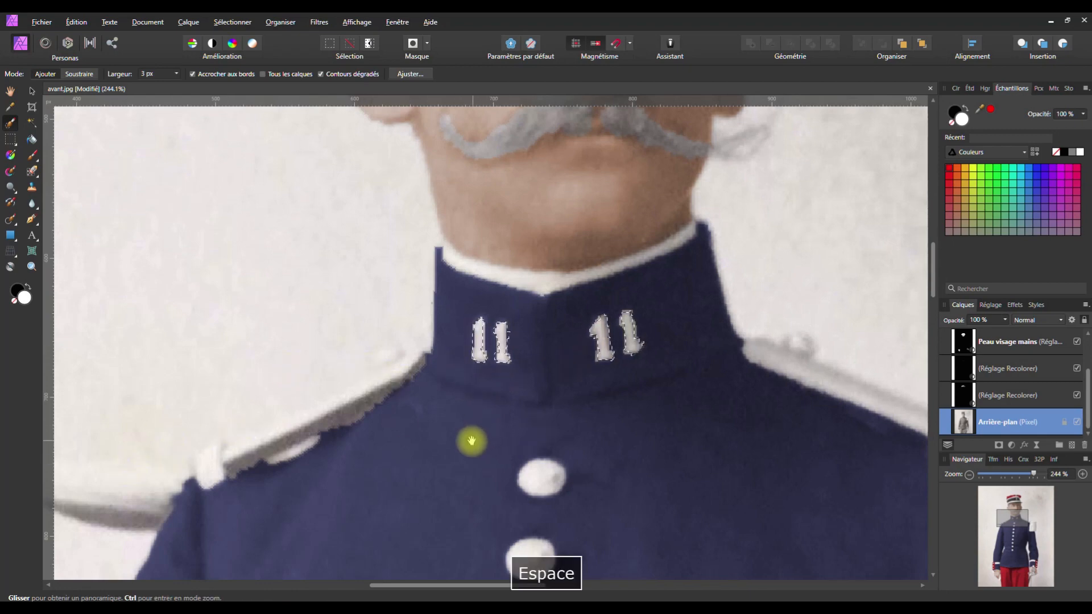
{"action": "left_click_drag", "start_coordinate": [470, 441], "coordinate": [521, 263]}
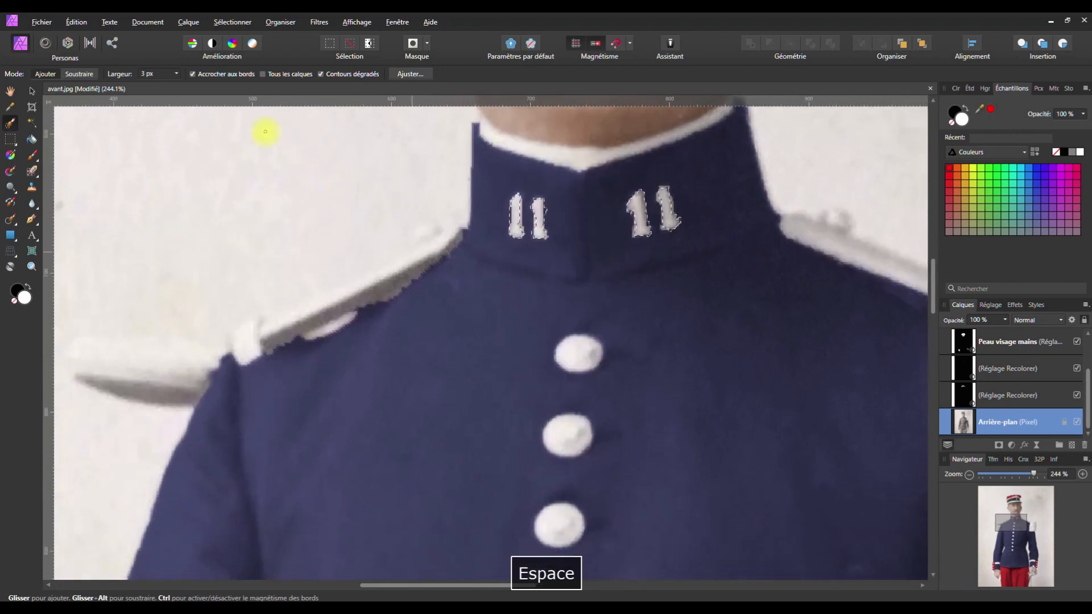
Set the Selection Brush width to 10 px
{"action": "left_click", "coordinate": [178, 75]}
{"action": "left_click_drag", "start_coordinate": [178, 85], "coordinate": [183, 86]}
{"action": "left_click", "coordinate": [165, 54]}
Add the top four jacket buttons to the selection
{"action": "left_click", "coordinate": [575, 349]}
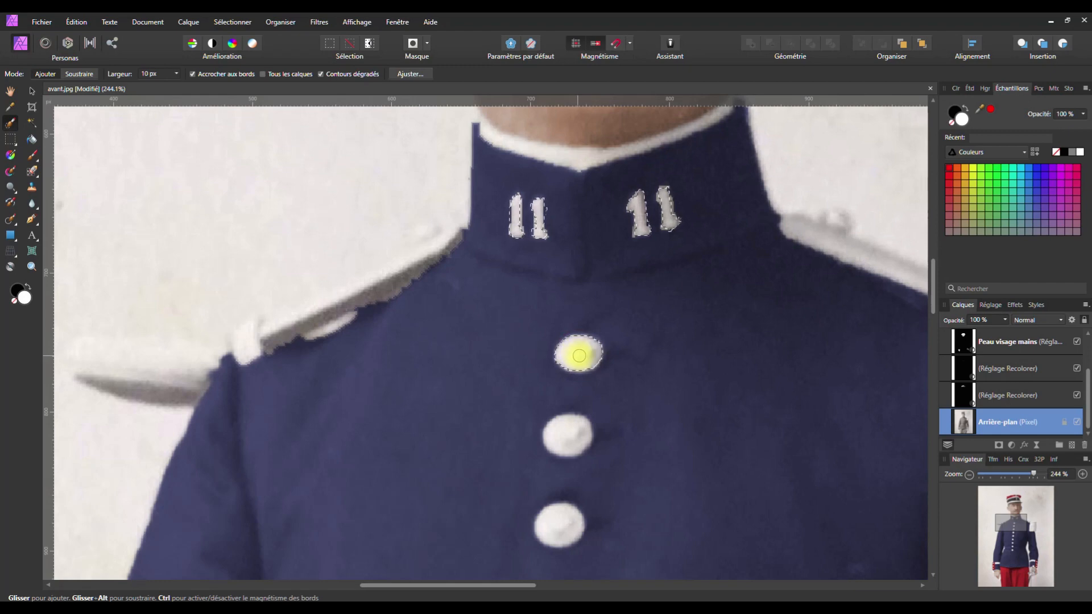
{"action": "left_click", "coordinate": [575, 429]}
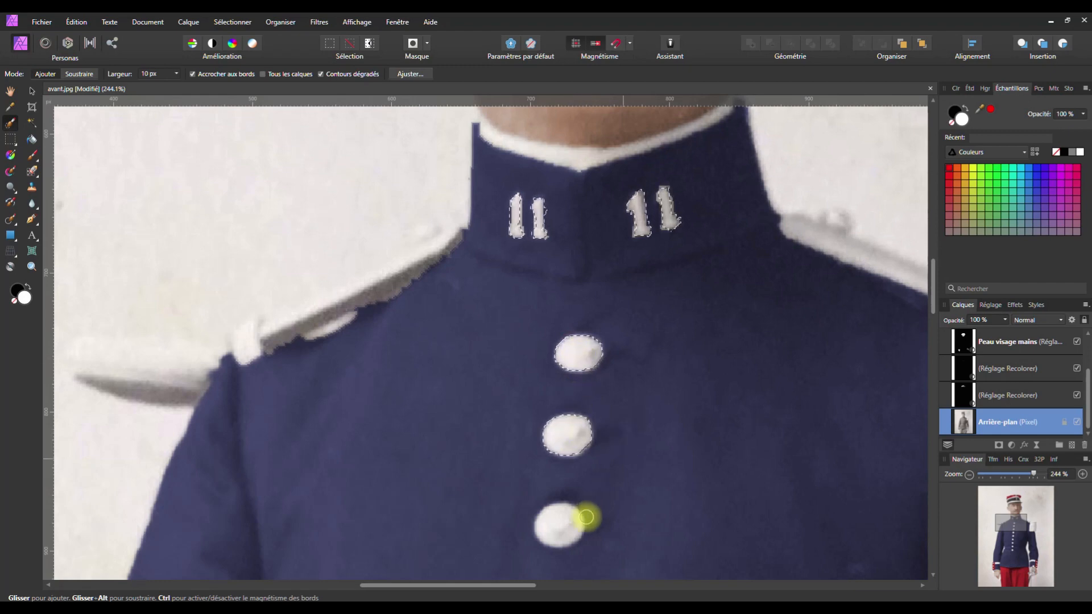
{"action": "left_click", "coordinate": [567, 526]}
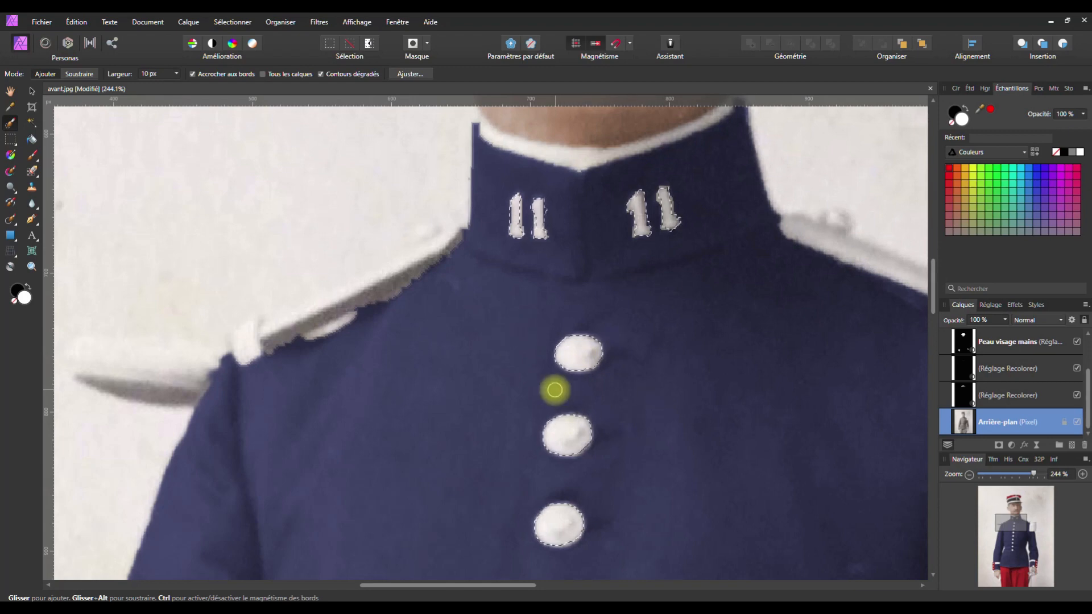
{"action": "key", "text": "space"}
{"action": "left_click_drag", "start_coordinate": [536, 392], "coordinate": [494, 248]}
{"action": "left_click", "coordinate": [566, 402]}
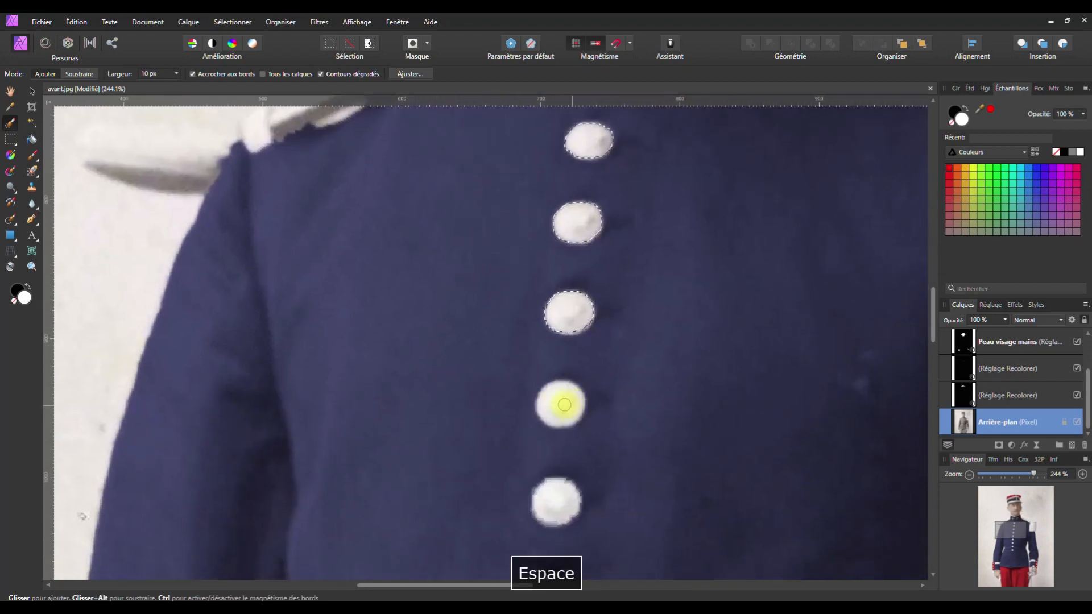
Add the remaining lower jacket buttons to the selection and zoom out to 80%
{"action": "key", "text": "space"}
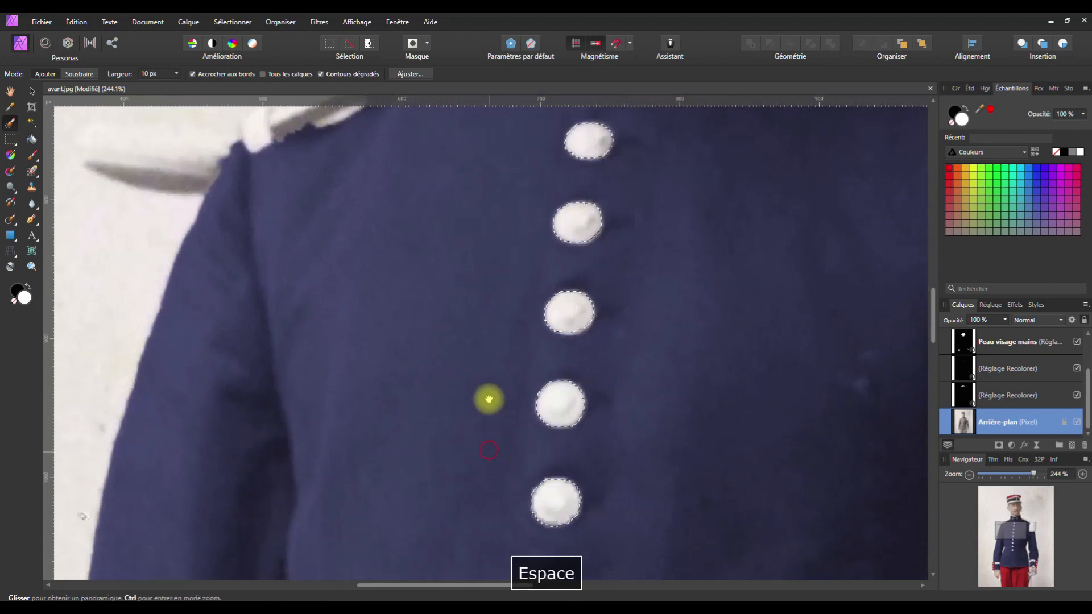
{"action": "left_click_drag", "start_coordinate": [487, 421], "coordinate": [478, 235]}
{"action": "left_click", "coordinate": [541, 359]}
{"action": "left_click", "coordinate": [522, 455]}
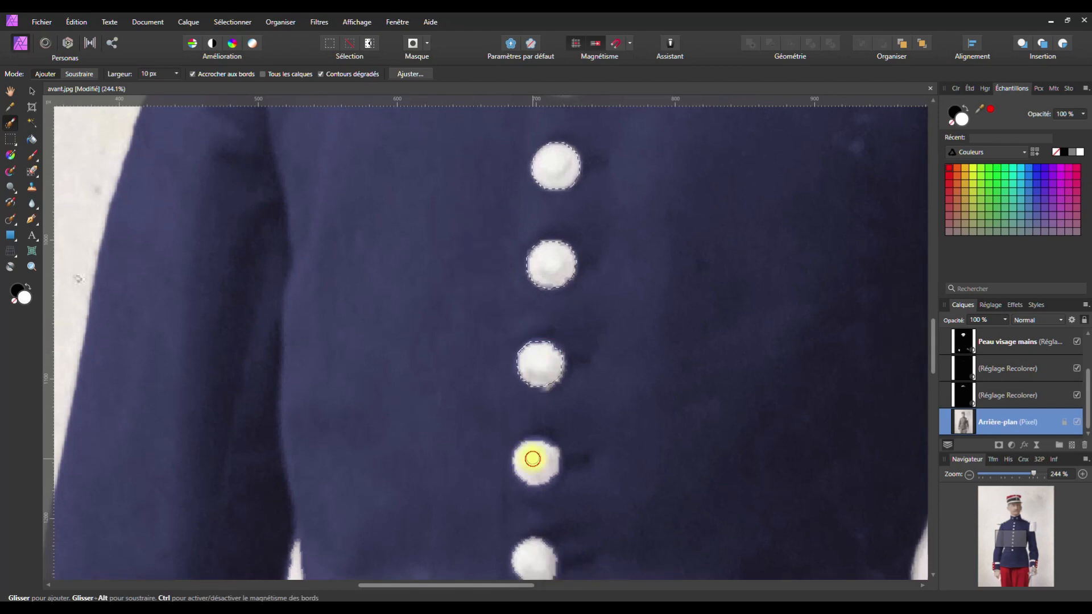
{"action": "left_click_drag", "start_coordinate": [451, 446], "coordinate": [465, 224]}
{"action": "left_click", "coordinate": [554, 341]}
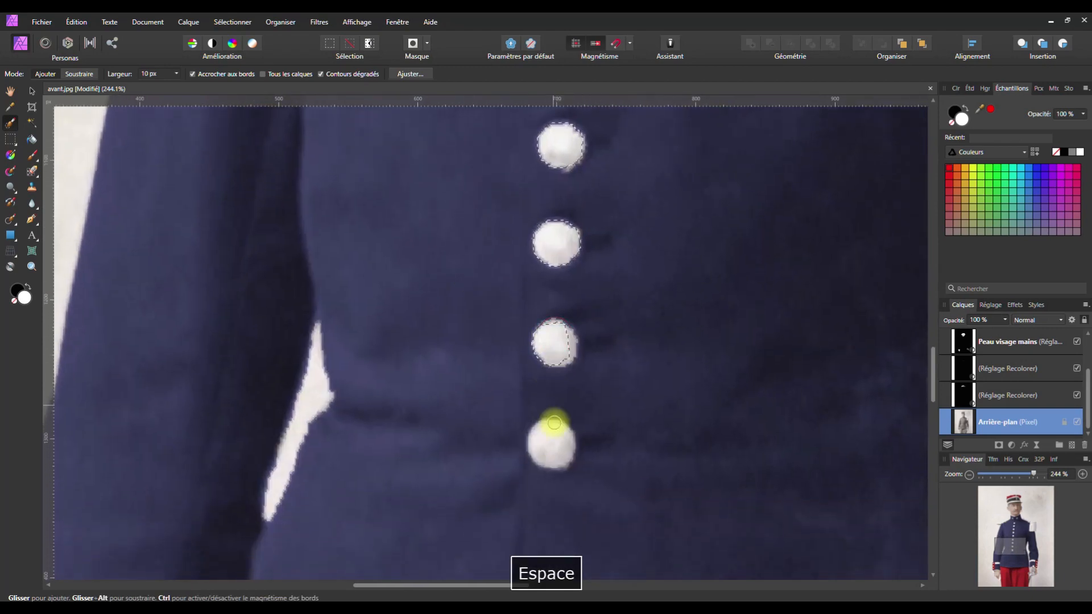
{"action": "left_click", "coordinate": [551, 439]}
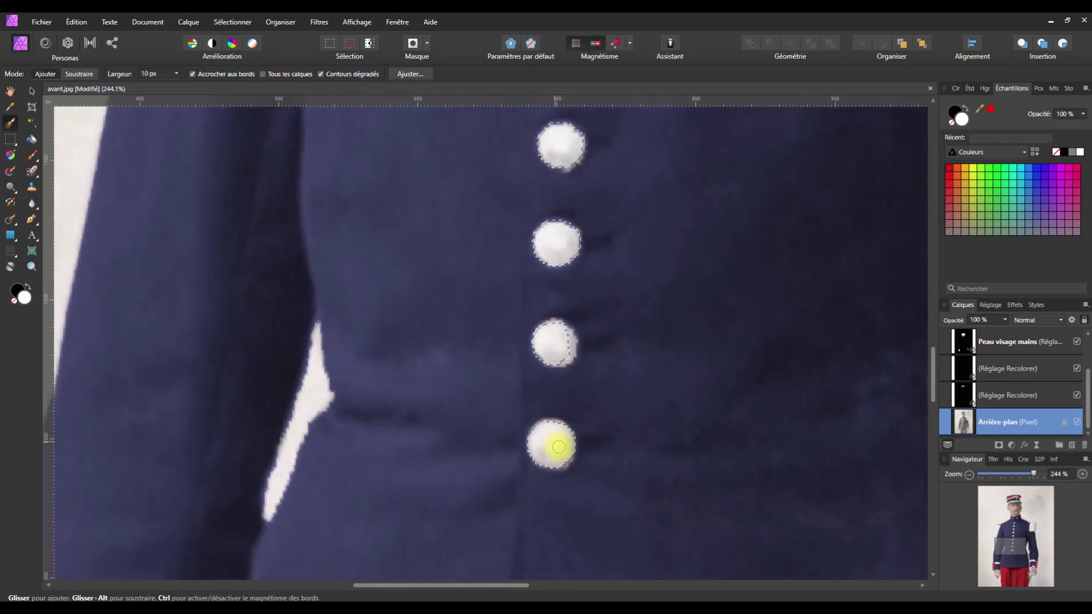
{"action": "left_click", "coordinate": [561, 336]}
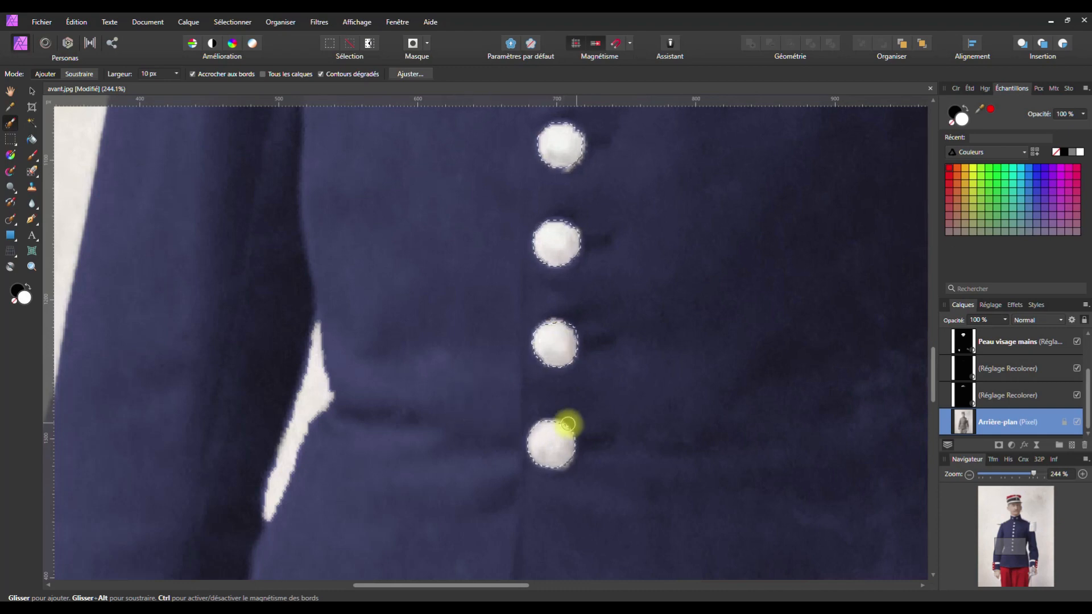
{"action": "scroll", "coordinate": [530, 403], "scroll_direction": "down", "scroll_amount": 6}
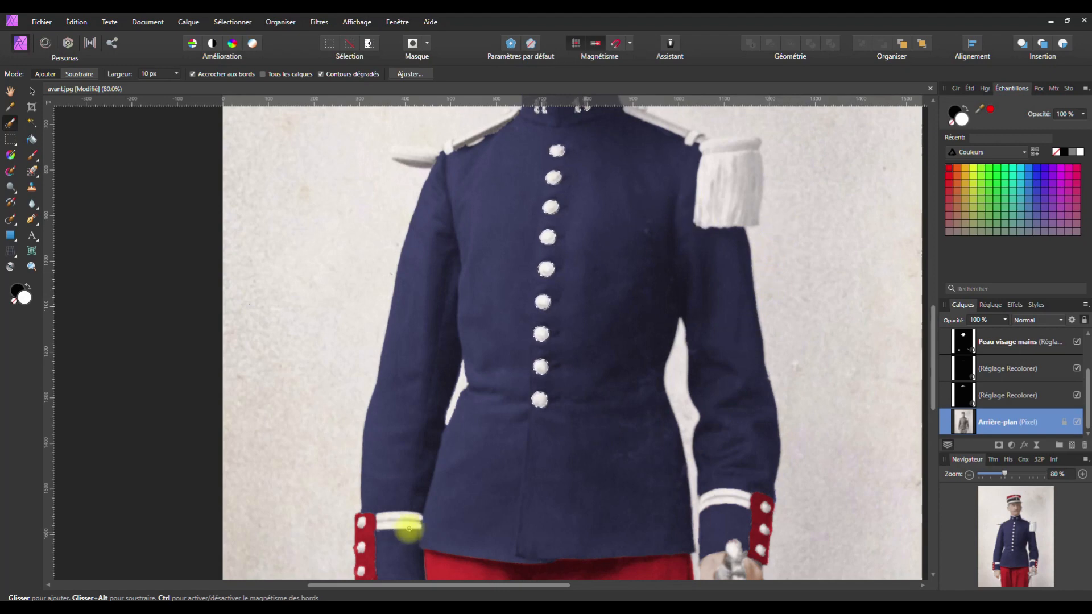
Add the first cuff's three buttons and two white stripes to the selection
{"action": "key", "text": "space"}
{"action": "scroll", "coordinate": [410, 510], "scroll_direction": "up", "scroll_amount": 6}
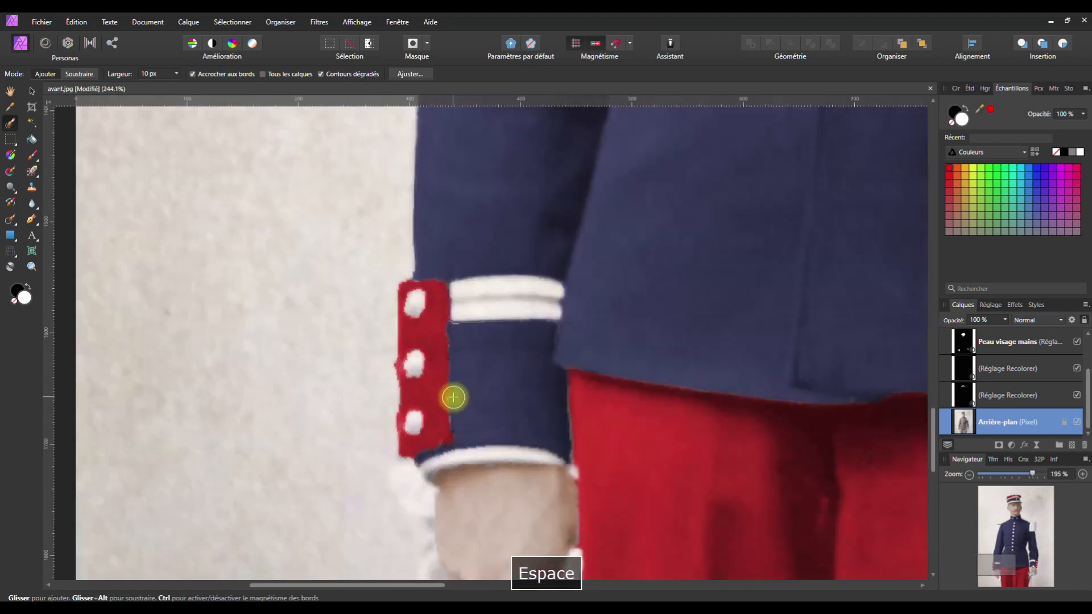
{"action": "scroll", "coordinate": [453, 397], "scroll_direction": "up", "scroll_amount": 2}
{"action": "left_click_drag", "start_coordinate": [366, 226], "coordinate": [373, 324]}
{"action": "left_click_drag", "start_coordinate": [373, 430], "coordinate": [373, 441]}
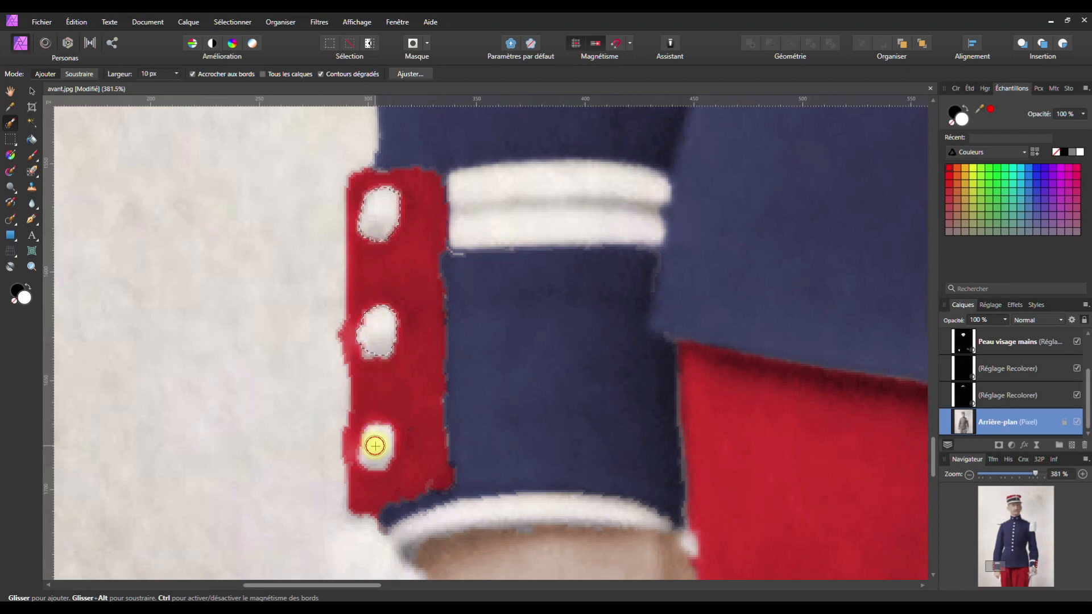
{"action": "mouse_move", "coordinate": [442, 258]}
{"action": "left_mouse_down"}
{"action": "mouse_move", "coordinate": [462, 190]}
{"action": "mouse_move", "coordinate": [514, 180]}
{"action": "mouse_move", "coordinate": [648, 180]}
{"action": "mouse_move", "coordinate": [645, 228]}
{"action": "left_mouse_up"}
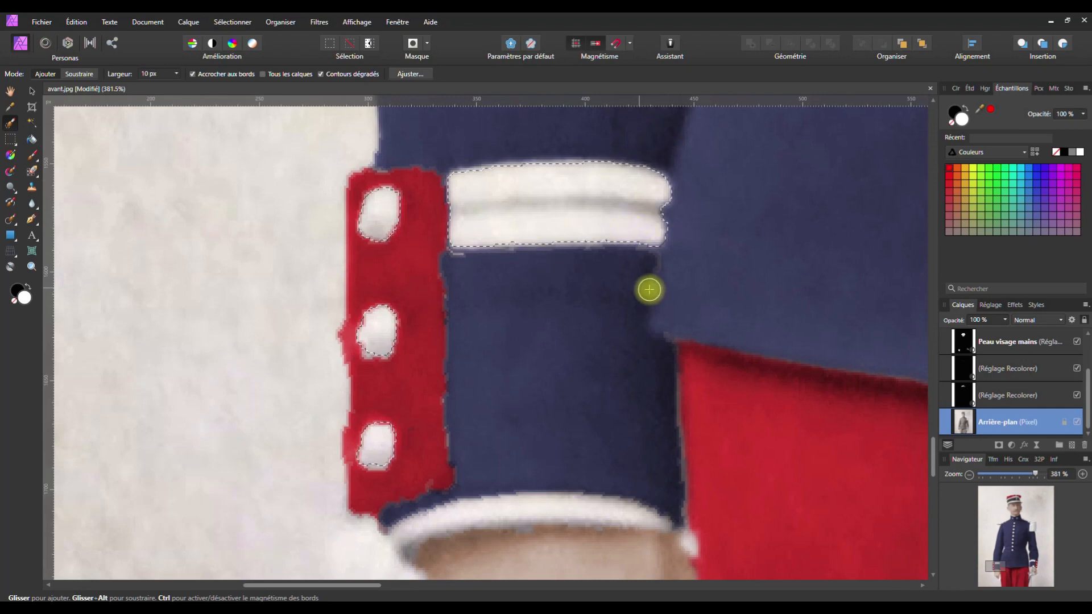
Add the other cuff's buttons, curved white band and vertical white strip to the selection
{"action": "key", "text": "space"}
{"action": "left_click_drag", "start_coordinate": [723, 239], "coordinate": [775, 239]}
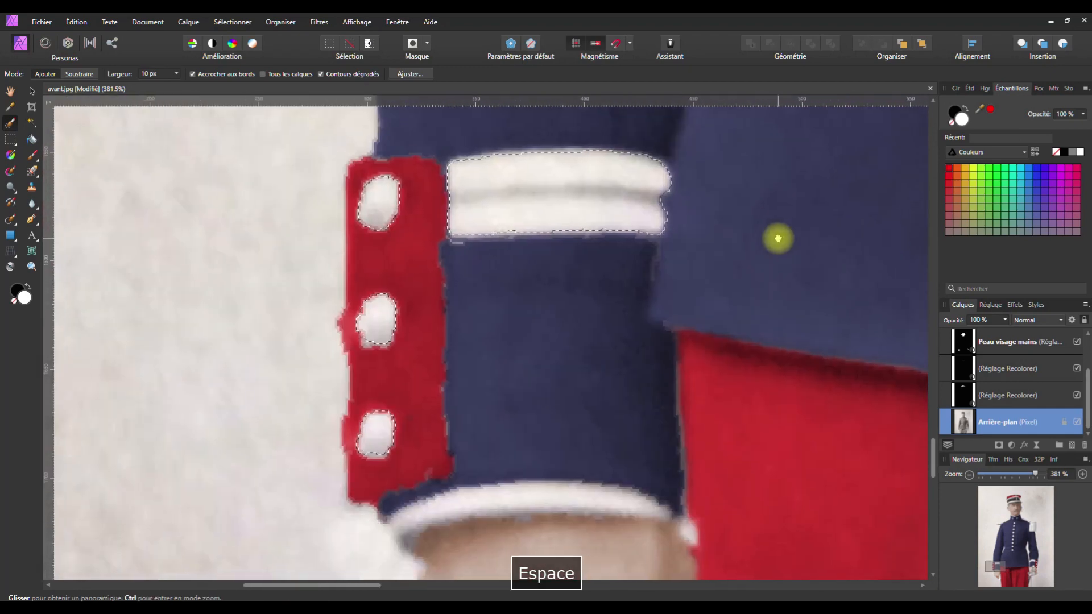
{"action": "left_click_drag", "start_coordinate": [656, 238], "coordinate": [292, 236]}
{"action": "left_click_drag", "start_coordinate": [788, 276], "coordinate": [273, 230]}
{"action": "left_click_drag", "start_coordinate": [686, 239], "coordinate": [237, 255]}
{"action": "left_click_drag", "start_coordinate": [473, 238], "coordinate": [178, 343]}
{"action": "mouse_move", "coordinate": [580, 248]}
{"action": "left_mouse_down"}
{"action": "mouse_move", "coordinate": [502, 333]}
{"action": "mouse_move", "coordinate": [490, 370]}
{"action": "left_mouse_up"}
{"action": "left_click_drag", "start_coordinate": [468, 463], "coordinate": [487, 466]}
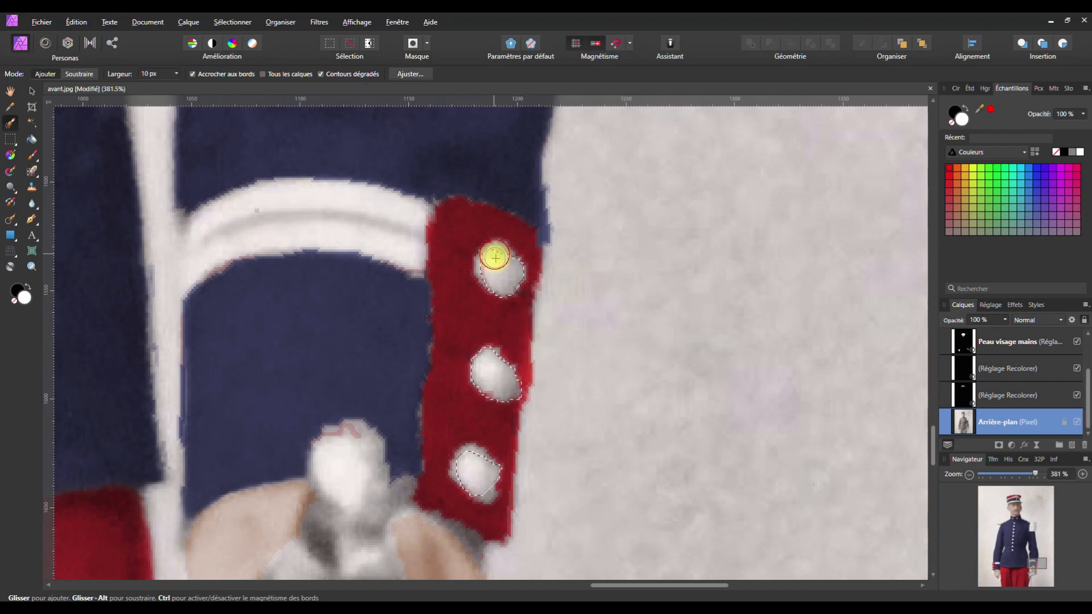
{"action": "left_click_drag", "start_coordinate": [479, 481], "coordinate": [482, 488]}
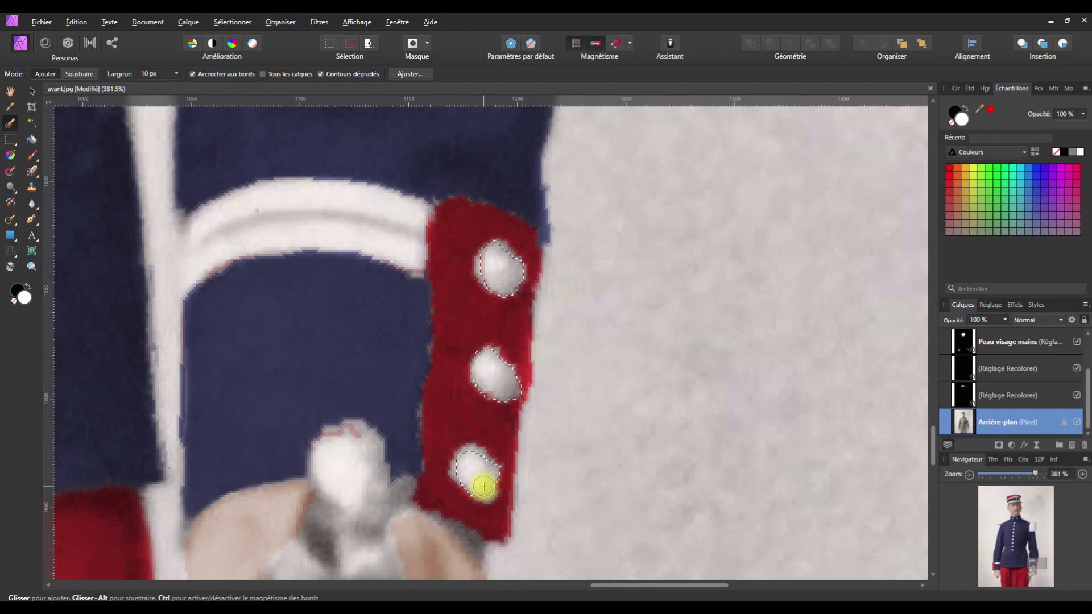
{"action": "mouse_move", "coordinate": [193, 227]}
{"action": "left_mouse_down"}
{"action": "mouse_move", "coordinate": [268, 209]}
{"action": "mouse_move", "coordinate": [414, 212]}
{"action": "left_mouse_up"}
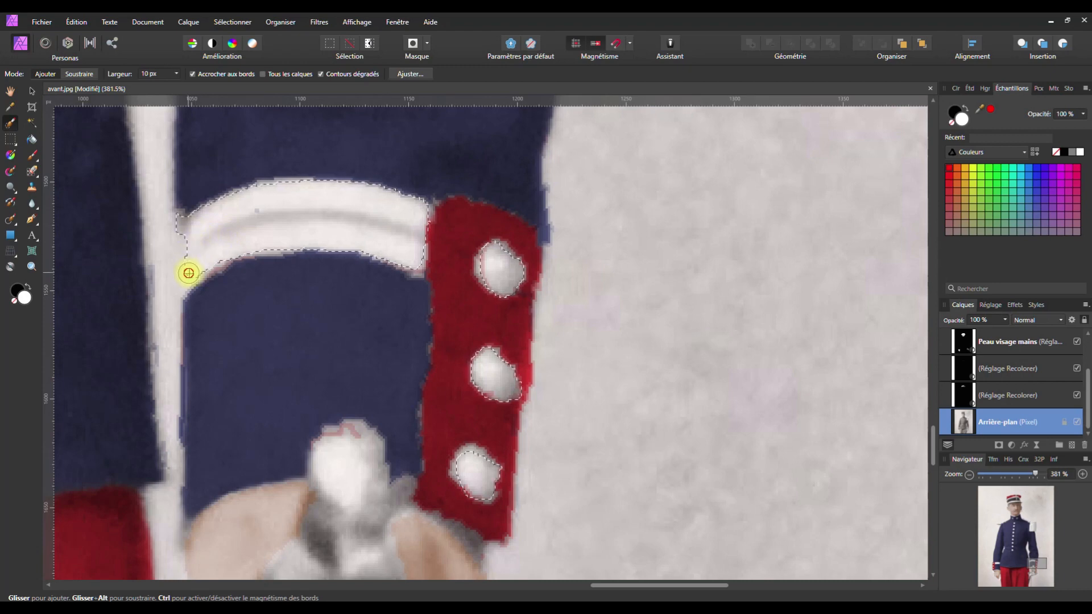
{"action": "mouse_move", "coordinate": [186, 271]}
{"action": "left_mouse_down"}
{"action": "mouse_move", "coordinate": [156, 255]}
{"action": "mouse_move", "coordinate": [157, 223]}
{"action": "mouse_move", "coordinate": [161, 317]}
{"action": "left_mouse_up"}
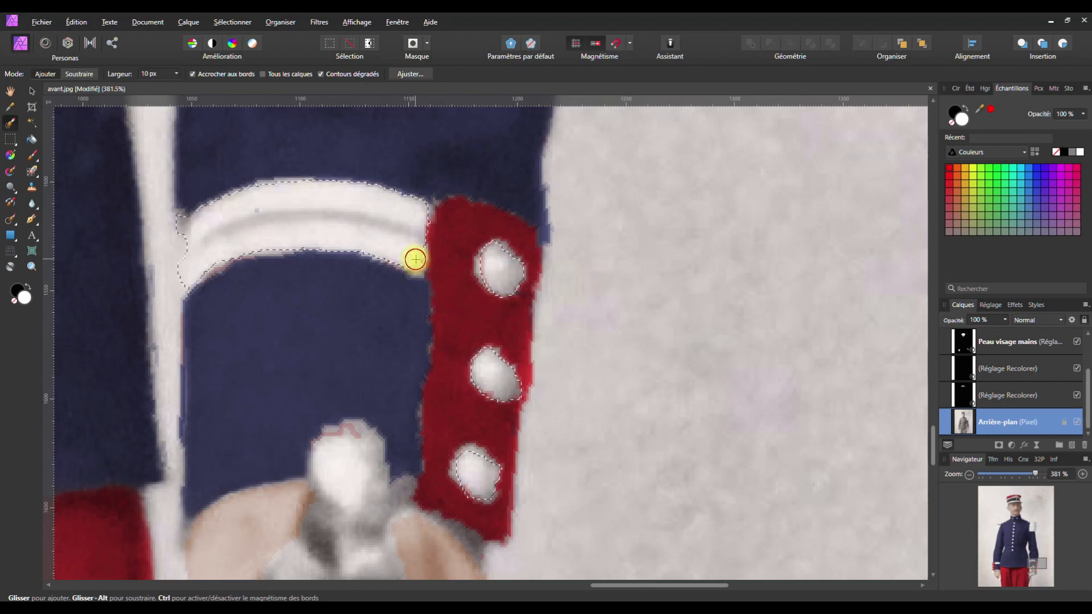
Add the sword pommel to the selection, undoing the stroke that caught the hand
{"action": "scroll", "coordinate": [344, 356], "scroll_direction": "down", "scroll_amount": 3}
{"action": "key", "text": "space"}
{"action": "left_click_drag", "start_coordinate": [317, 427], "coordinate": [419, 220]}
{"action": "mouse_move", "coordinate": [490, 173]}
{"action": "left_mouse_down"}
{"action": "mouse_move", "coordinate": [485, 183]}
{"action": "mouse_move", "coordinate": [501, 191]}
{"action": "left_mouse_up"}
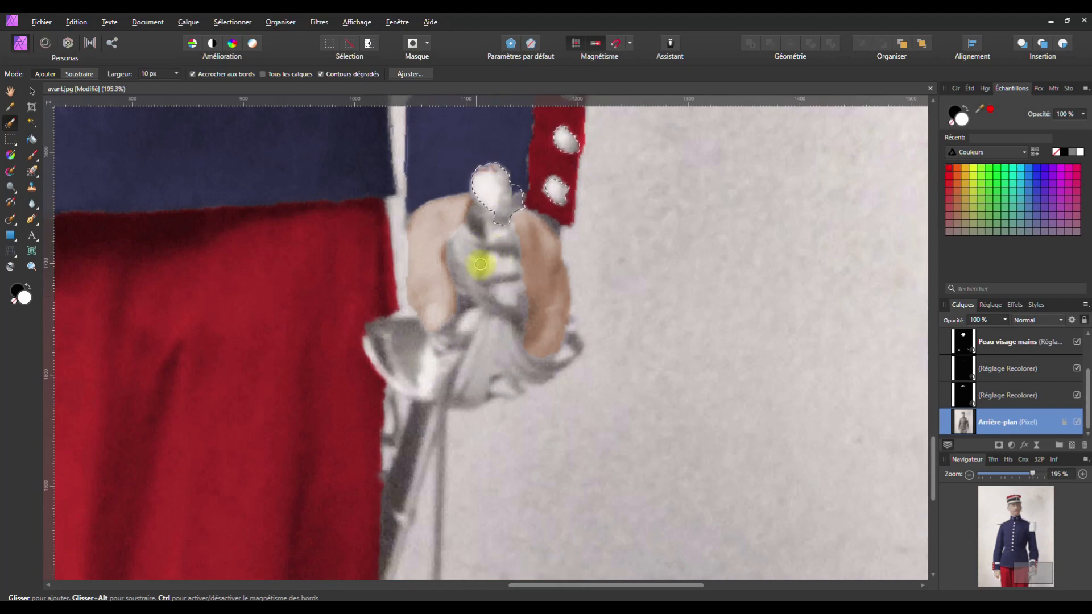
{"action": "mouse_move", "coordinate": [456, 277]}
{"action": "left_mouse_down"}
{"action": "mouse_move", "coordinate": [451, 233]}
{"action": "mouse_move", "coordinate": [469, 219]}
{"action": "mouse_move", "coordinate": [499, 286]}
{"action": "mouse_move", "coordinate": [476, 254]}
{"action": "left_mouse_up"}
{"action": "key", "text": "ctrl+z"}
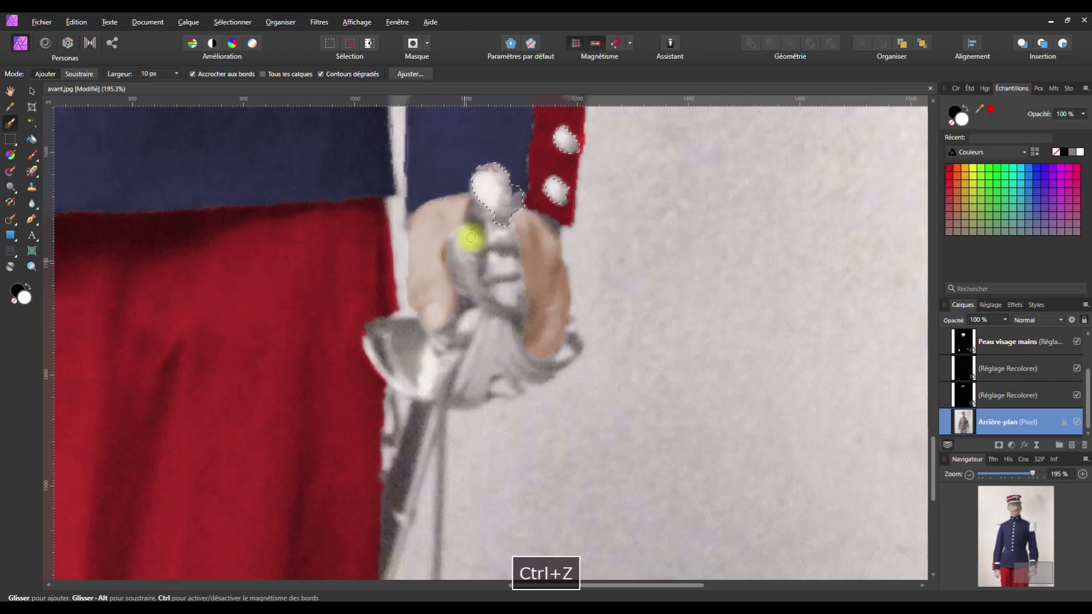
Extend the selection over the sword guard and grip, keeping the fingers out
{"action": "left_click_drag", "start_coordinate": [498, 235], "coordinate": [499, 241]}
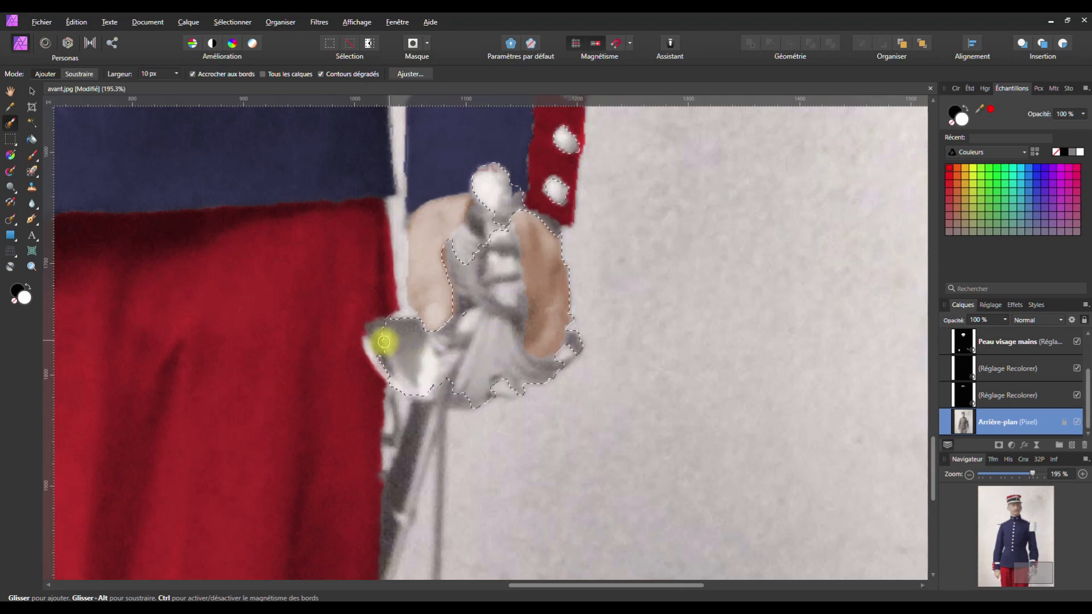
{"action": "left_click_drag", "start_coordinate": [433, 382], "coordinate": [501, 380]}
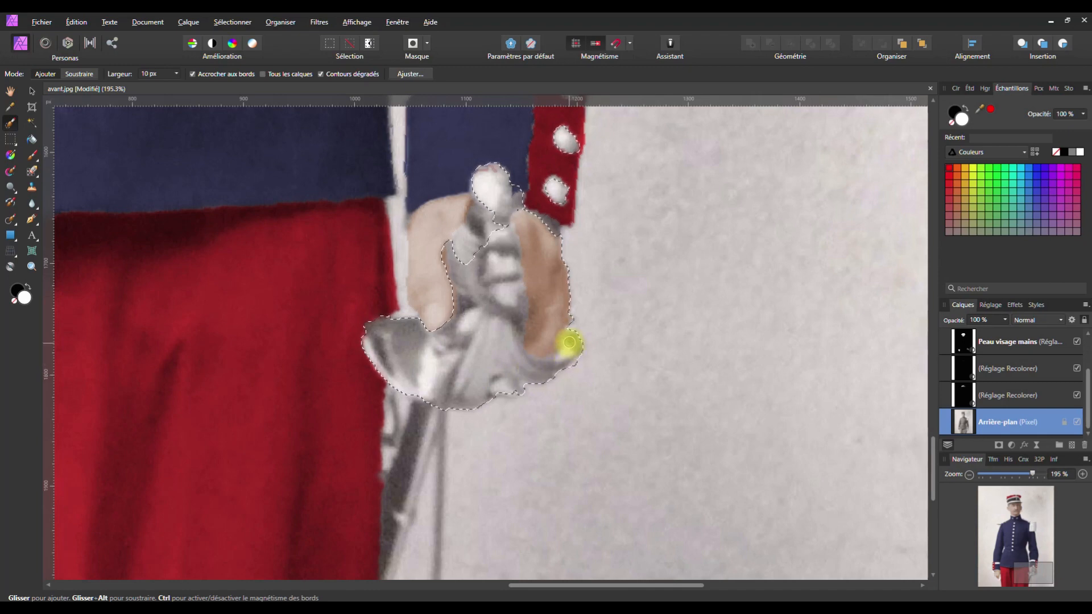
{"action": "mouse_move", "coordinate": [513, 221]}
{"action": "left_mouse_down"}
{"action": "mouse_move", "coordinate": [485, 220]}
{"action": "mouse_move", "coordinate": [500, 239]}
{"action": "left_mouse_up"}
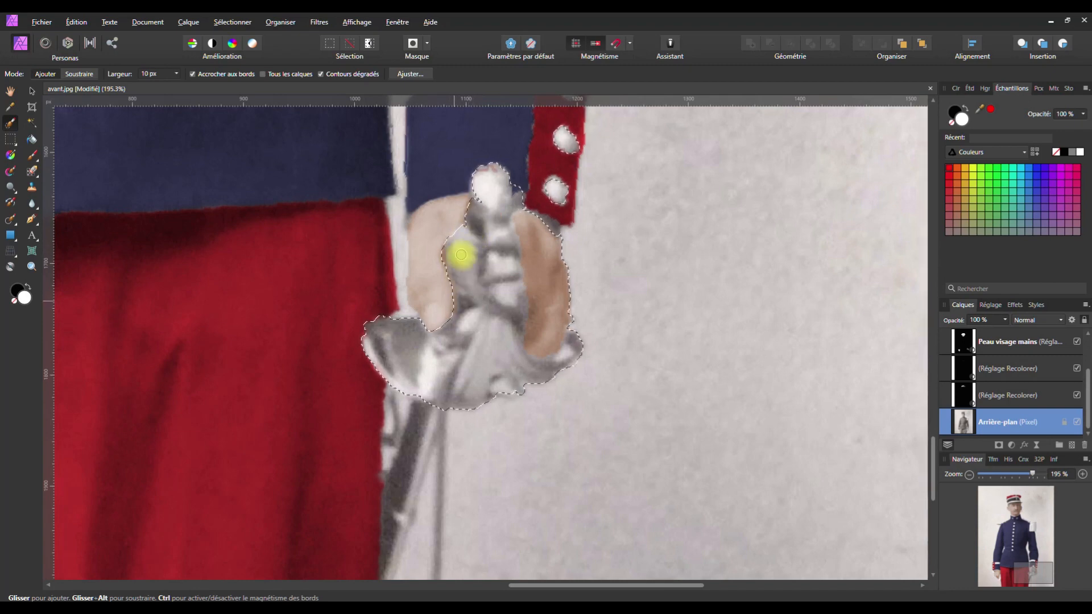
{"action": "left_click", "coordinate": [475, 221]}
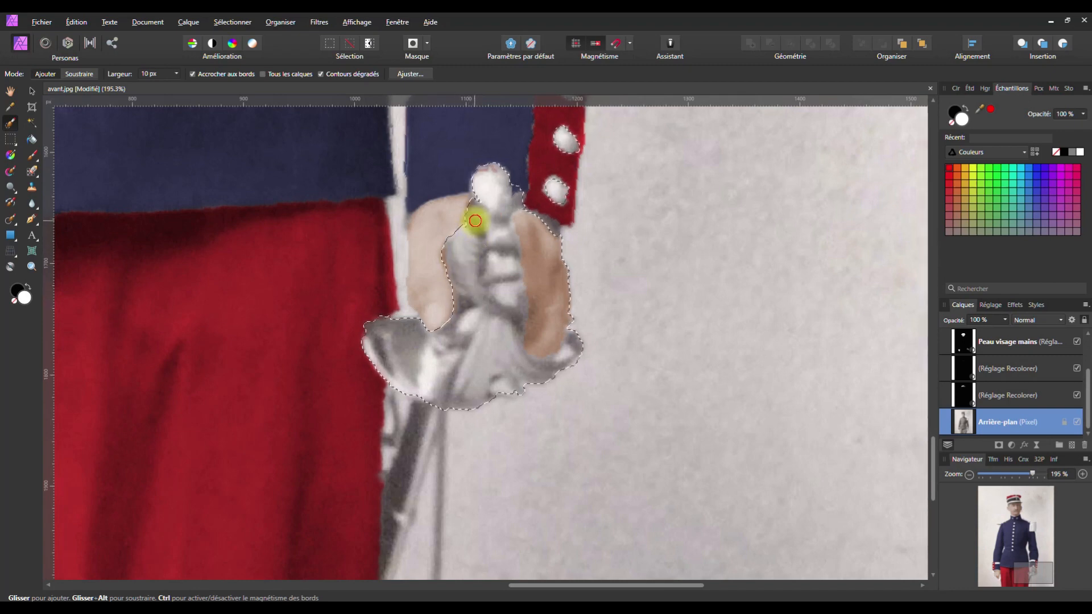
{"action": "mouse_move", "coordinate": [462, 265]}
{"action": "left_mouse_down"}
{"action": "mouse_move", "coordinate": [462, 295]}
{"action": "mouse_move", "coordinate": [486, 288]}
{"action": "left_mouse_up"}
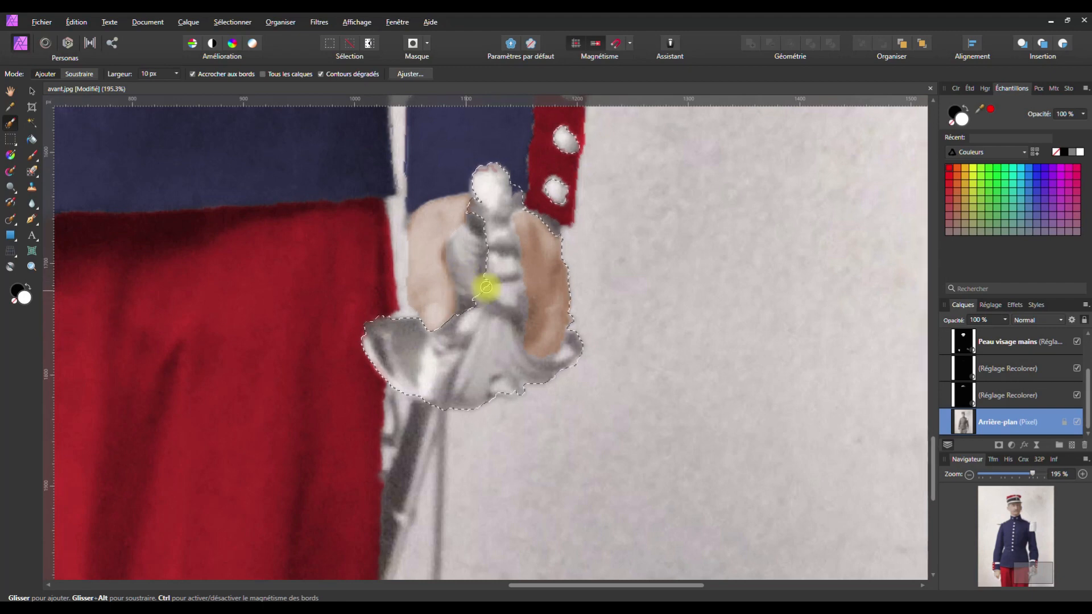
{"action": "mouse_move", "coordinate": [507, 213]}
{"action": "left_mouse_down"}
{"action": "mouse_move", "coordinate": [516, 189]}
{"action": "mouse_move", "coordinate": [509, 236]}
{"action": "left_mouse_up"}
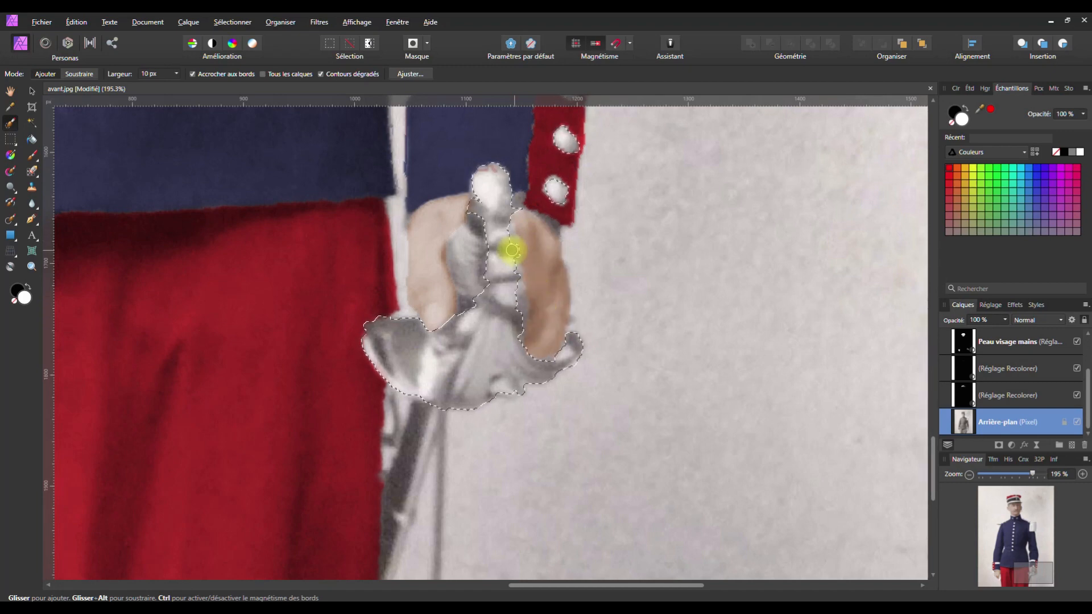
{"action": "left_click_drag", "start_coordinate": [506, 232], "coordinate": [507, 239]}
{"action": "left_click_drag", "start_coordinate": [510, 283], "coordinate": [529, 380]}
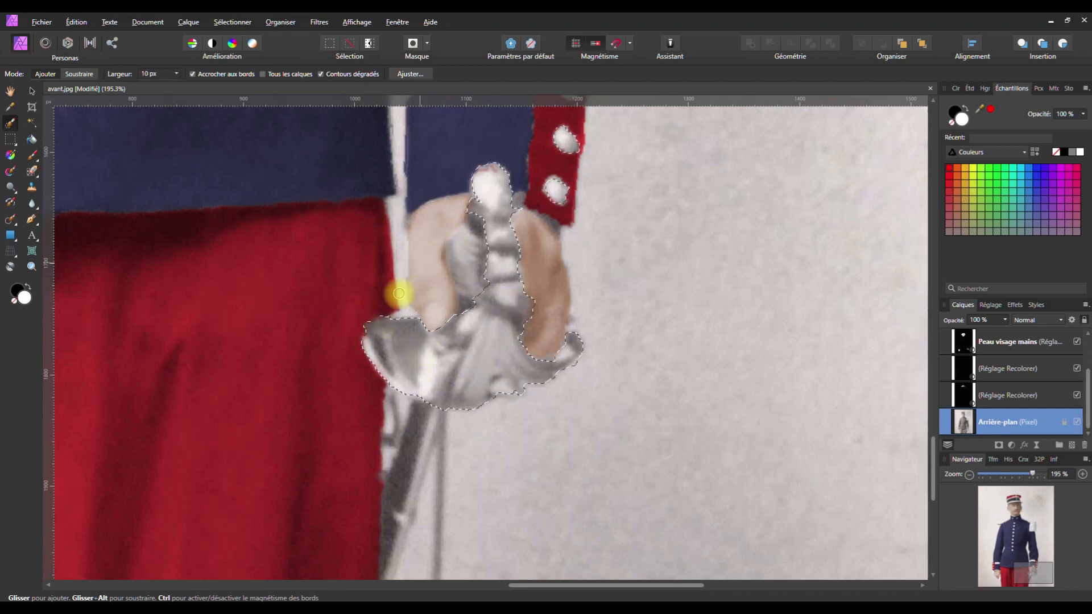
{"action": "key", "text": "ctrl+1"}
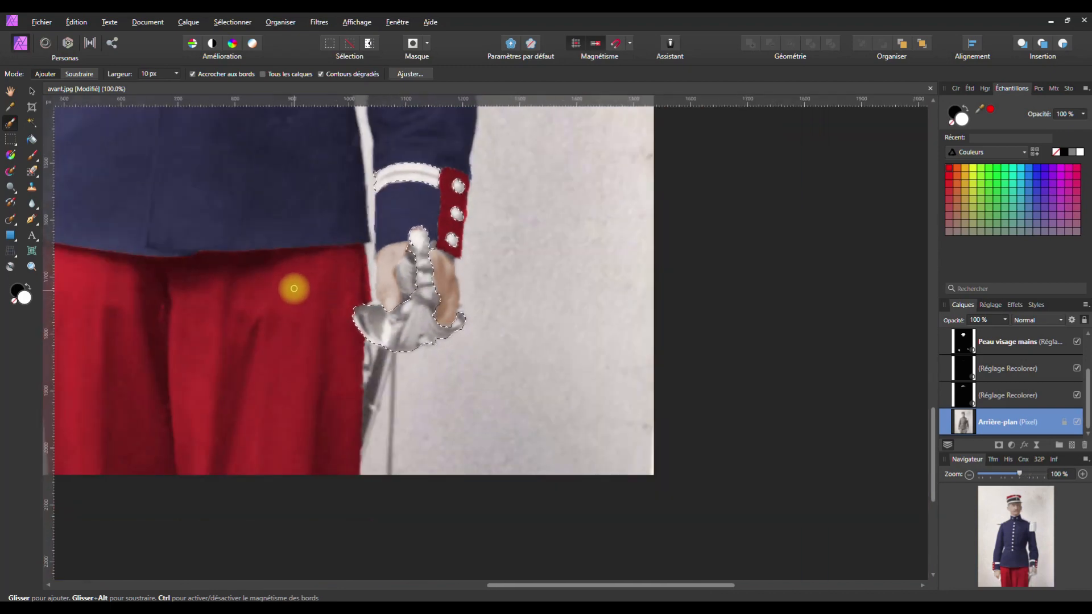
Close the Refine Selection preview without applying it and show the Adjustments list
{"action": "key", "text": "space"}
{"action": "left_click_drag", "start_coordinate": [280, 293], "coordinate": [575, 273]}
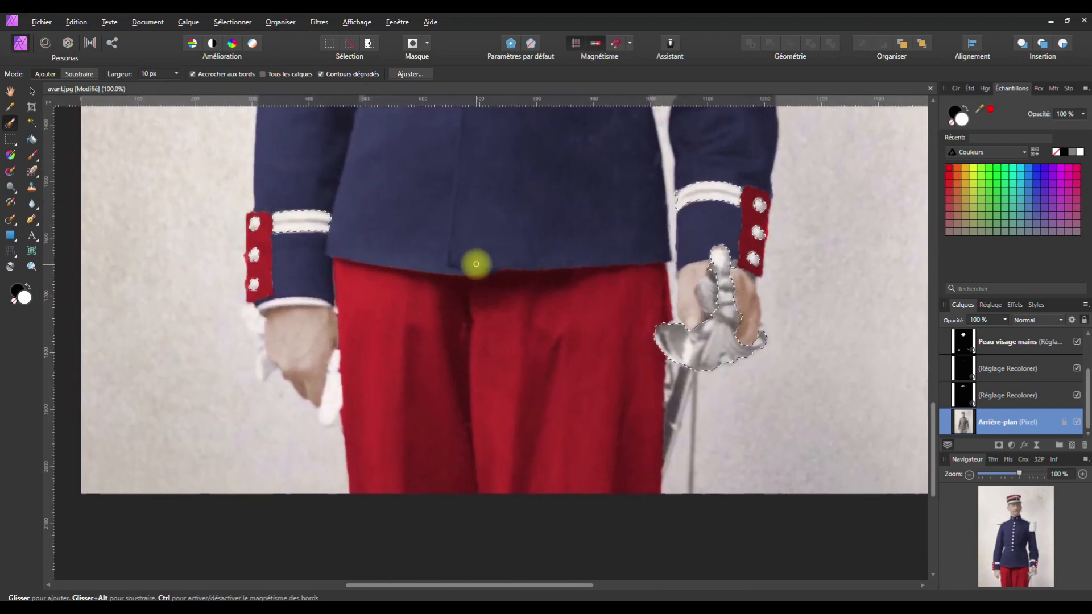
{"action": "scroll", "coordinate": [475, 264], "scroll_direction": "down", "scroll_amount": 3}
{"action": "key", "text": "space"}
{"action": "left_click_drag", "start_coordinate": [472, 241], "coordinate": [472, 371]}
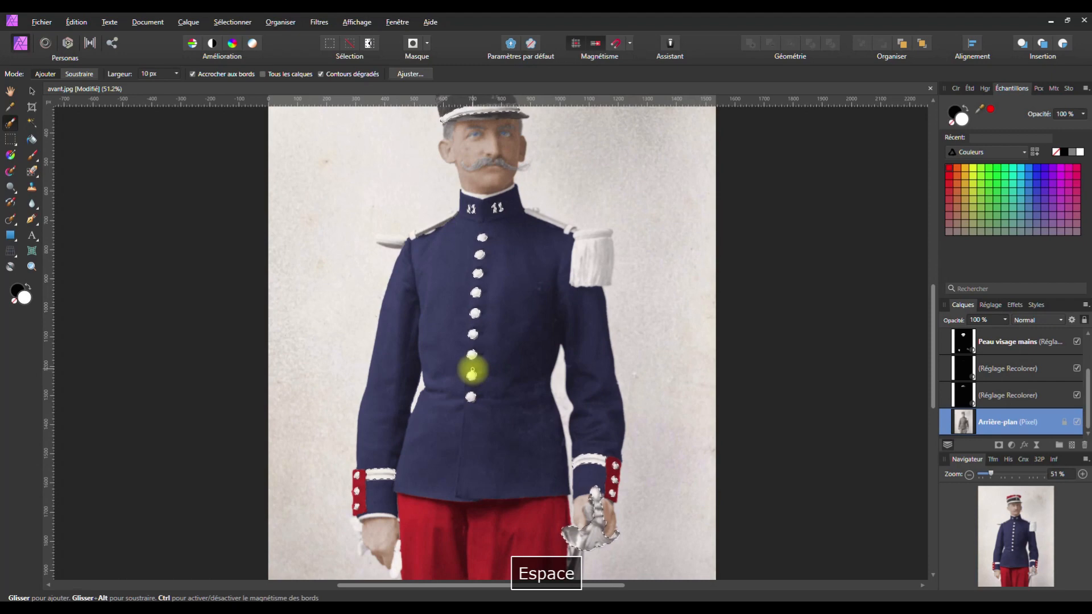
{"action": "scroll", "coordinate": [471, 370], "scroll_direction": "down", "scroll_amount": 1}
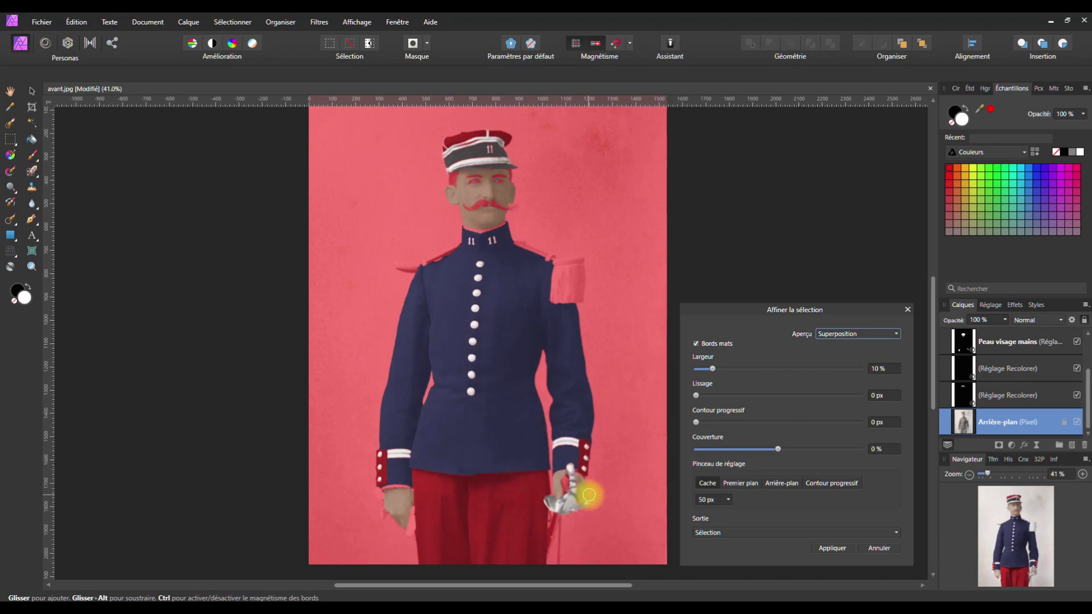
{"action": "left_click", "coordinate": [907, 310]}
{"action": "left_click", "coordinate": [1011, 445]}
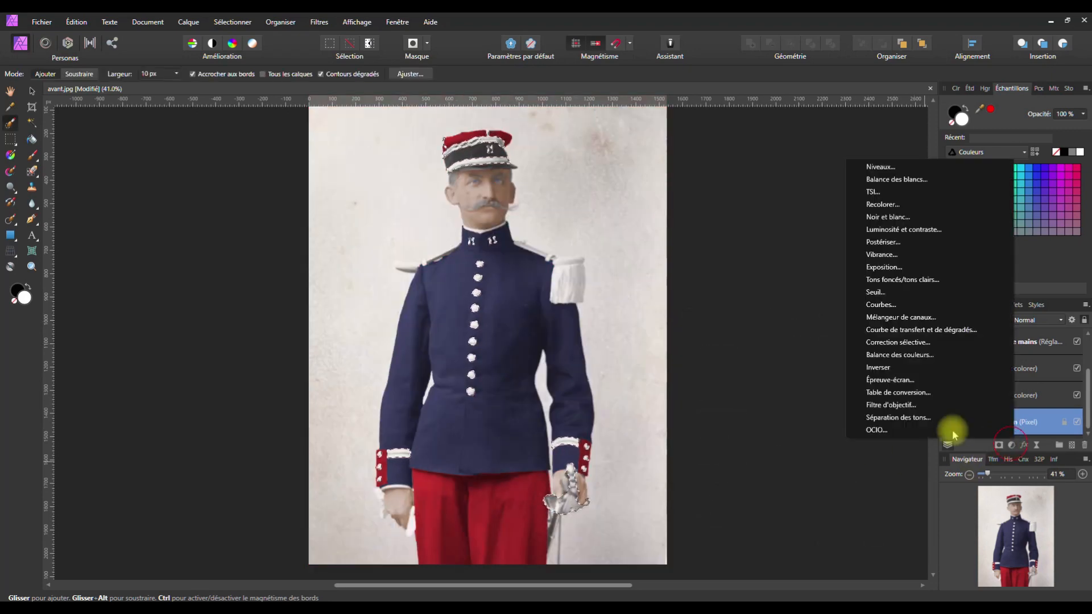
Add a Recolor adjustment with a gold hue near 49°, lower saturation and darker luminosity
{"action": "left_click", "coordinate": [897, 206]}
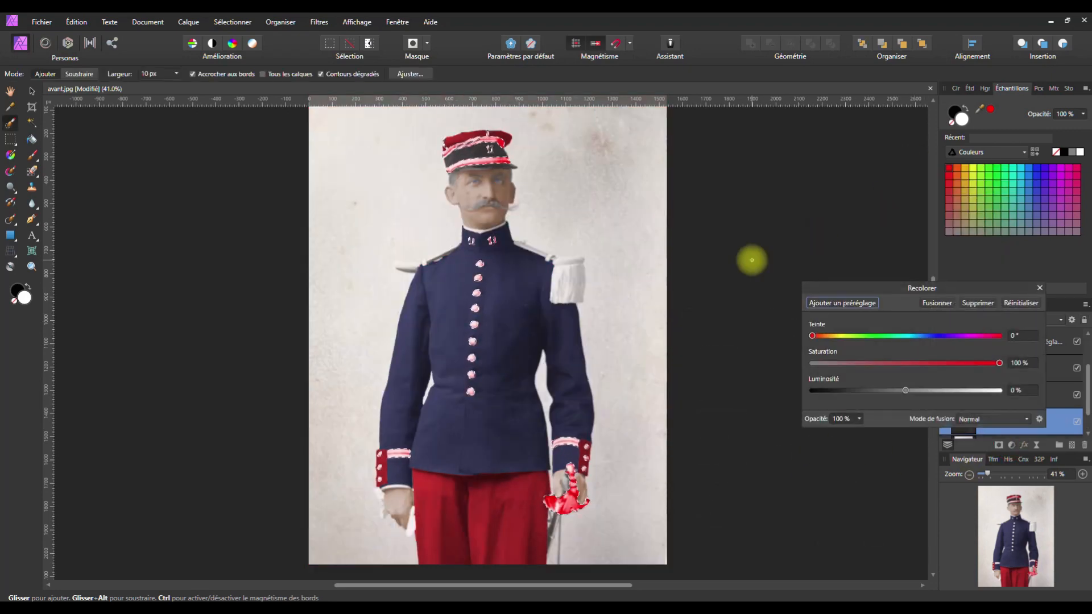
{"action": "left_click_drag", "start_coordinate": [811, 336], "coordinate": [845, 339]}
{"action": "left_click_drag", "start_coordinate": [995, 364], "coordinate": [912, 364]}
{"action": "left_click_drag", "start_coordinate": [905, 390], "coordinate": [870, 390]}
{"action": "mouse_move", "coordinate": [910, 363]}
{"action": "left_mouse_down"}
{"action": "mouse_move", "coordinate": [940, 366]}
{"action": "mouse_move", "coordinate": [902, 364]}
{"action": "left_mouse_up"}
{"action": "left_click_drag", "start_coordinate": [847, 335], "coordinate": [843, 339]}
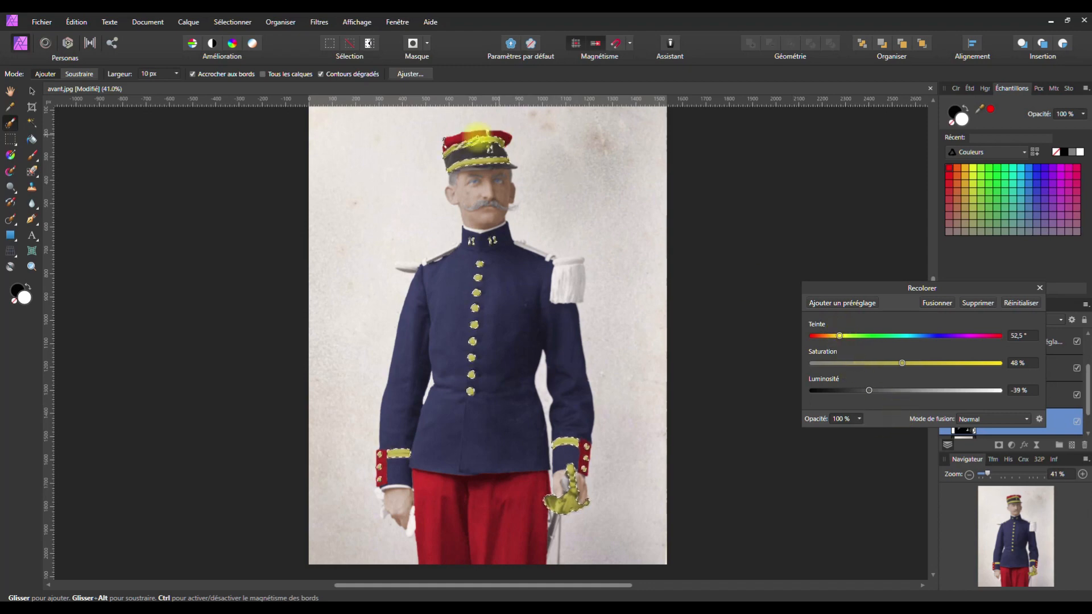
Deselect and fine-tune the gold to hue 49.2°, saturation 39%, lightness -33%
{"action": "key", "text": "ctrl+d"}
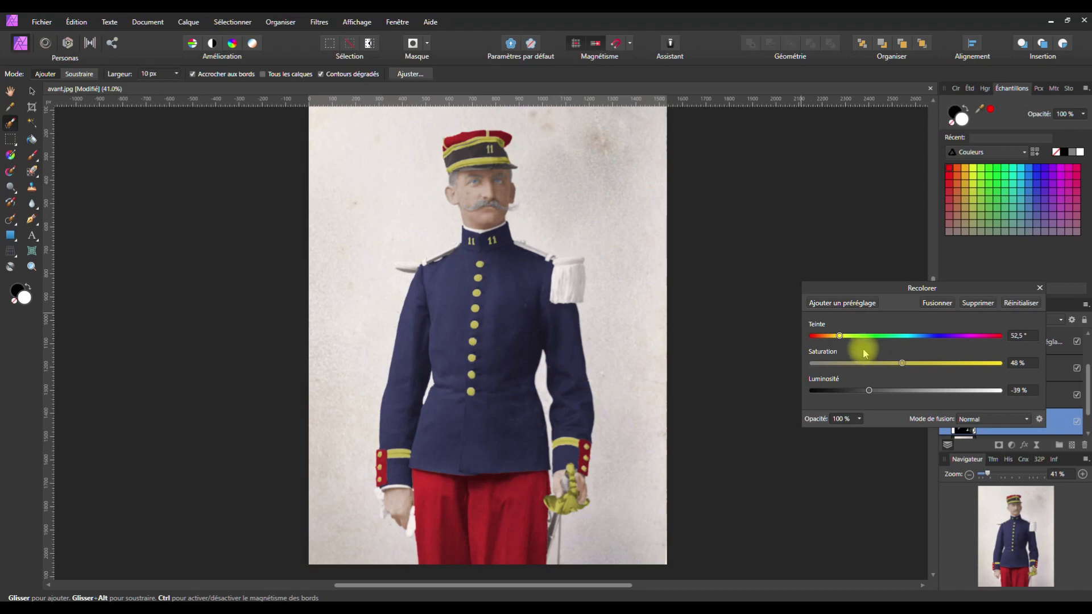
{"action": "left_click_drag", "start_coordinate": [834, 337], "coordinate": [838, 338]}
{"action": "left_click_drag", "start_coordinate": [869, 390], "coordinate": [877, 391]}
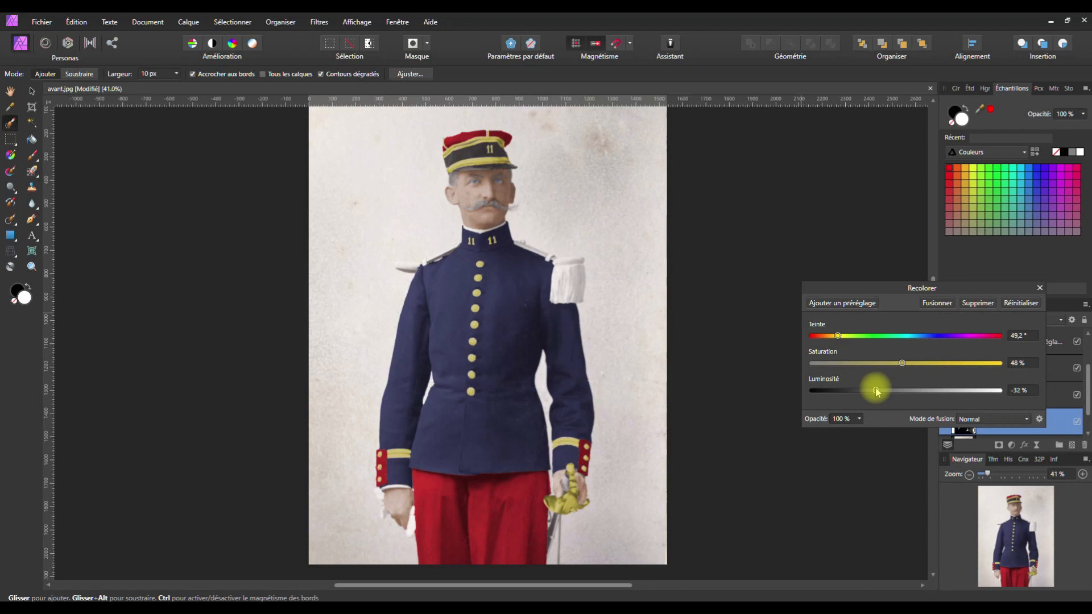
{"action": "mouse_move", "coordinate": [897, 370]}
{"action": "left_mouse_down"}
{"action": "mouse_move", "coordinate": [898, 360]}
{"action": "mouse_move", "coordinate": [877, 363]}
{"action": "mouse_move", "coordinate": [901, 363]}
{"action": "mouse_move", "coordinate": [890, 364]}
{"action": "left_mouse_up"}
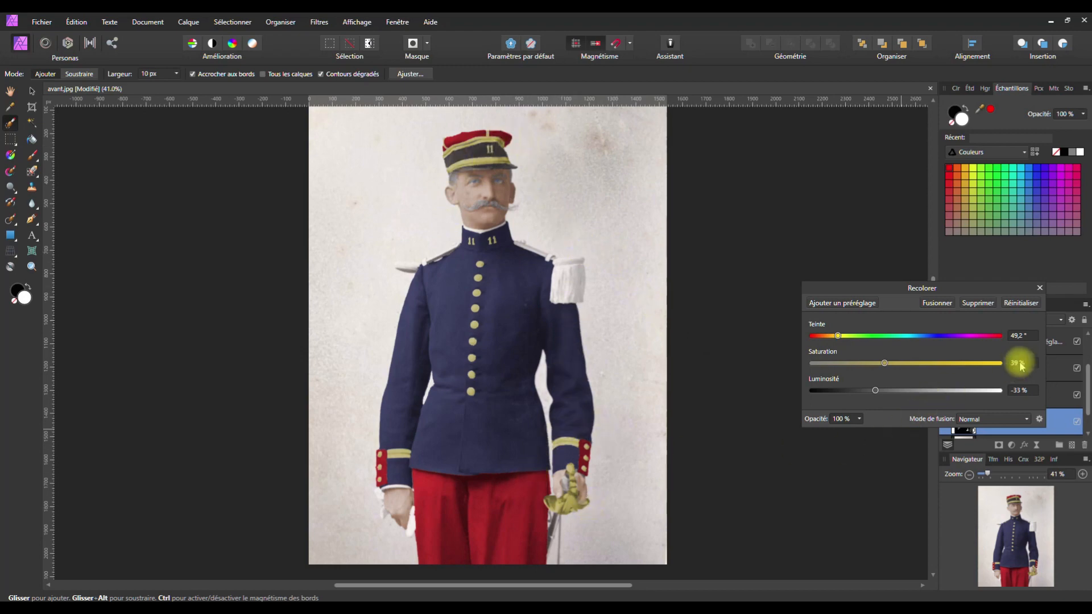
{"action": "left_click", "coordinate": [1038, 288]}
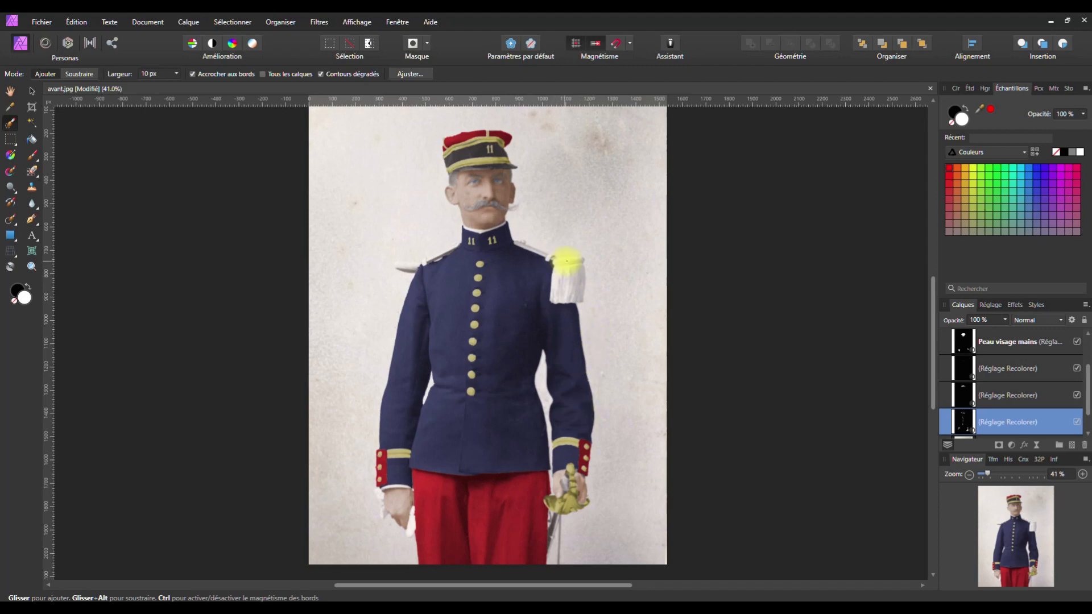
Select the right epaulette's shoulder strap, then clear that selection
{"action": "scroll", "coordinate": [560, 279], "scroll_direction": "up", "scroll_amount": 6}
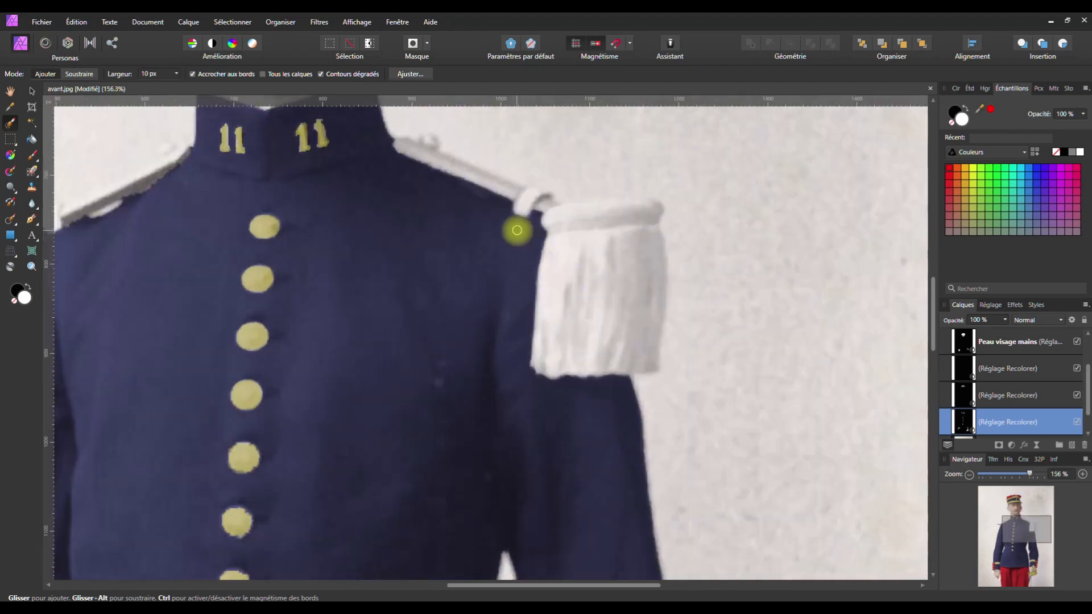
{"action": "key", "text": "space"}
{"action": "left_click_drag", "start_coordinate": [503, 230], "coordinate": [553, 370]}
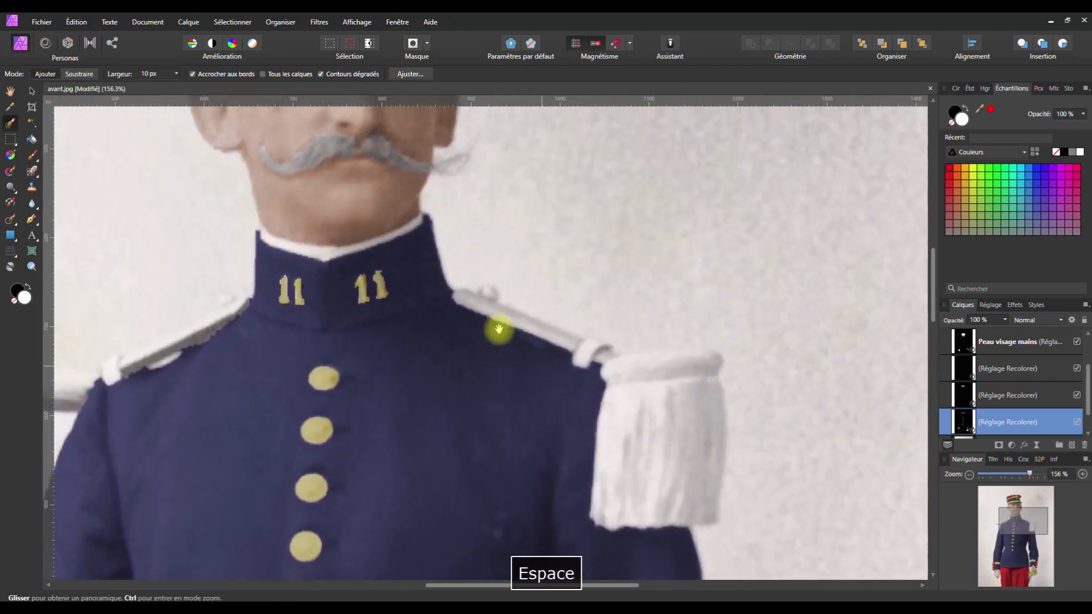
{"action": "mouse_move", "coordinate": [467, 298]}
{"action": "left_mouse_down"}
{"action": "mouse_move", "coordinate": [576, 342]}
{"action": "mouse_move", "coordinate": [585, 359]}
{"action": "left_mouse_up"}
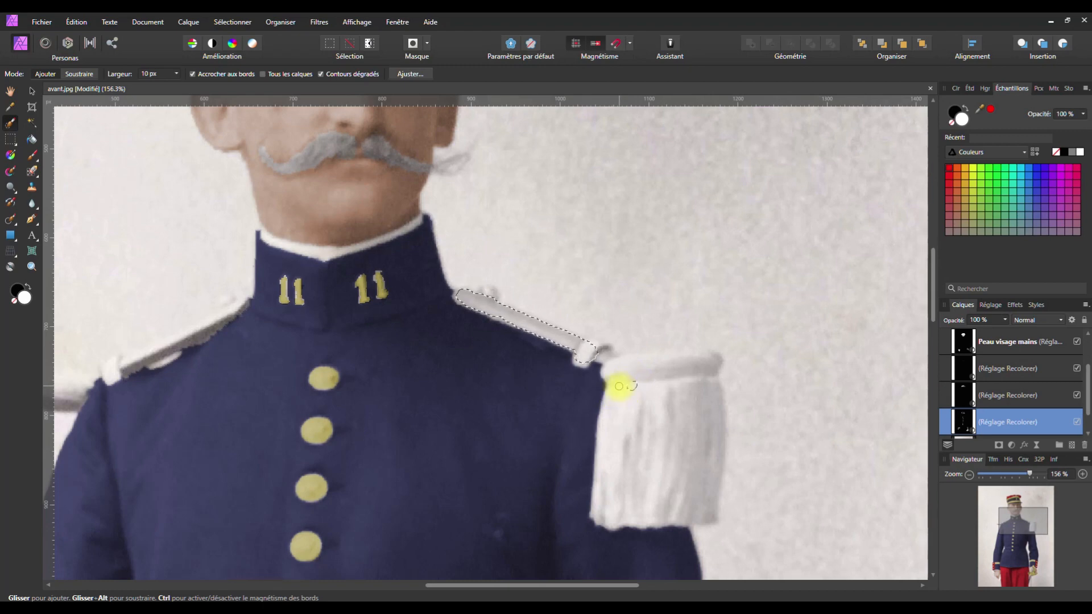
{"action": "key", "text": "ctrl+d"}
Paint the right shoulder's fringed epaulette into the selection and show the Adjustments list
{"action": "left_click_drag", "start_coordinate": [615, 392], "coordinate": [689, 389]}
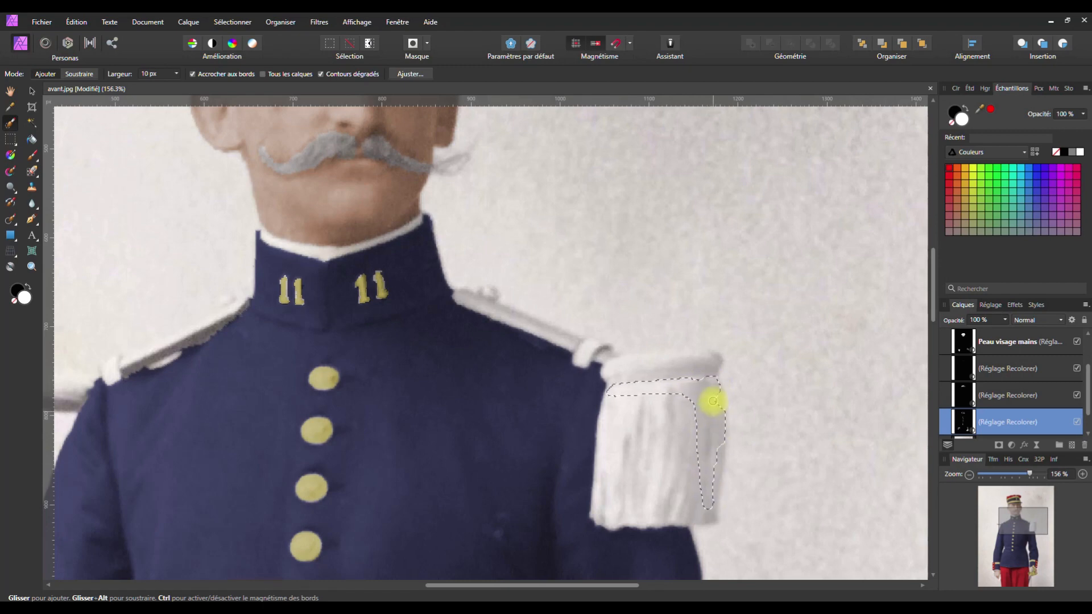
{"action": "mouse_move", "coordinate": [704, 510]}
{"action": "left_mouse_down"}
{"action": "mouse_move", "coordinate": [599, 516]}
{"action": "mouse_move", "coordinate": [619, 396]}
{"action": "mouse_move", "coordinate": [600, 431]}
{"action": "mouse_move", "coordinate": [595, 504]}
{"action": "left_mouse_up"}
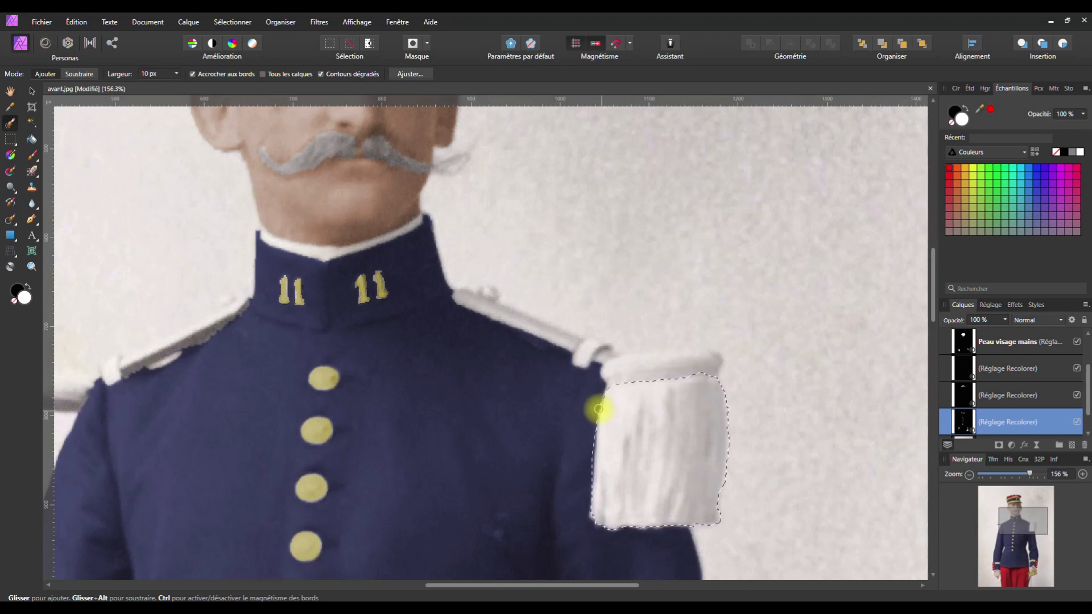
{"action": "key", "text": "space"}
{"action": "mouse_move", "coordinate": [510, 387]}
{"action": "left_mouse_down"}
{"action": "mouse_move", "coordinate": [964, 347]}
{"action": "mouse_move", "coordinate": [523, 397]}
{"action": "left_mouse_up"}
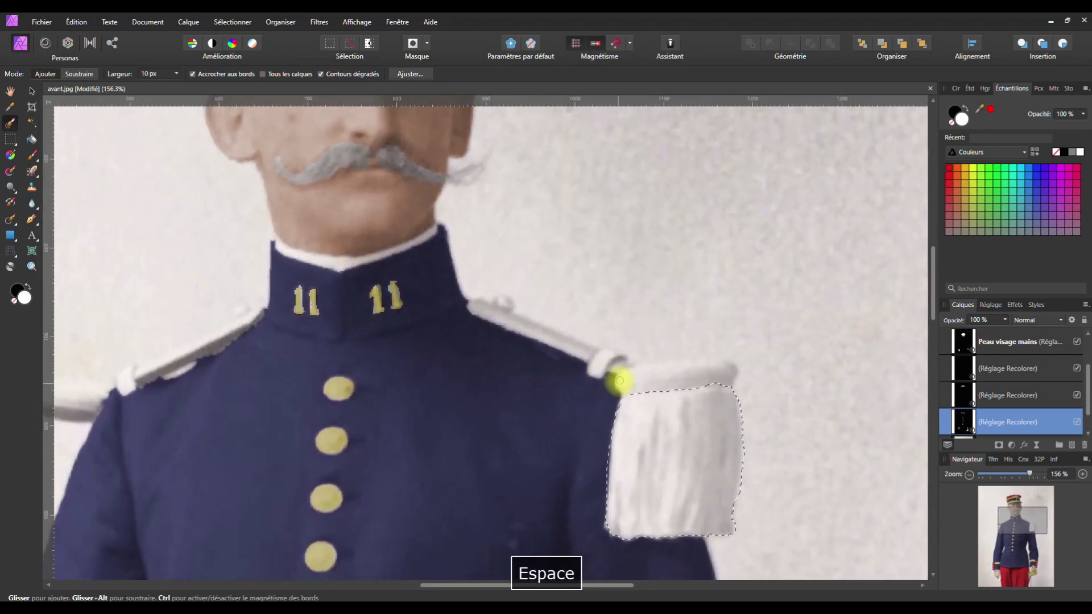
{"action": "left_click_drag", "start_coordinate": [618, 381], "coordinate": [700, 371]}
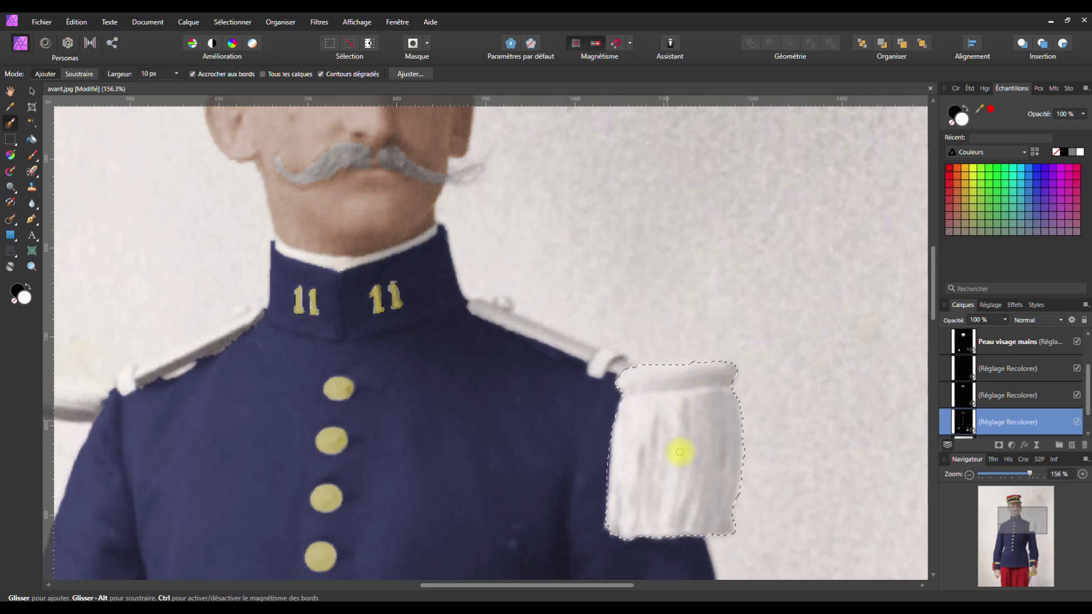
{"action": "left_click", "coordinate": [1011, 444]}
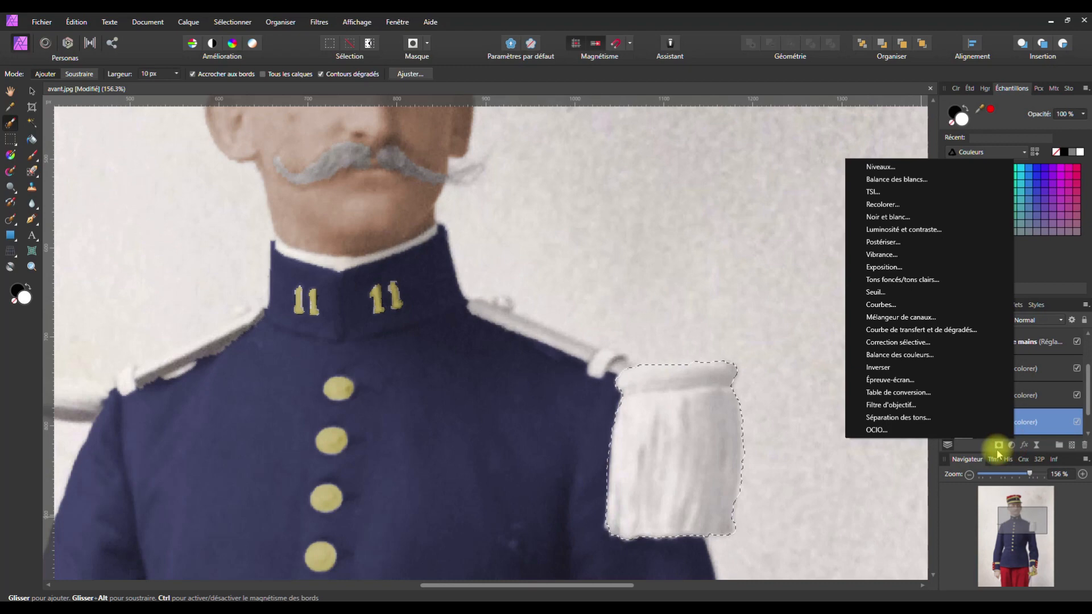
Dim the selected epaulette pad with a Brightness/Contrast adjustment at brightness −21% and contrast −16%
{"action": "left_click", "coordinate": [913, 229]}
{"action": "left_click_drag", "start_coordinate": [882, 312], "coordinate": [787, 176]}
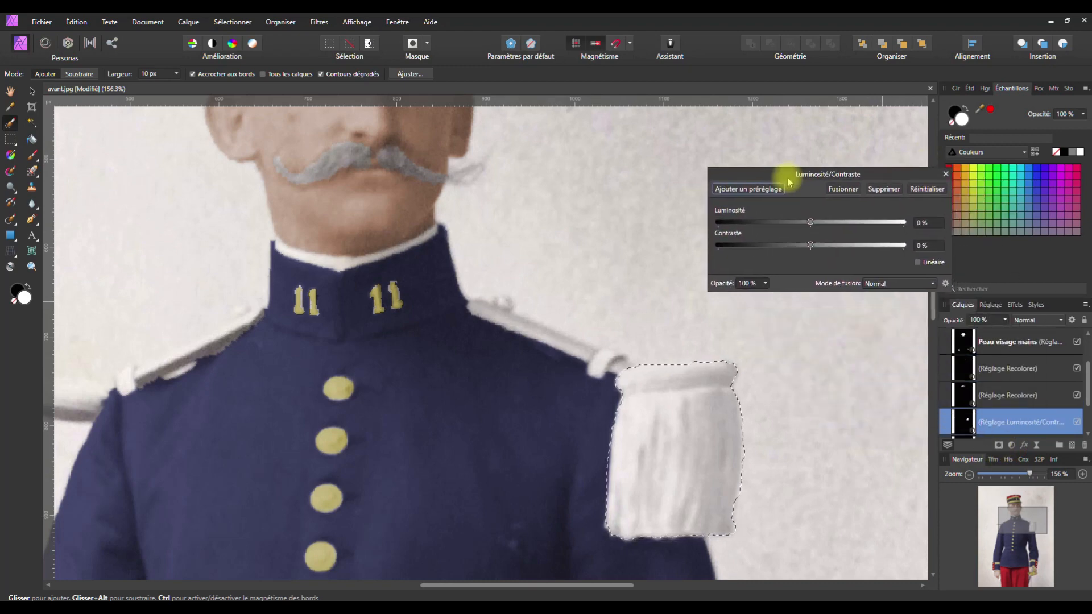
{"action": "mouse_move", "coordinate": [801, 221]}
{"action": "left_mouse_down"}
{"action": "mouse_move", "coordinate": [786, 222]}
{"action": "mouse_move", "coordinate": [811, 245]}
{"action": "mouse_move", "coordinate": [849, 249]}
{"action": "mouse_move", "coordinate": [807, 252]}
{"action": "mouse_move", "coordinate": [791, 222]}
{"action": "left_mouse_up"}
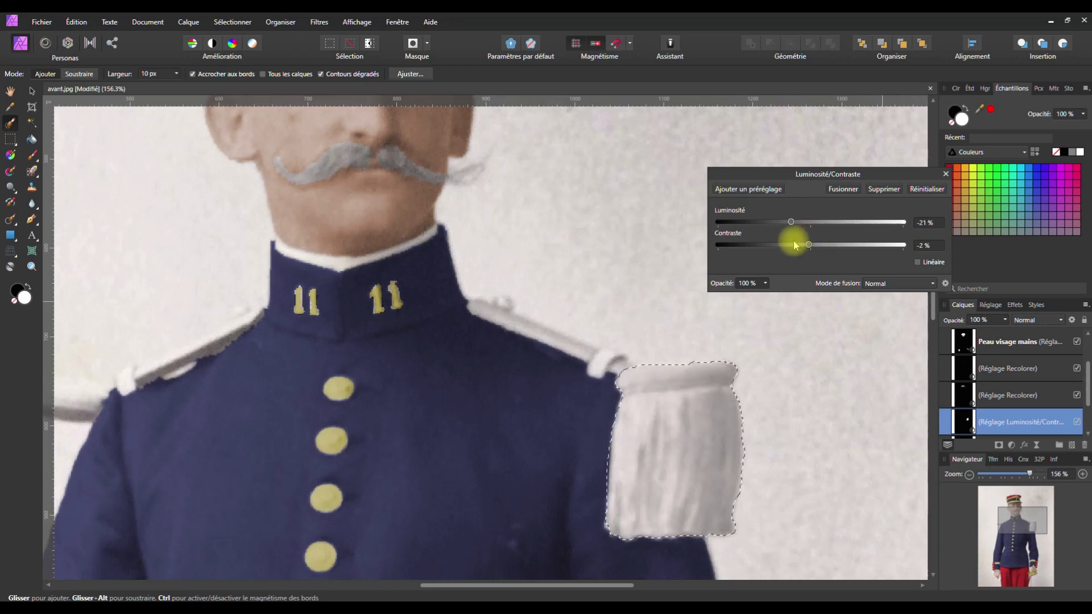
{"action": "mouse_move", "coordinate": [808, 245]}
{"action": "left_mouse_down"}
{"action": "mouse_move", "coordinate": [760, 248]}
{"action": "mouse_move", "coordinate": [829, 246]}
{"action": "mouse_move", "coordinate": [800, 254]}
{"action": "left_mouse_up"}
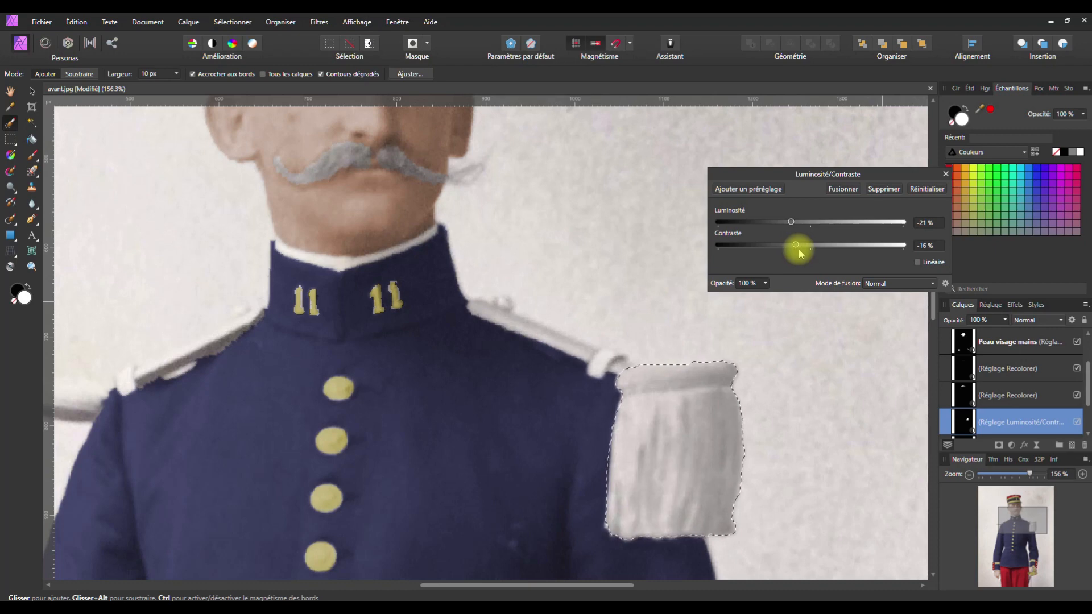
{"action": "left_click", "coordinate": [943, 175]}
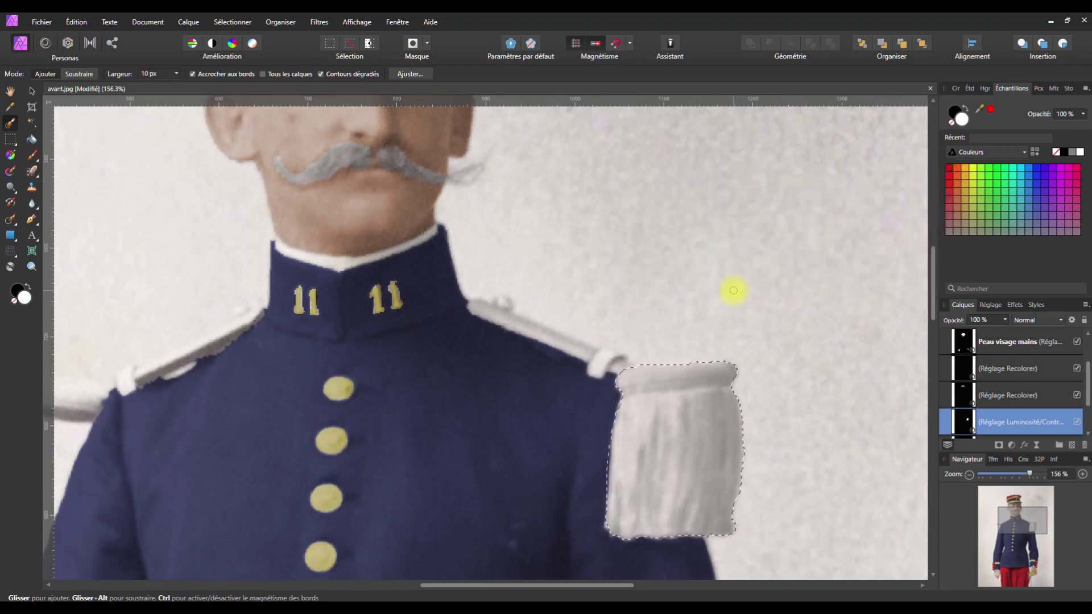
Brush both shoulder straps into the epaulette selection
{"action": "mouse_move", "coordinate": [470, 300]}
{"action": "left_mouse_down"}
{"action": "mouse_move", "coordinate": [604, 354]}
{"action": "mouse_move", "coordinate": [594, 369]}
{"action": "mouse_move", "coordinate": [615, 355]}
{"action": "mouse_move", "coordinate": [624, 366]}
{"action": "mouse_move", "coordinate": [592, 371]}
{"action": "left_mouse_up"}
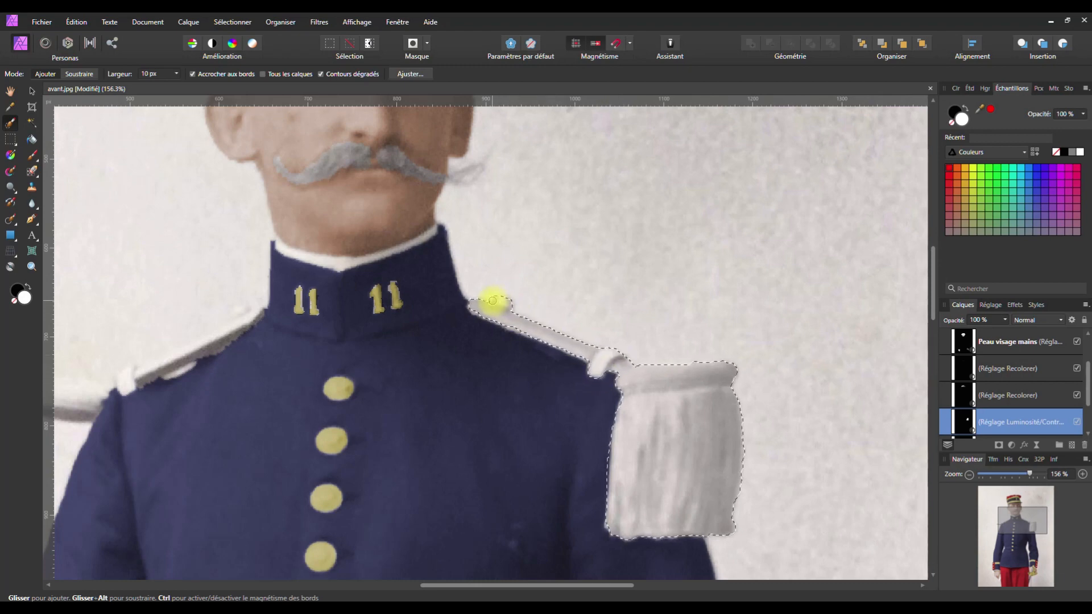
{"action": "key", "text": "space"}
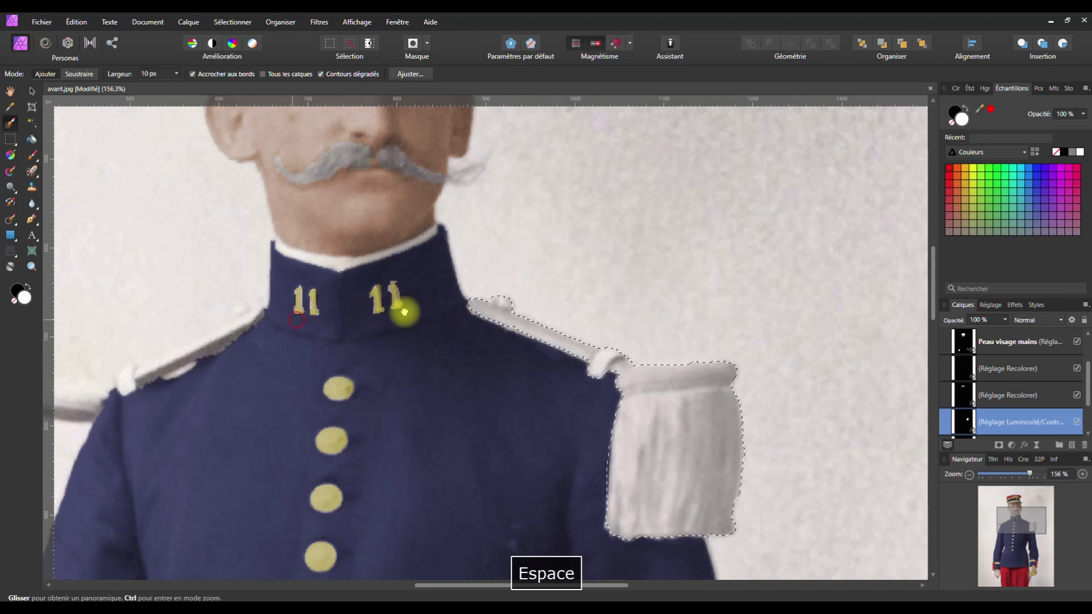
{"action": "left_click_drag", "start_coordinate": [297, 318], "coordinate": [818, 279]}
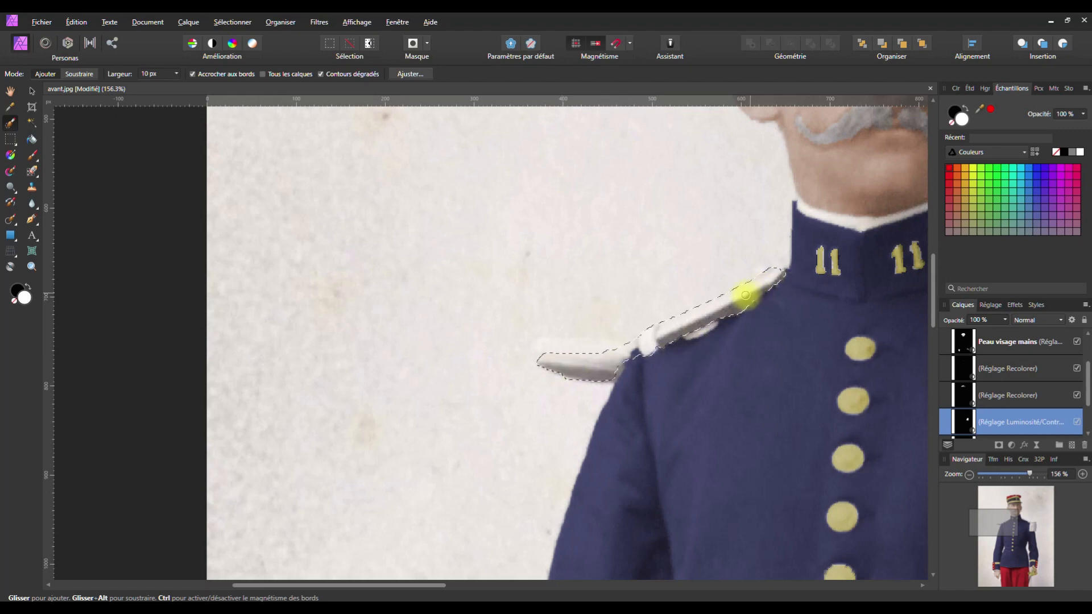
{"action": "key", "text": "space"}
{"action": "left_click_drag", "start_coordinate": [826, 324], "coordinate": [332, 341]}
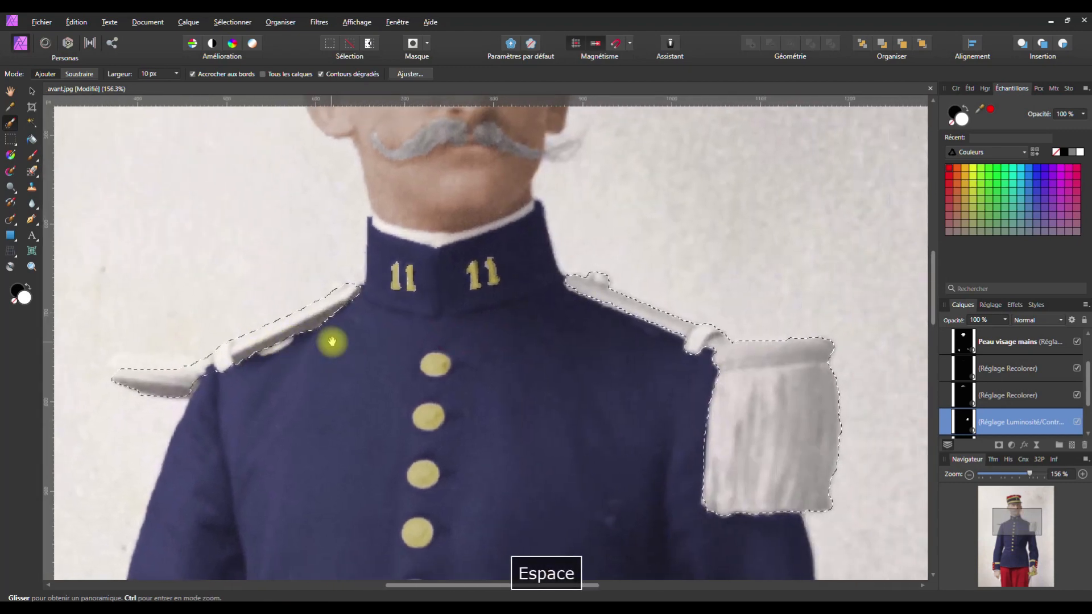
{"action": "mouse_move", "coordinate": [494, 327]}
{"action": "left_mouse_down"}
{"action": "mouse_move", "coordinate": [580, 283]}
{"action": "mouse_move", "coordinate": [592, 309]}
{"action": "left_mouse_up"}
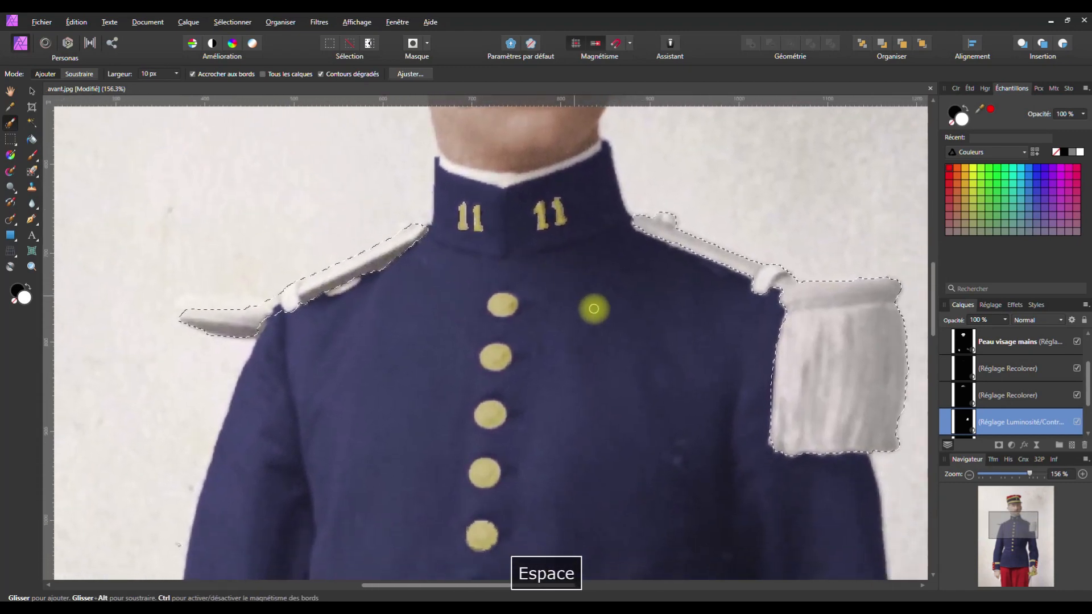
Move the Brightness/Contrast layer above the Recolour layer, then select the Background layer
{"action": "scroll", "coordinate": [592, 308], "scroll_direction": "down", "scroll_amount": 5}
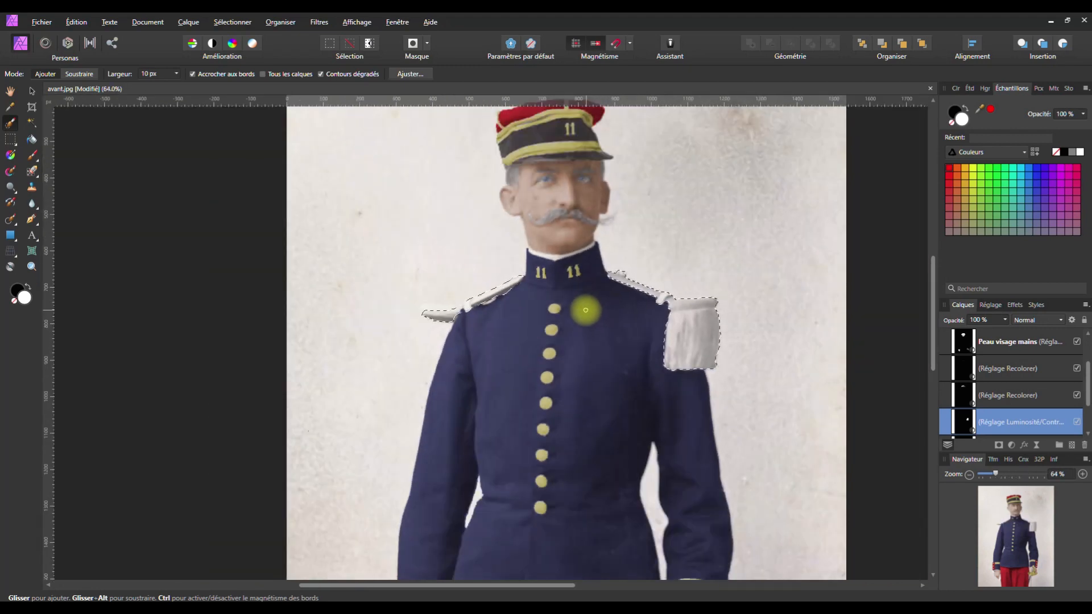
{"action": "scroll", "coordinate": [585, 310], "scroll_direction": "down", "scroll_amount": 1}
{"action": "key", "text": "space"}
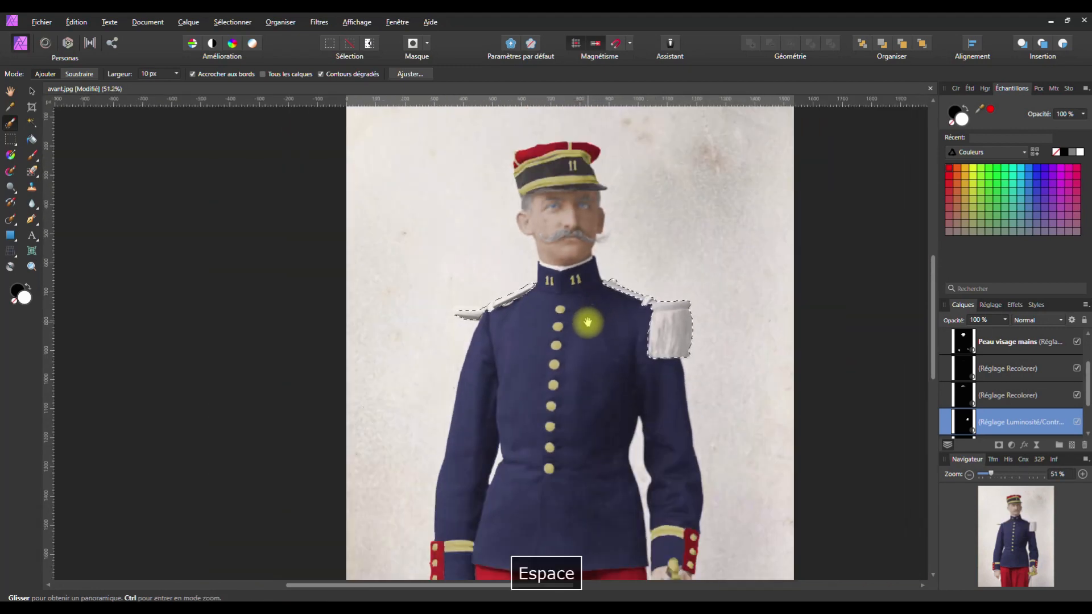
{"action": "left_click_drag", "start_coordinate": [587, 322], "coordinate": [536, 297]}
{"action": "left_click_drag", "start_coordinate": [992, 424], "coordinate": [992, 387]}
{"action": "left_click", "coordinate": [989, 421]}
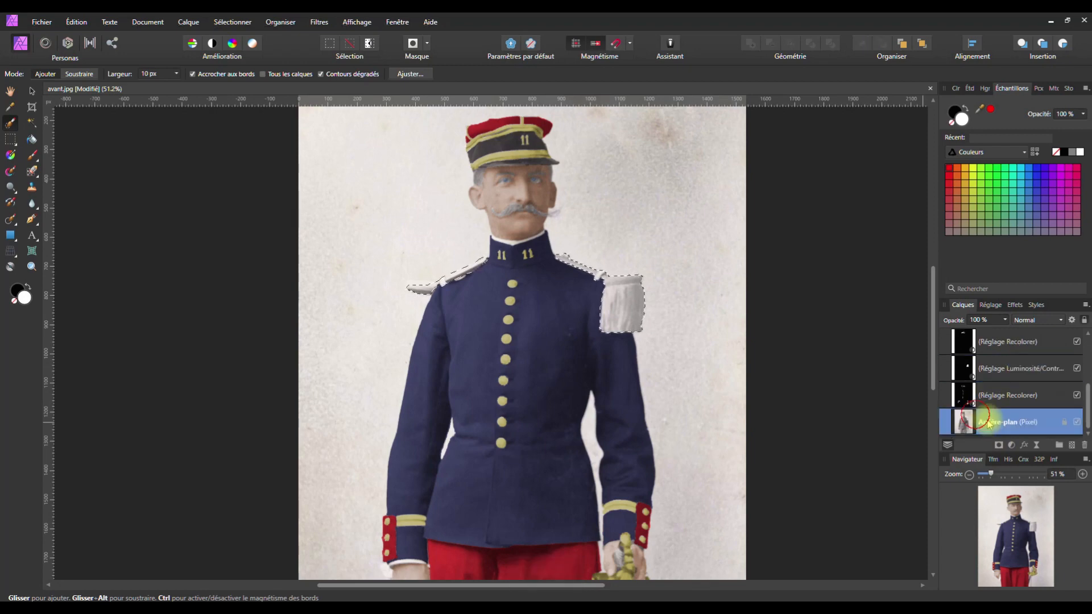
Add a Recolour adjustment tinting the selected epaulettes orange-yellow
{"action": "left_click", "coordinate": [1012, 445]}
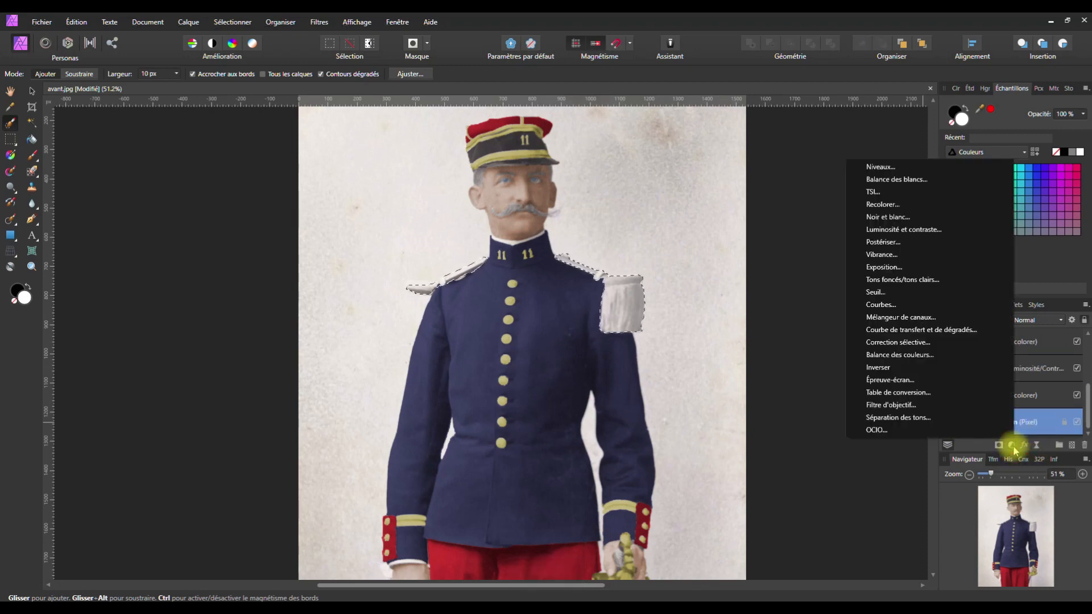
{"action": "left_click", "coordinate": [882, 204]}
{"action": "left_click_drag", "start_coordinate": [730, 200], "coordinate": [741, 202]}
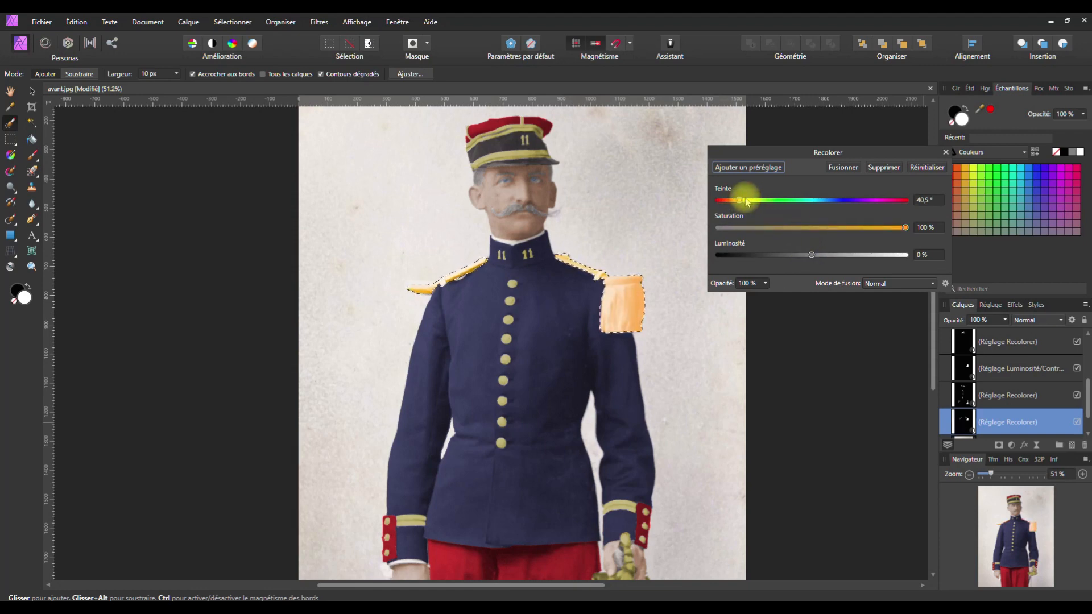
{"action": "left_click_drag", "start_coordinate": [738, 202], "coordinate": [788, 256]}
{"action": "left_click_drag", "start_coordinate": [801, 259], "coordinate": [809, 260]}
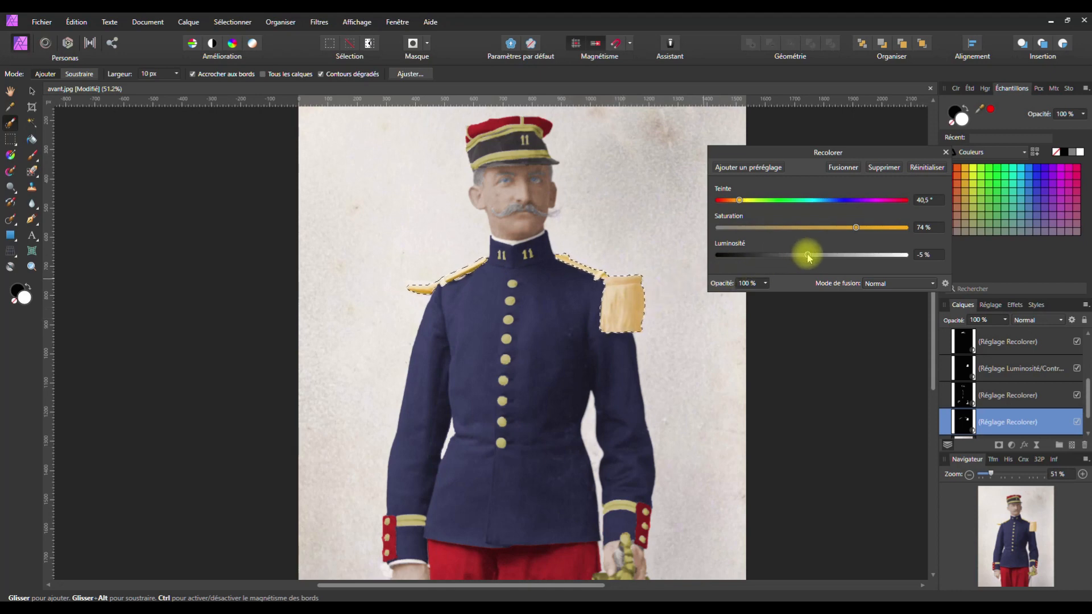
{"action": "left_click_drag", "start_coordinate": [816, 257], "coordinate": [820, 254]}
{"action": "left_click_drag", "start_coordinate": [740, 201], "coordinate": [740, 204]}
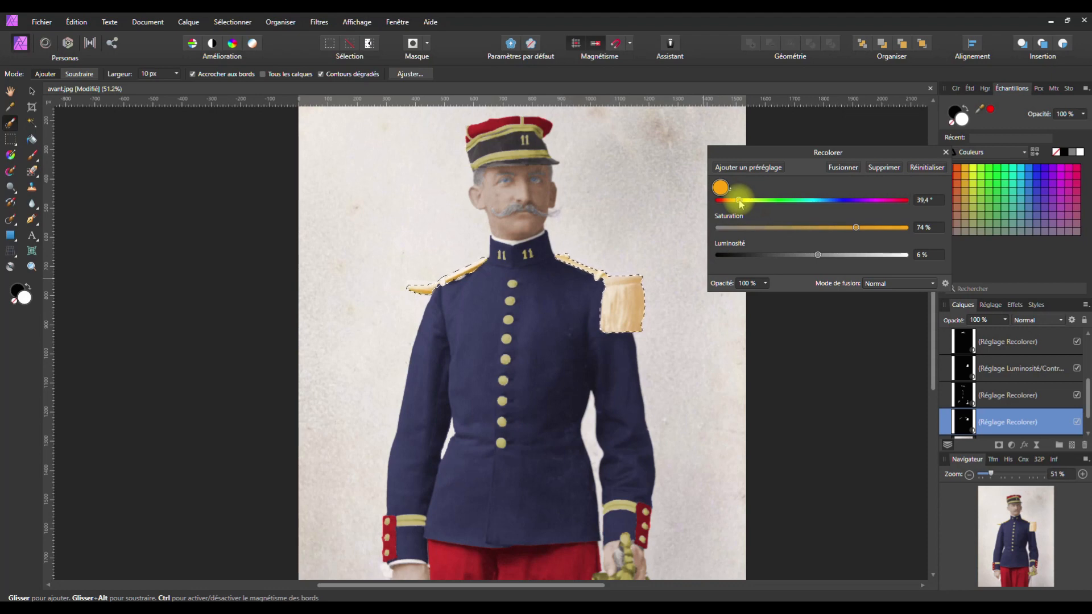
{"action": "left_click_drag", "start_coordinate": [855, 227], "coordinate": [813, 230]}
{"action": "mouse_move", "coordinate": [739, 204]}
{"action": "left_mouse_down"}
{"action": "mouse_move", "coordinate": [750, 200]}
{"action": "mouse_move", "coordinate": [738, 200]}
{"action": "left_mouse_up"}
{"action": "left_click_drag", "start_coordinate": [811, 229], "coordinate": [857, 228]}
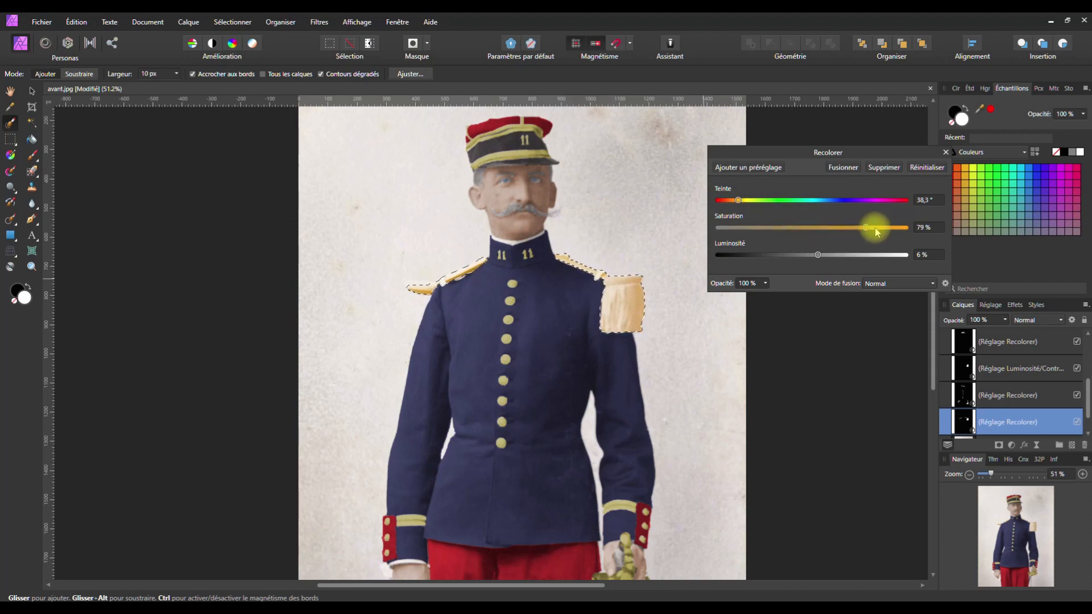
Fine-tune the epaulette gold to hue 37.2°, saturation 64%, lightness −9%, and deselect
{"action": "left_click_drag", "start_coordinate": [738, 200], "coordinate": [738, 203]}
{"action": "mouse_move", "coordinate": [813, 253]}
{"action": "left_mouse_down"}
{"action": "mouse_move", "coordinate": [788, 257]}
{"action": "mouse_move", "coordinate": [807, 255]}
{"action": "left_mouse_up"}
{"action": "left_click_drag", "start_coordinate": [876, 228], "coordinate": [805, 229]}
{"action": "scroll", "coordinate": [573, 304], "scroll_direction": "down", "scroll_amount": 1}
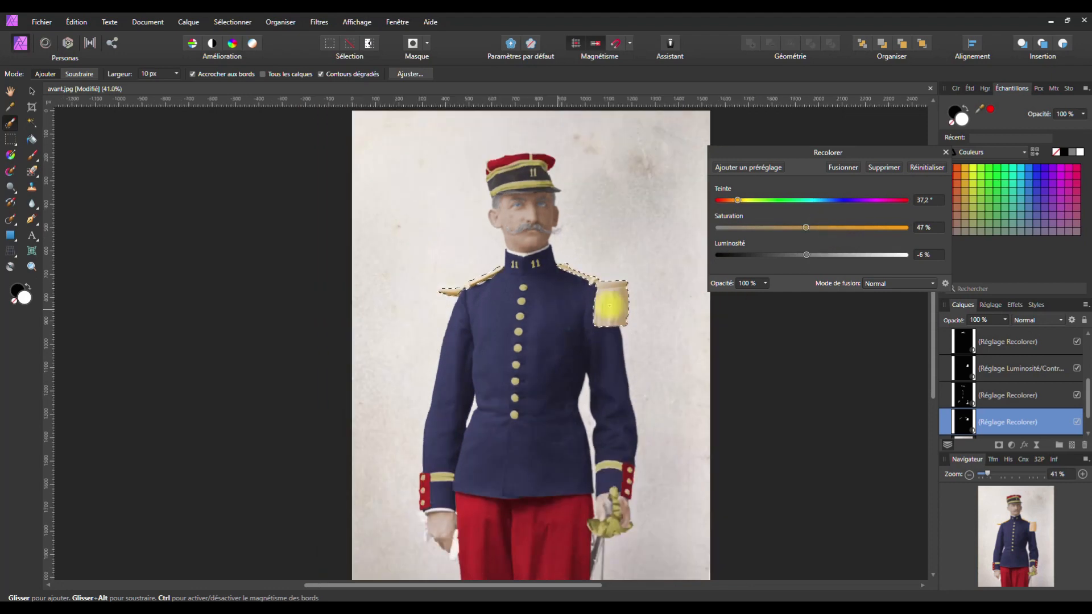
{"action": "left_click_drag", "start_coordinate": [737, 200], "coordinate": [738, 206]}
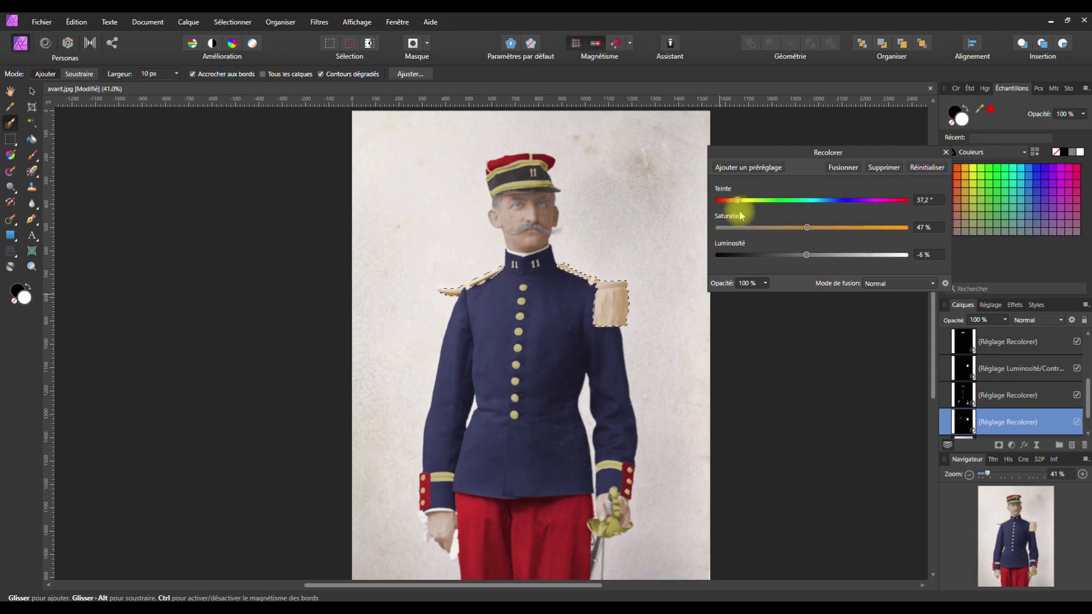
{"action": "left_click_drag", "start_coordinate": [806, 227], "coordinate": [811, 230]}
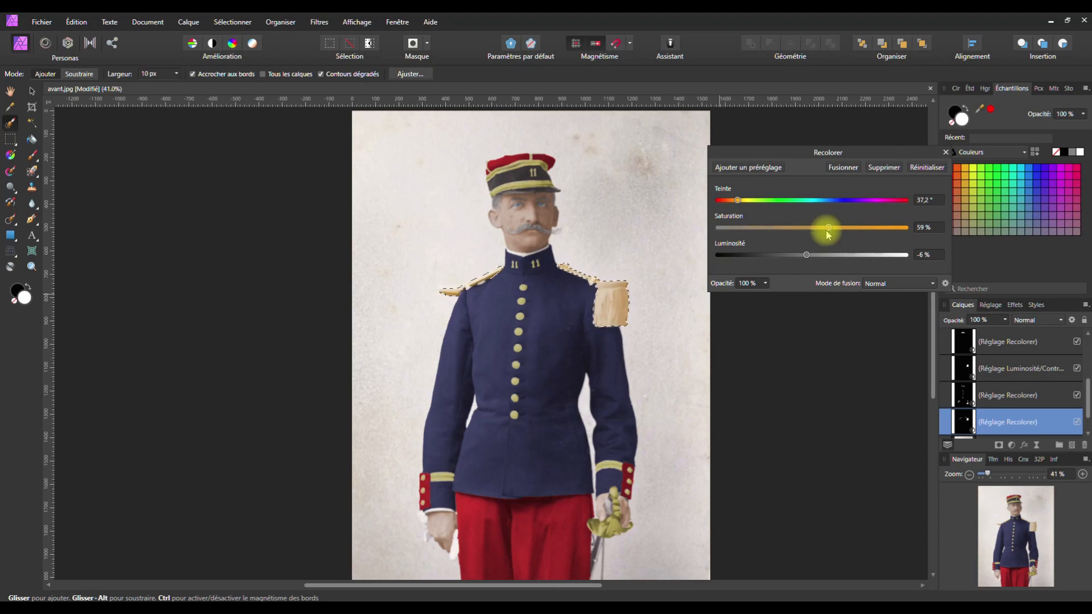
{"action": "left_click_drag", "start_coordinate": [807, 254], "coordinate": [808, 256]}
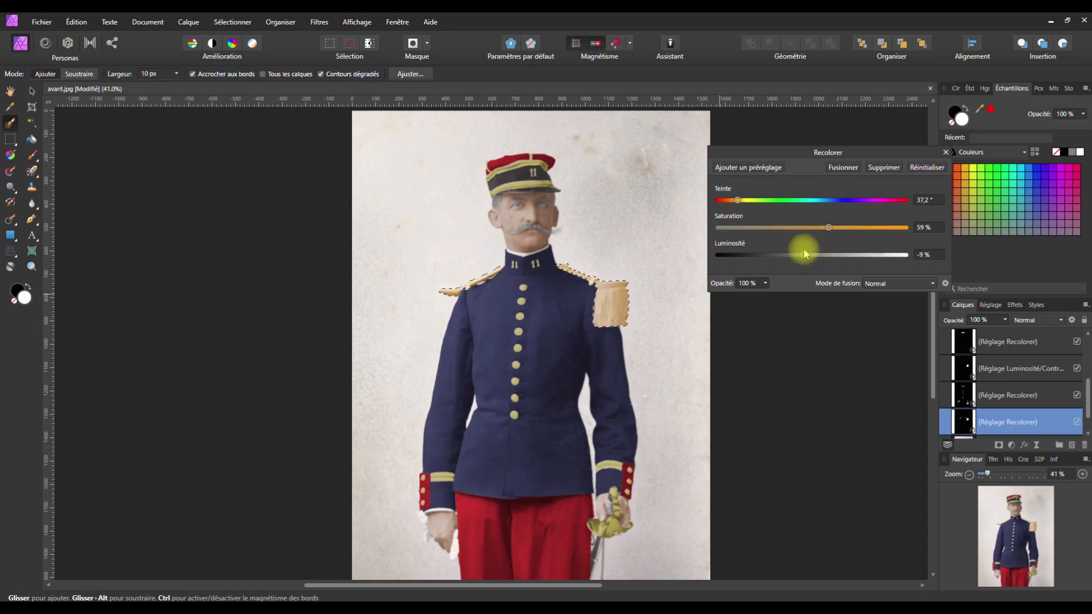
{"action": "key", "text": "ctrl+d"}
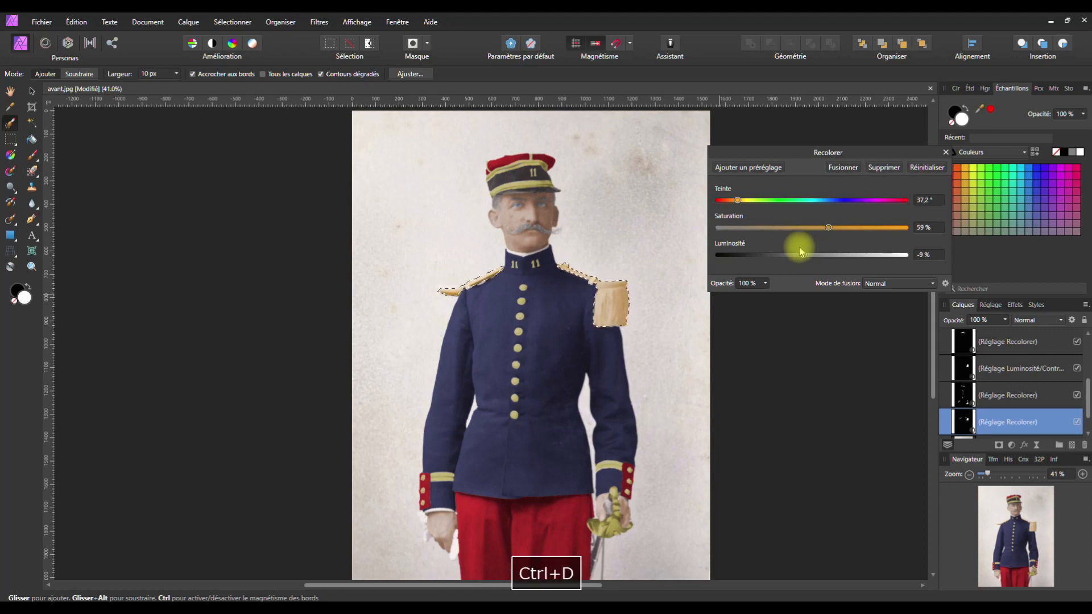
{"action": "left_click_drag", "start_coordinate": [828, 227], "coordinate": [821, 228]}
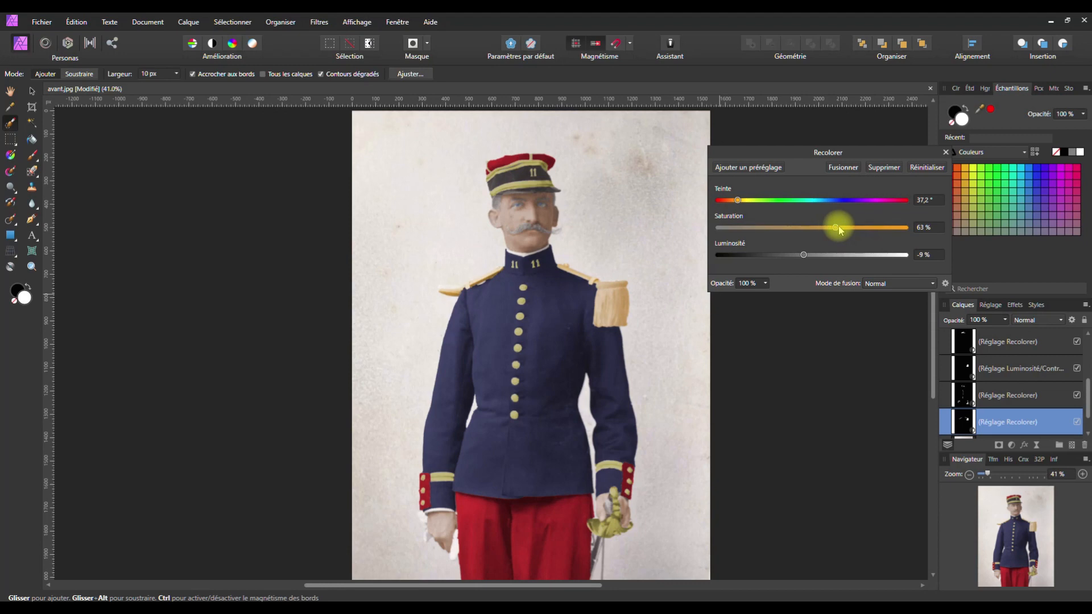
{"action": "left_click_drag", "start_coordinate": [737, 200], "coordinate": [739, 202]}
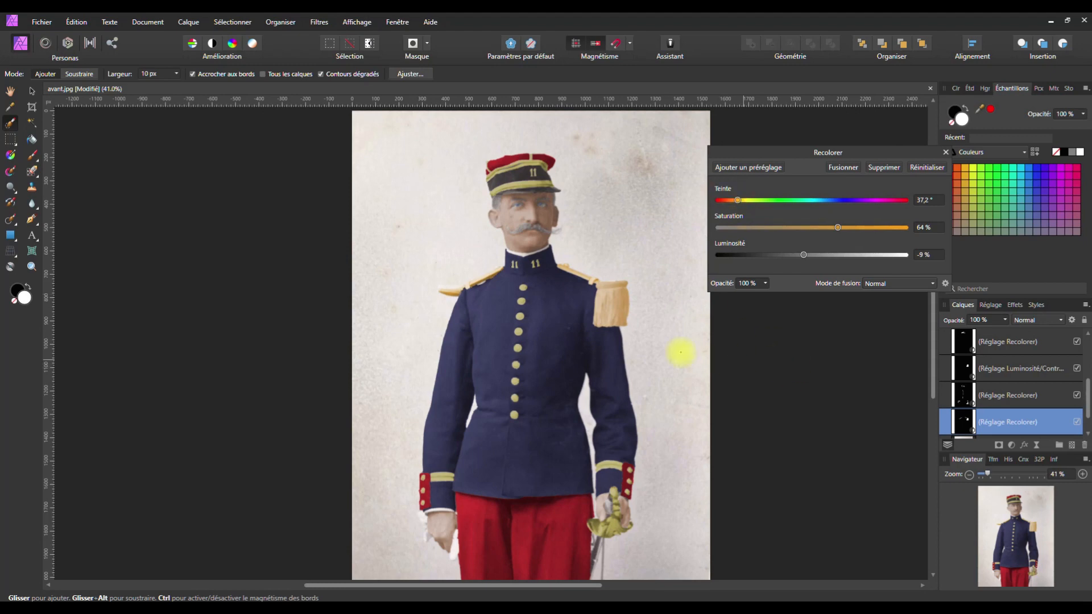
Add the sword grip between the fingers to the selection
{"action": "left_click", "coordinate": [946, 151]}
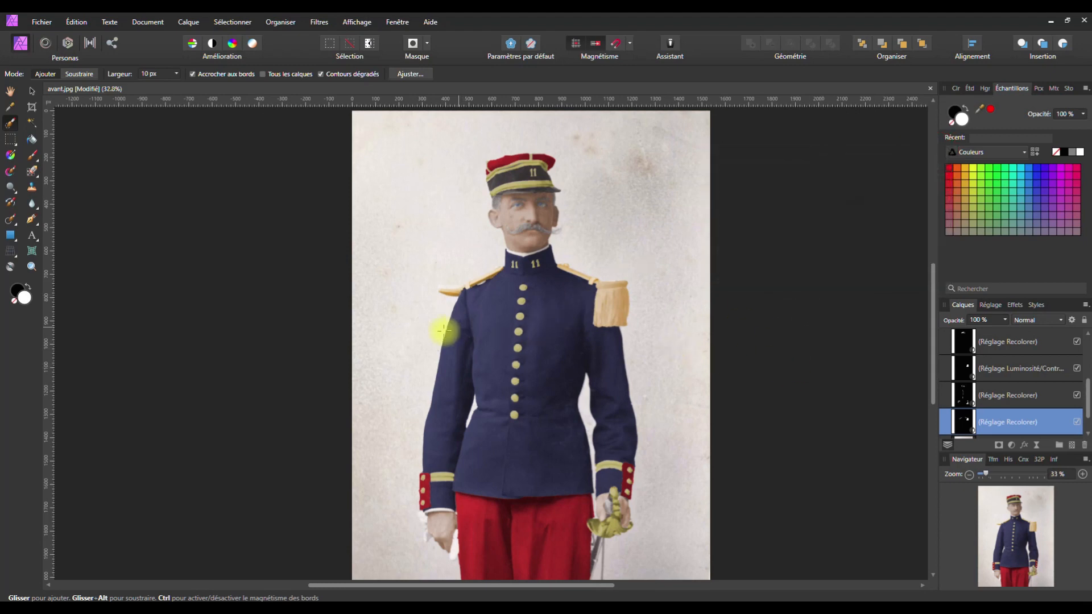
{"action": "scroll", "coordinate": [450, 328], "scroll_direction": "down", "scroll_amount": 1}
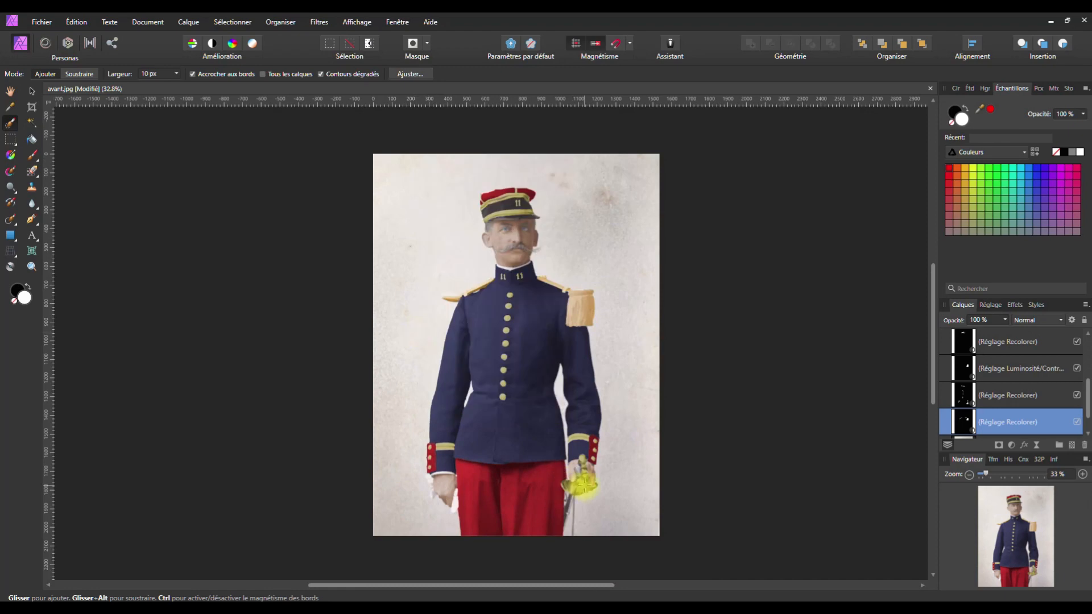
{"action": "scroll", "coordinate": [598, 517], "scroll_direction": "up", "scroll_amount": 2}
{"action": "scroll", "coordinate": [598, 518], "scroll_direction": "up", "scroll_amount": 2}
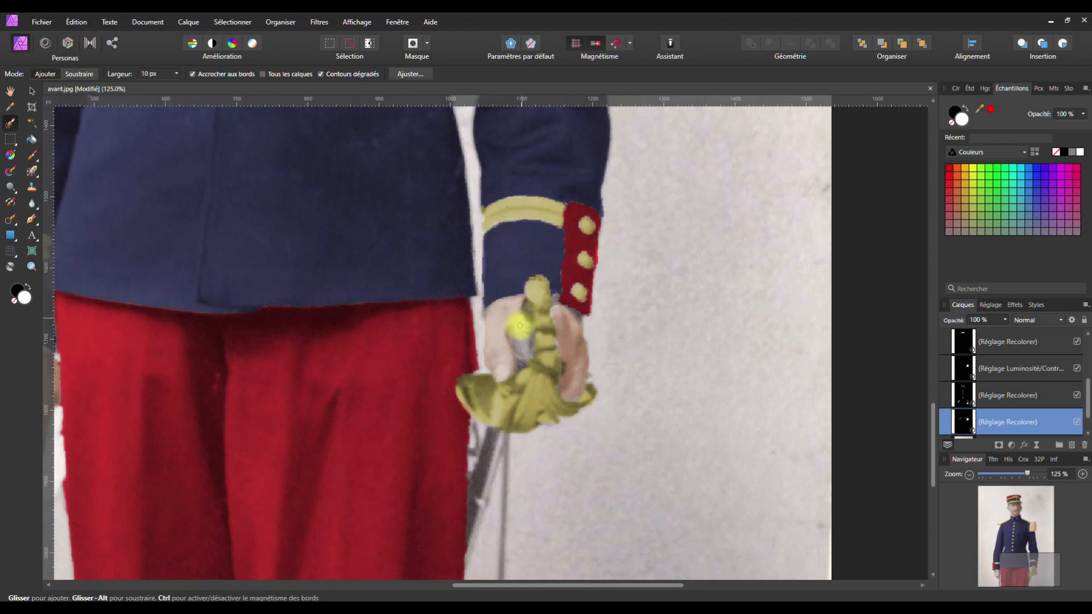
{"action": "mouse_move", "coordinate": [520, 362]}
{"action": "left_mouse_down"}
{"action": "mouse_move", "coordinate": [525, 331]}
{"action": "mouse_move", "coordinate": [518, 341]}
{"action": "left_mouse_up"}
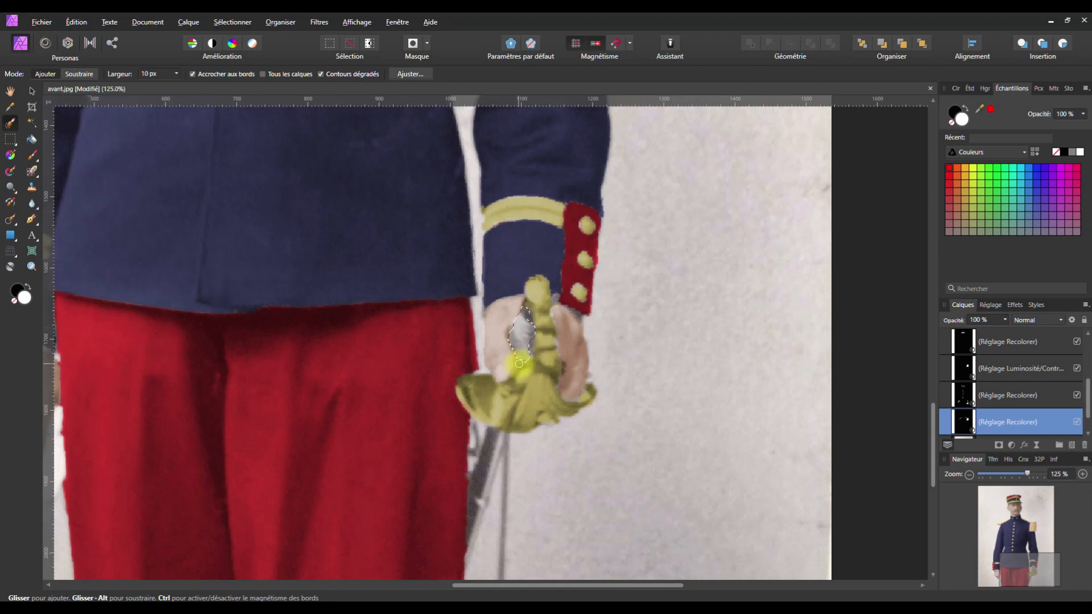
{"action": "scroll", "coordinate": [992, 418], "scroll_direction": "down", "scroll_amount": 1}
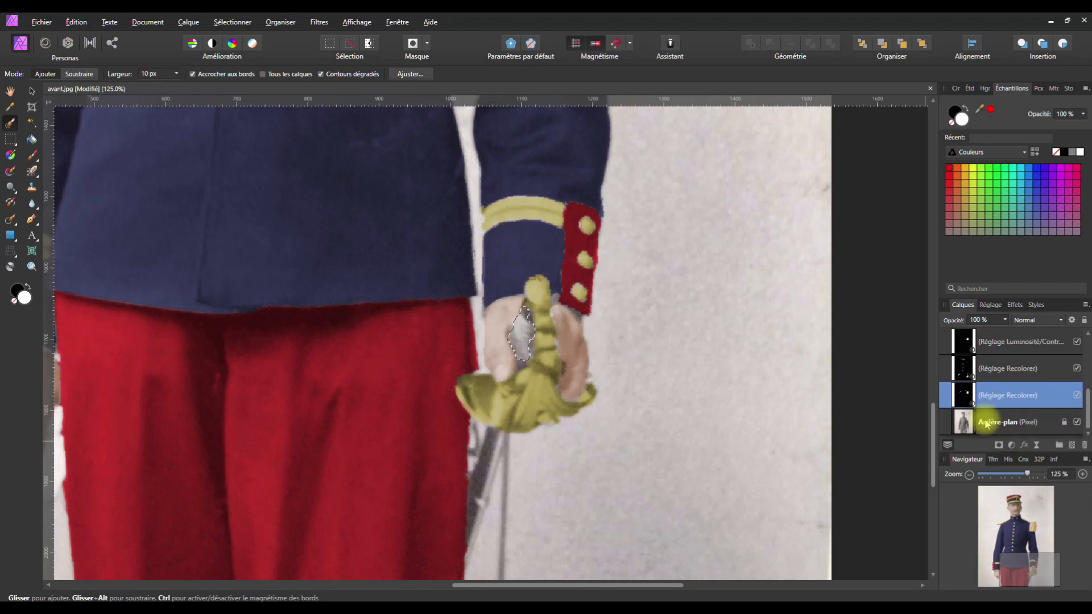
Recolour the grip on the Background layer: hue 26.3°, saturation 42%, lightness −50%, then deselect
{"action": "left_click", "coordinate": [987, 424]}
{"action": "left_click", "coordinate": [1011, 445]}
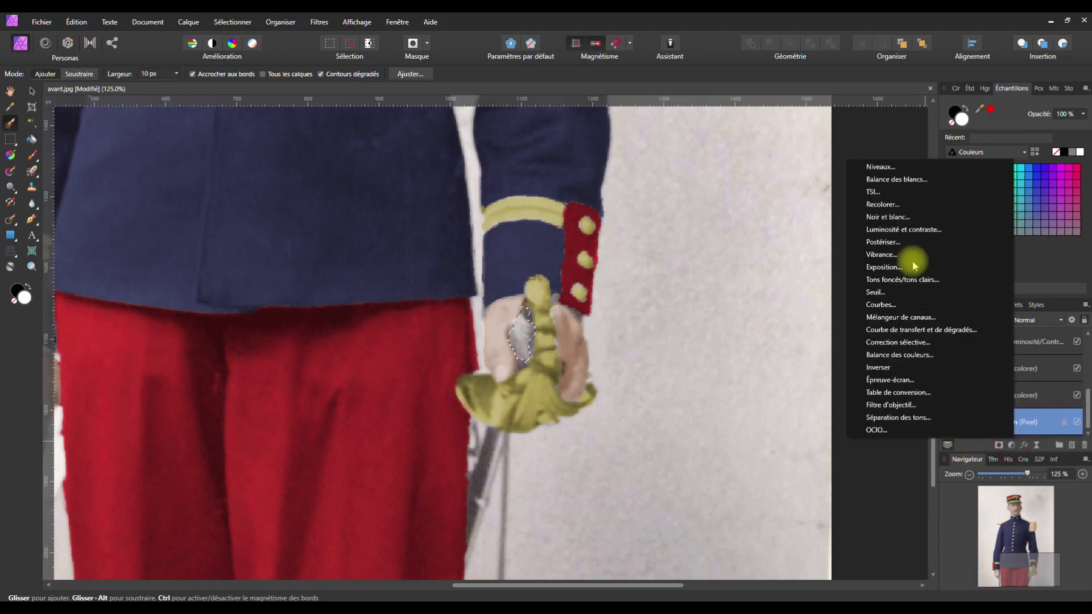
{"action": "left_click", "coordinate": [882, 204]}
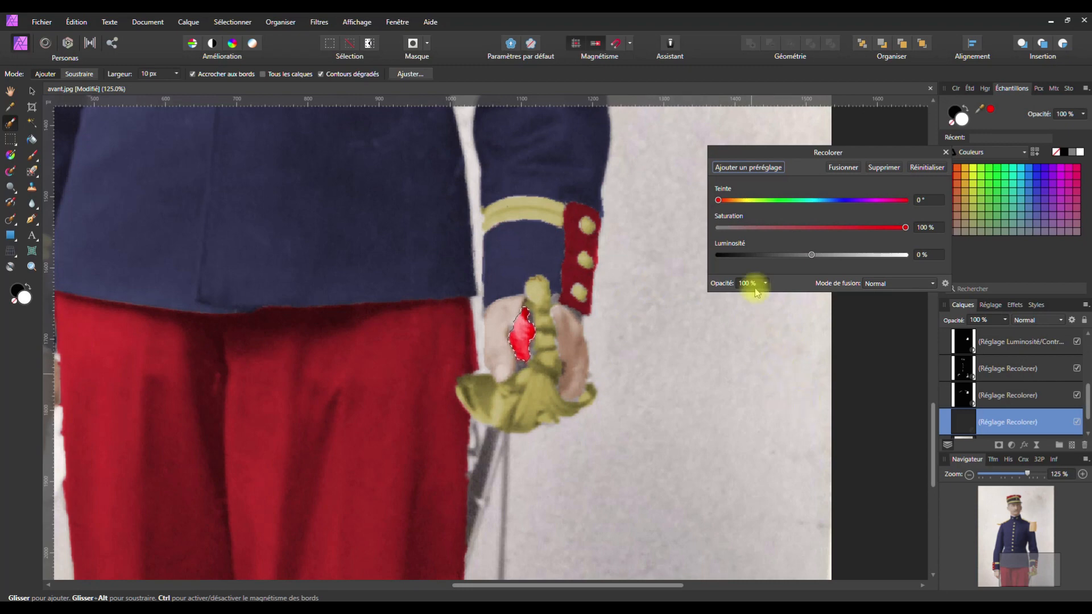
{"action": "left_click_drag", "start_coordinate": [718, 200], "coordinate": [734, 202]}
{"action": "left_click_drag", "start_coordinate": [903, 227], "coordinate": [766, 259]}
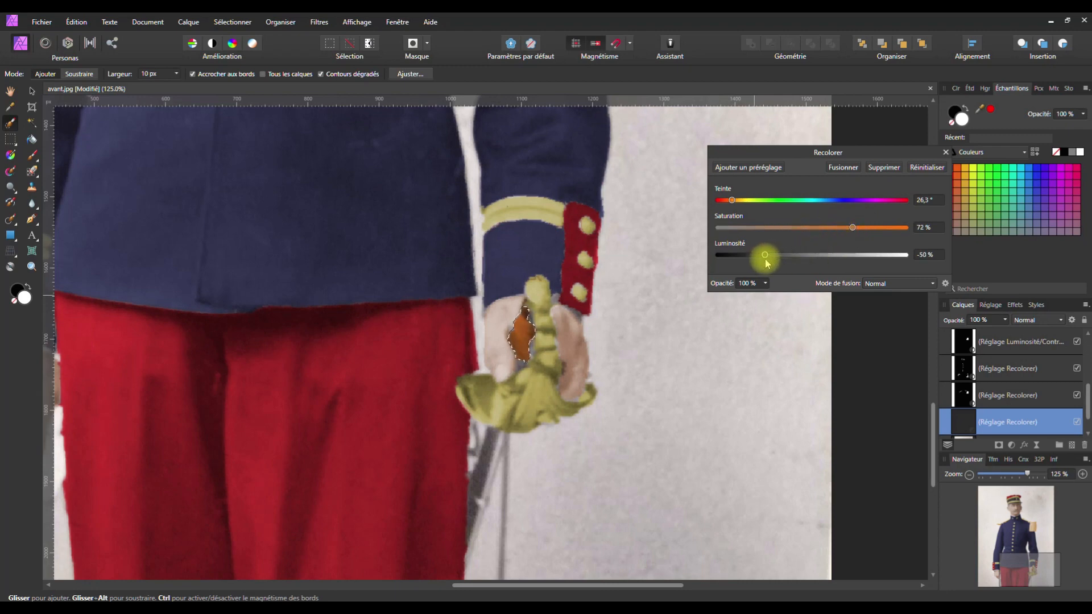
{"action": "left_click_drag", "start_coordinate": [842, 229], "coordinate": [832, 230]}
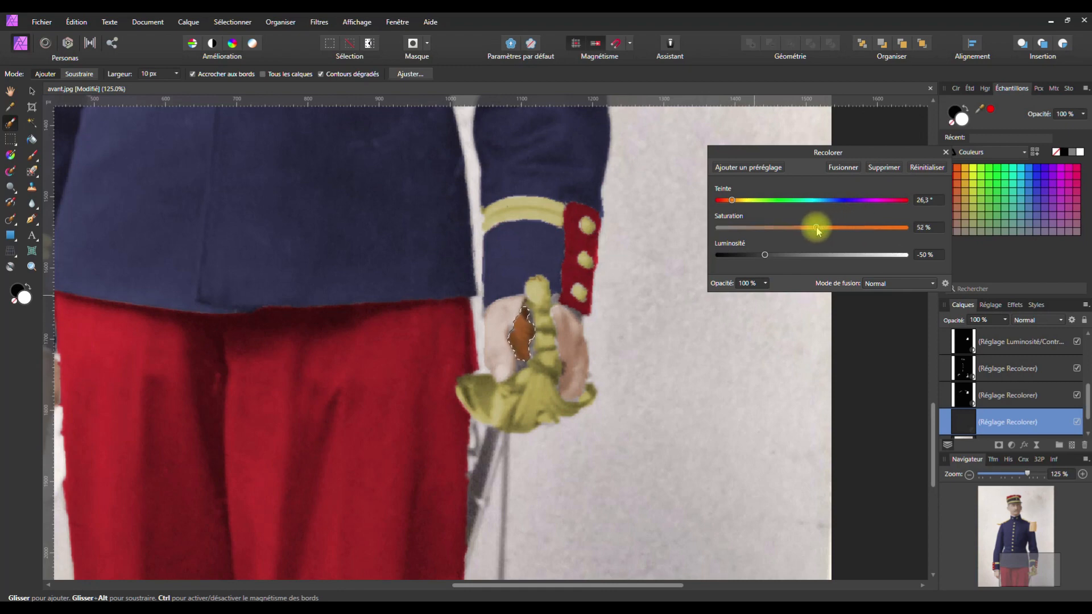
{"action": "left_click_drag", "start_coordinate": [804, 231], "coordinate": [797, 228]}
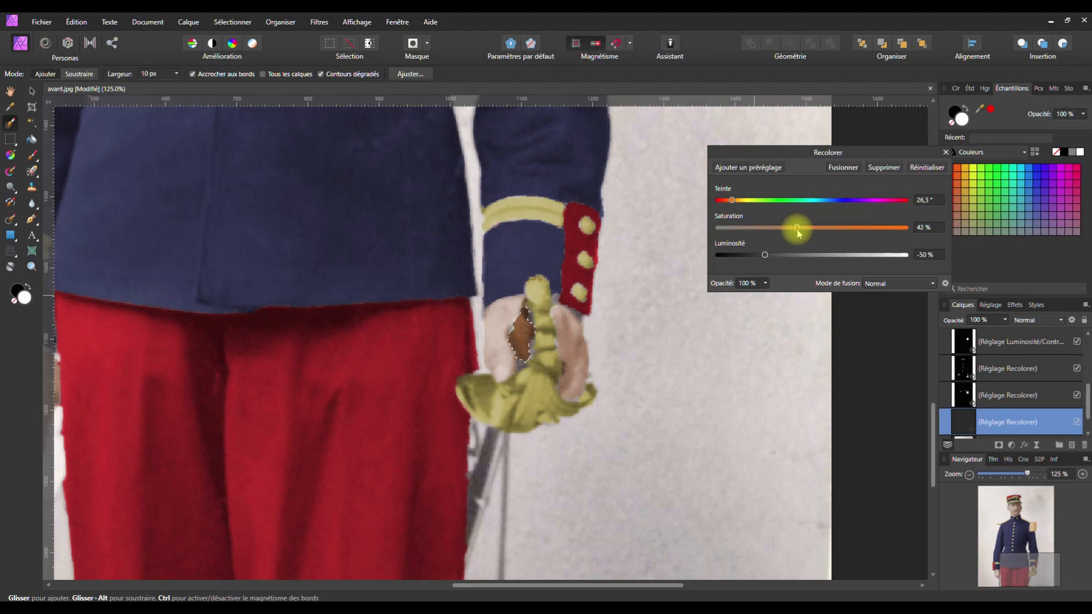
{"action": "left_click", "coordinate": [945, 152]}
{"action": "key", "text": "ctrl+d"}
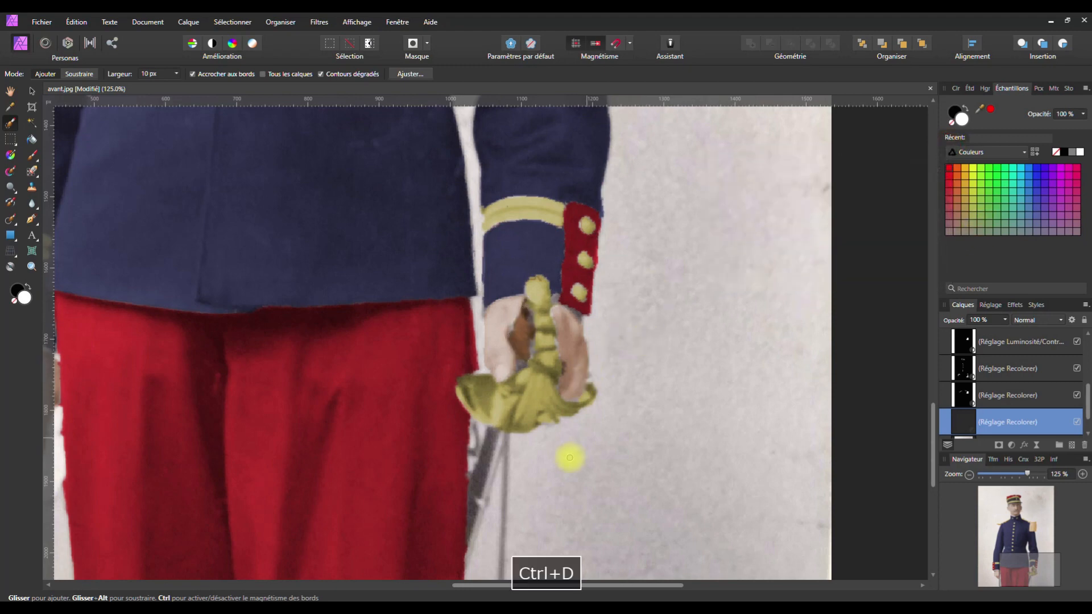
Select the sword blade with the Selection Brush
{"action": "key", "text": "space"}
{"action": "left_click_drag", "start_coordinate": [488, 462], "coordinate": [685, 314]}
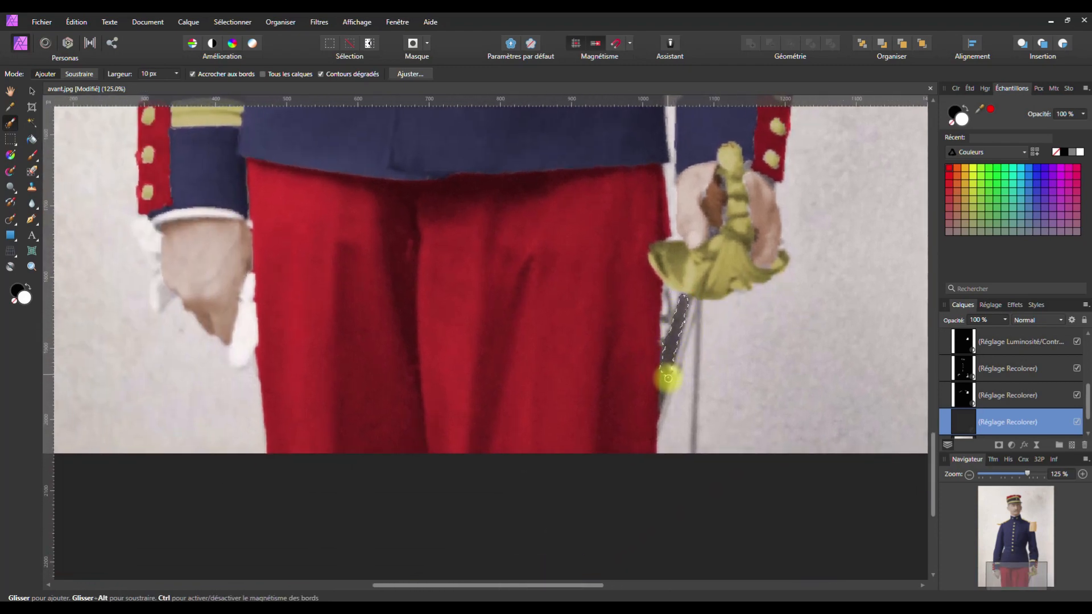
{"action": "mouse_move", "coordinate": [664, 423]}
{"action": "left_mouse_down"}
{"action": "mouse_move", "coordinate": [691, 301]}
{"action": "mouse_move", "coordinate": [700, 316]}
{"action": "left_mouse_up"}
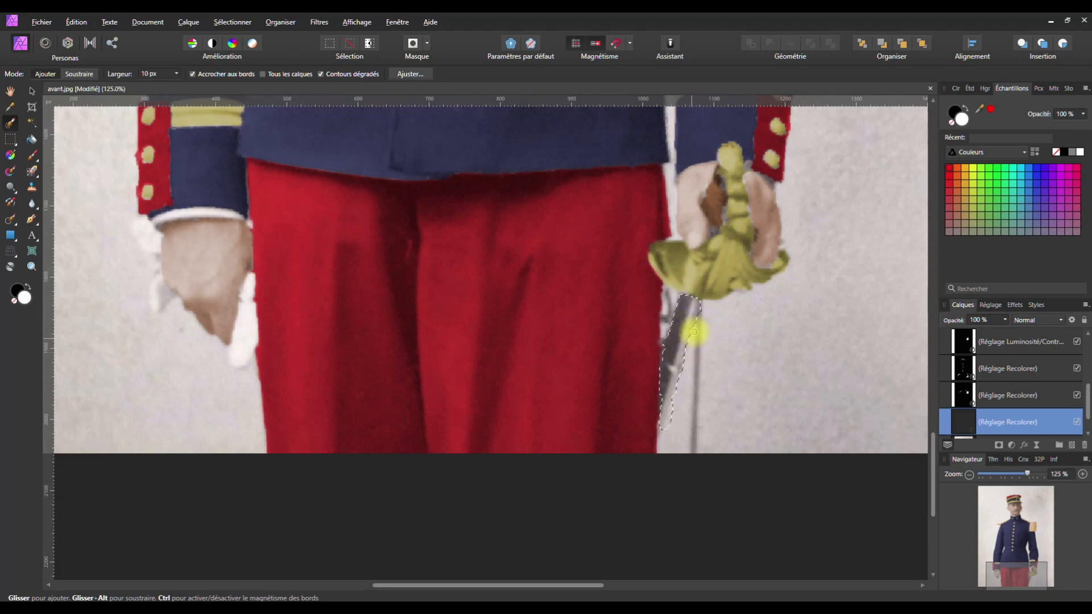
{"action": "mouse_move", "coordinate": [668, 413]}
{"action": "left_mouse_down"}
{"action": "mouse_move", "coordinate": [665, 423]}
{"action": "mouse_move", "coordinate": [678, 347]}
{"action": "left_mouse_up"}
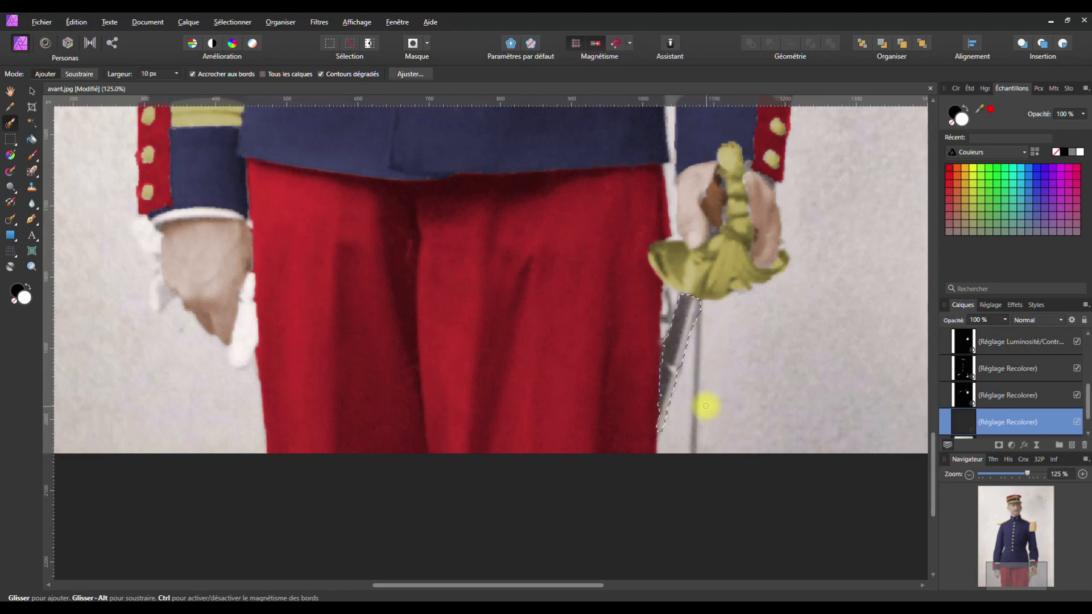
{"action": "scroll", "coordinate": [992, 392], "scroll_direction": "down", "scroll_amount": 1}
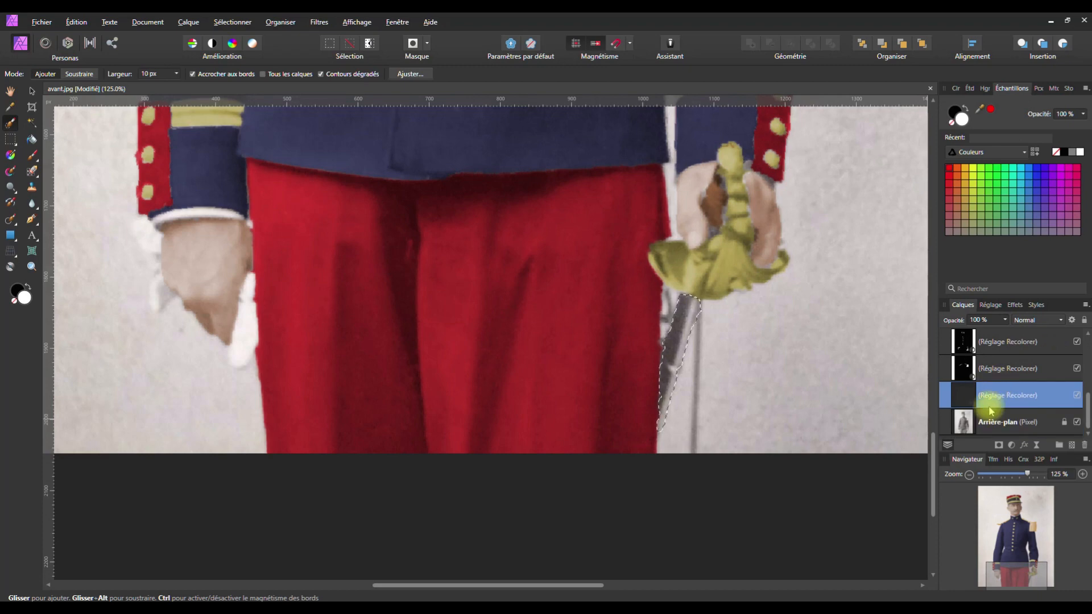
Recolour the blade on the Background layer with saturation 0% and lightness 11%, then deselect
{"action": "left_click", "coordinate": [979, 423]}
{"action": "left_click", "coordinate": [1011, 444]}
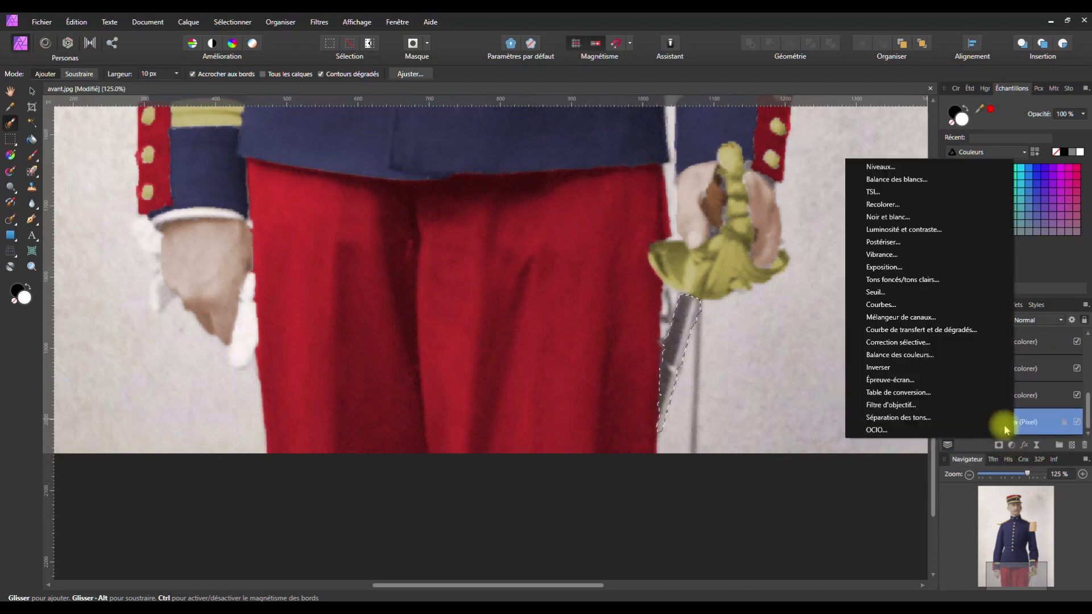
{"action": "left_click", "coordinate": [882, 204]}
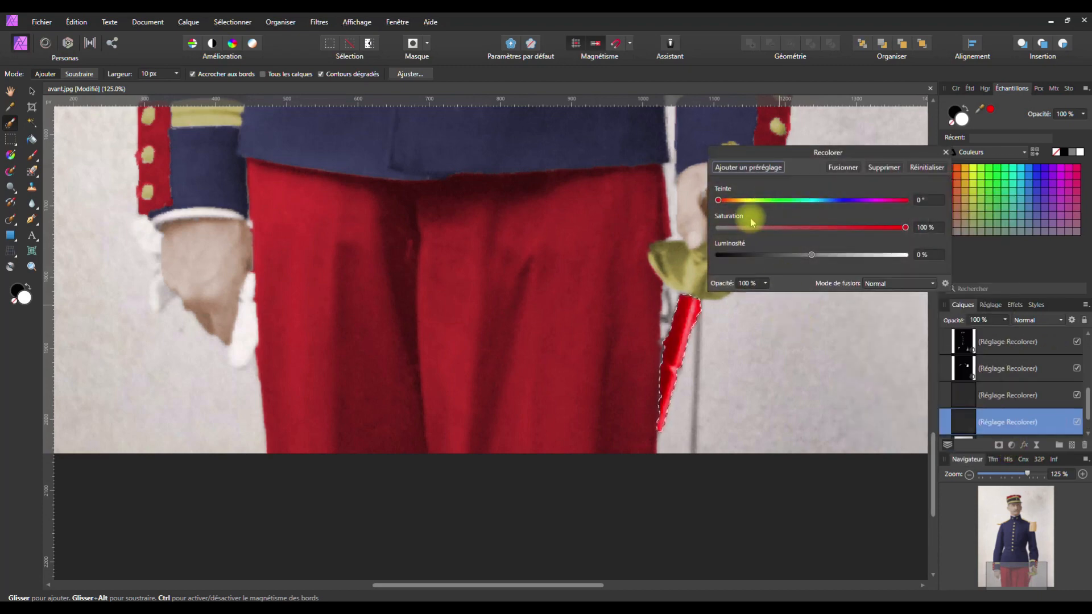
{"action": "left_click_drag", "start_coordinate": [904, 226], "coordinate": [712, 239]}
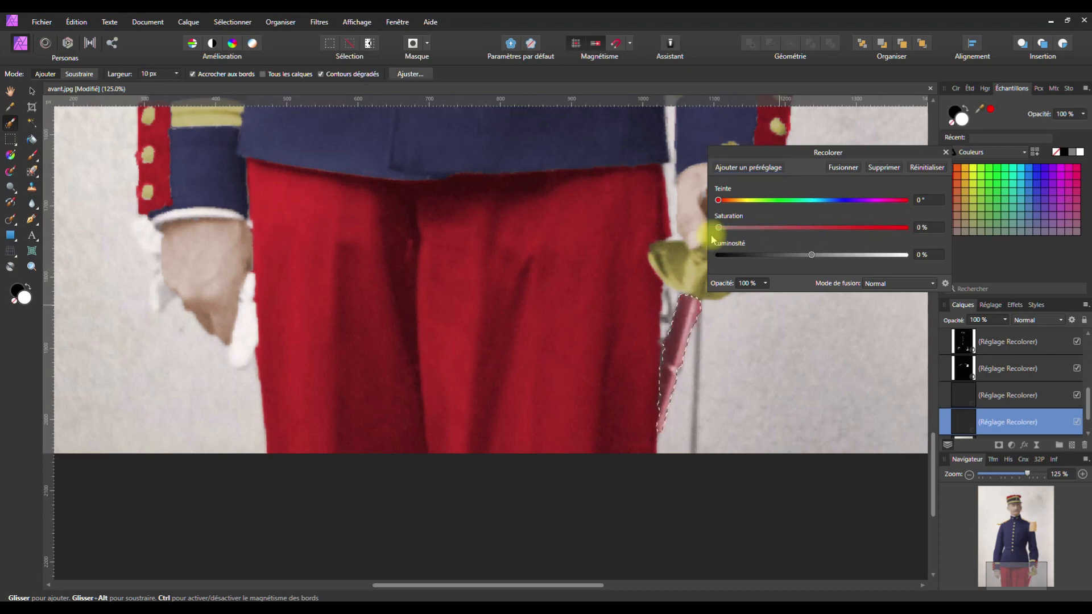
{"action": "mouse_move", "coordinate": [810, 254]}
{"action": "left_mouse_down"}
{"action": "mouse_move", "coordinate": [827, 256]}
{"action": "mouse_move", "coordinate": [819, 259]}
{"action": "left_mouse_up"}
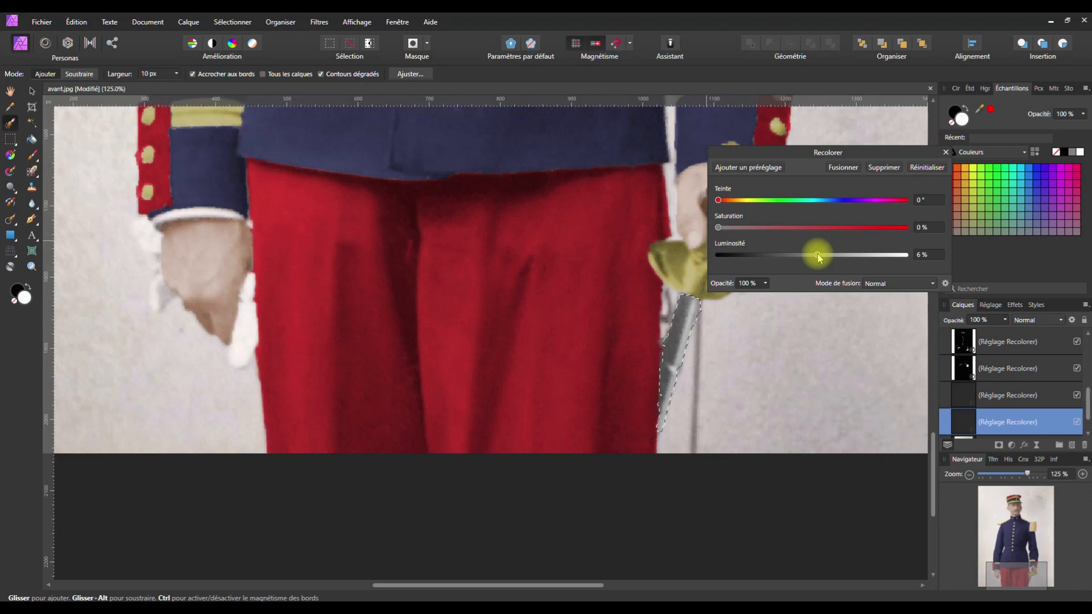
{"action": "left_click", "coordinate": [945, 152]}
{"action": "key", "text": "ctrl+d"}
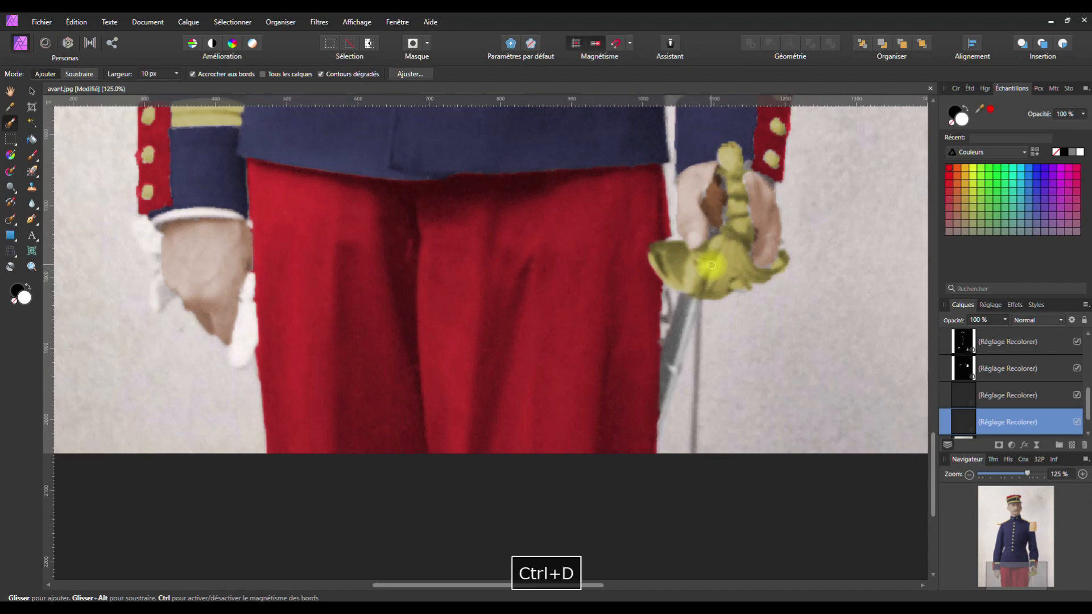
{"action": "scroll", "coordinate": [546, 309], "scroll_direction": "down", "scroll_amount": 5}
{"action": "key", "text": "space"}
{"action": "left_click_drag", "start_coordinate": [523, 234], "coordinate": [523, 383]}
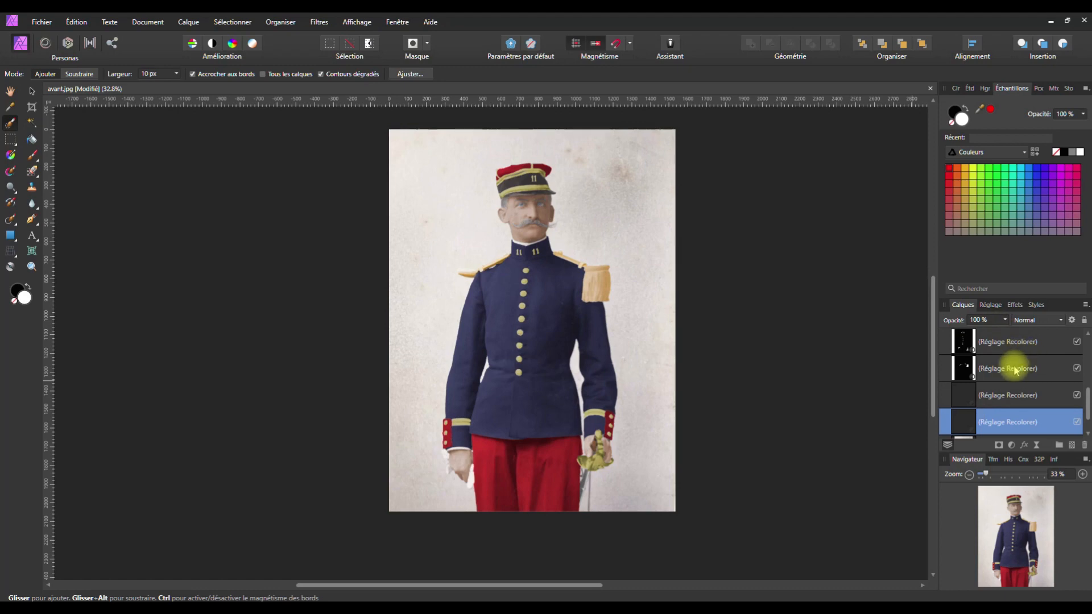
{"action": "scroll", "coordinate": [1015, 369], "scroll_direction": "up", "scroll_amount": 1}
{"action": "scroll", "coordinate": [1015, 368], "scroll_direction": "down", "scroll_amount": 2}
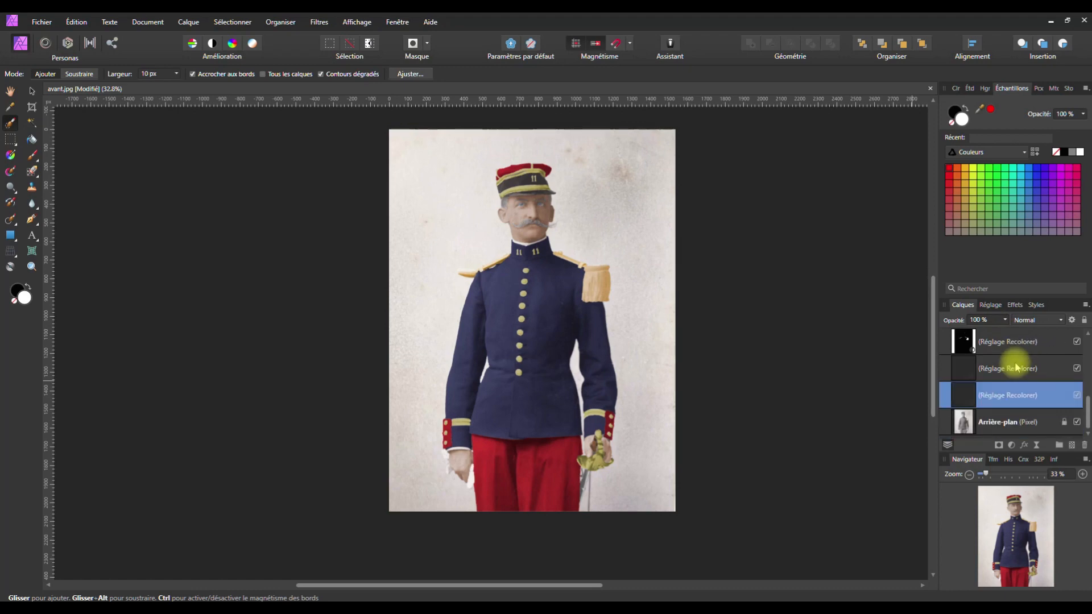